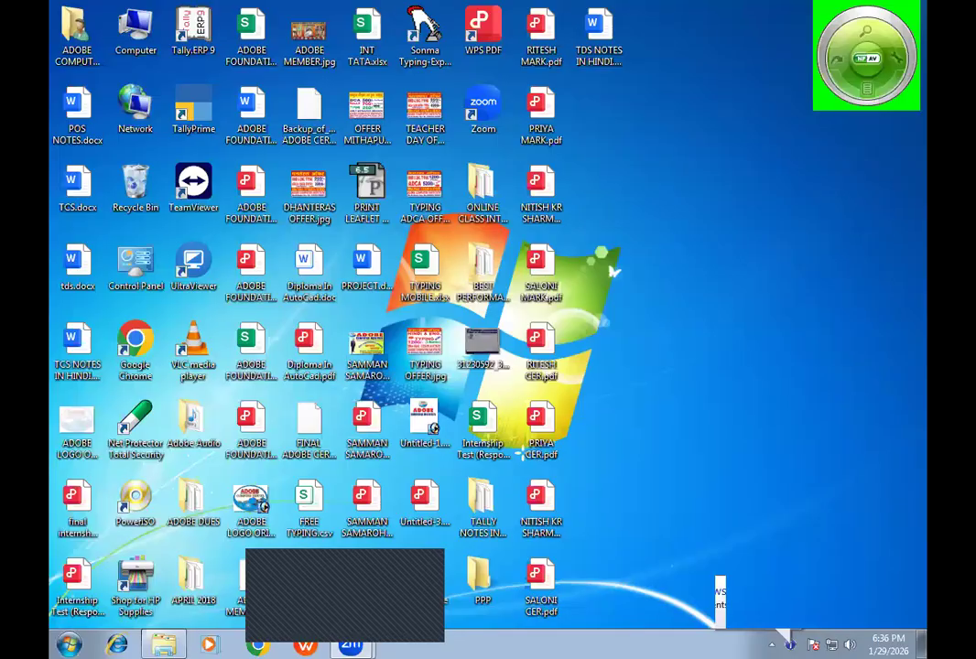
# - Launch Microsoft Excel with a blank workbook by running the EXCEL command
pyautogui.rightClick(604, 302)
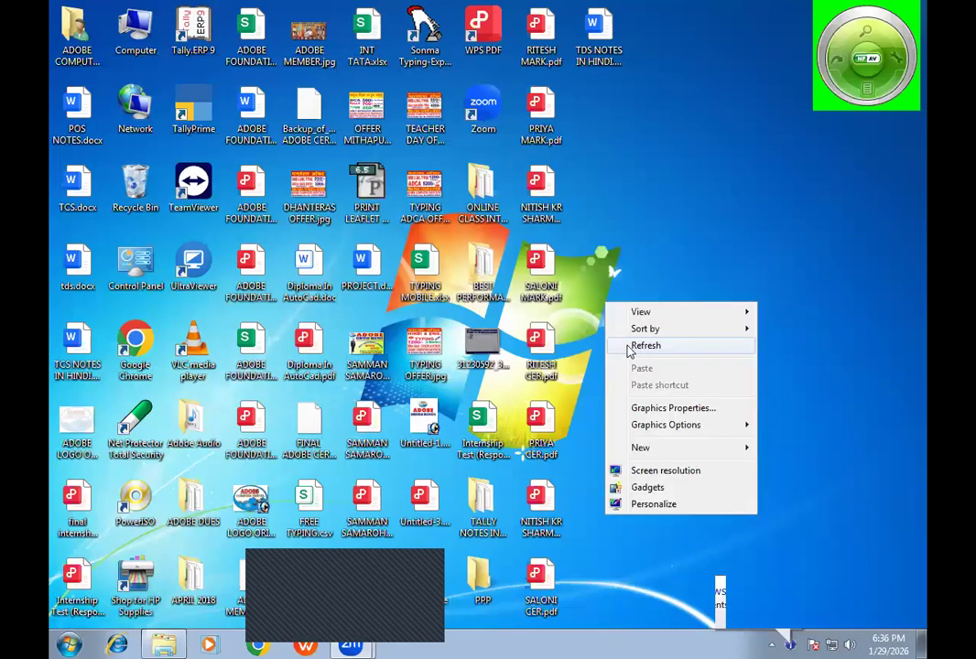
pyautogui.click(573, 374)
pyautogui.press('super+r')
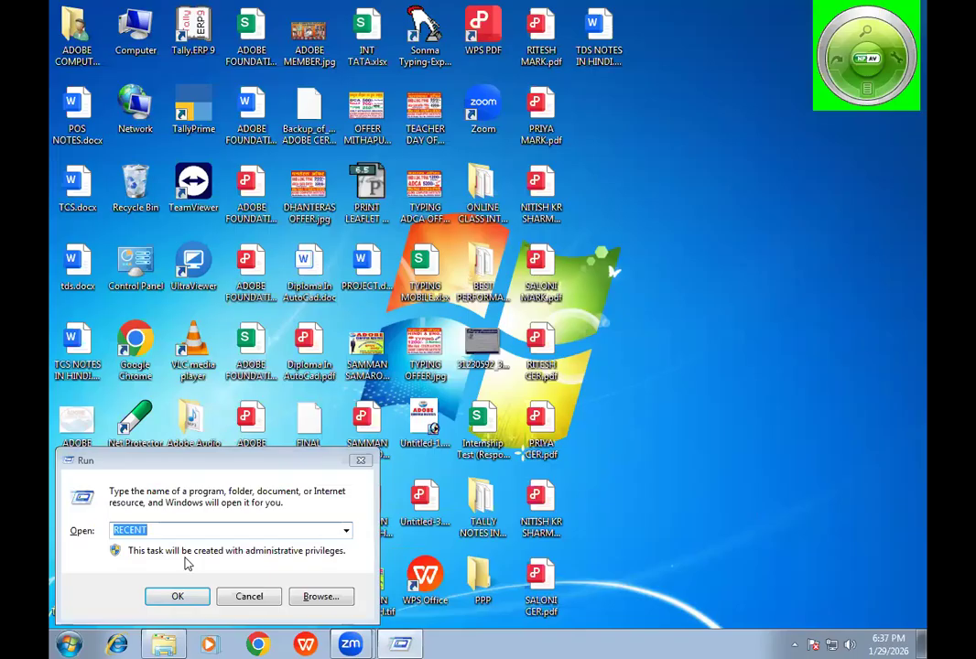
pyautogui.click(165, 529)
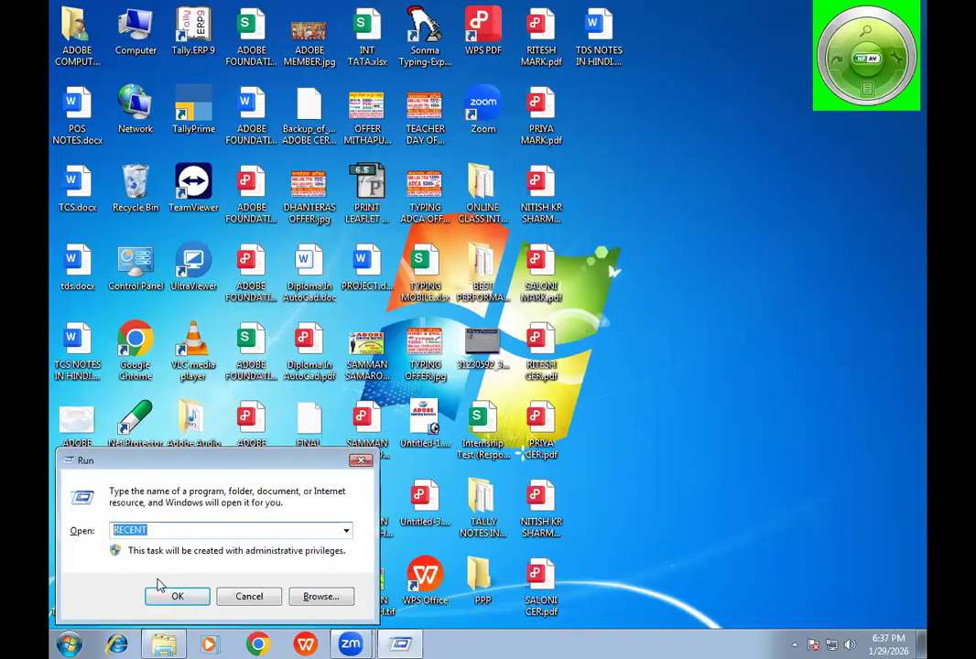
pyautogui.write('EXCEK\\')
pyautogui.press('BackSpace')
pyautogui.press('BackSpace')
pyautogui.write('L')
pyautogui.click(163, 593)
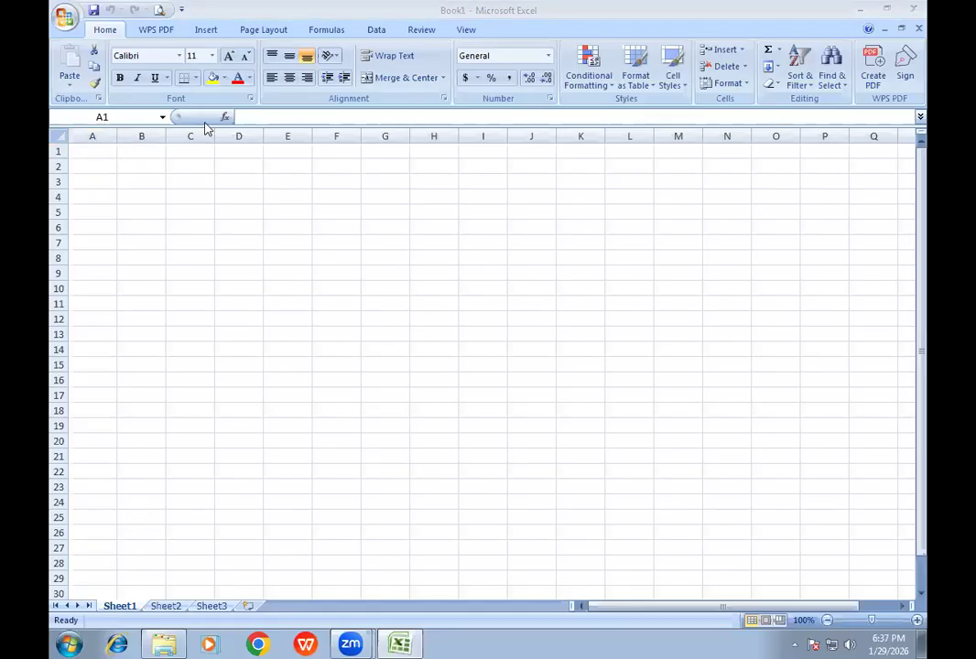
# - Enter the column headings PLACE in A1 and ITEM in B1 of Sheet1
pyautogui.click(207, 30)
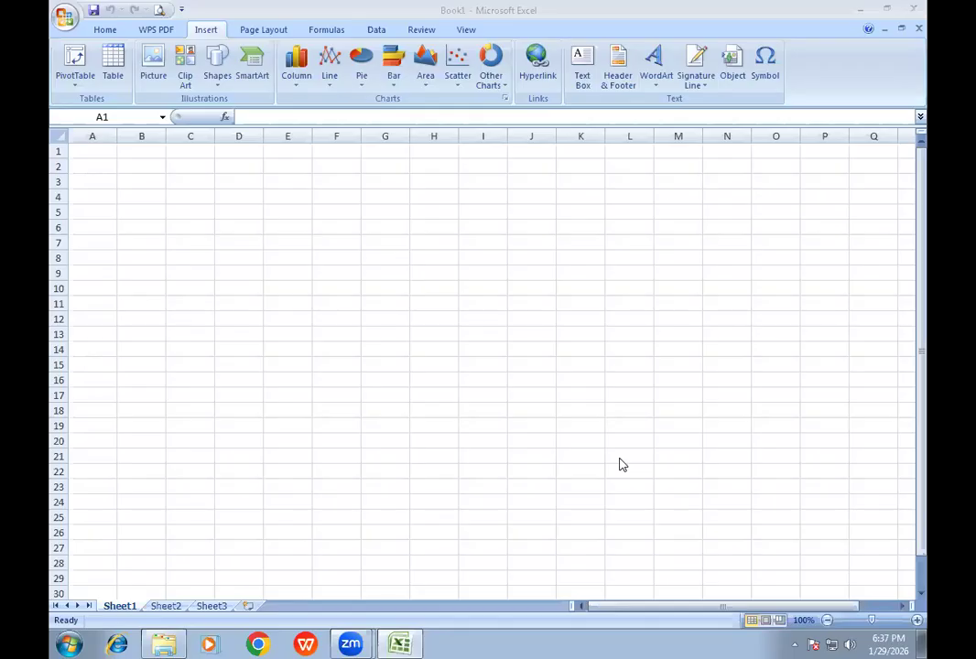
pyautogui.click(95, 176)
pyautogui.click(92, 148)
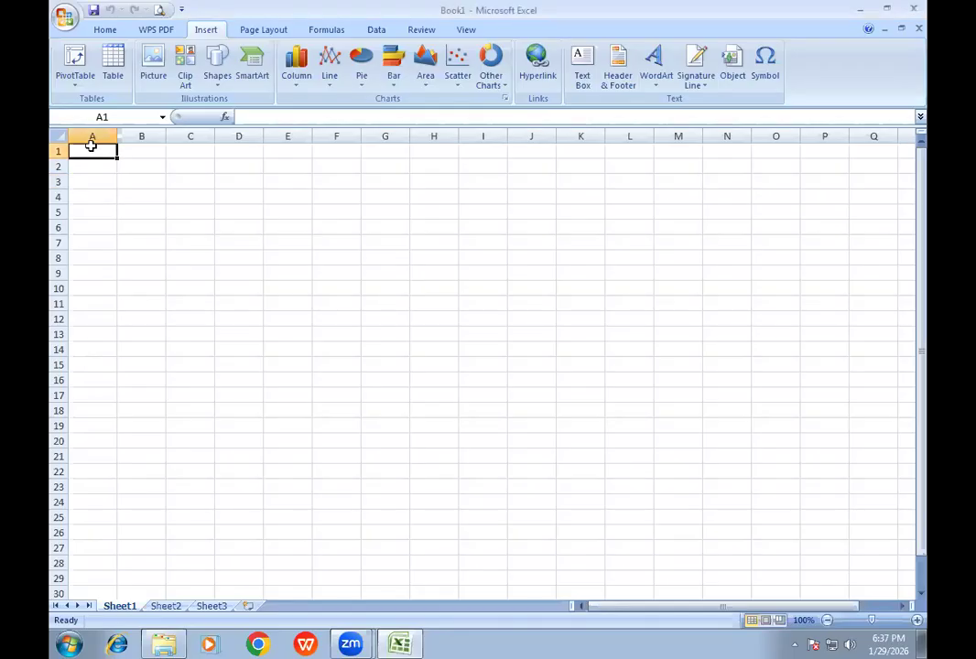
pyautogui.keyDown('ctrl'); pyautogui.scroll(3, 207, 249); pyautogui.keyUp('ctrl')
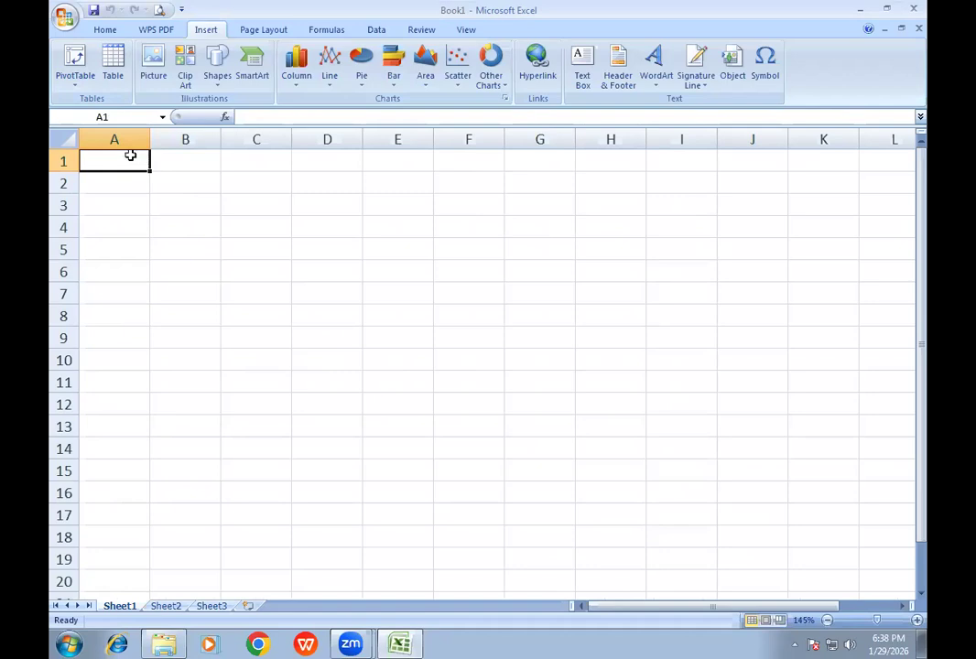
pyautogui.click(130, 182)
pyautogui.click(119, 167)
pyautogui.write('SL')
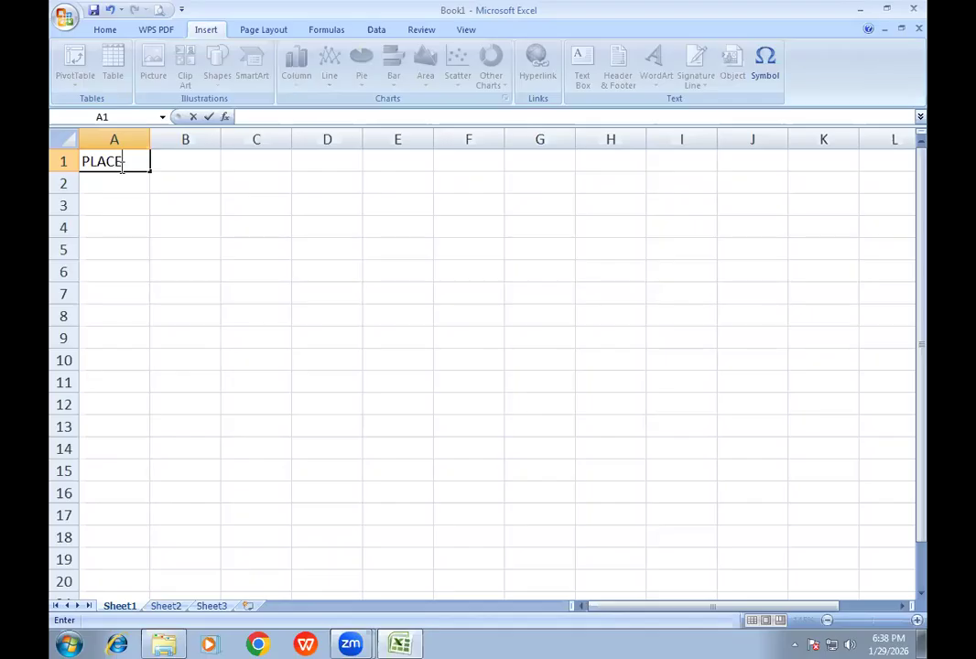
pyautogui.press('Tab')
pyautogui.write('ITE')
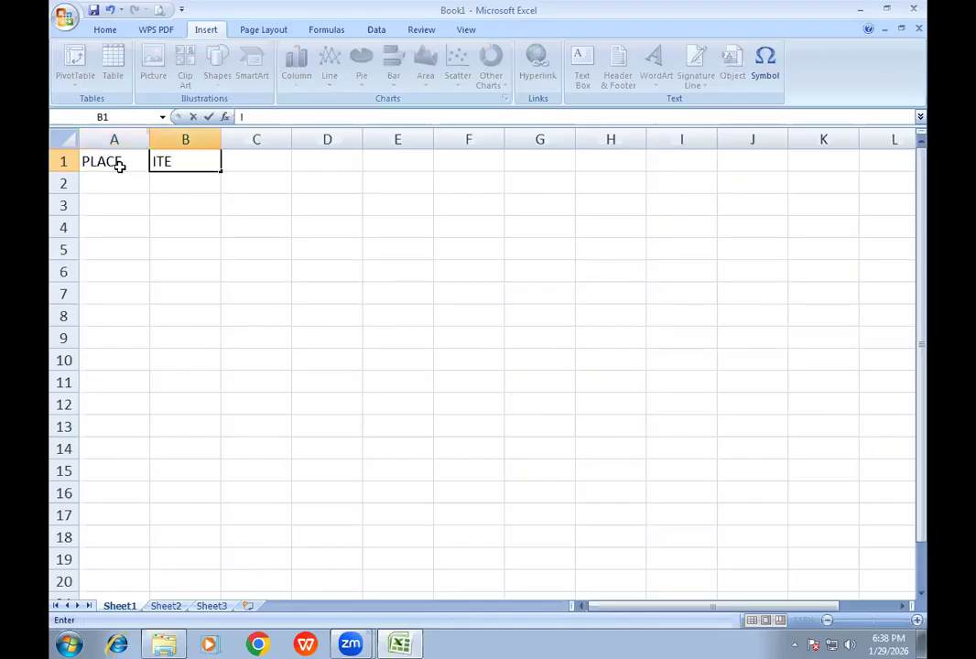
pyautogui.write('M')
# - Add the column headings QTY, RATE and AMOUNT in cells C1 to E1
pyautogui.press('Tab')
pyautogui.write('QTY')
pyautogui.press('Tab')
pyautogui.write('RATE')
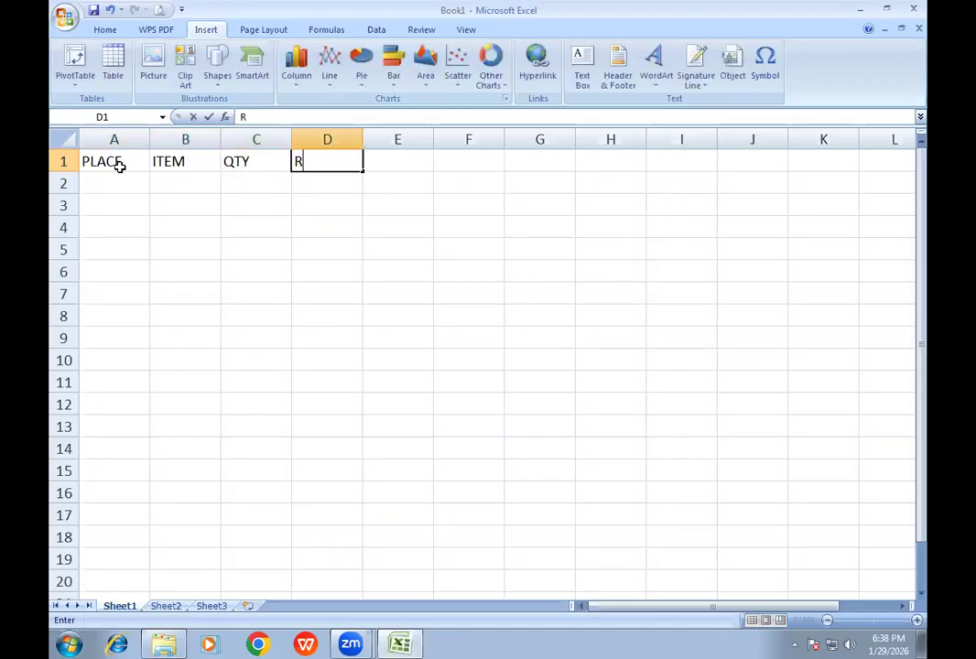
pyautogui.press('Tab')
pyautogui.write('AMOUNT')
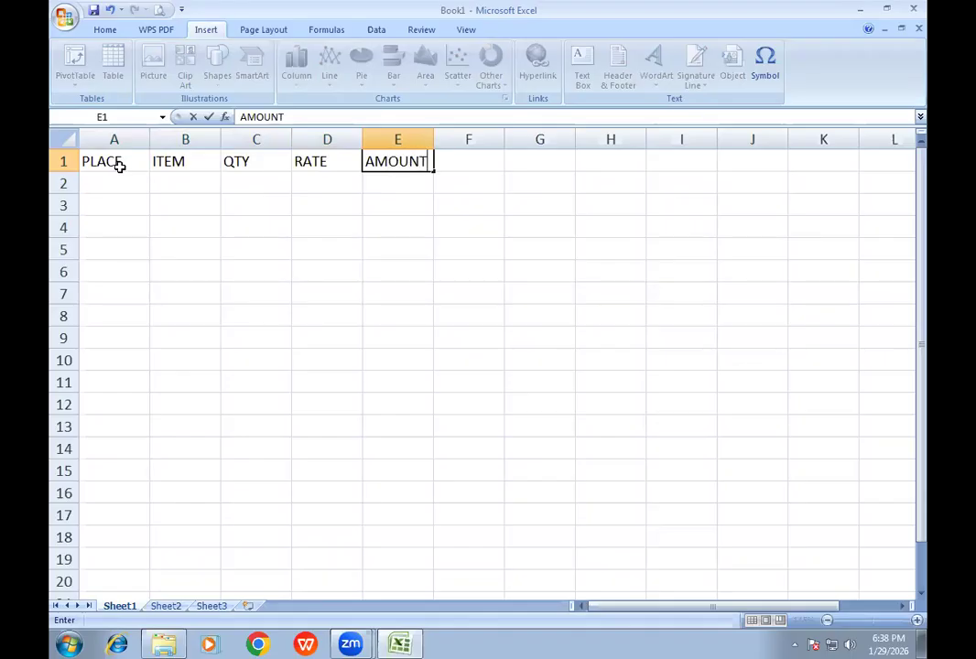
# - Fill the first three PLACE cells, A2 to A4, with KID, RAJA and MANDIRI
pyautogui.press('Down')
pyautogui.press('Left')
pyautogui.press('Left')
pyautogui.press('Left')
pyautogui.press('Left')
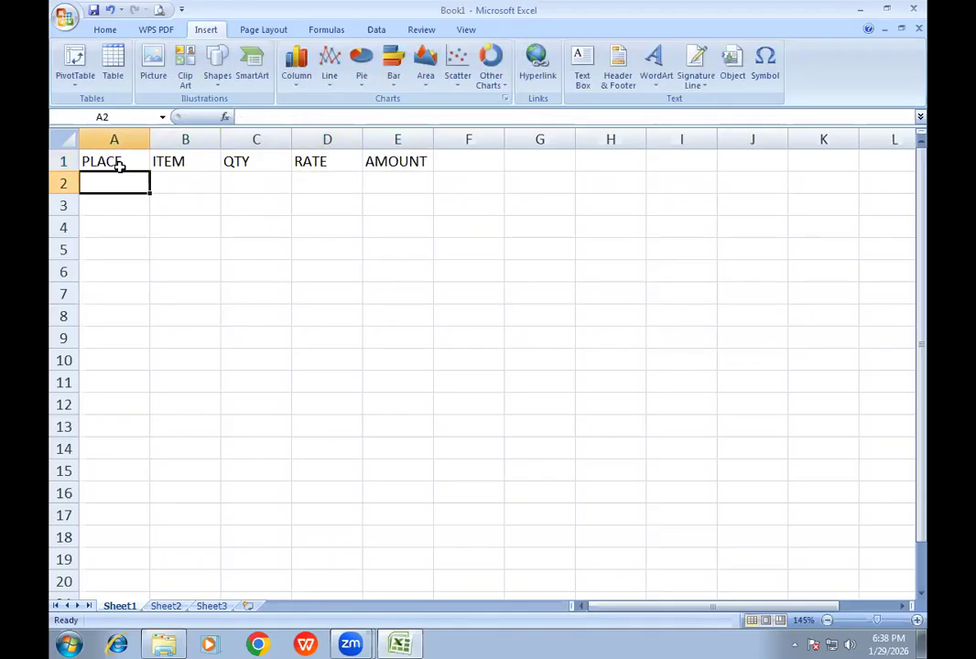
pyautogui.write('KID')
pyautogui.press('Return')
pyautogui.write('RAJA')
pyautogui.press('Return')
pyautogui.write('MANDIRI')
pyautogui.press('Return')
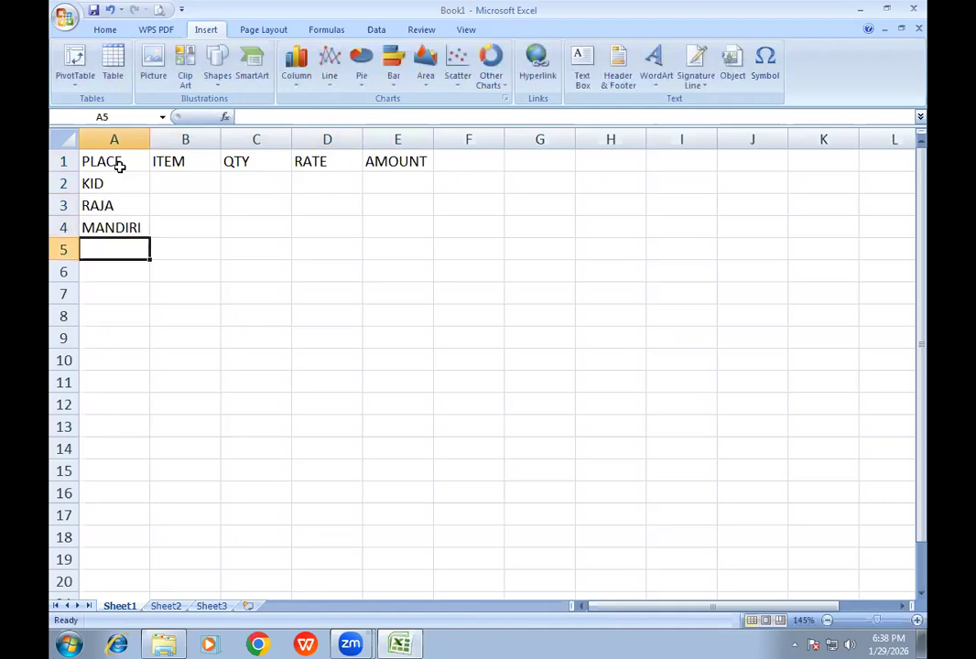
# - Complete the PLACE column in A5 to A9 with RAJA, KID, KID, MANDIRI and MANDIRI
pyautogui.write('R')
pyautogui.press('Return')
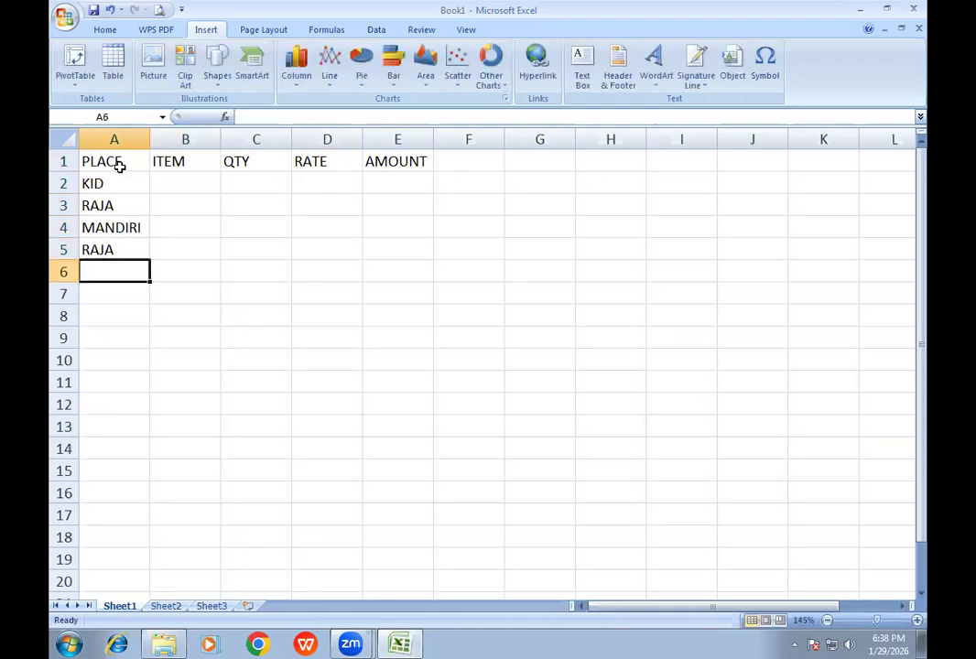
pyautogui.write('K')
pyautogui.press('Return')
pyautogui.write('K')
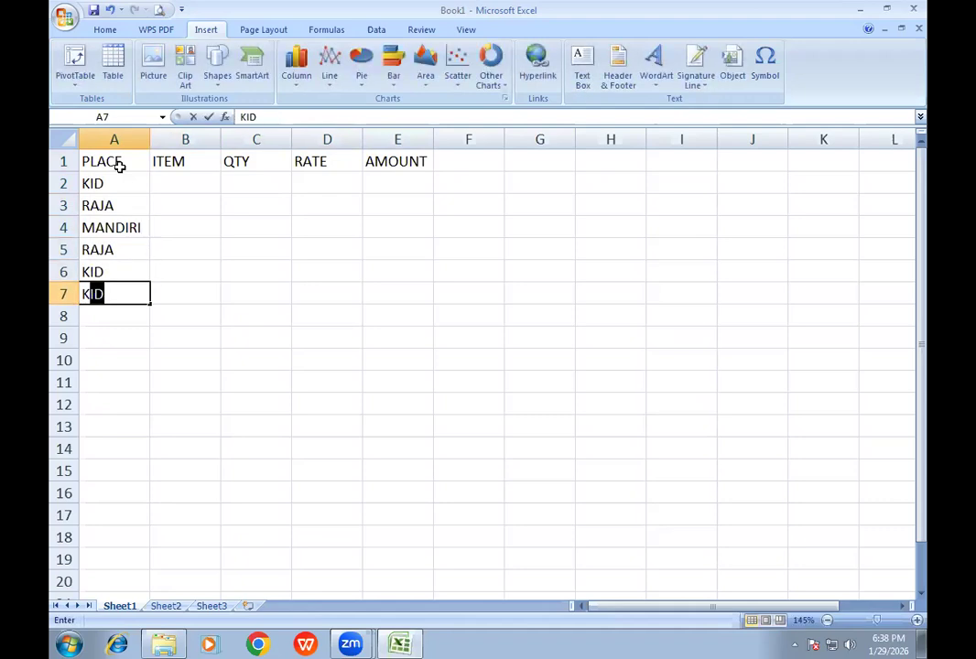
pyautogui.press('Return')
pyautogui.write('M')
pyautogui.press('Return')
pyautogui.write('M')
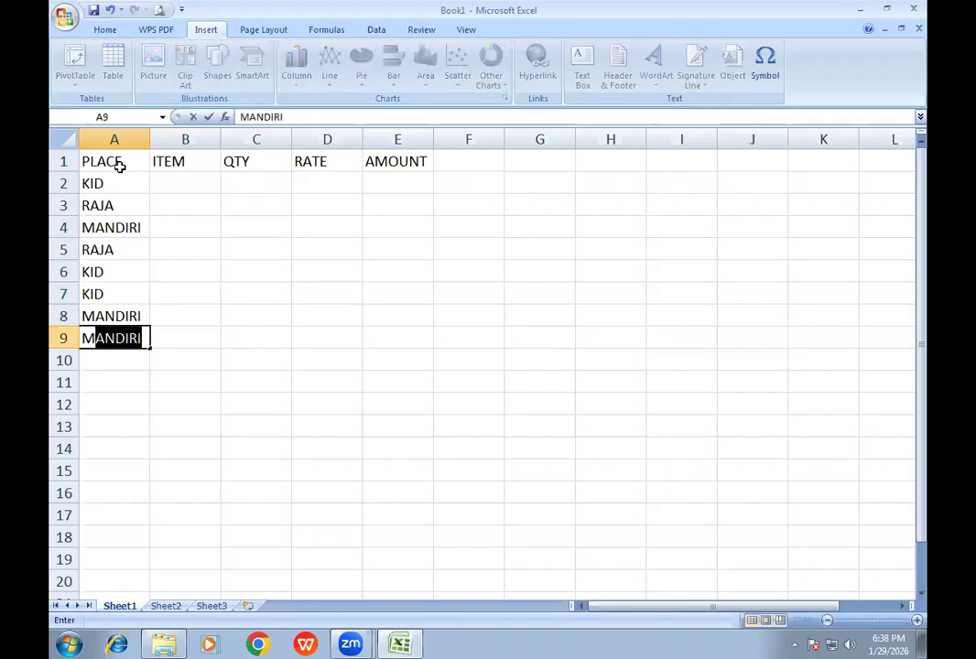
pyautogui.press('Up')
# - Enter the items LG, SAMSUNG and OPPO in cells B2 to B4
pyautogui.press('Up')
pyautogui.press('Up')
pyautogui.press('Up')
pyautogui.press('Up')
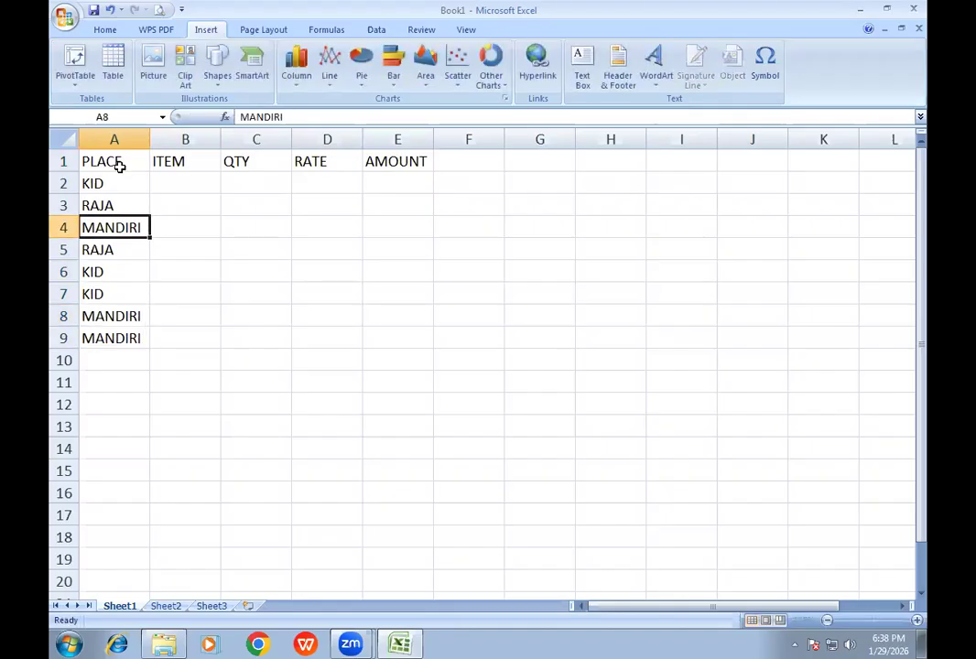
pyautogui.press('Right')
pyautogui.press('Up')
pyautogui.press('Up')
pyautogui.write('LG')
pyautogui.press('Return')
pyautogui.write('SAMSUNG')
pyautogui.press('Return')
pyautogui.write('O')
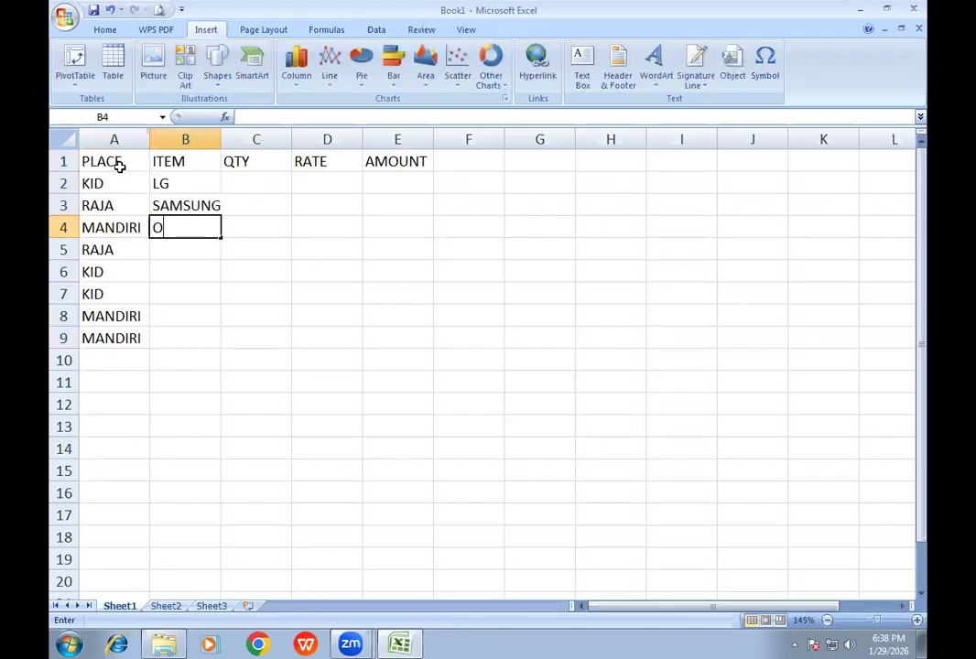
pyautogui.write('PPO')
pyautogui.press('Return')
# - Complete the ITEM column in B5 to B9 with LG, SAMSUNG, VIVO, LG and VIVO
pyautogui.write('LG')
pyautogui.press('Return')
pyautogui.write('SAMSUNG')
pyautogui.press('Return')
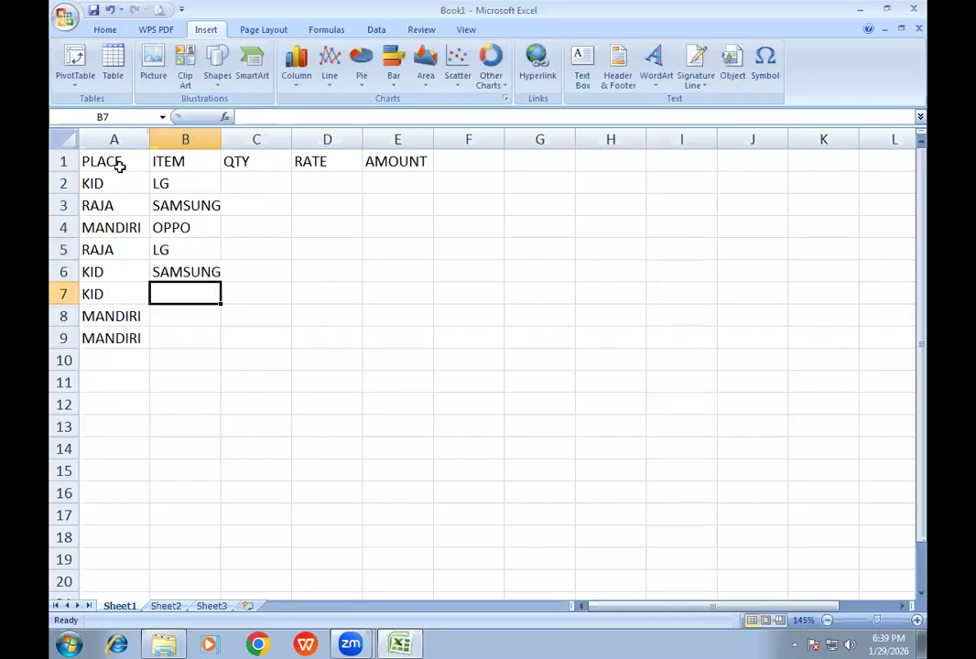
pyautogui.write('VIVO')
pyautogui.press('Return')
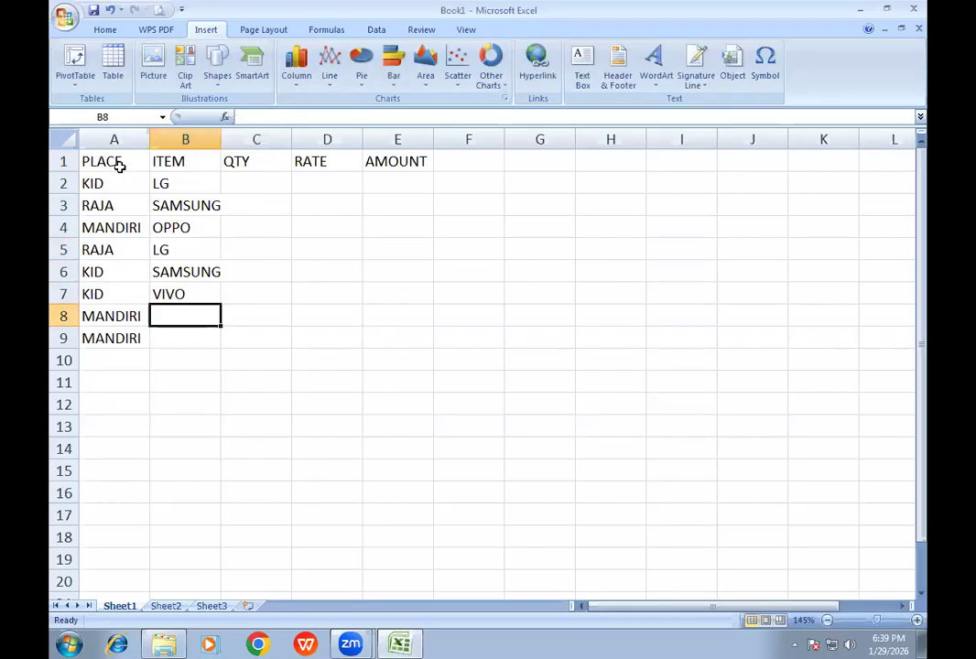
pyautogui.write('L')
pyautogui.press('Return')
pyautogui.write('VIVO')
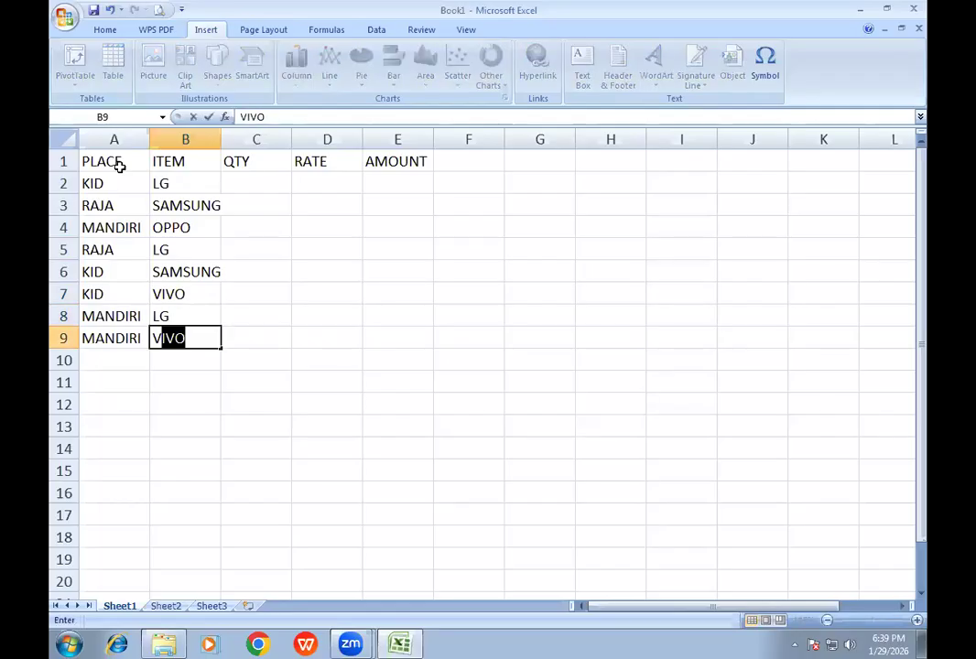
pyautogui.press('Up')
pyautogui.press('Up')
pyautogui.press('Up')
pyautogui.press('Up')
pyautogui.press('Up')
pyautogui.press('Up')
pyautogui.press('Up')
# - Enter the quantities 50, 60 and 25 in cells C2 to C4
pyautogui.press('Right')
pyautogui.write('50')
pyautogui.press('Return')
pyautogui.write('6')
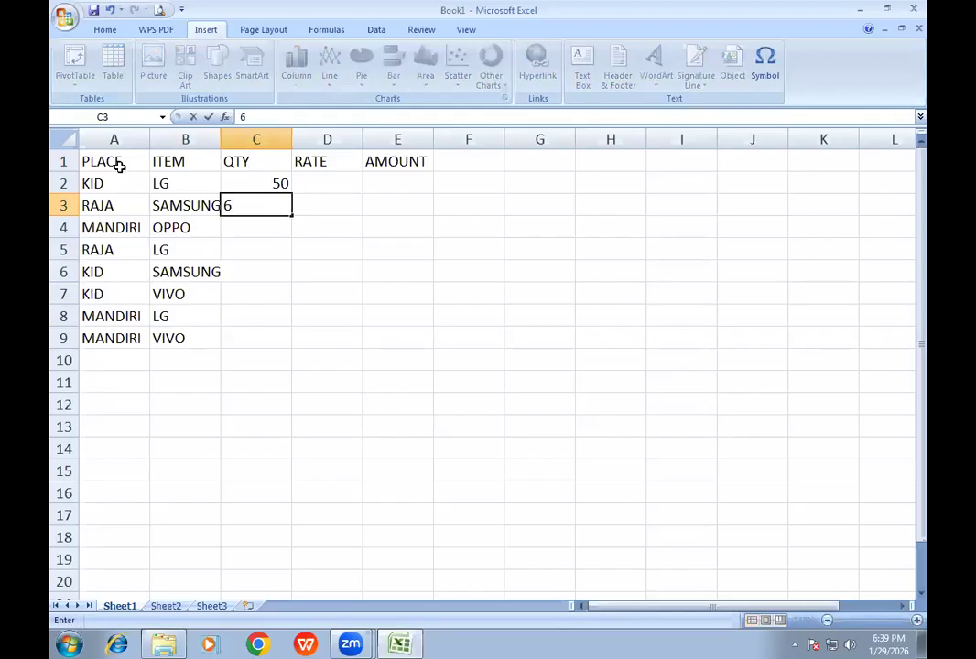
pyautogui.write('0')
pyautogui.press('Return')
pyautogui.write('25')
pyautogui.press('Return')
# - Complete the QTY column in C5 to C9 with 60, 30, 42, 20 and 50
pyautogui.write('6')
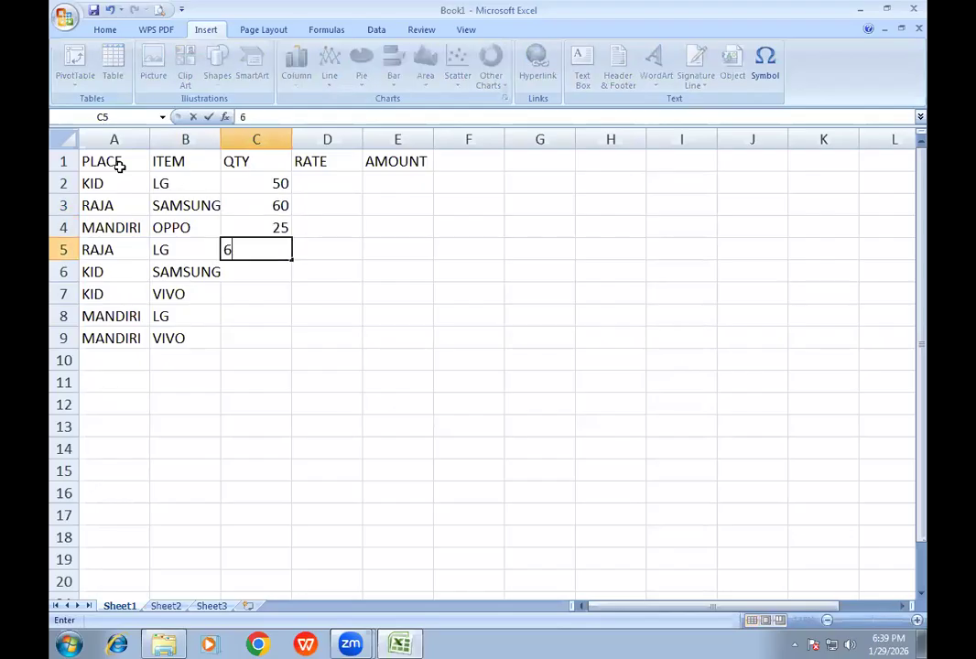
pyautogui.write('0')
pyautogui.press('Return')
pyautogui.write('30')
pyautogui.press('Return')
pyautogui.write('420')
pyautogui.press('Return')
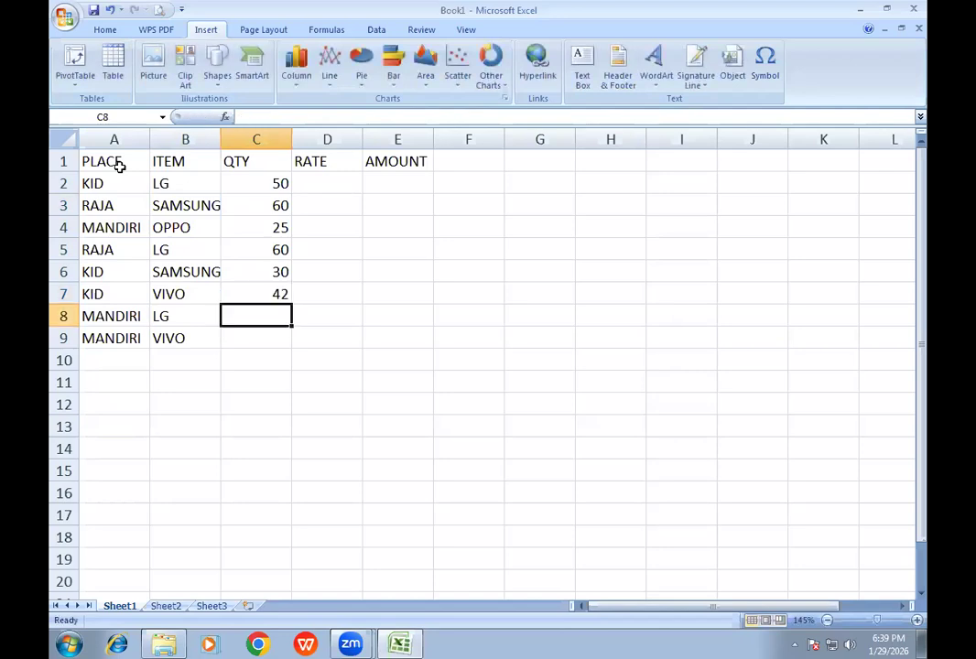
pyautogui.write('2')
pyautogui.press('Return')
pyautogui.write('50')
pyautogui.press('Return')
# - Enter the rates 5000, 6000 and 5200 in cells D2 to D4
pyautogui.press('Up')
pyautogui.press('Up')
pyautogui.press('Up')
pyautogui.press('Up')
pyautogui.press('Up')
pyautogui.press('Up')
pyautogui.press('Up')
pyautogui.press('Up')
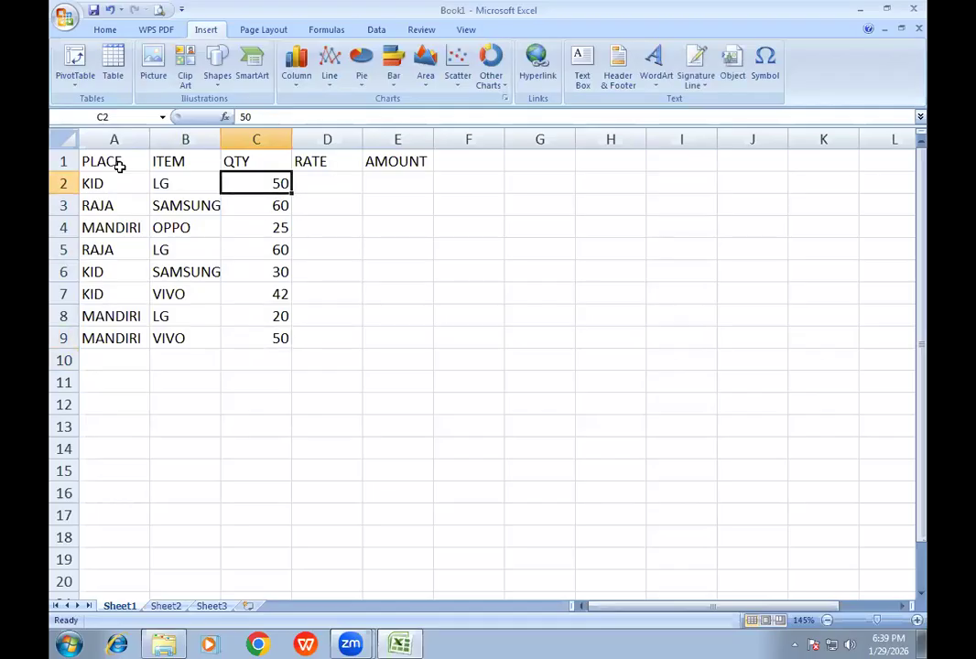
pyautogui.press('Up')
pyautogui.press('Right')
pyautogui.press('Down')
pyautogui.write('5000')
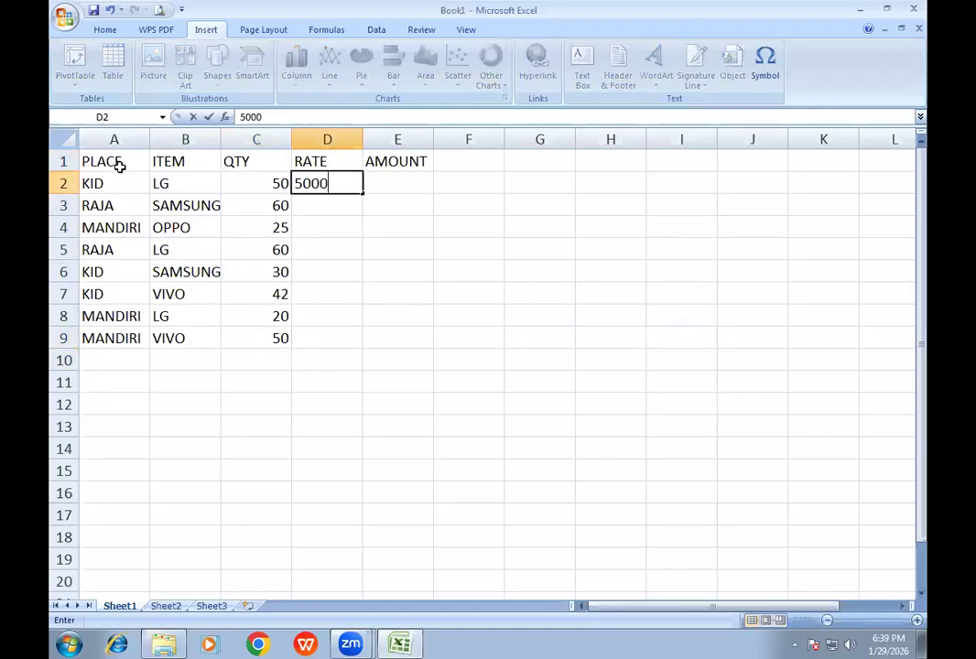
pyautogui.press('Return')
pyautogui.write('6000')
pyautogui.press('Return')
pyautogui.write('5200')
pyautogui.press('Return')
# - Enter the rates 4200, 2500 and 6500 in cells D5 to D7
pyautogui.write('4200')
pyautogui.press('Return')
pyautogui.write('2500')
pyautogui.press('Return')
pyautogui.write('6')
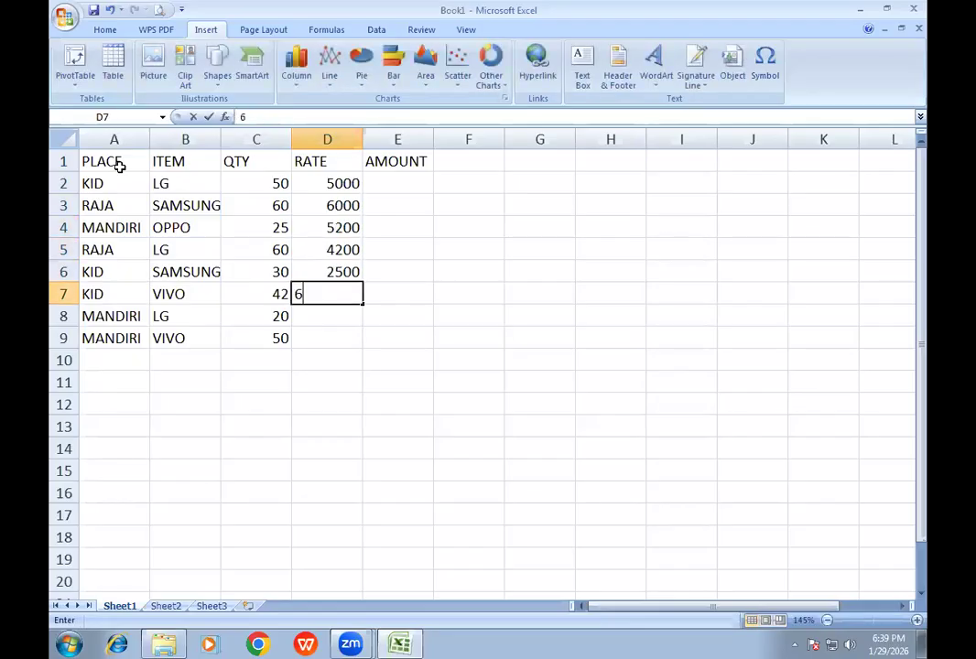
pyautogui.write('00')
pyautogui.press('Return')
pyautogui.press('Up')
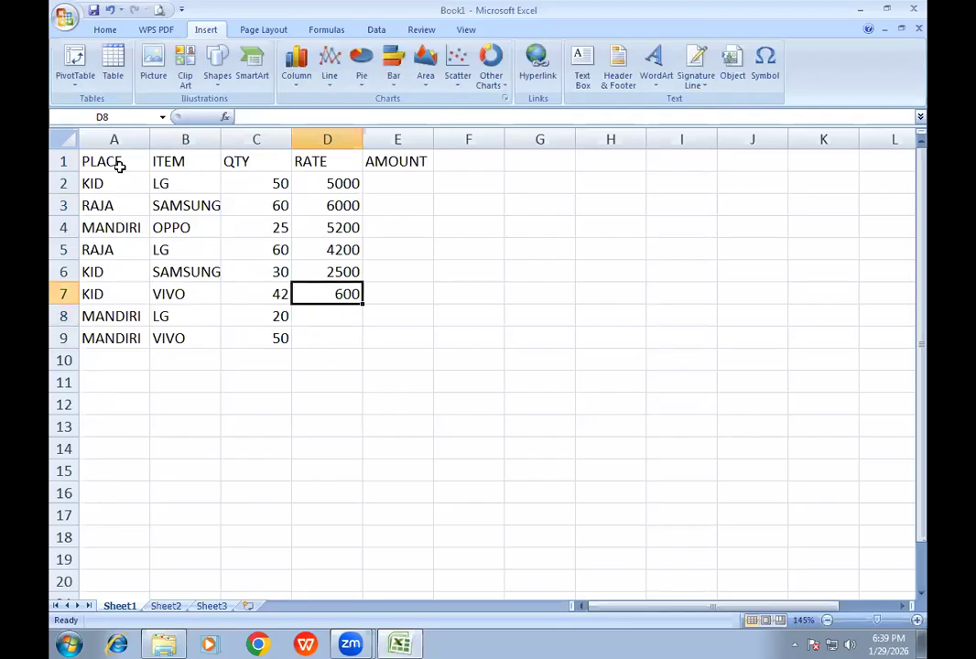
pyautogui.write('6500')
pyautogui.press('Return')
# - Finish the RATE column with 4200 in D8 and 6000 in D9
pyautogui.write('4200')
pyautogui.press('Return')
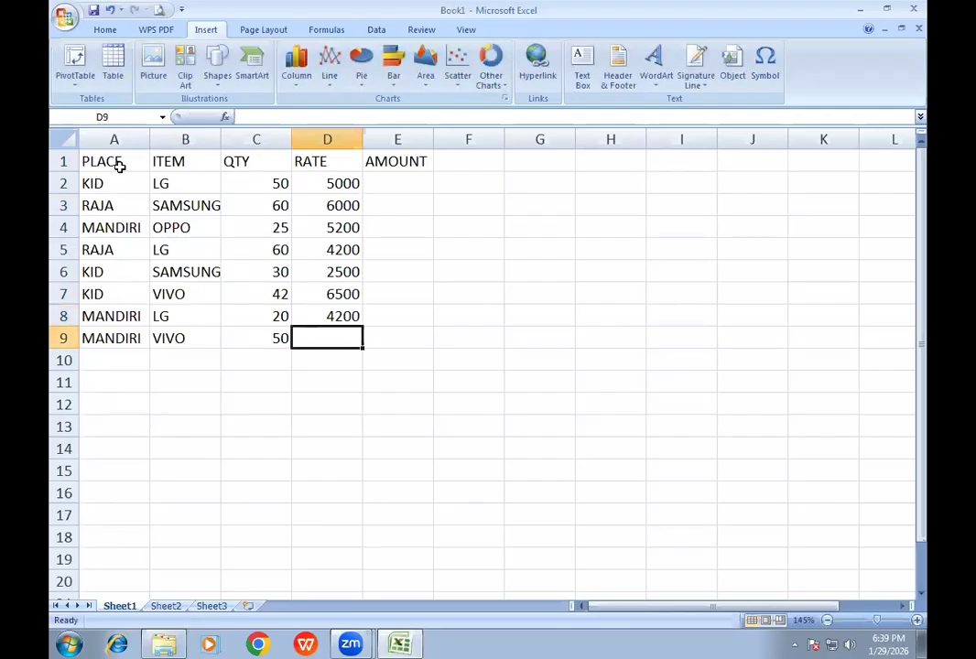
pyautogui.write('6000')
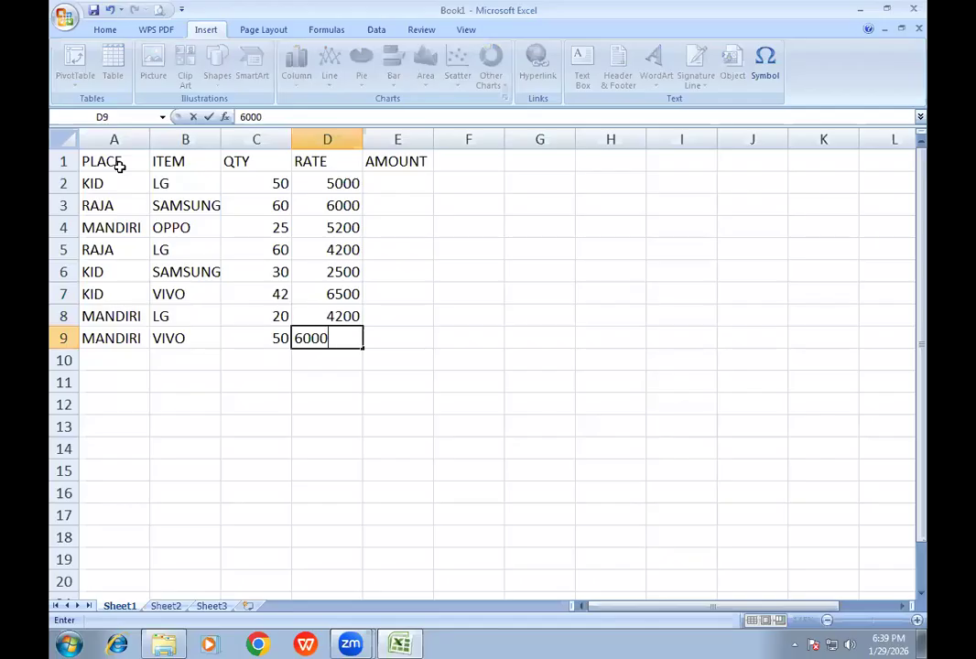
pyautogui.press('Return')
# - Calculate the first amount in E2 with =C2*D2 and fill the formula down to E9
pyautogui.press('Up')
pyautogui.press('Up')
pyautogui.press('Up')
pyautogui.press('Up')
pyautogui.press('Up')
pyautogui.press('Up')
pyautogui.press('Up')
pyautogui.press('Up')
pyautogui.press('Right')
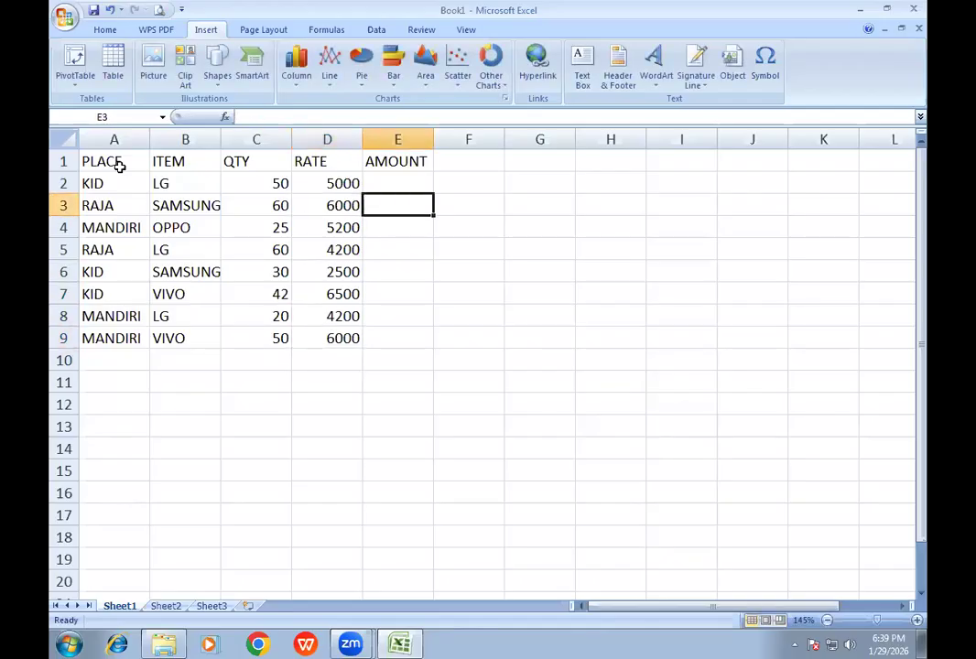
pyautogui.write('=')
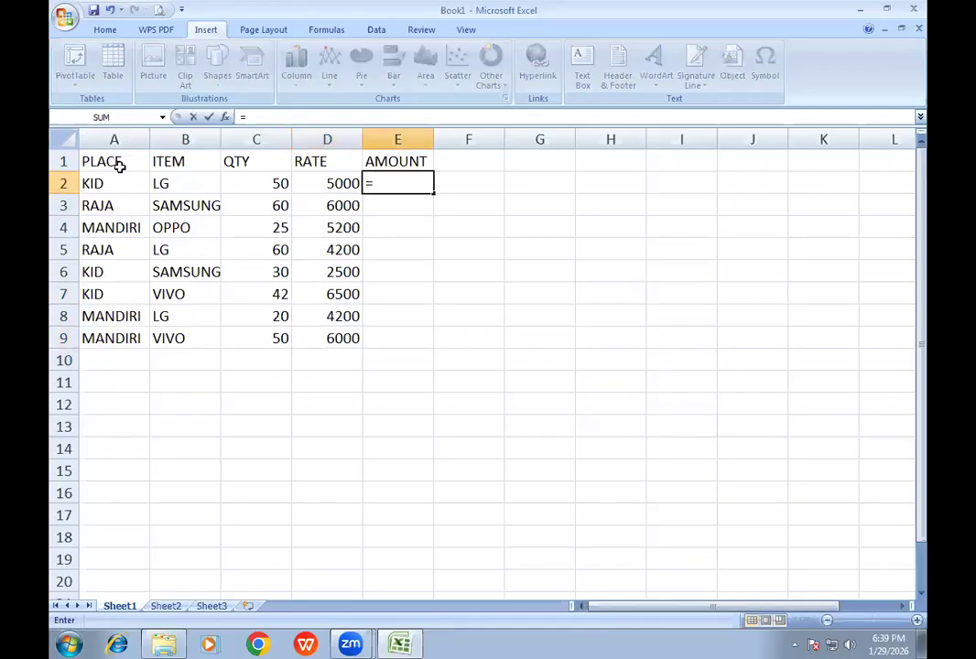
pyautogui.write('C2*D2')
pyautogui.press('Return')
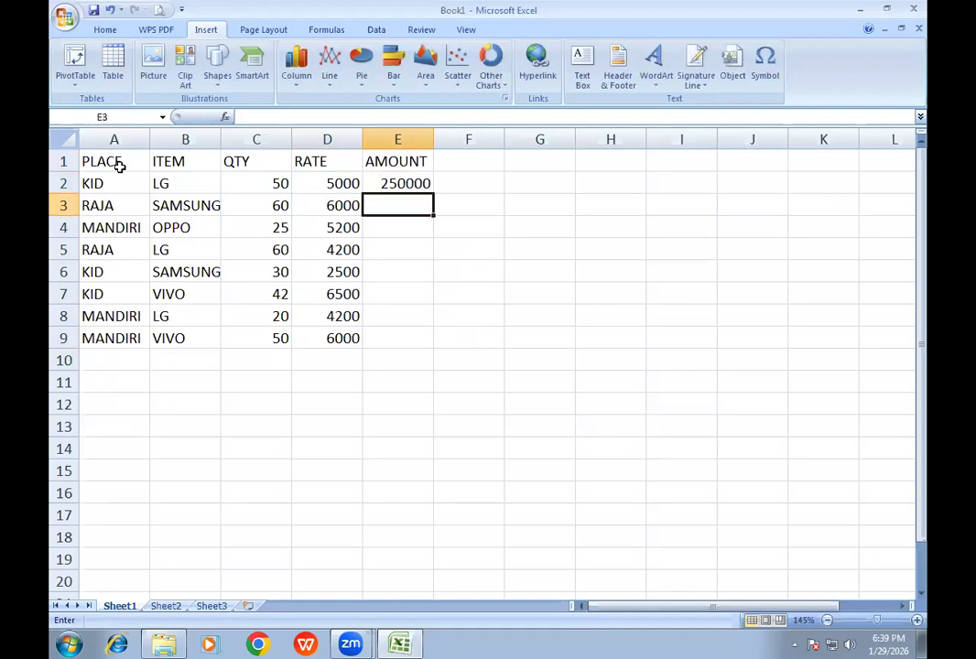
pyautogui.click(403, 183)
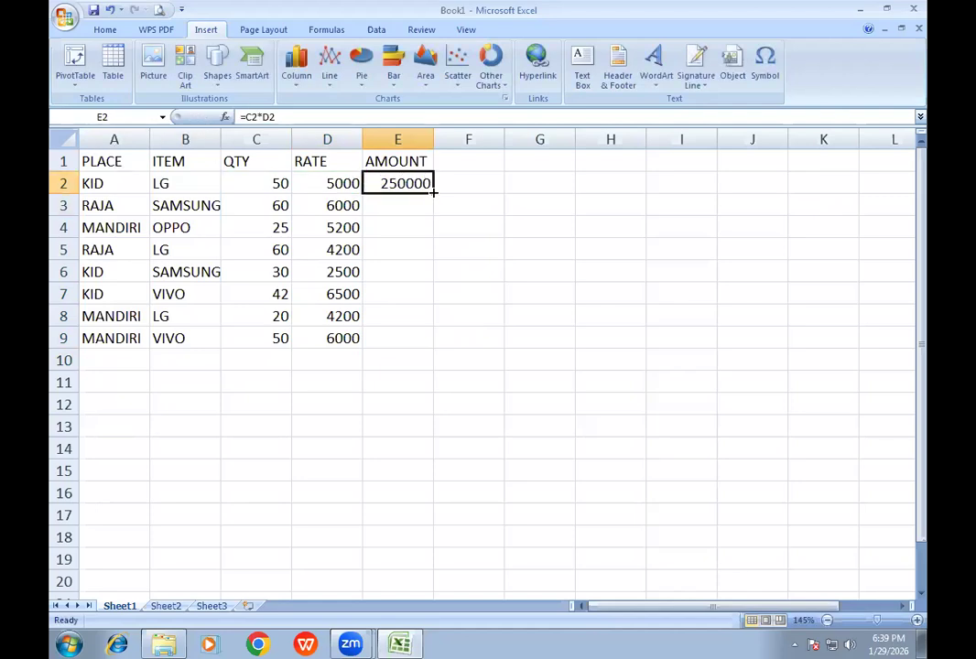
pyautogui.doubleClick(434, 192)
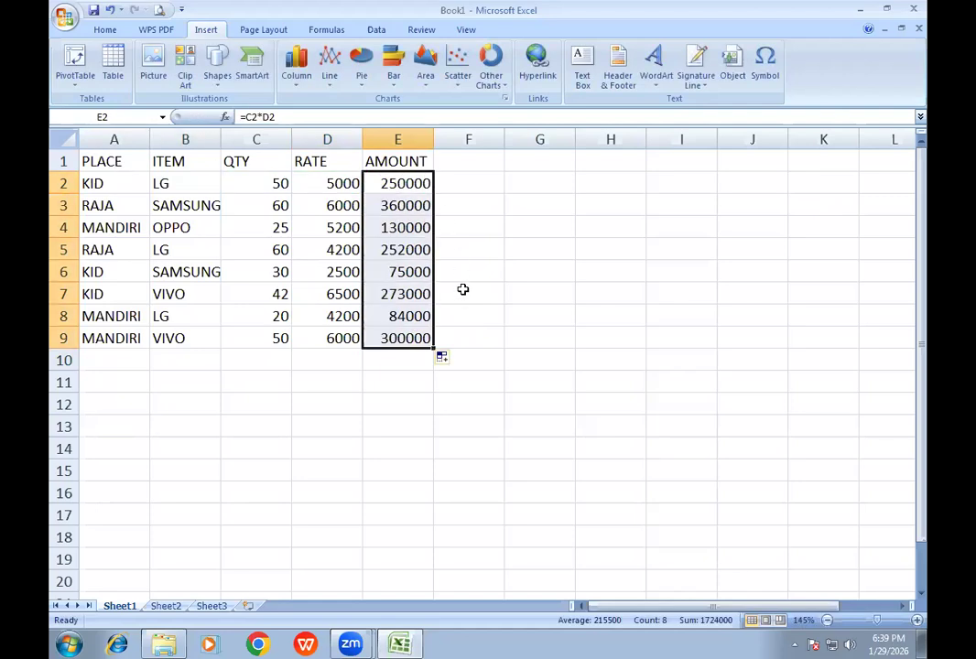
# - Create a pivot table from the sales data in Sheet1 A1:E9 on a new worksheet
pyautogui.click(194, 225)
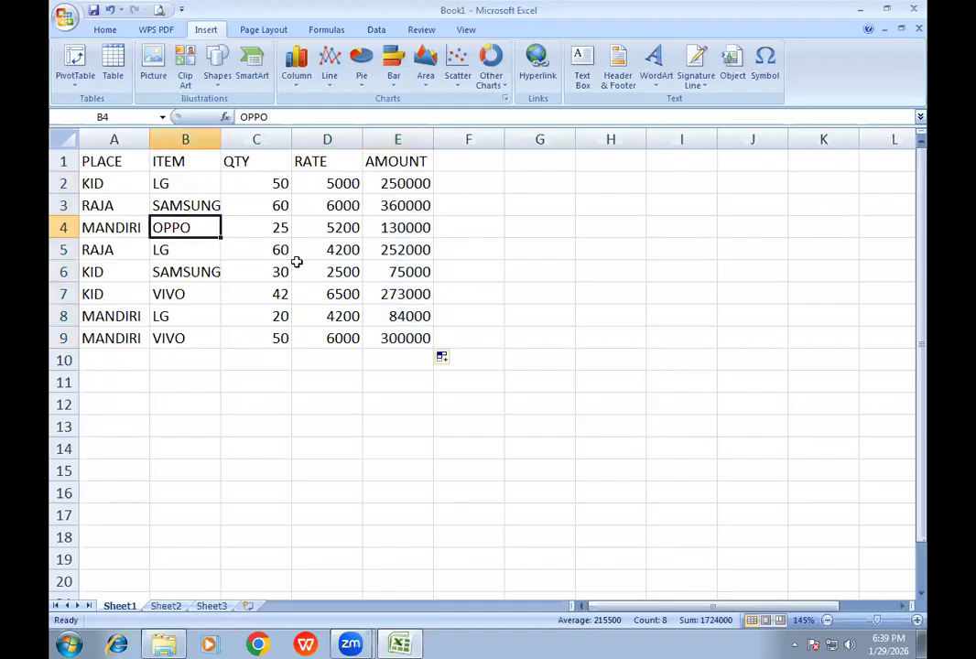
pyautogui.click(272, 234)
pyautogui.click(200, 251)
pyautogui.click(258, 272)
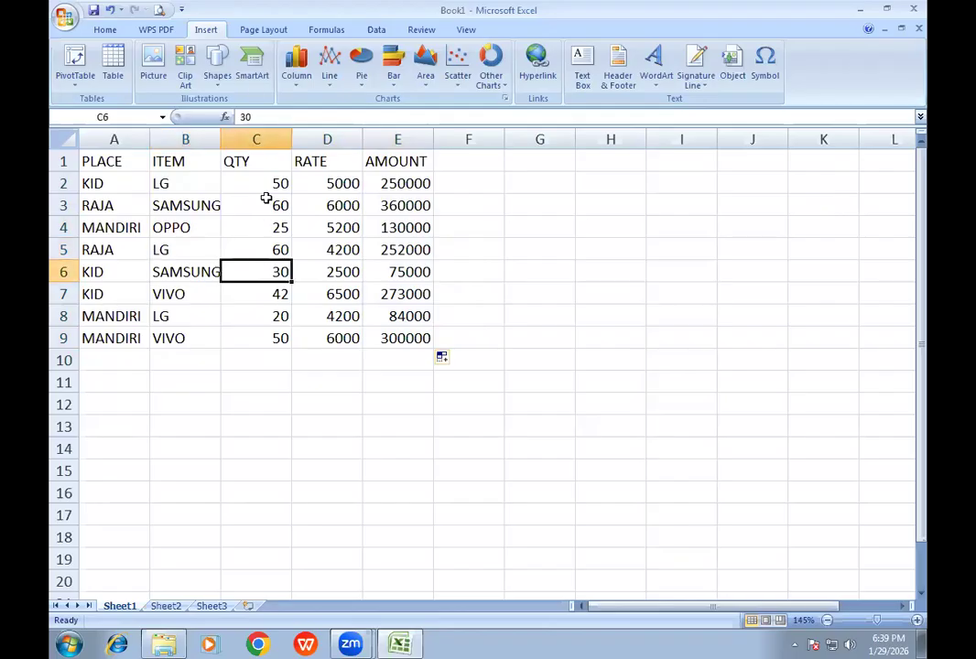
pyautogui.click(75, 83)
pyautogui.click(91, 102)
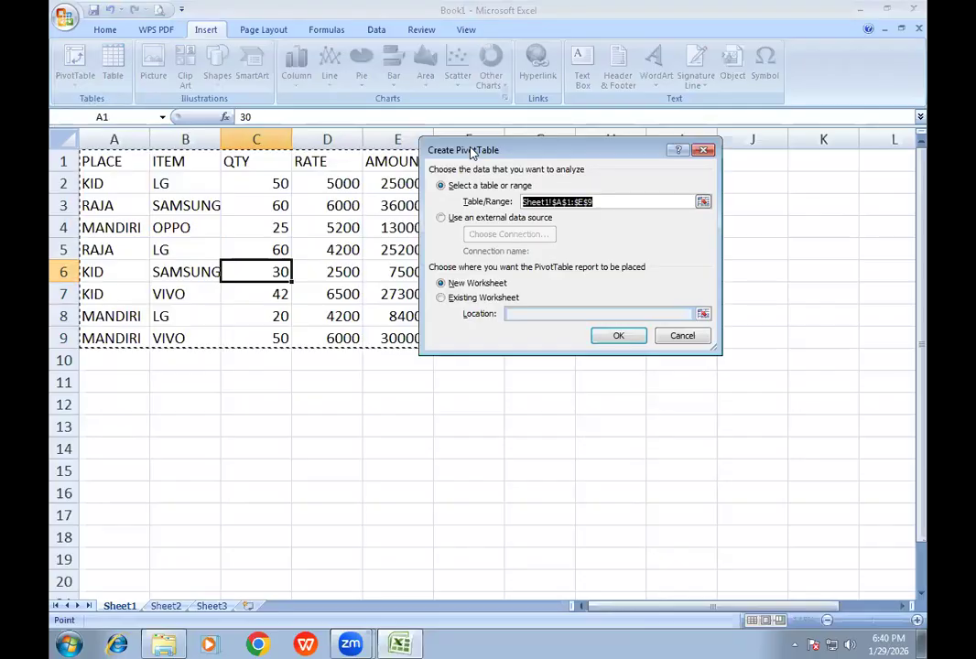
pyautogui.moveTo(470, 152); pyautogui.dragTo(313, 162)
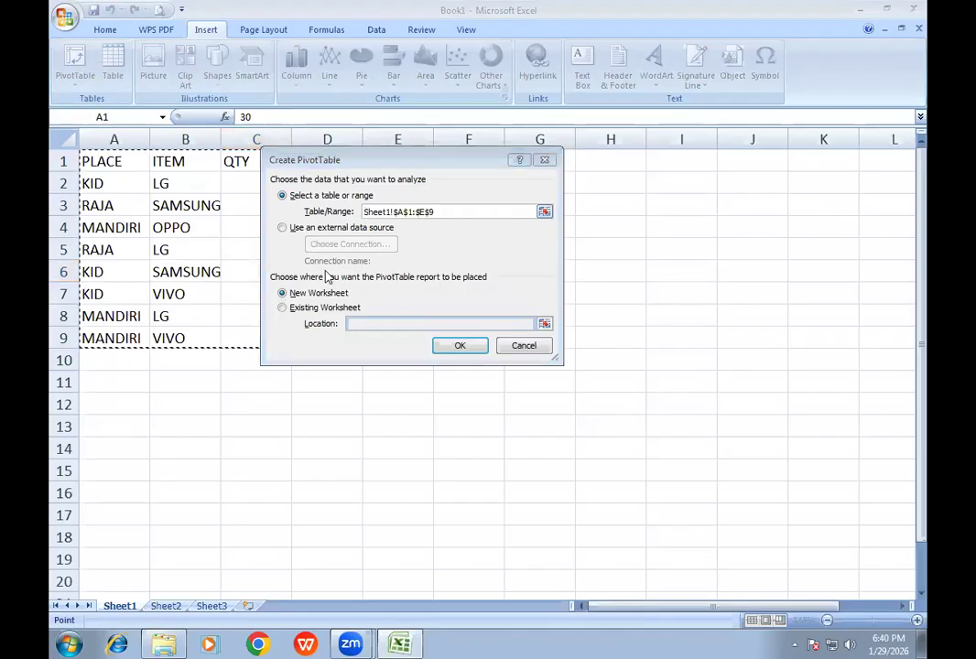
pyautogui.click(457, 346)
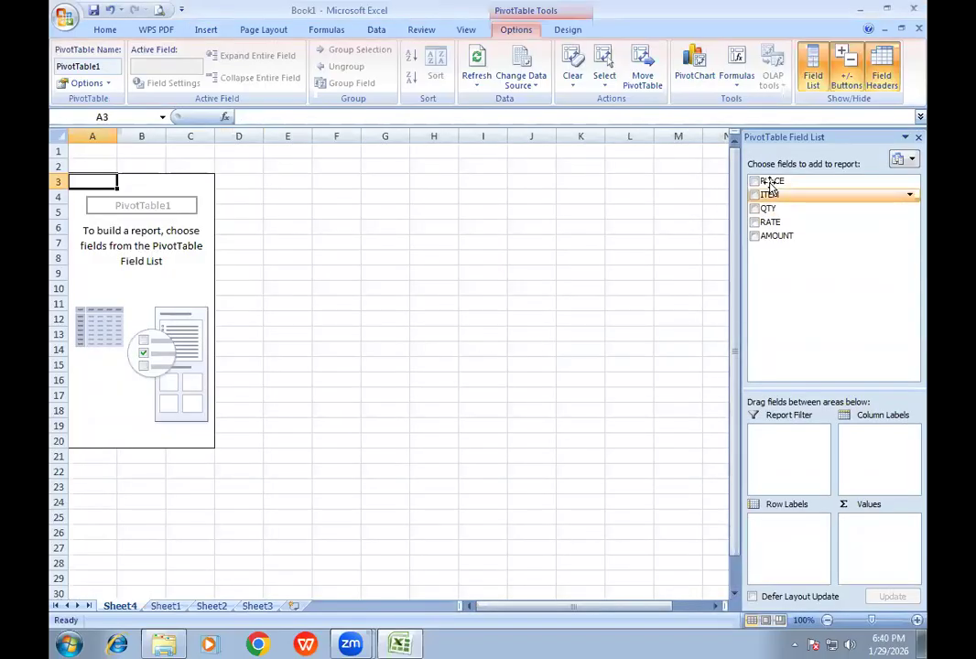
# - Summarize AMOUNT by PLACE in the pivot table and extract the detail rows behind KID's total to a separate sheet, returning to the pivot sheet
pyautogui.click(754, 181)
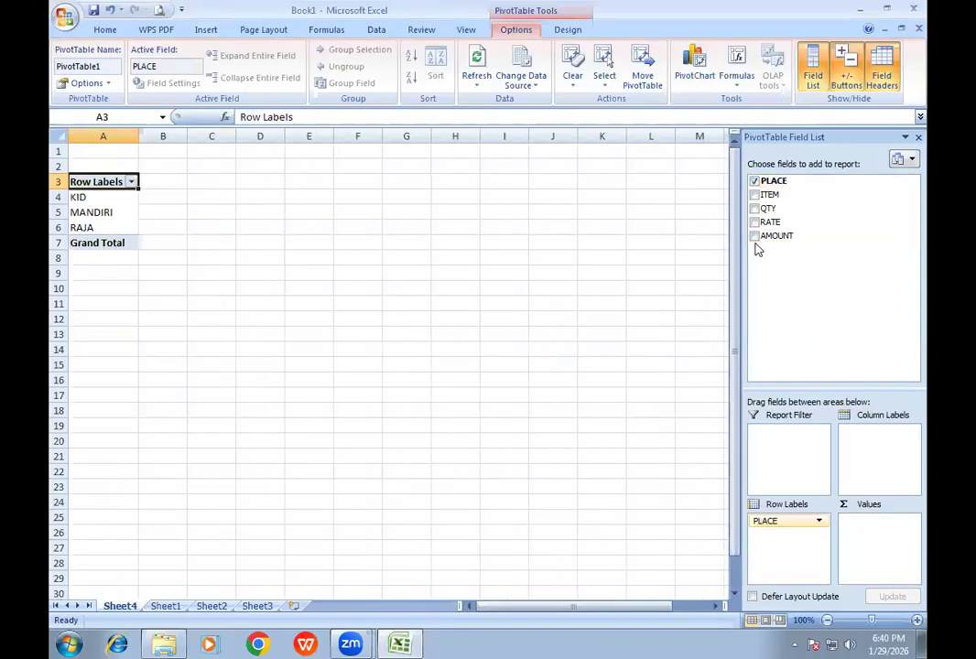
pyautogui.click(755, 236)
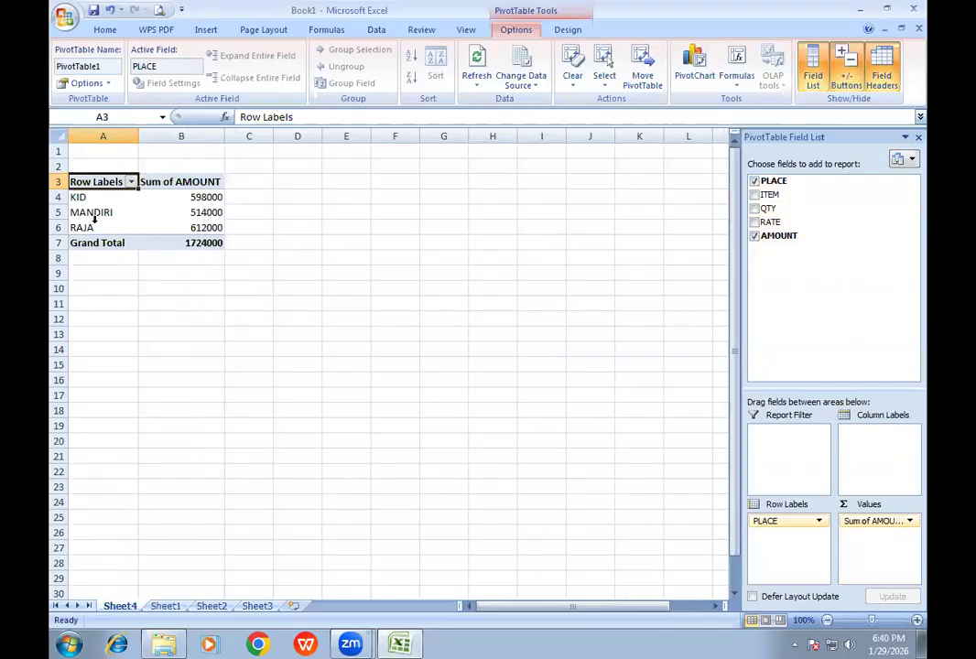
pyautogui.doubleClick(209, 198)
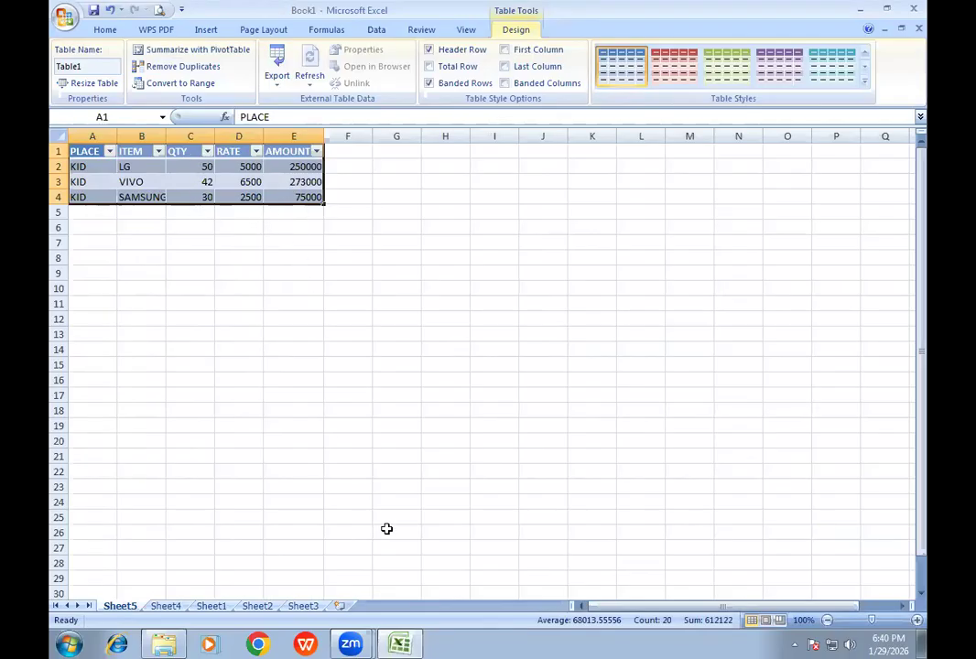
pyautogui.click(168, 606)
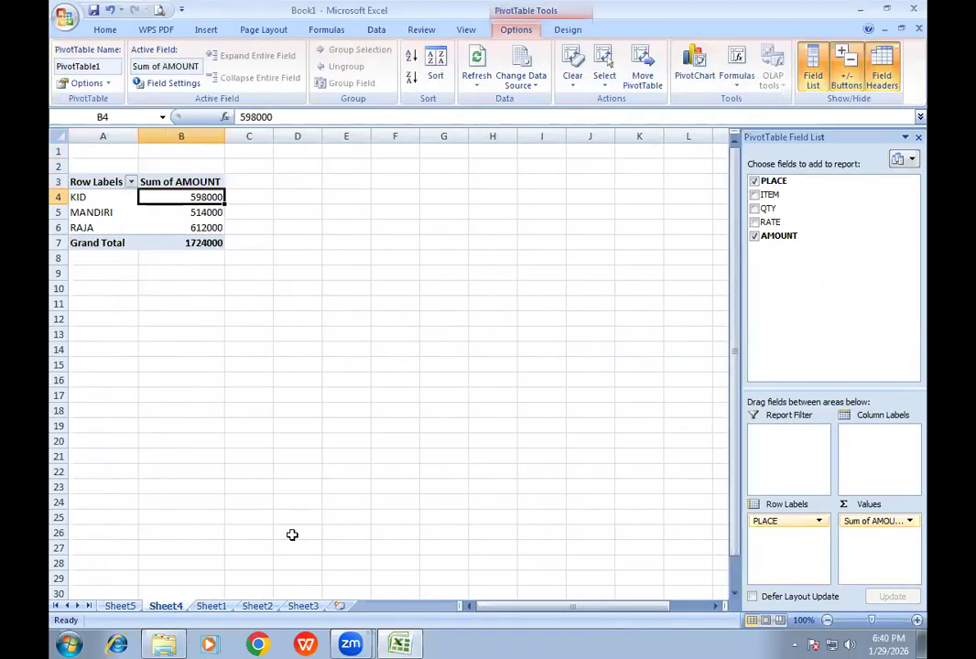
# - Replace PLACE with ITEM as the pivot table's row field, with AMOUNT as the summed value
pyautogui.click(755, 181)
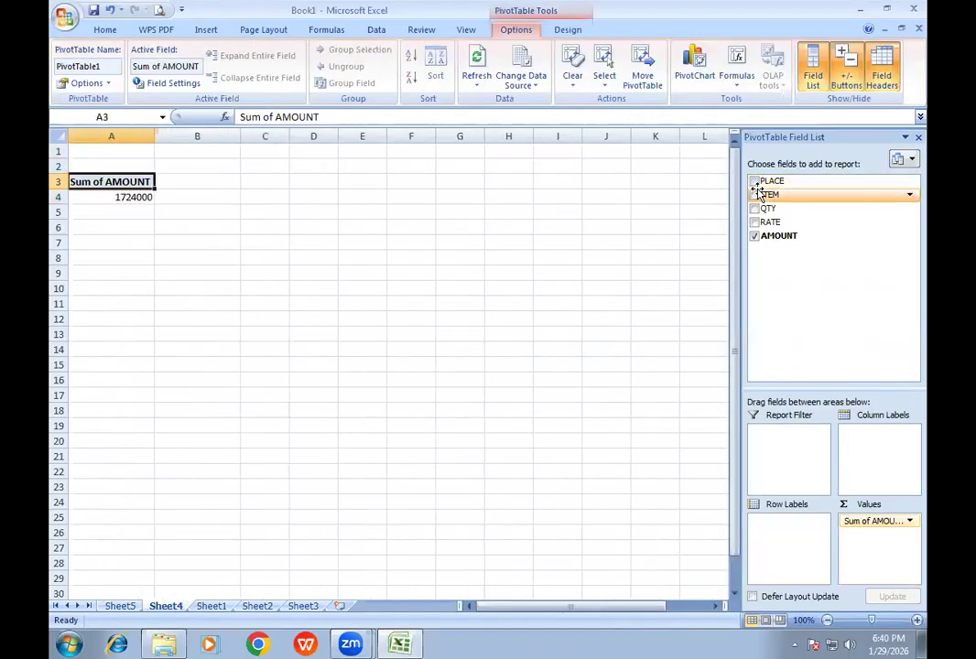
pyautogui.click(755, 196)
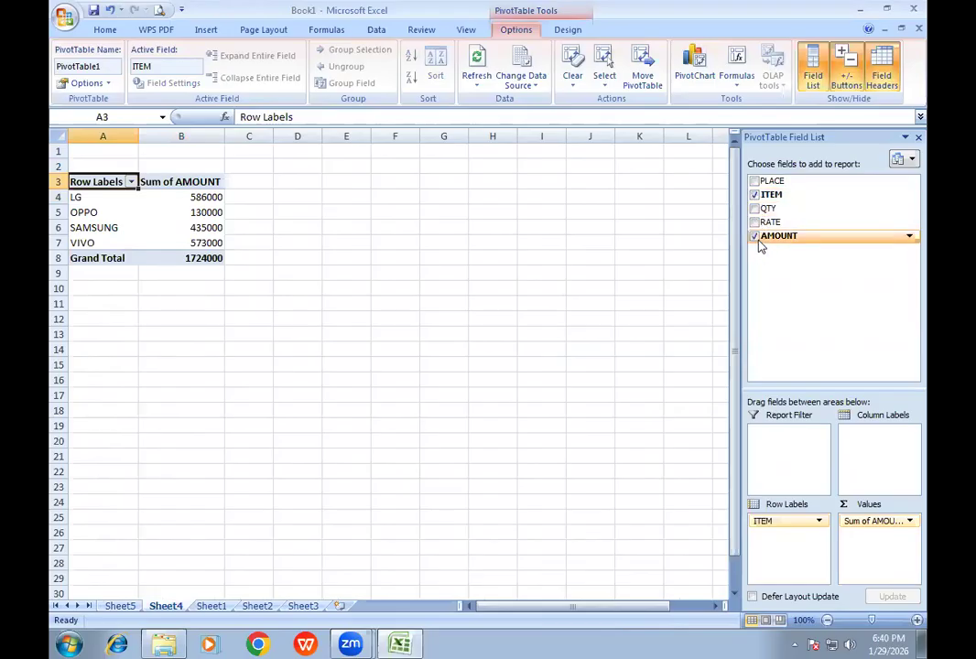
pyautogui.click(755, 237)
pyautogui.click(753, 237)
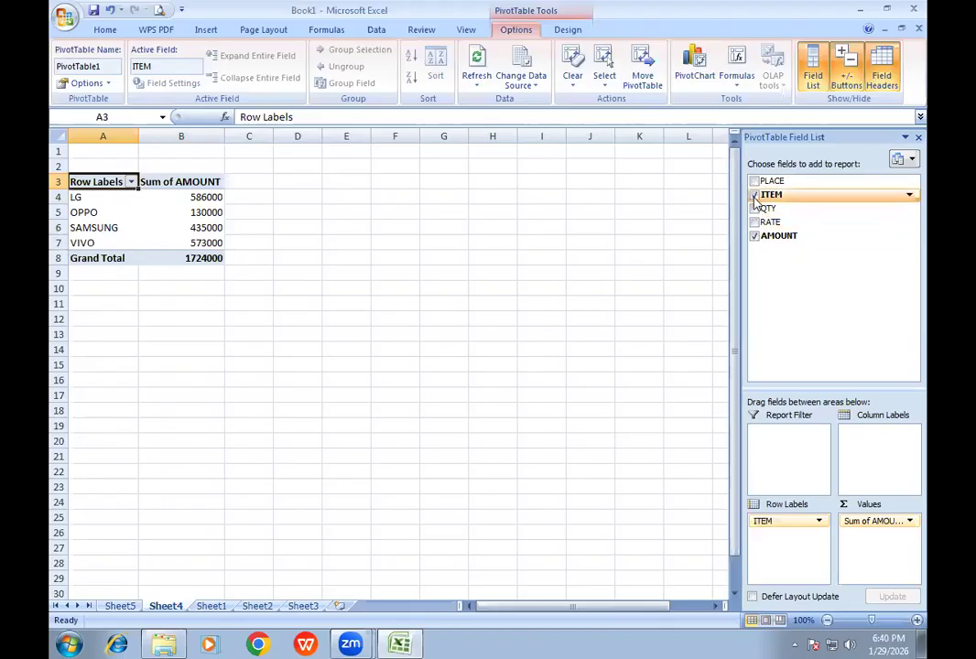
# - Swap AMOUNT for QTY in the pivot values and extract OPPO's detail rows to a separate sheet, returning to the pivot sheet
pyautogui.click(753, 236)
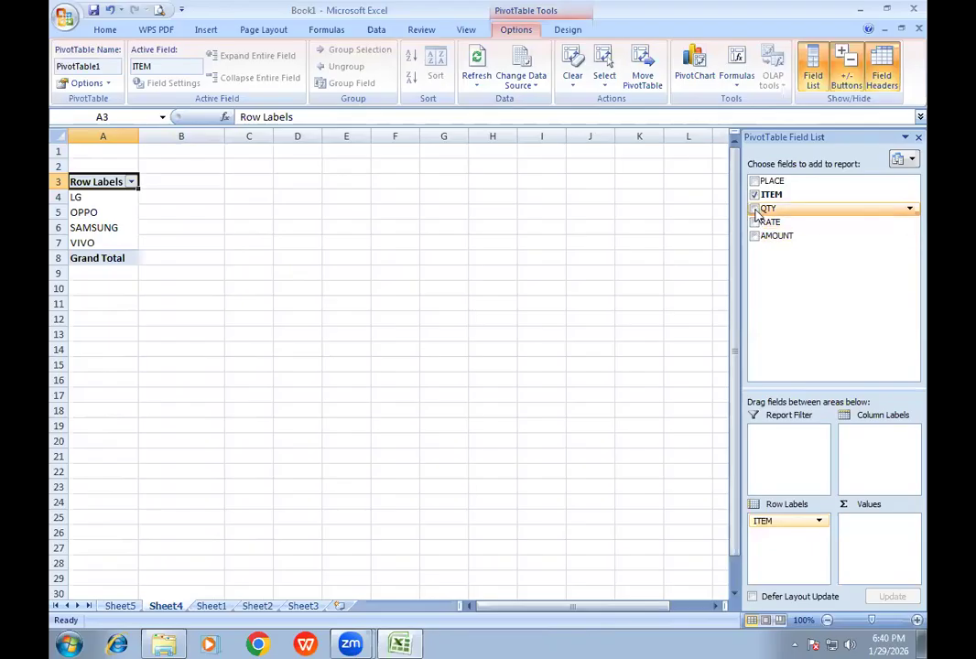
pyautogui.click(753, 208)
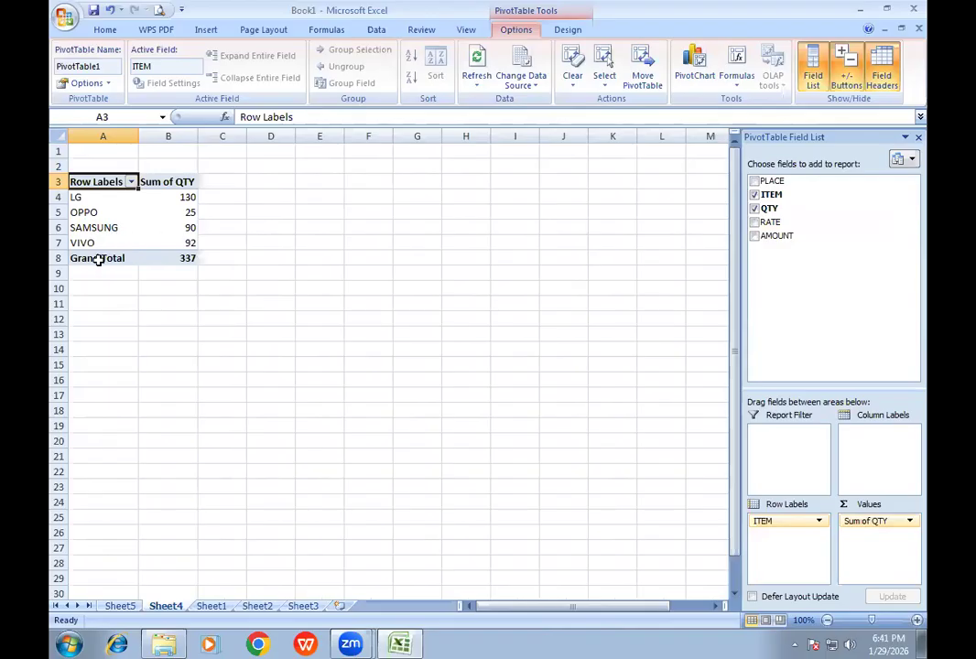
pyautogui.doubleClick(190, 213)
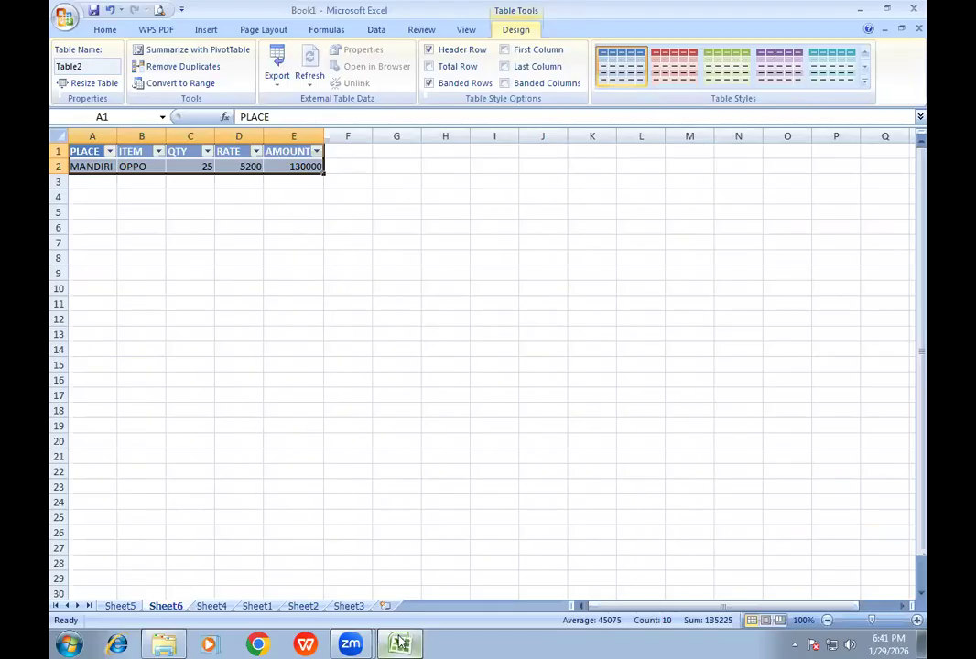
pyautogui.click(217, 611)
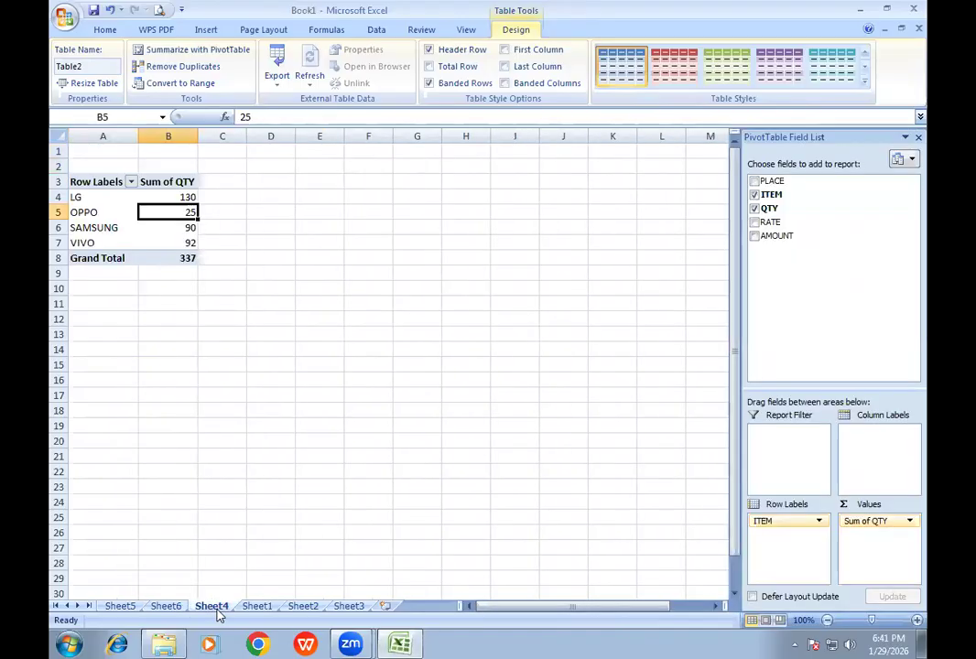
# - Insert an entire column before ITEM in the Sheet1 sales table and head it AGENT
pyautogui.click(257, 608)
pyautogui.click(173, 171)
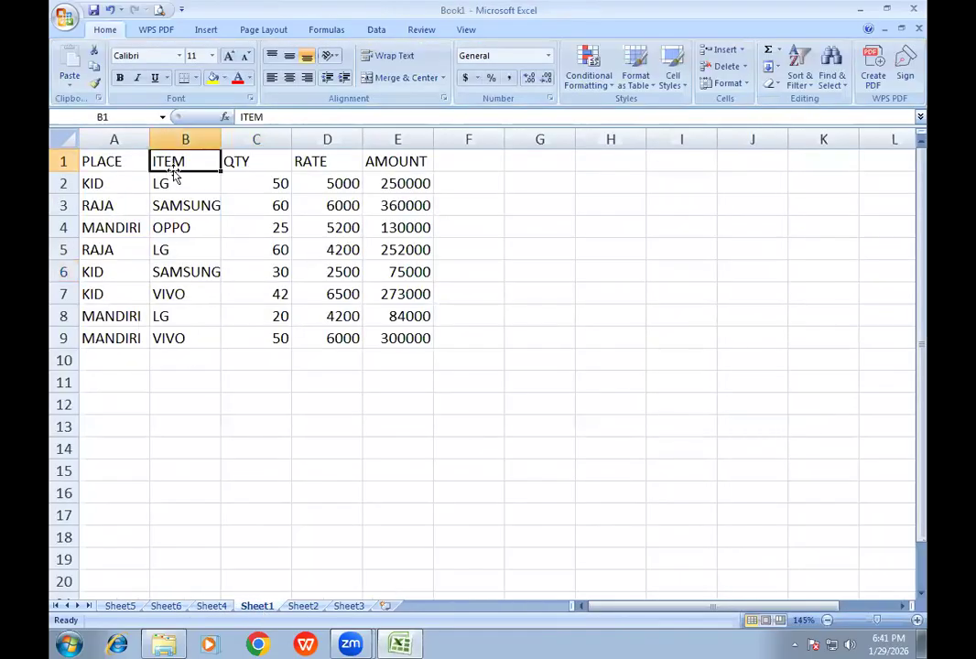
pyautogui.rightClick(182, 165)
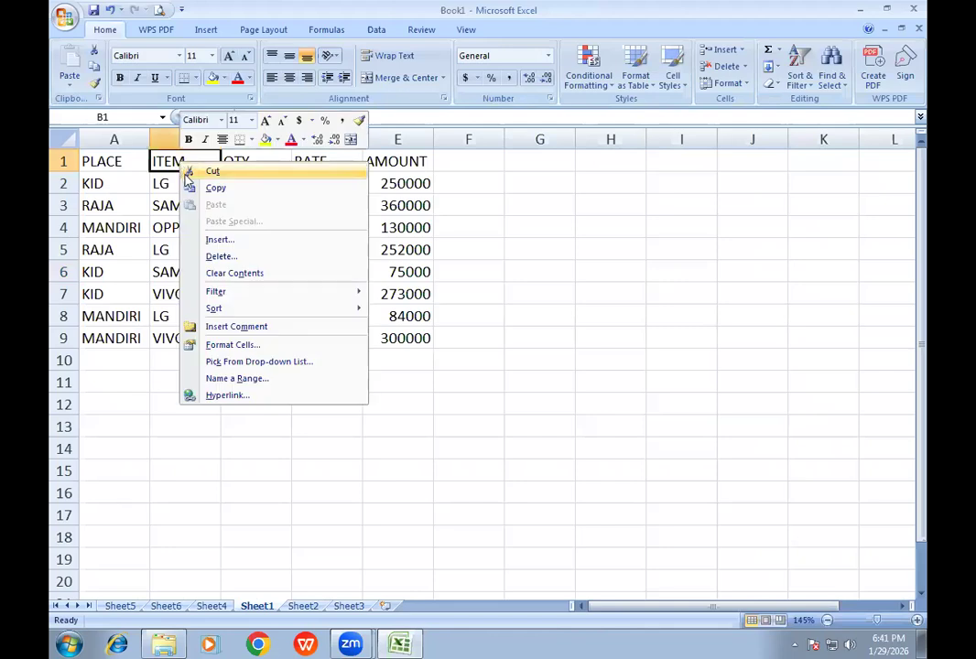
pyautogui.click(219, 240)
pyautogui.click(175, 256)
pyautogui.click(191, 283)
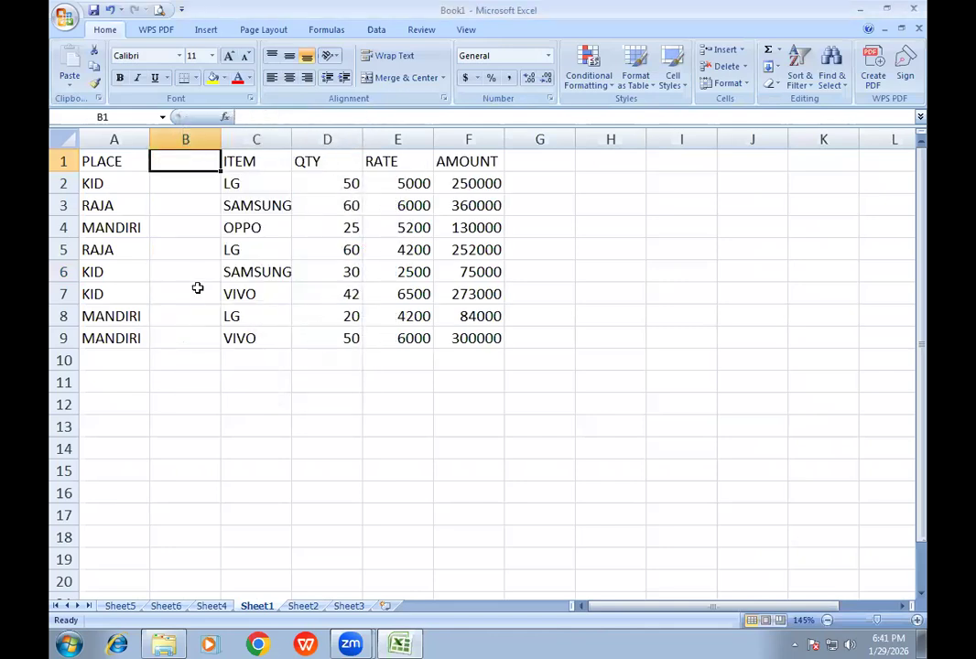
pyautogui.write('AGENT')
pyautogui.press('Return')
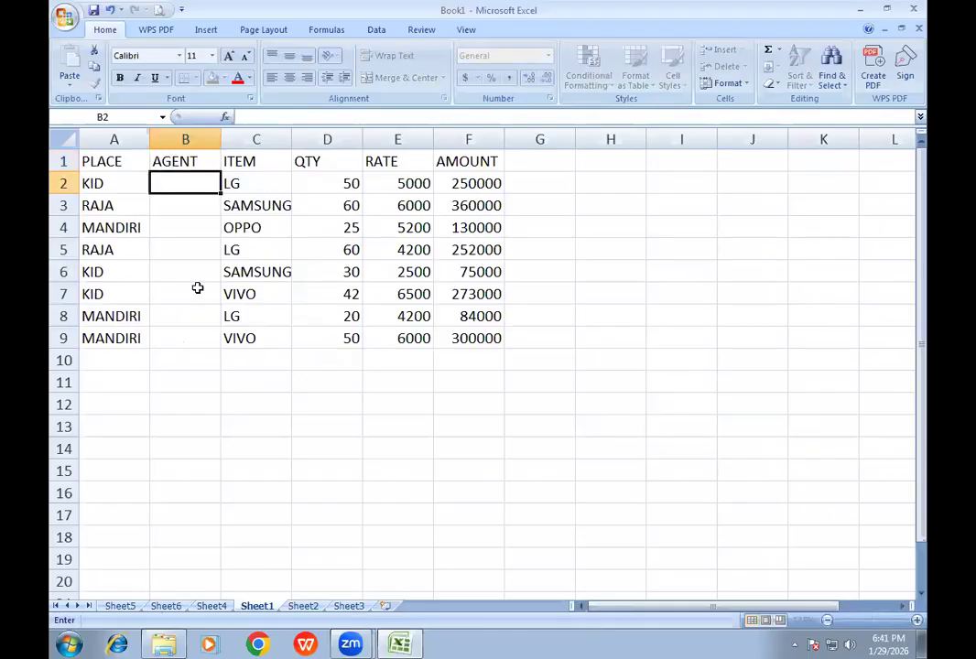
# - Enter the agents' first names for the first three sales rows in cells B2 to B4
pyautogui.write('ROHIT')
pyautogui.press('Return')
pyautogui.write('MOHIT')
pyautogui.press('Return')
pyautogui.write('RAKESH')
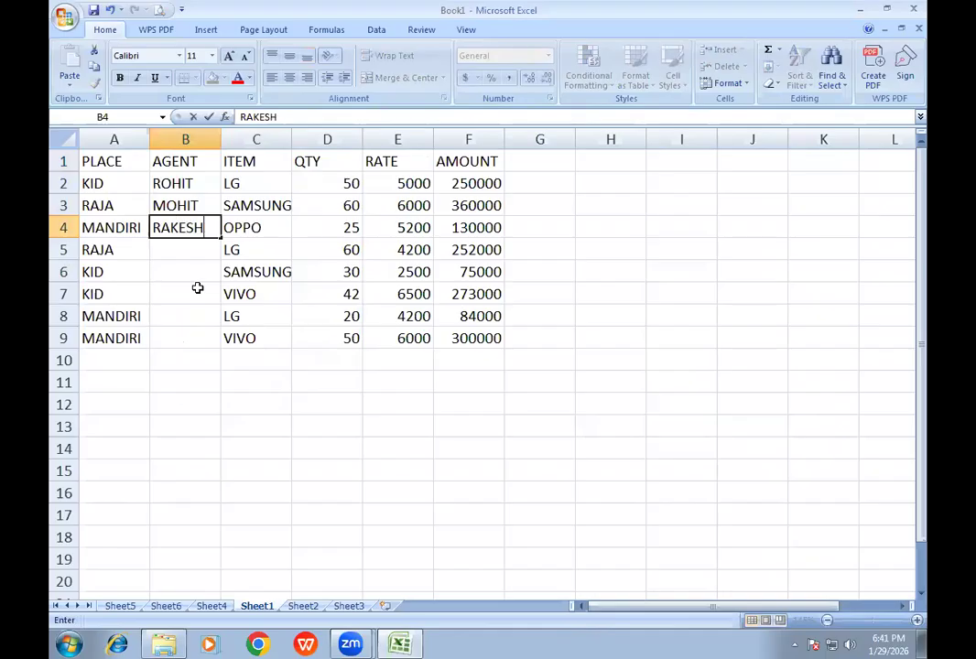
pyautogui.press('Return')
# - Complete the AGENT column with the agents' first names in cells B5 to B9
pyautogui.write('RO')
pyautogui.press('Return')
pyautogui.write('SUMIT')
pyautogui.write('RO')
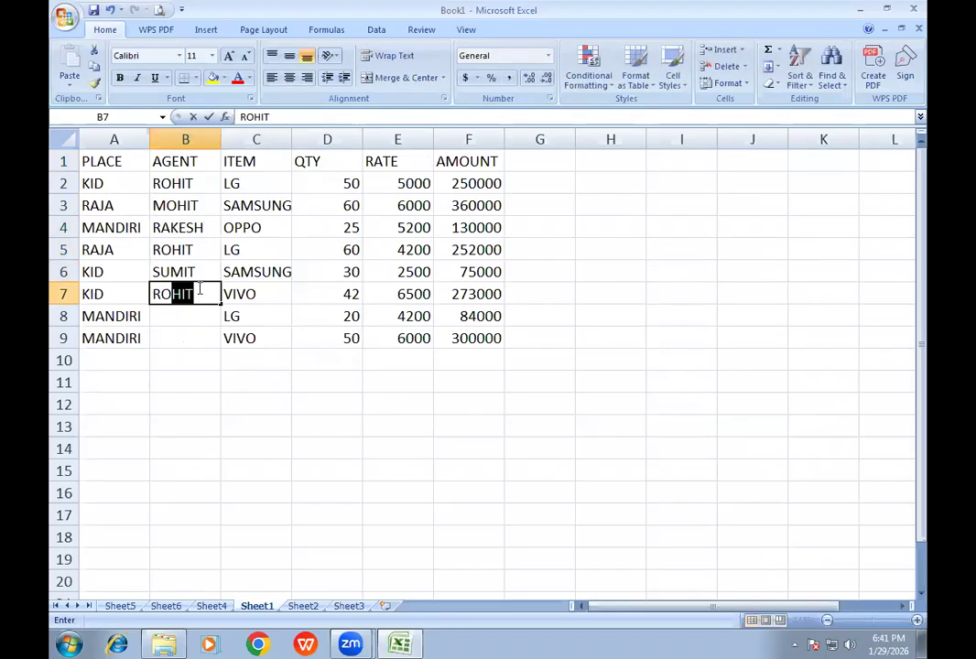
pyautogui.press('Return')
pyautogui.write('MOHIT')
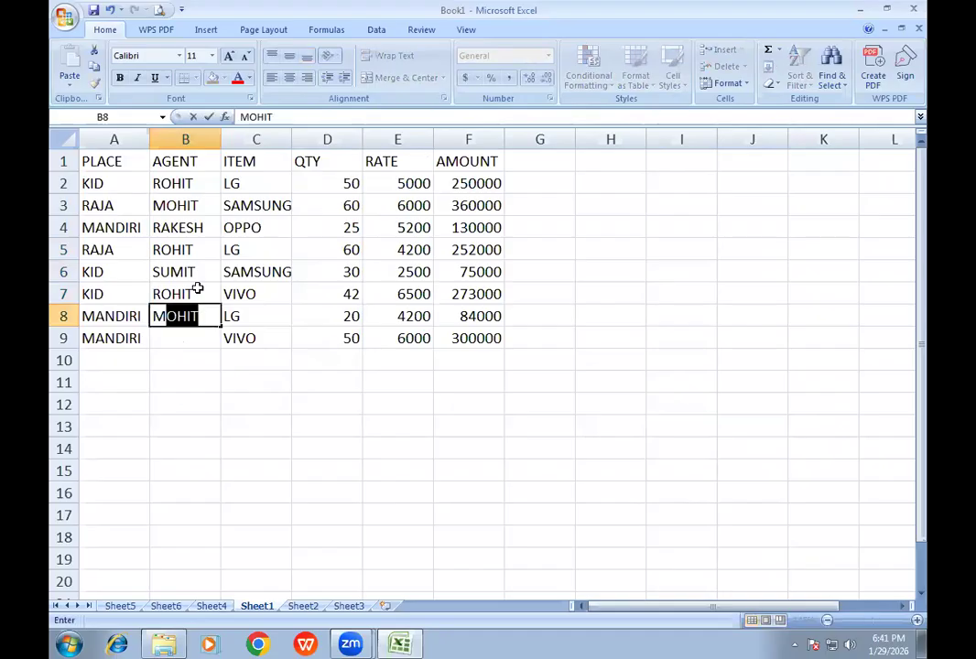
pyautogui.press('Return')
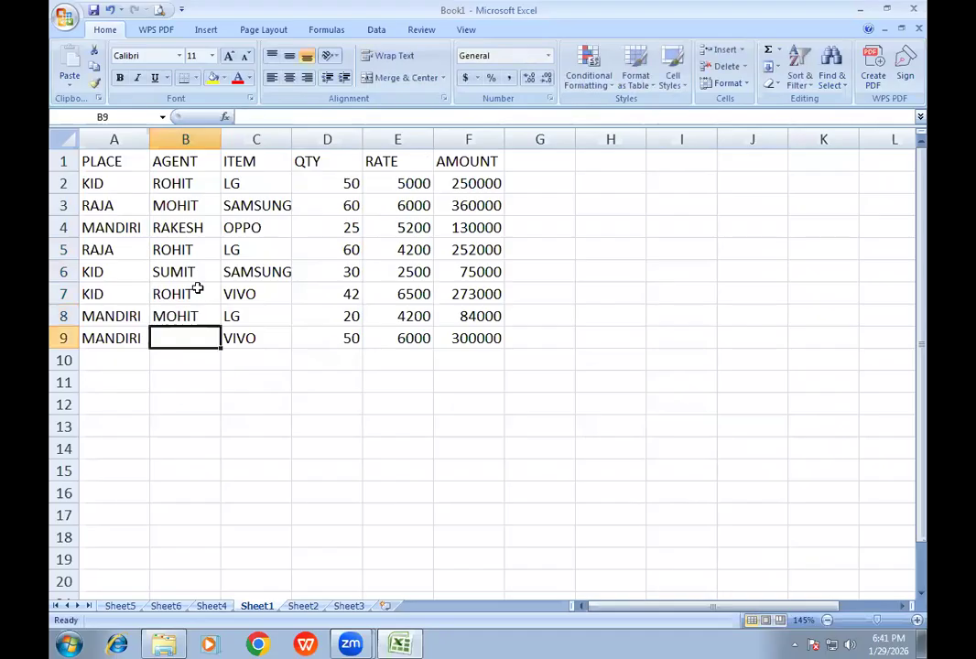
pyautogui.write('RA')
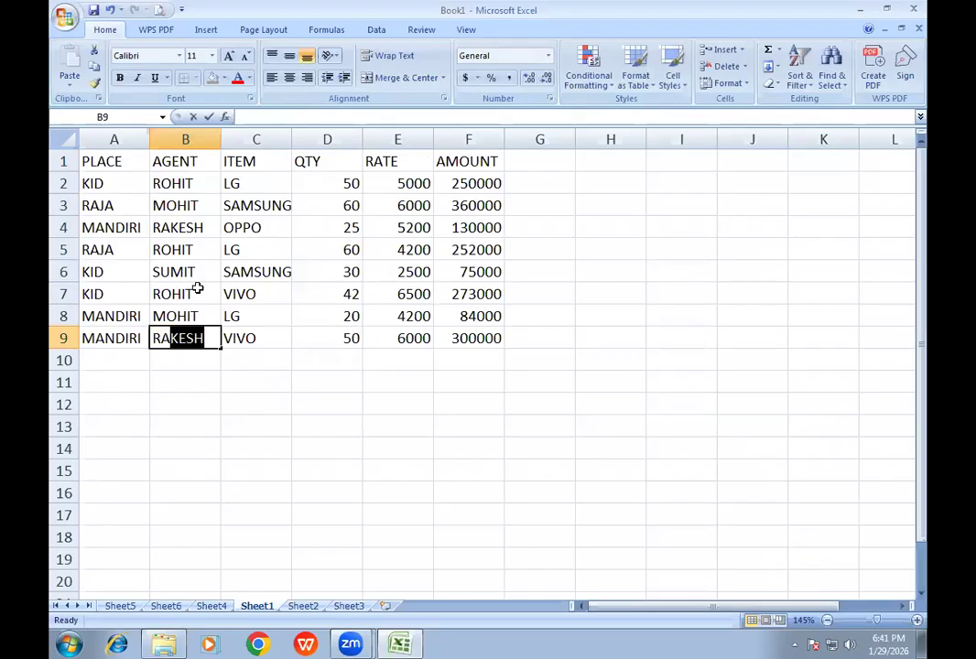
pyautogui.click(286, 340)
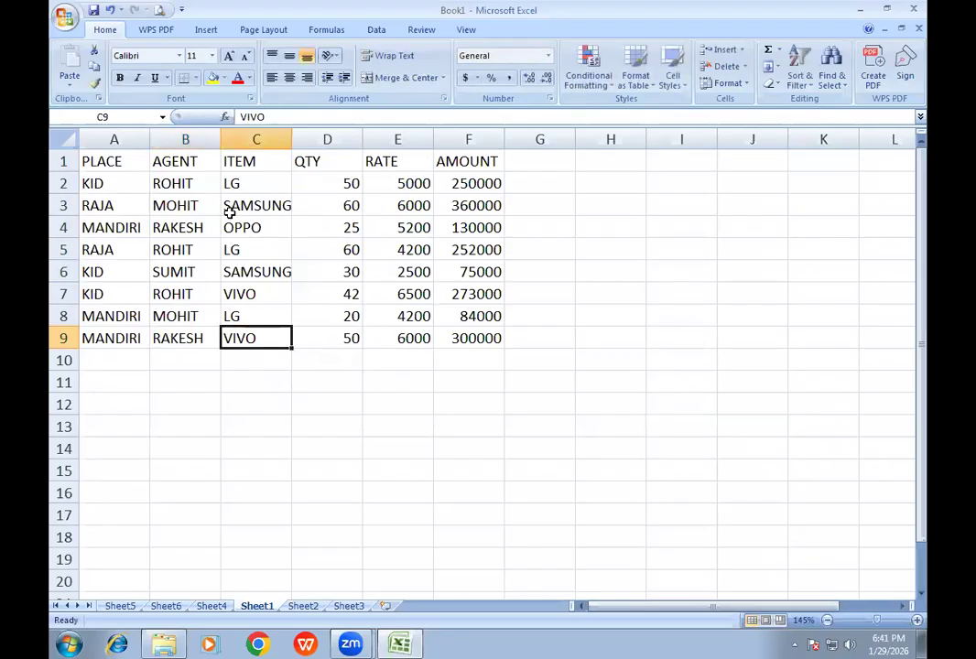
# - Create a second pivot table from the extended sales data in Sheet1 A1:F9 on a new worksheet
pyautogui.click(198, 228)
pyautogui.click(203, 30)
pyautogui.click(79, 87)
pyautogui.click(89, 100)
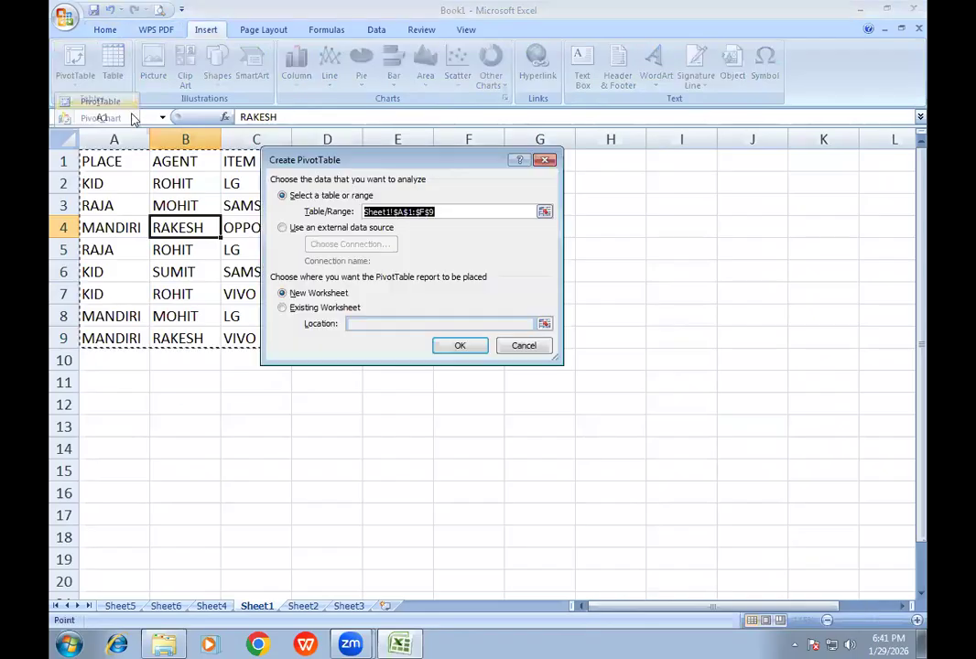
pyautogui.click(461, 346)
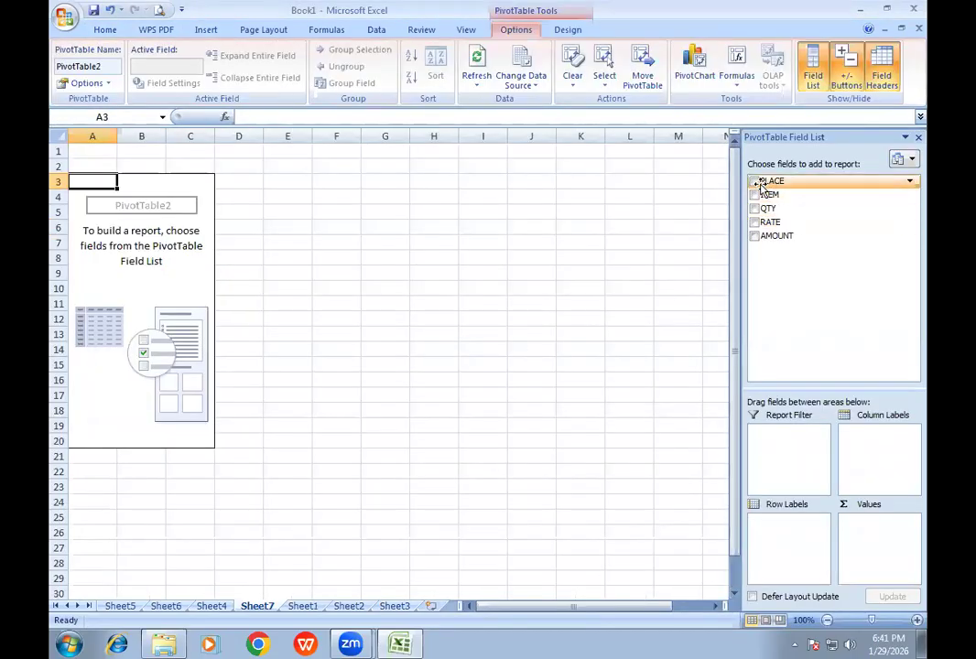
# - Summarize AMOUNT by PLACE in the second pivot table and extract KID's detail rows to a separate sheet, returning to the pivot sheet
pyautogui.click(755, 183)
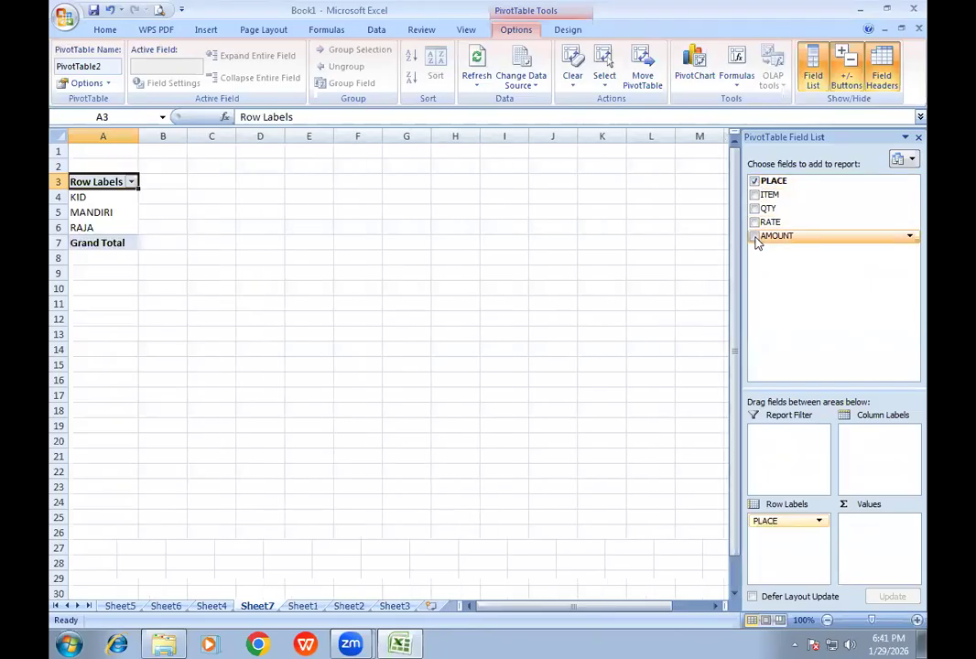
pyautogui.click(755, 236)
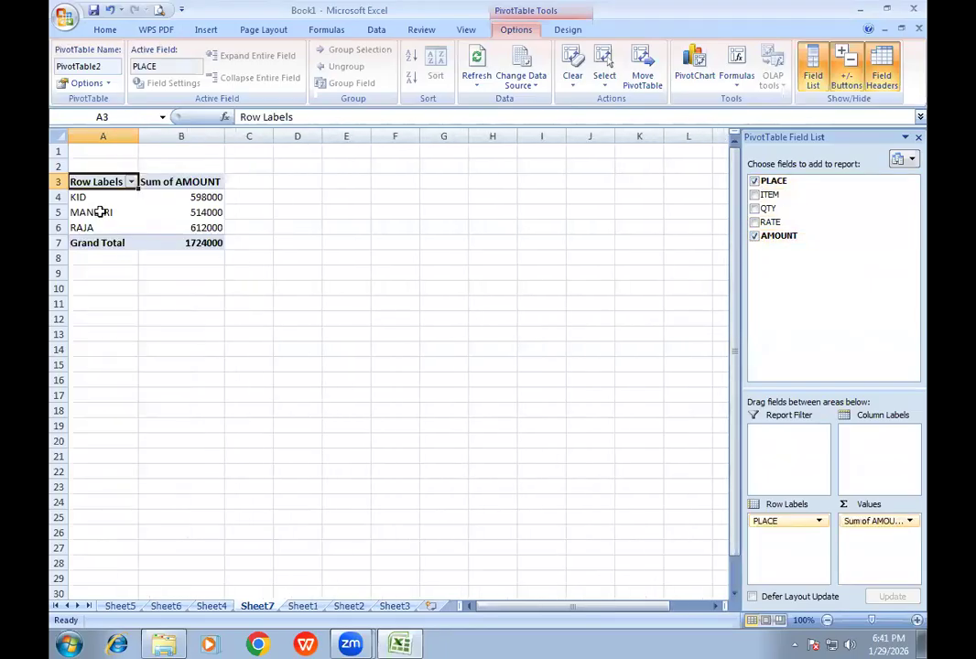
pyautogui.doubleClick(206, 199)
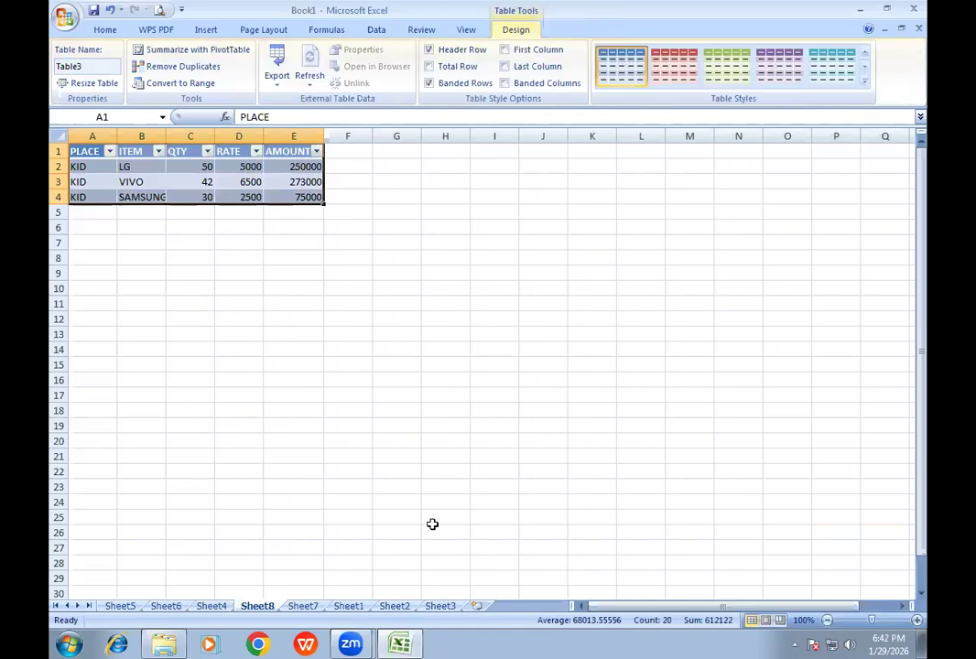
pyautogui.click(302, 607)
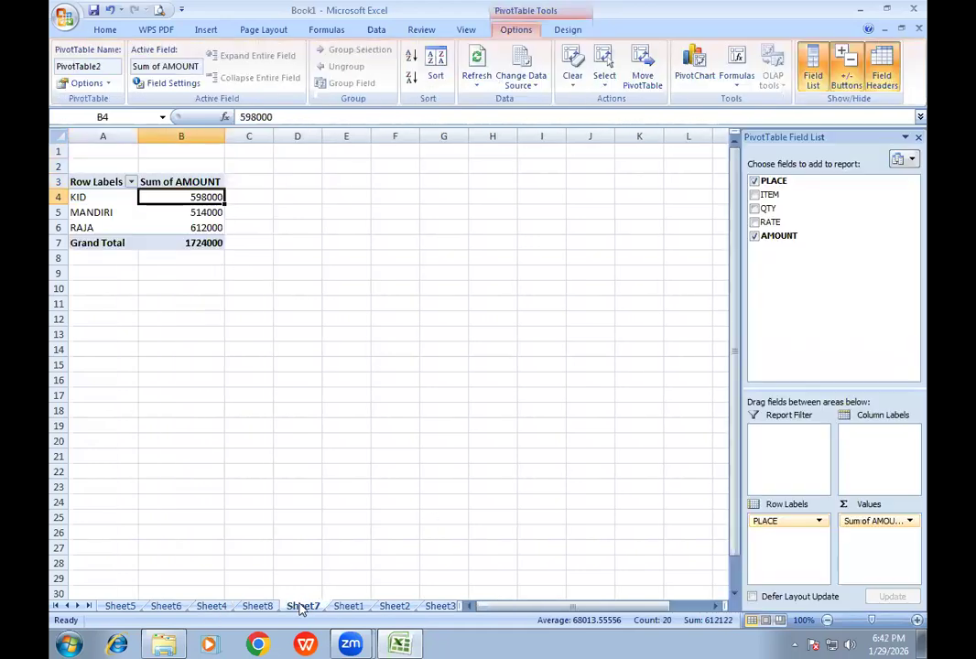
# - Replace PLACE with ITEM as the second pivot table's row field and close the field list
pyautogui.click(755, 181)
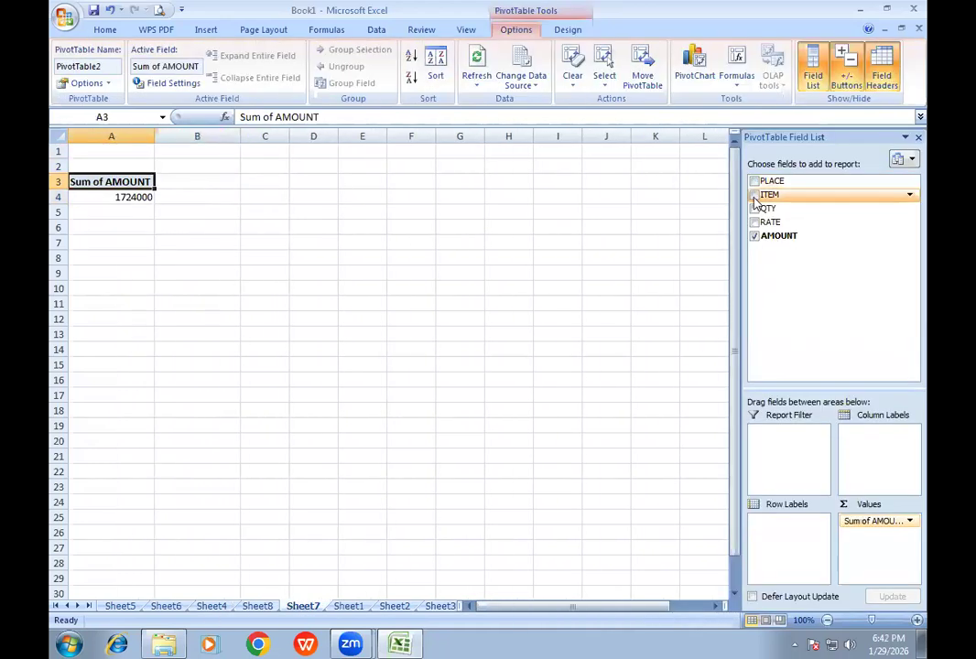
pyautogui.click(754, 196)
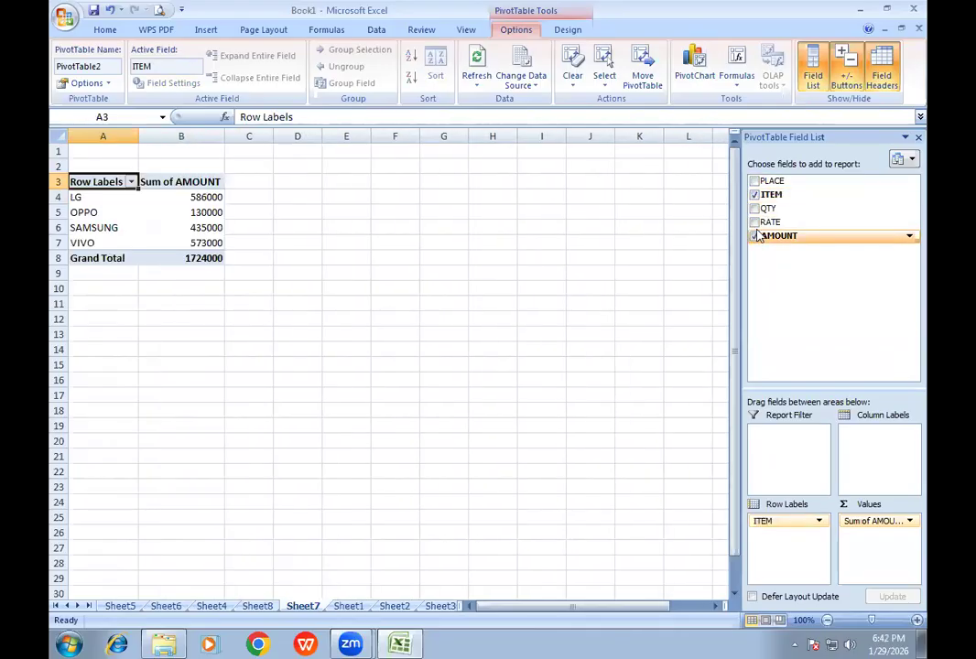
pyautogui.click(919, 138)
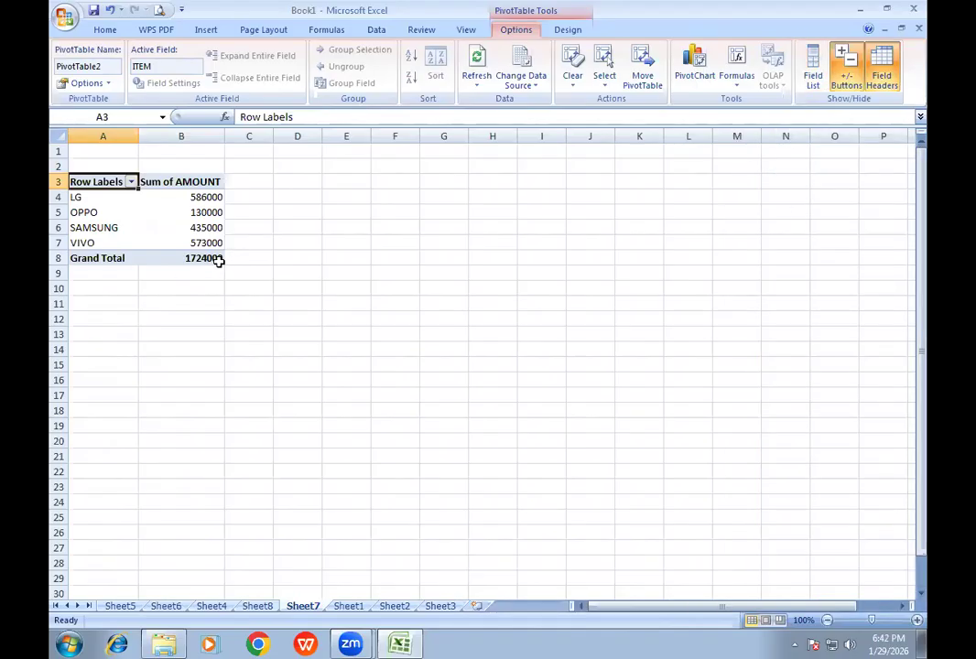
# - Copy the whole sales table from Sheet1 into a new workbook, starting at cell A1 of its first sheet
pyautogui.click(347, 606)
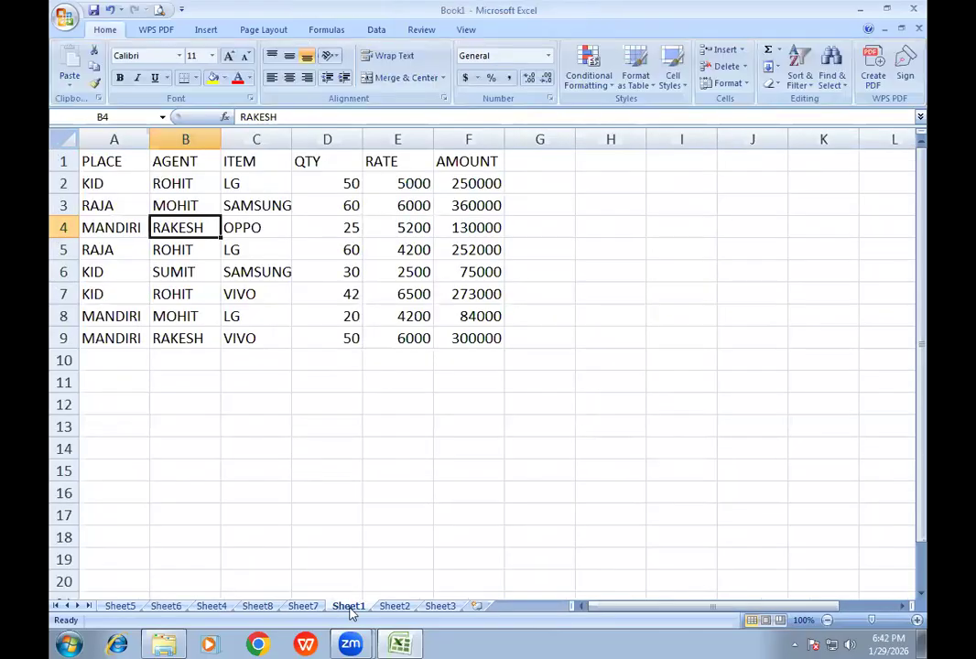
pyautogui.hotkey('ctrl', 'a')
pyautogui.scroll(3, 453, 329)
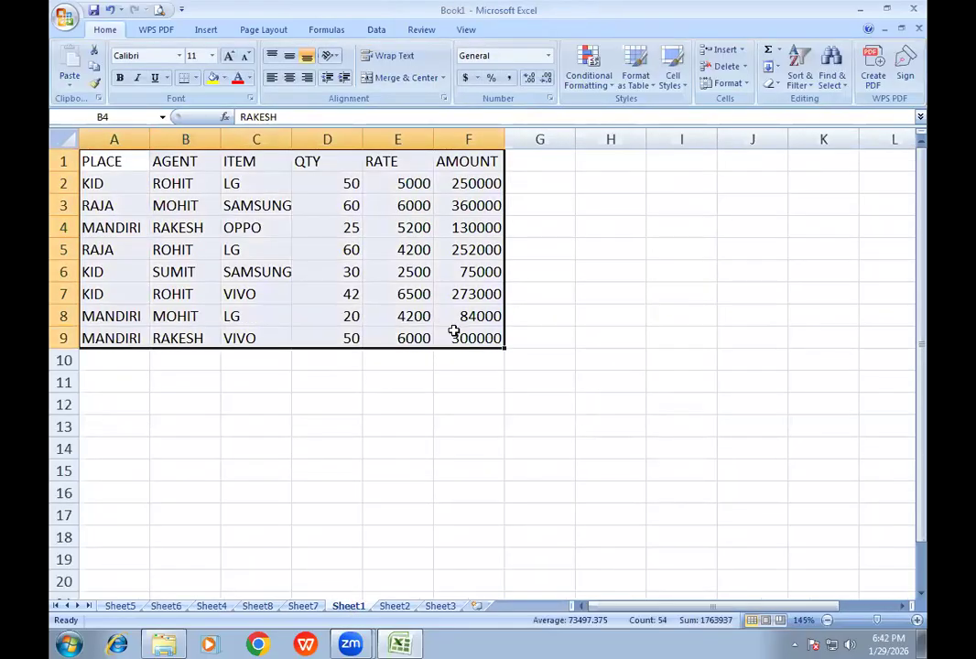
pyautogui.hotkey('ctrl', 'c')
pyautogui.hotkey('ctrl', 'n')
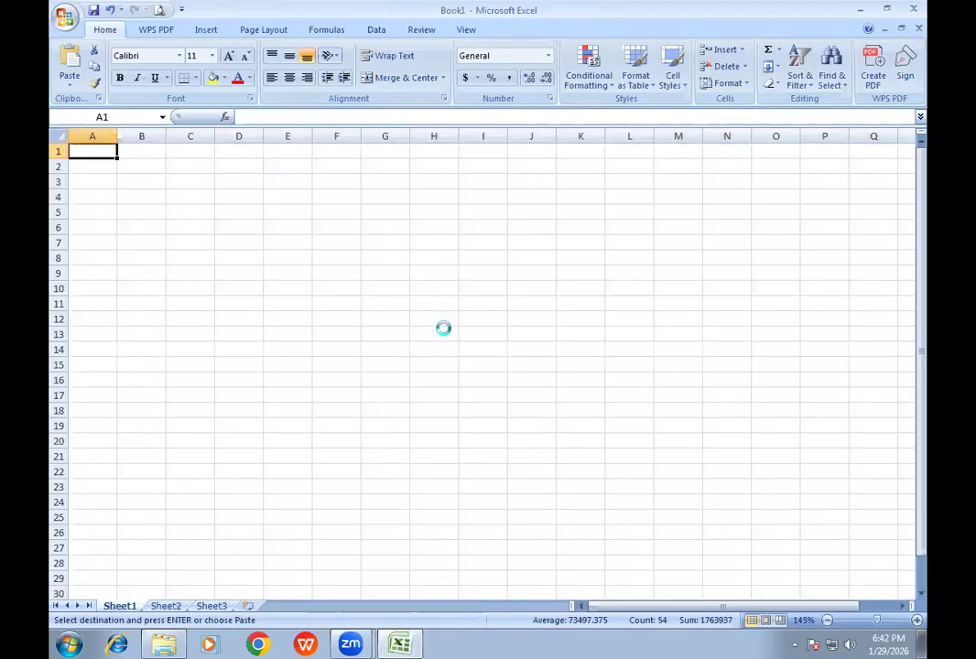
pyautogui.hotkey('ctrl', 'v')
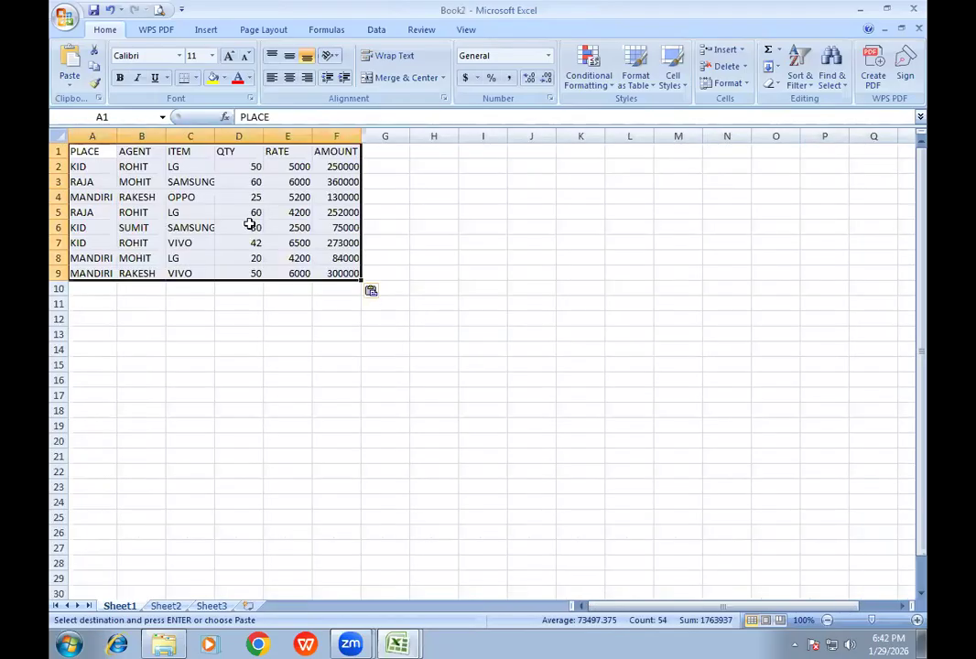
pyautogui.scroll(3, 246, 220)
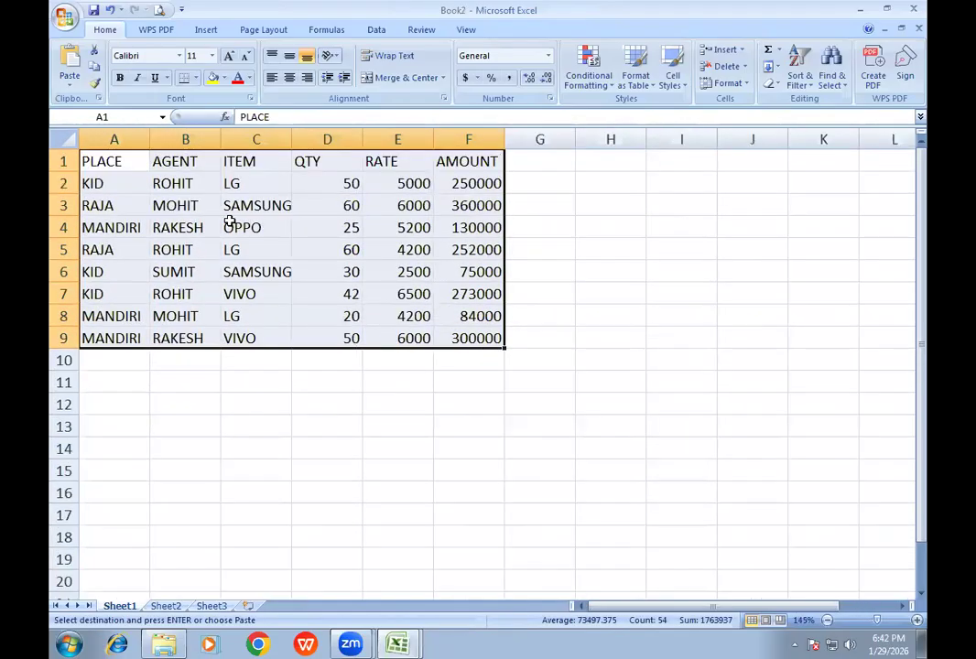
# - Create a pivot table from the copied sales data in Sheet1 A1:F9 on a new worksheet
pyautogui.click(243, 222)
pyautogui.click(206, 30)
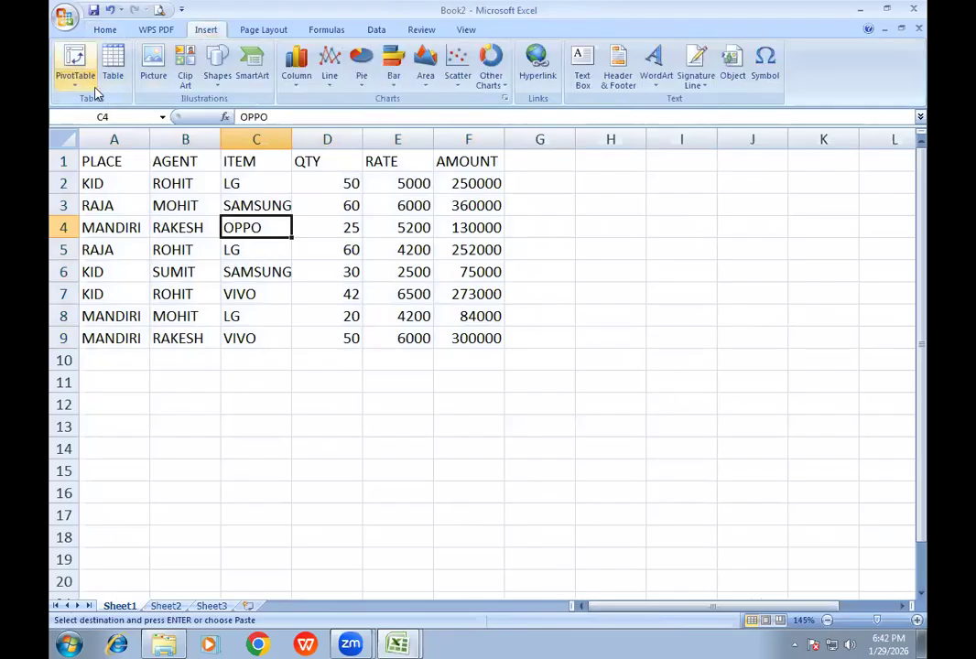
pyautogui.click(76, 80)
pyautogui.click(98, 102)
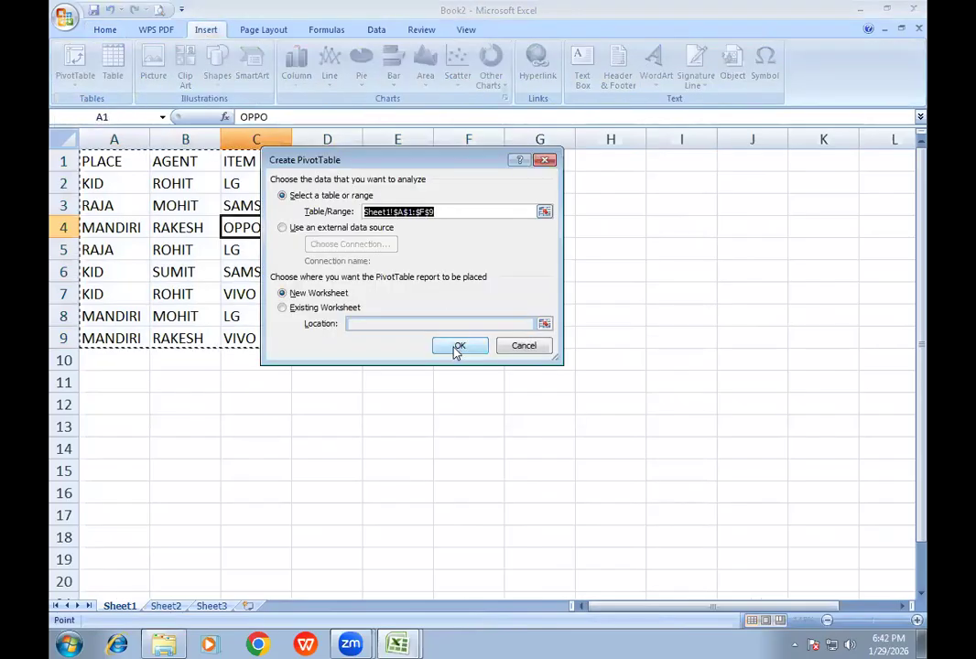
pyautogui.moveTo(375, 162); pyautogui.dragTo(696, 130)
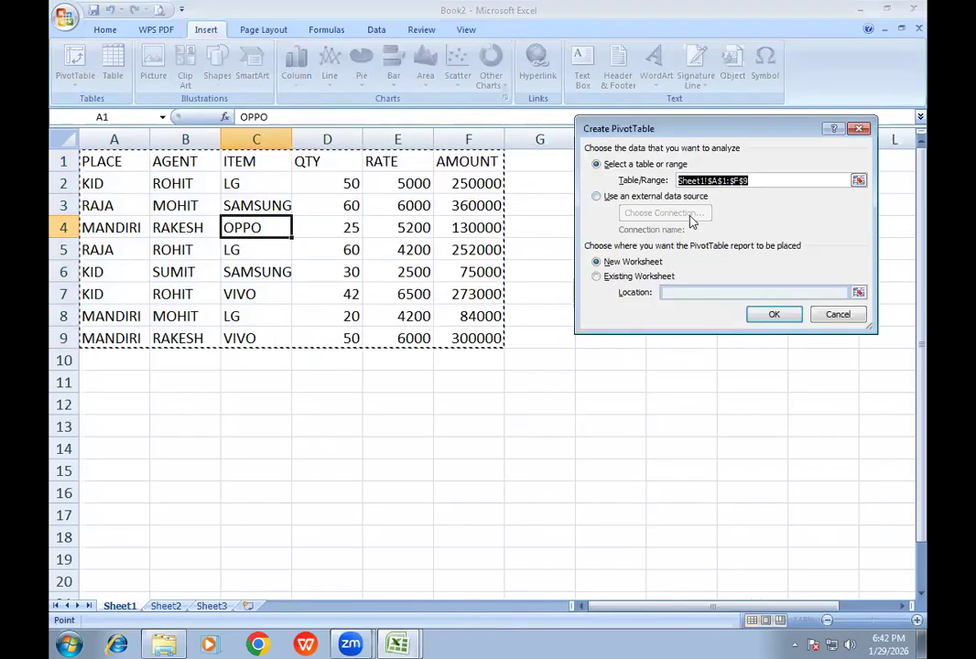
pyautogui.click(775, 314)
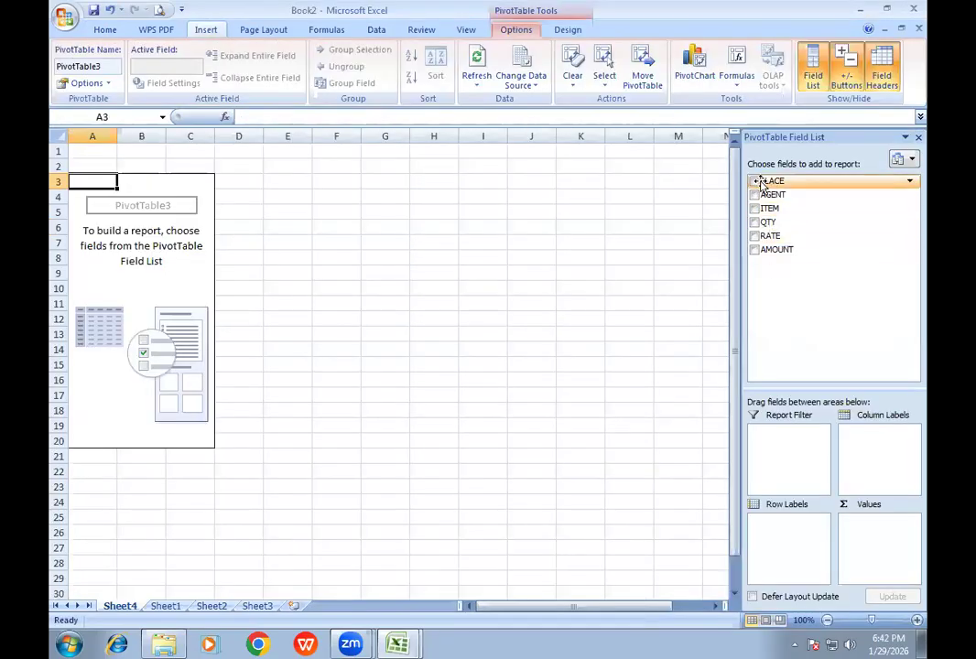
# - Summarize AMOUNT by PLACE in the new pivot table and replace PLACE with AGENT as the row field
pyautogui.click(754, 182)
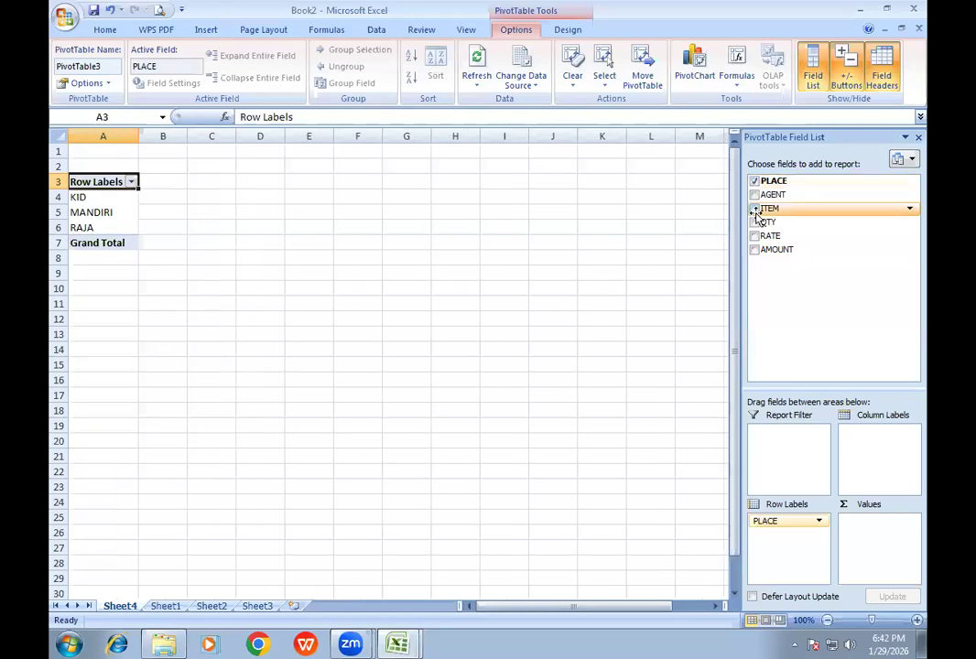
pyautogui.click(755, 250)
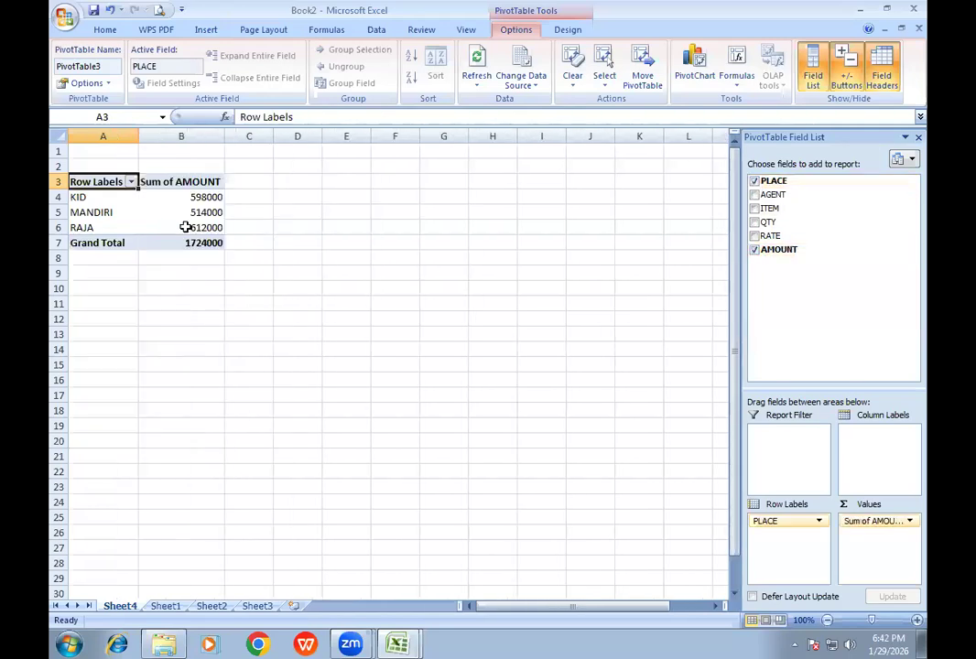
pyautogui.click(754, 183)
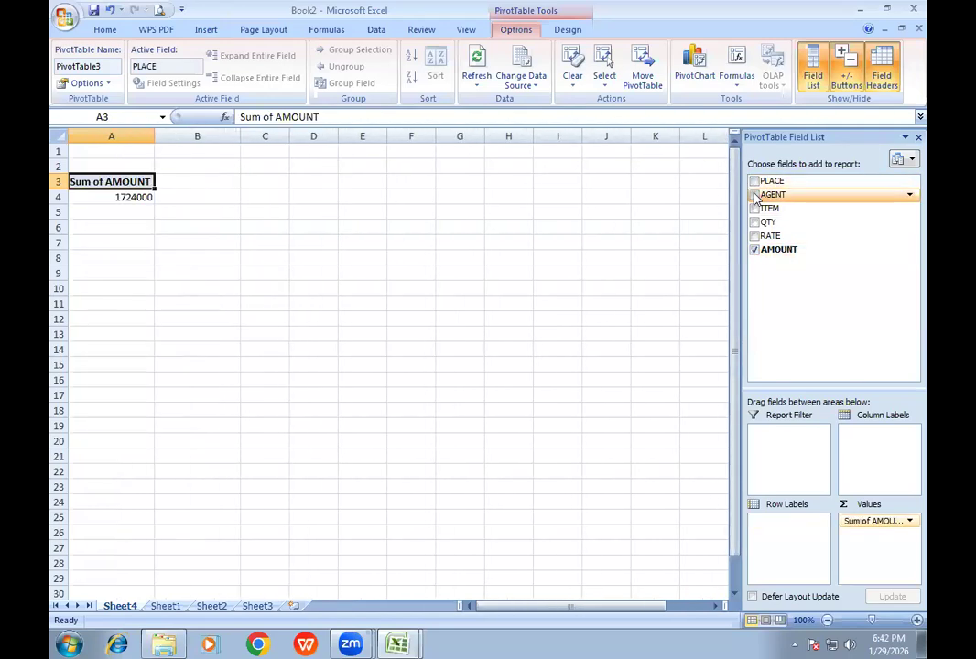
pyautogui.click(754, 195)
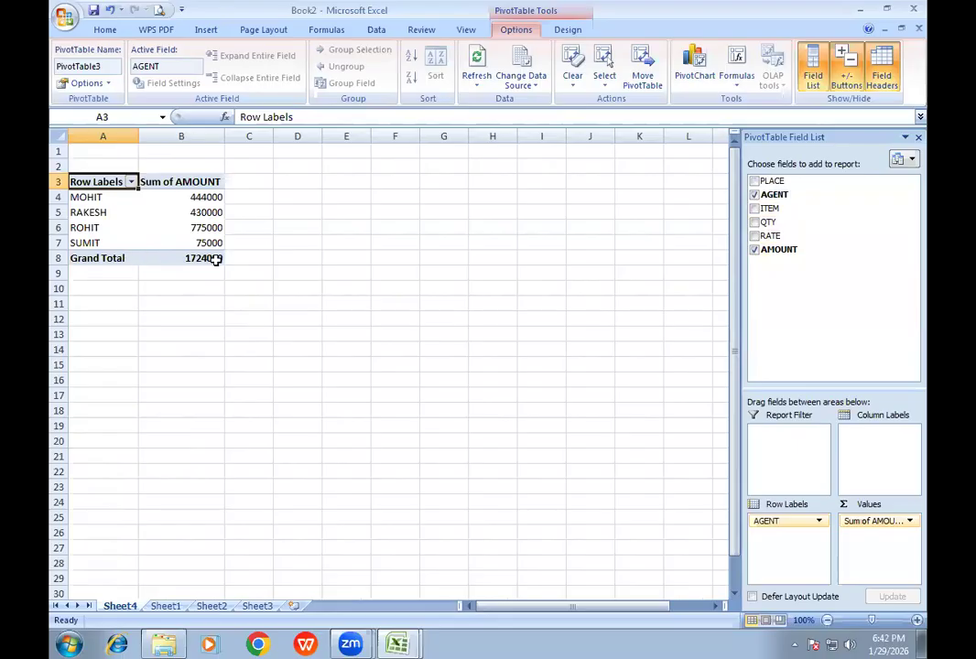
pyautogui.moveTo(213, 261)
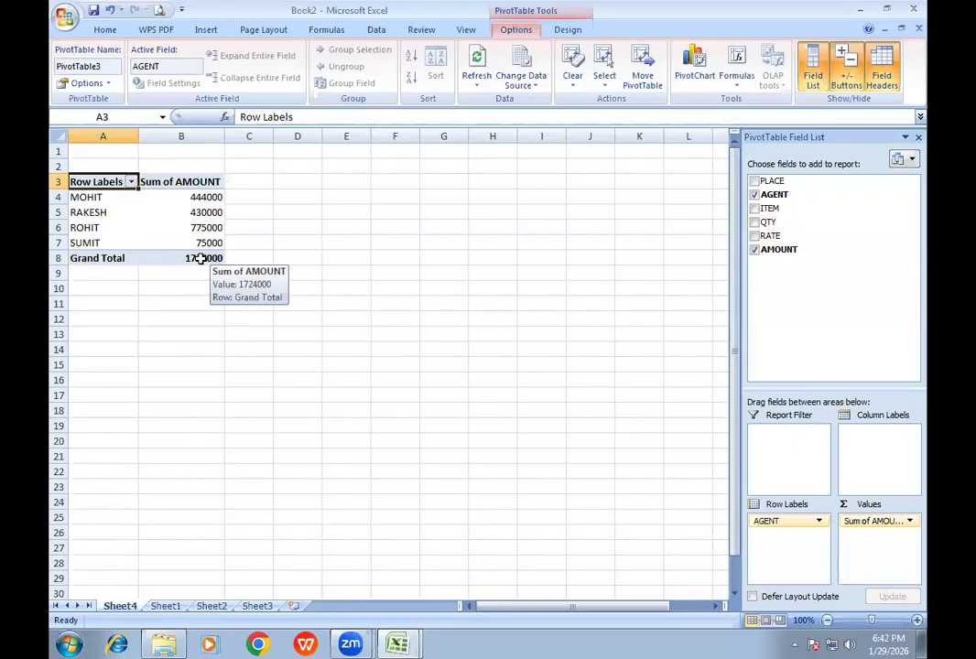
# - Extract the detail rows behind the agent total in B6 to a separate sheet and return to the pivot sheet
pyautogui.doubleClick(205, 228)
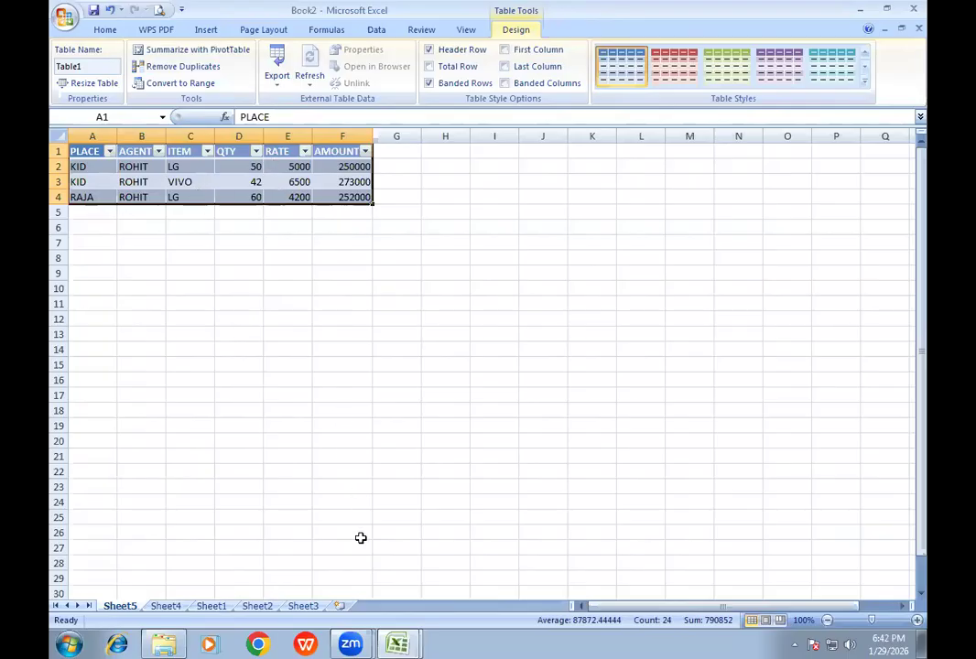
pyautogui.click(212, 606)
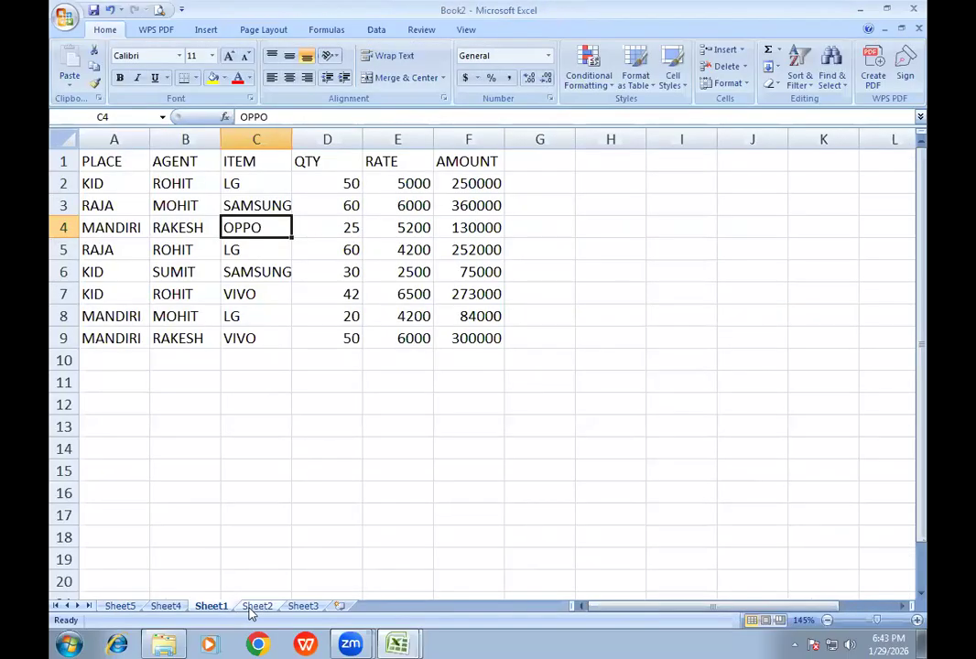
pyautogui.click(174, 609)
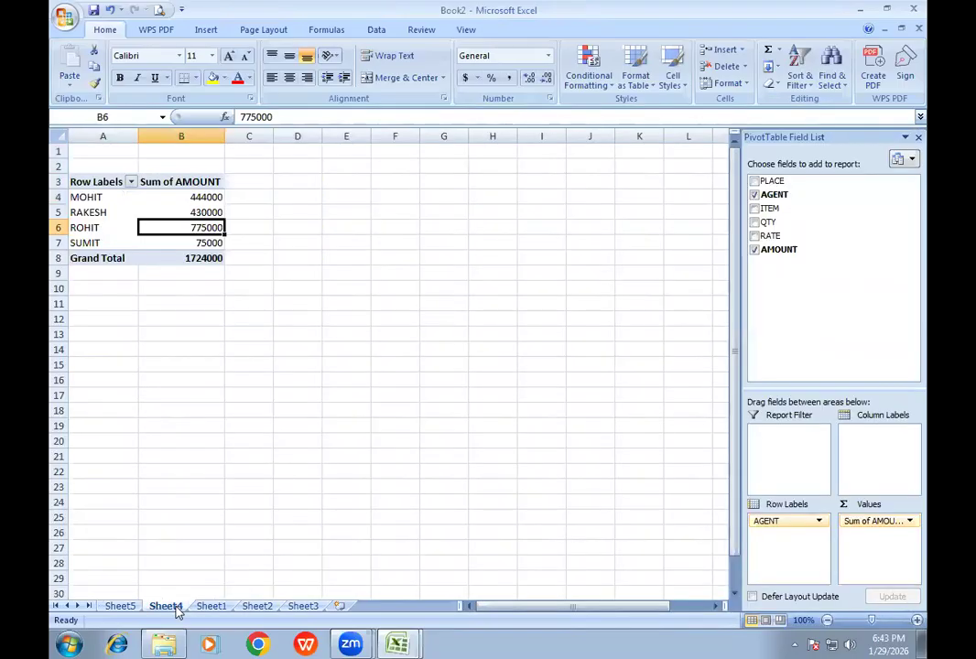
# - Replace AGENT with ITEM as the pivot table's row field and AMOUNT with QTY as the summed value
pyautogui.click(754, 195)
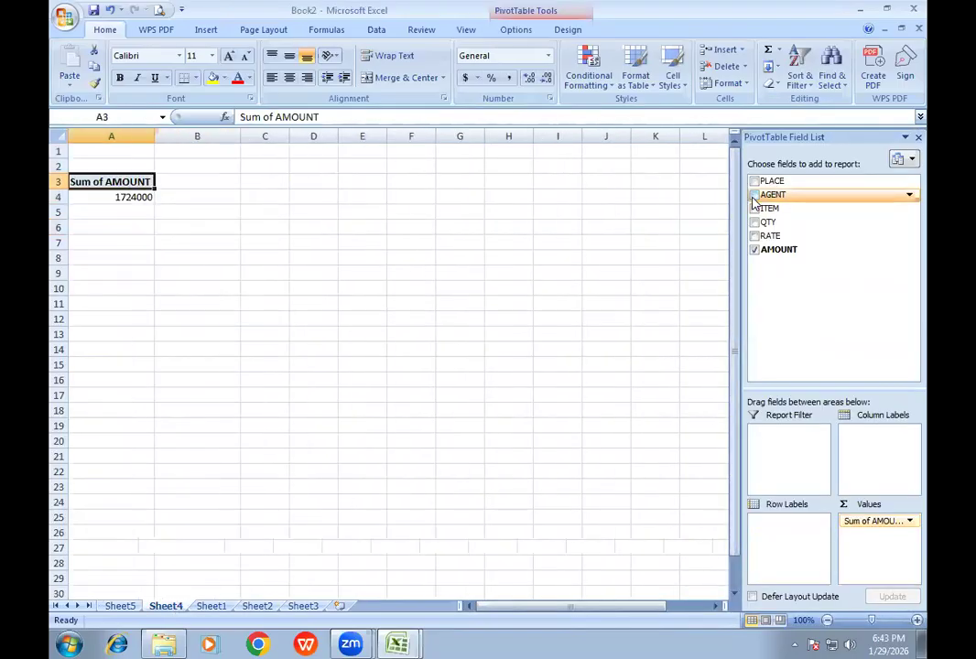
pyautogui.click(754, 209)
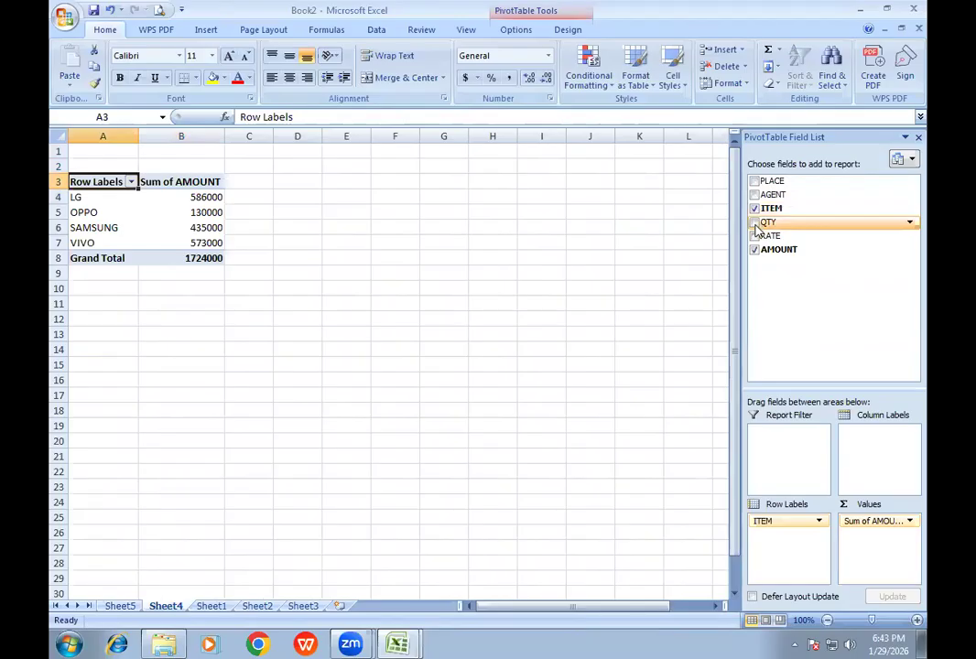
pyautogui.click(754, 222)
pyautogui.click(754, 250)
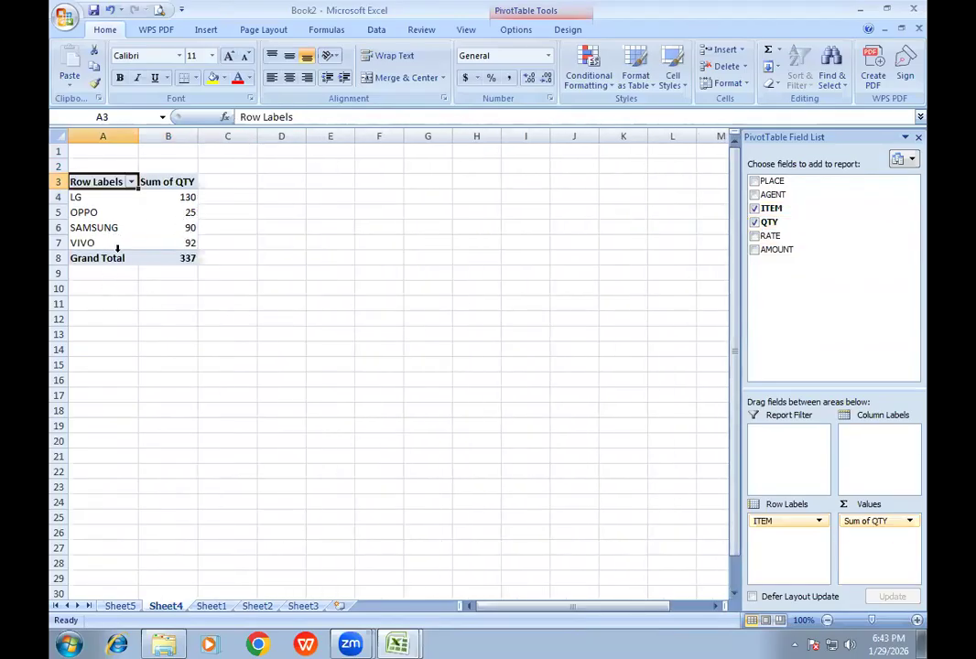
# - Extract the detail rows behind OPPO's quantity to a separate sheet and return to the pivot sheet
pyautogui.click(188, 211)
pyautogui.doubleClick(188, 212)
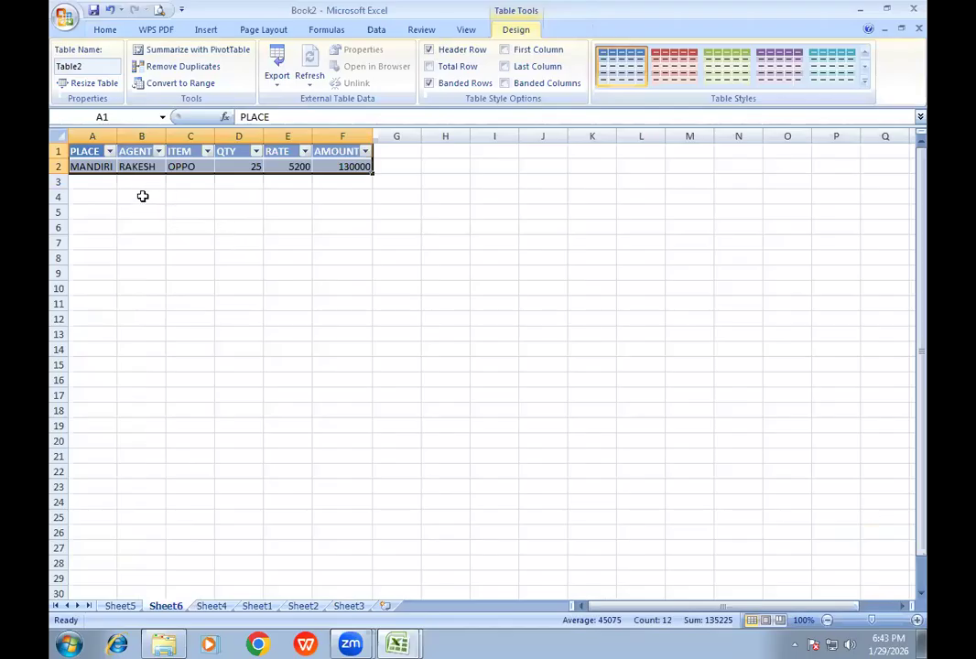
pyautogui.moveTo(145, 185)
pyautogui.mouseDown()
pyautogui.moveTo(150, 205)
pyautogui.moveTo(151, 191)
pyautogui.mouseUp()
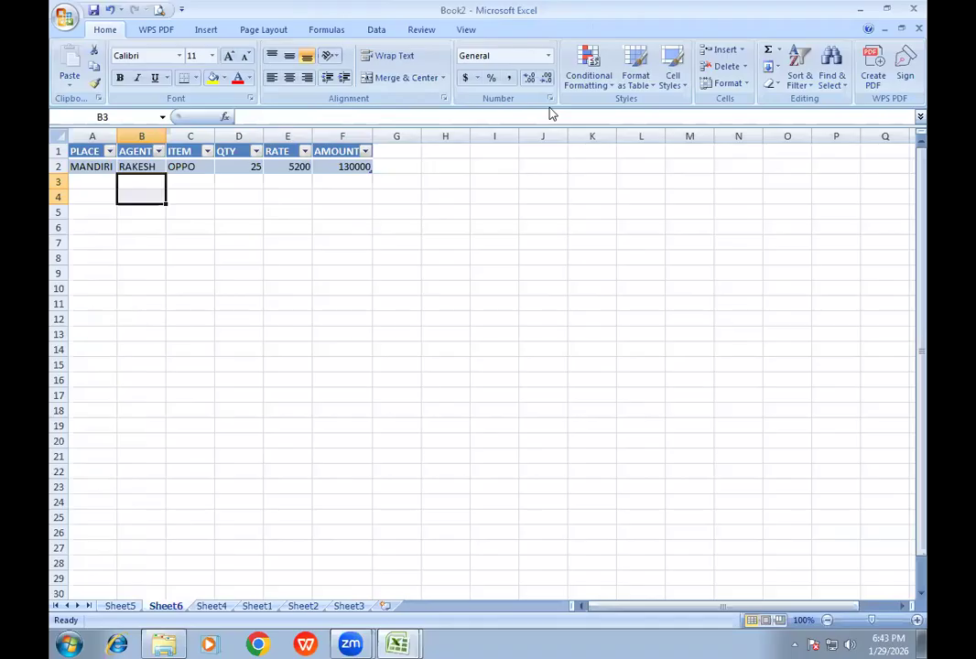
pyautogui.click(237, 211)
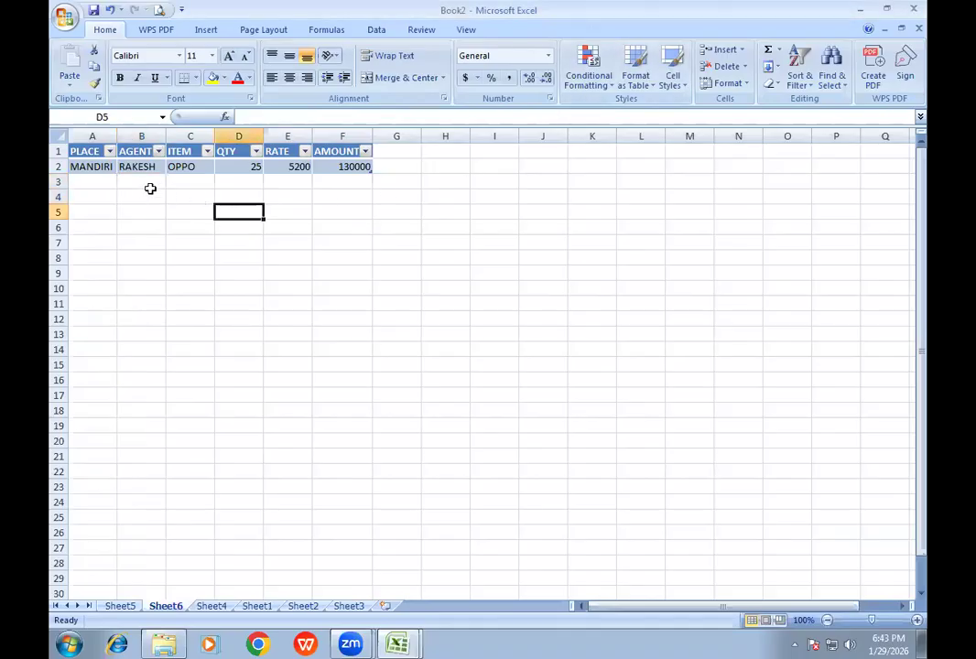
pyautogui.click(213, 607)
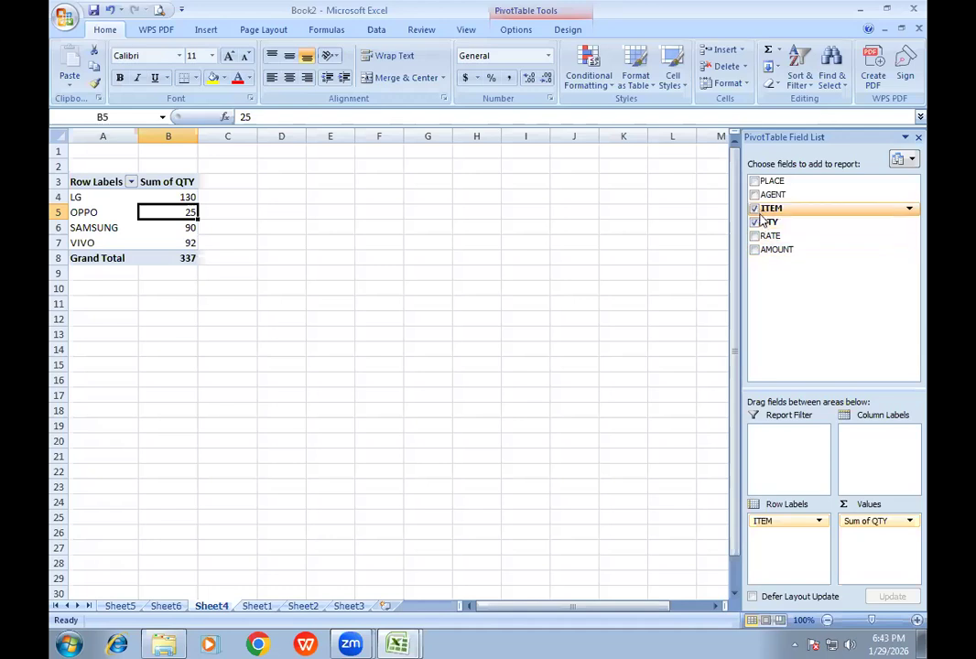
# - Rebuild the pivot table as a cross-tab with AGENT as rows, ITEM as columns and QTY as values
pyautogui.click(754, 209)
pyautogui.click(754, 222)
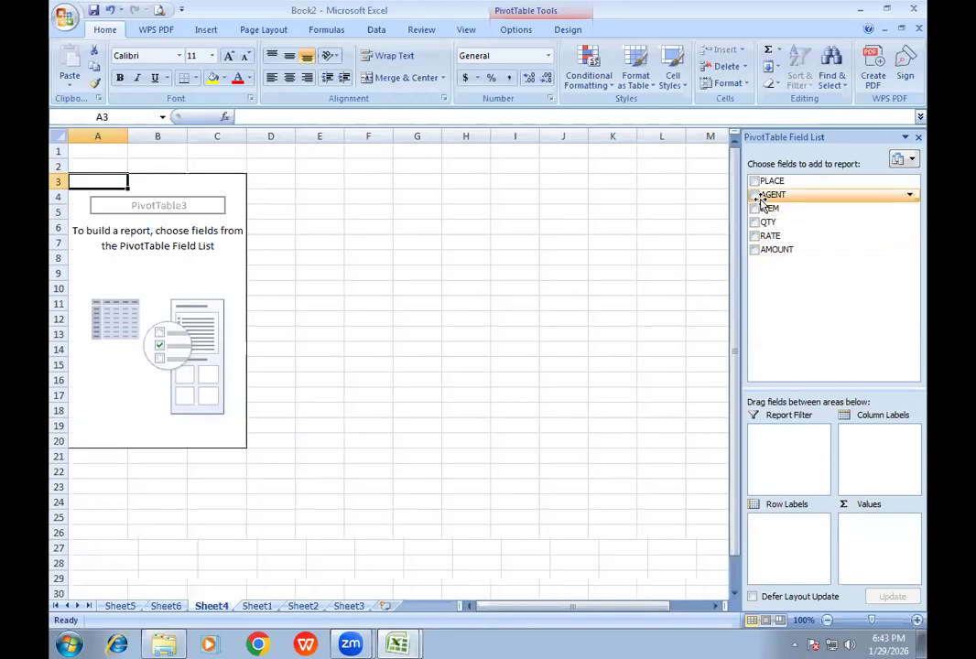
pyautogui.moveTo(756, 198); pyautogui.dragTo(790, 534)
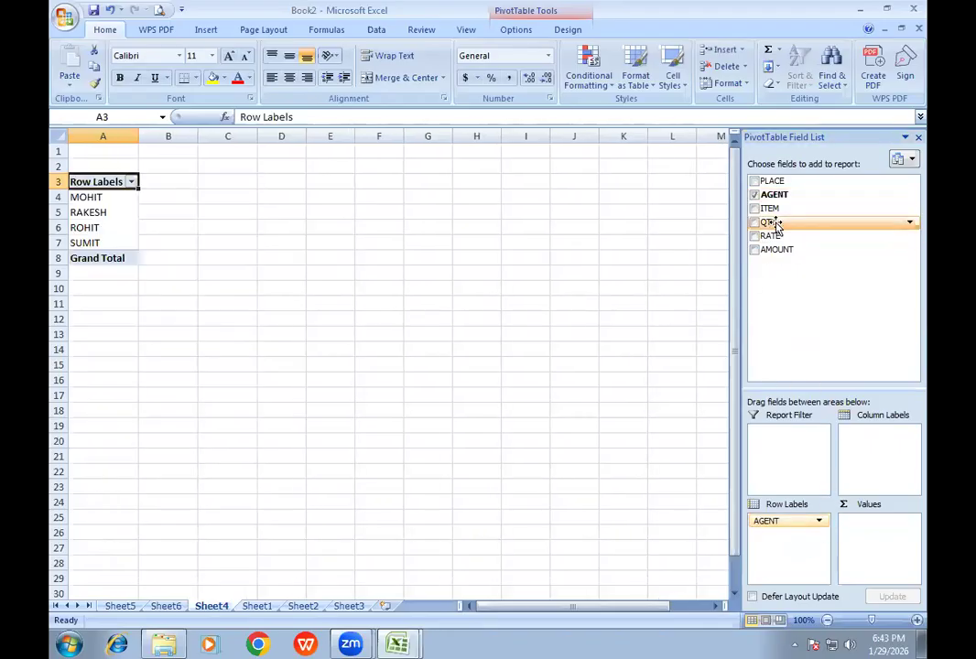
pyautogui.moveTo(767, 209); pyautogui.dragTo(876, 449)
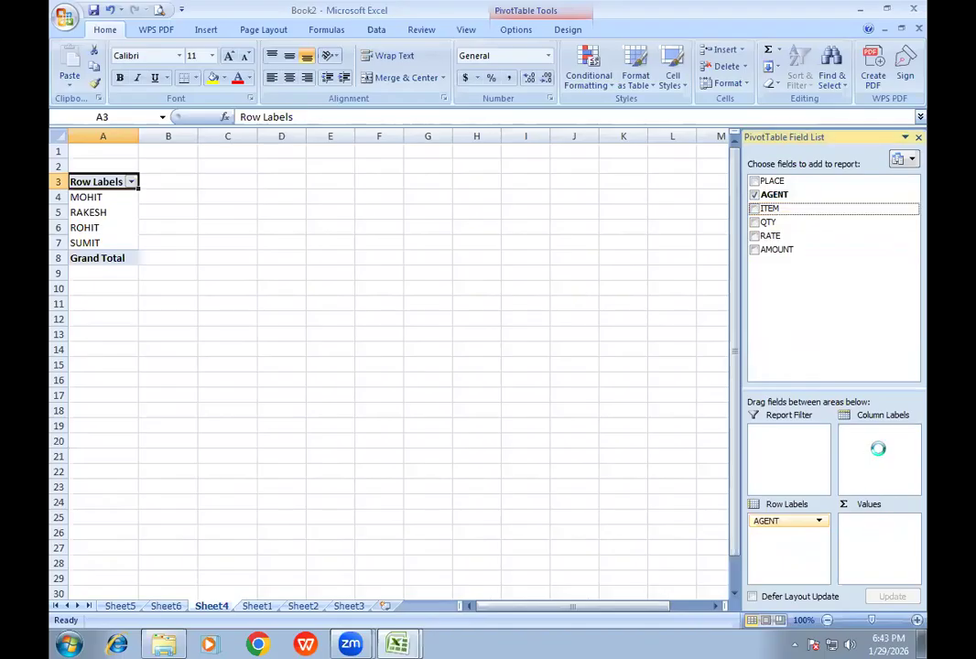
pyautogui.moveTo(767, 222); pyautogui.dragTo(867, 526)
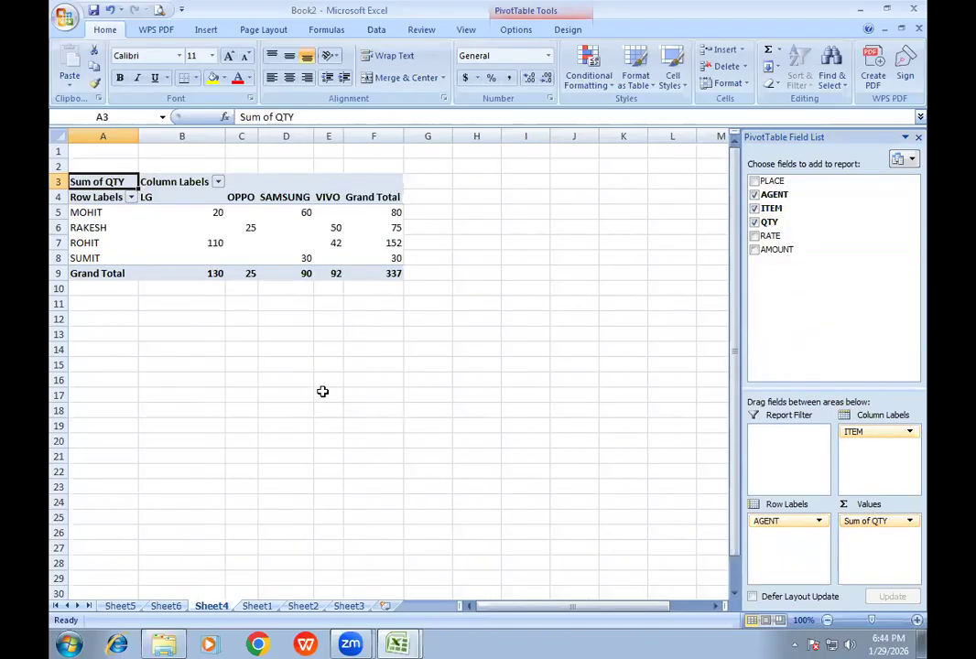
# - Extract the detail rows behind the LG quantity in B7 to a separate sheet and return to the pivot sheet
pyautogui.doubleClick(209, 244)
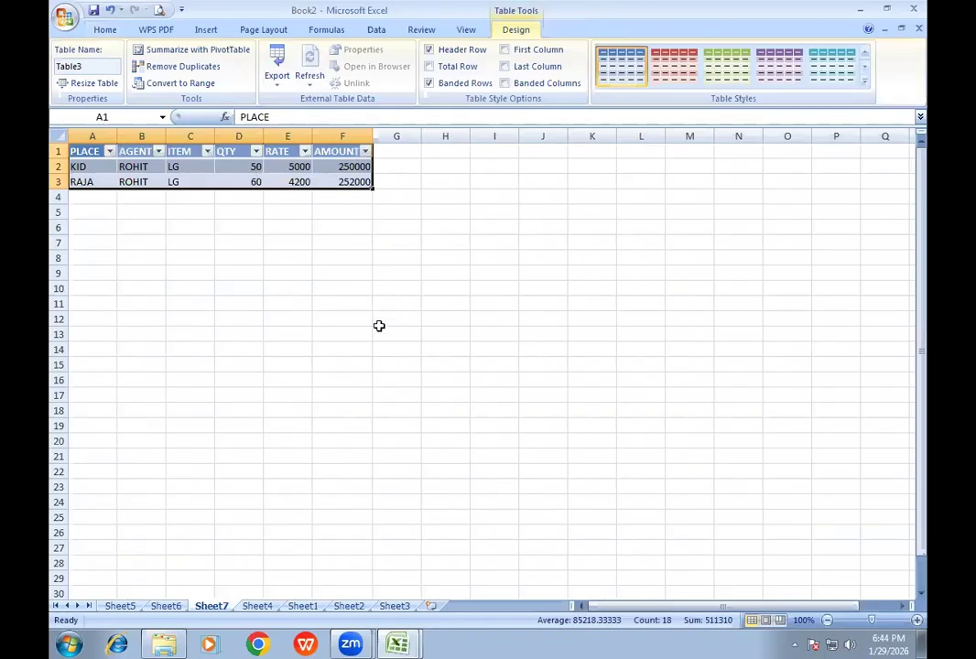
pyautogui.click(255, 606)
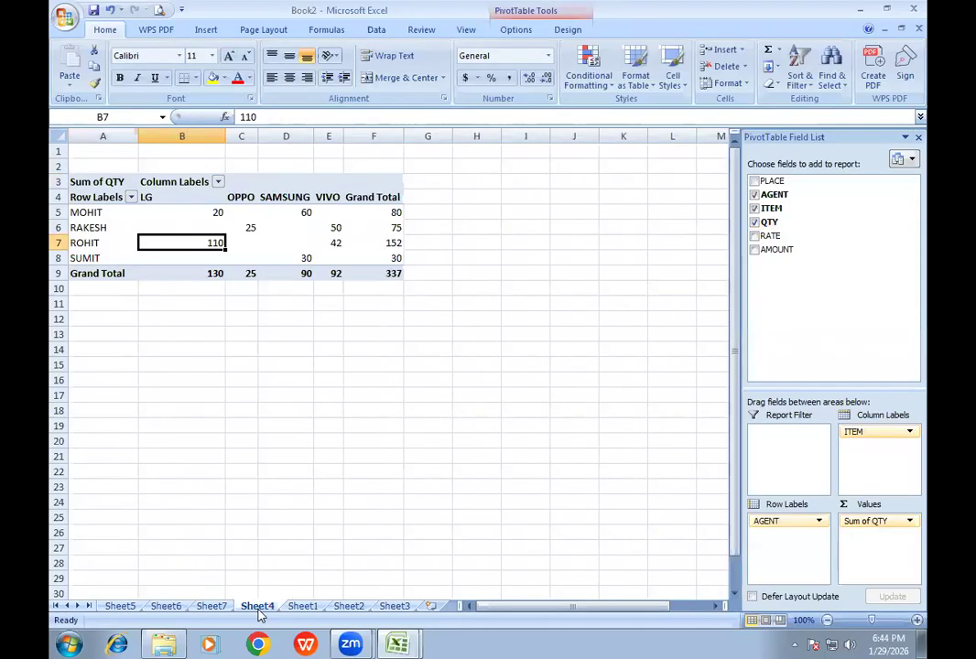
pyautogui.click(304, 609)
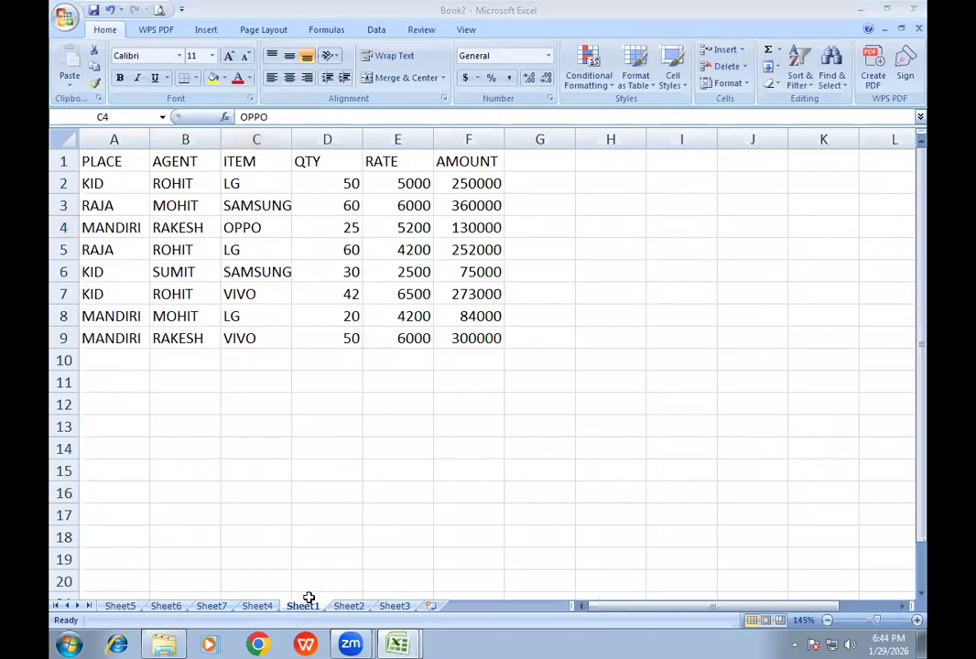
pyautogui.click(238, 220)
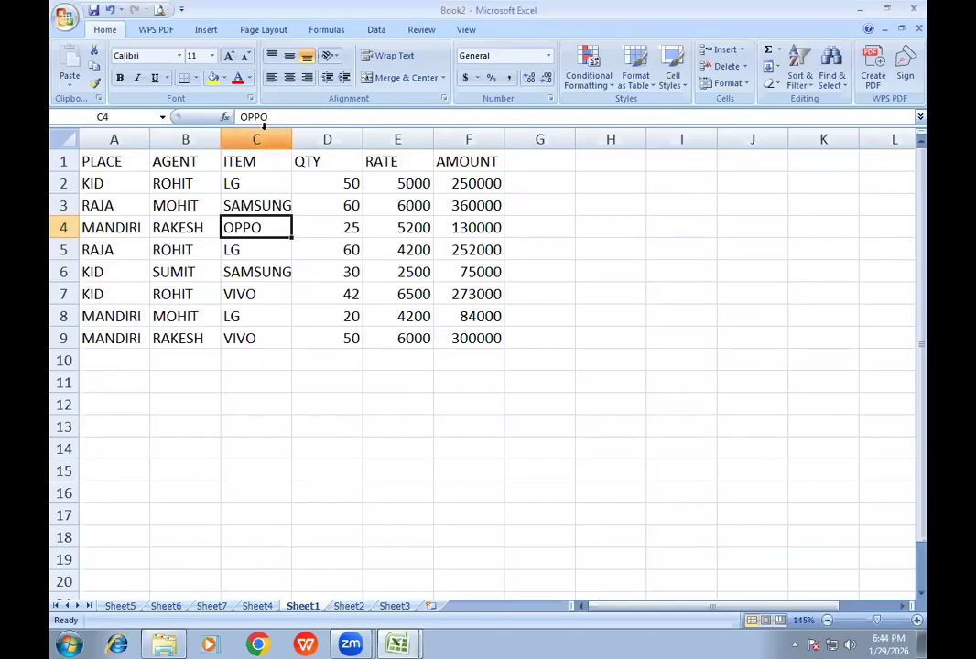
pyautogui.click(206, 31)
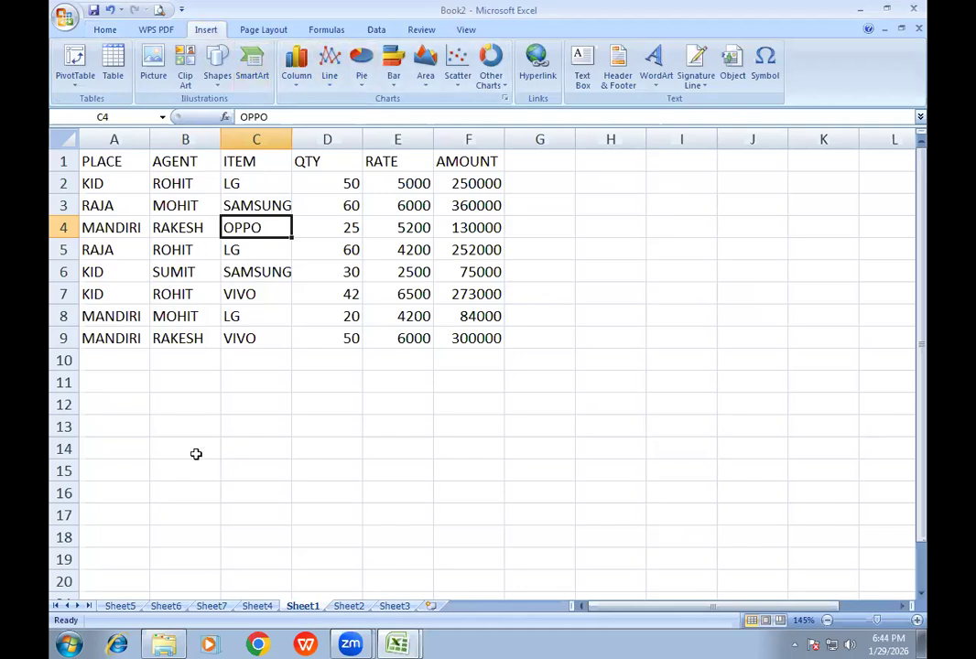
# - On Sheet2, enter the headers PARTY in A1 and SEAT in B1
pyautogui.click(344, 610)
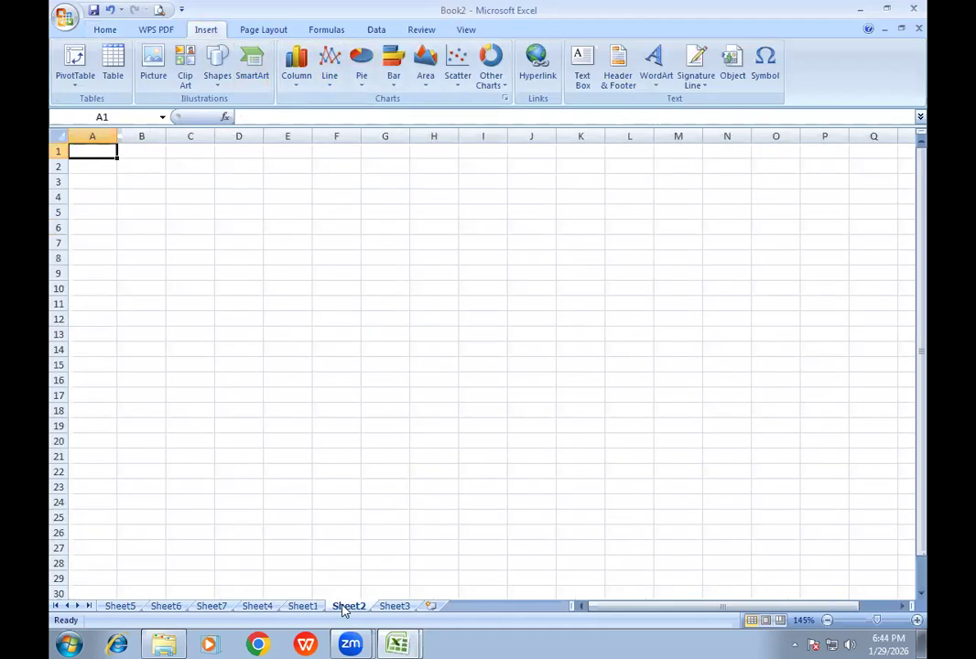
pyautogui.keyDown('ctrl'); pyautogui.scroll(2, 331, 288); pyautogui.keyUp('ctrl')
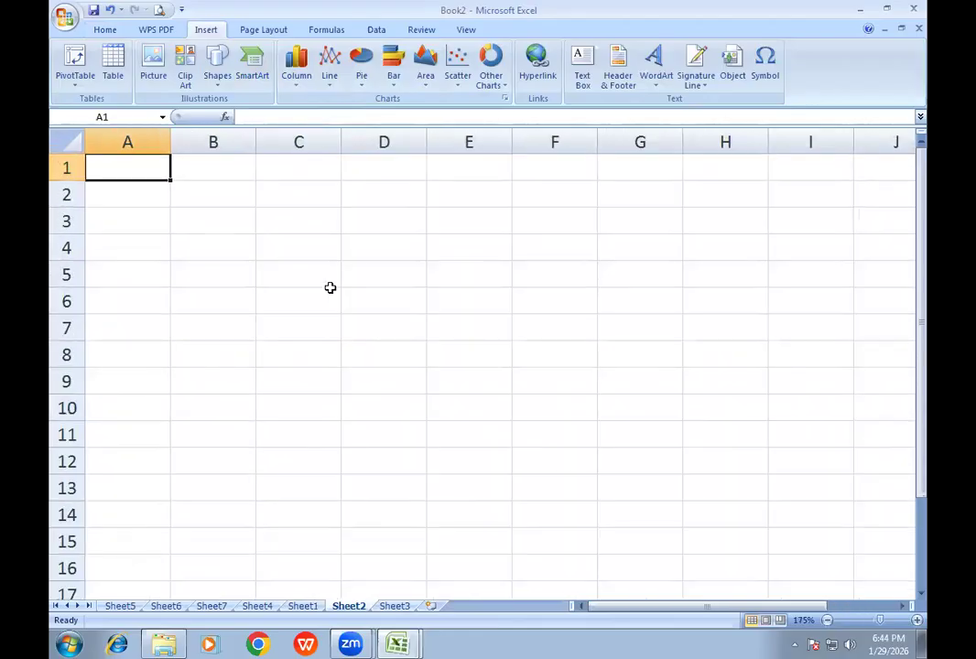
pyautogui.write('PARTY')
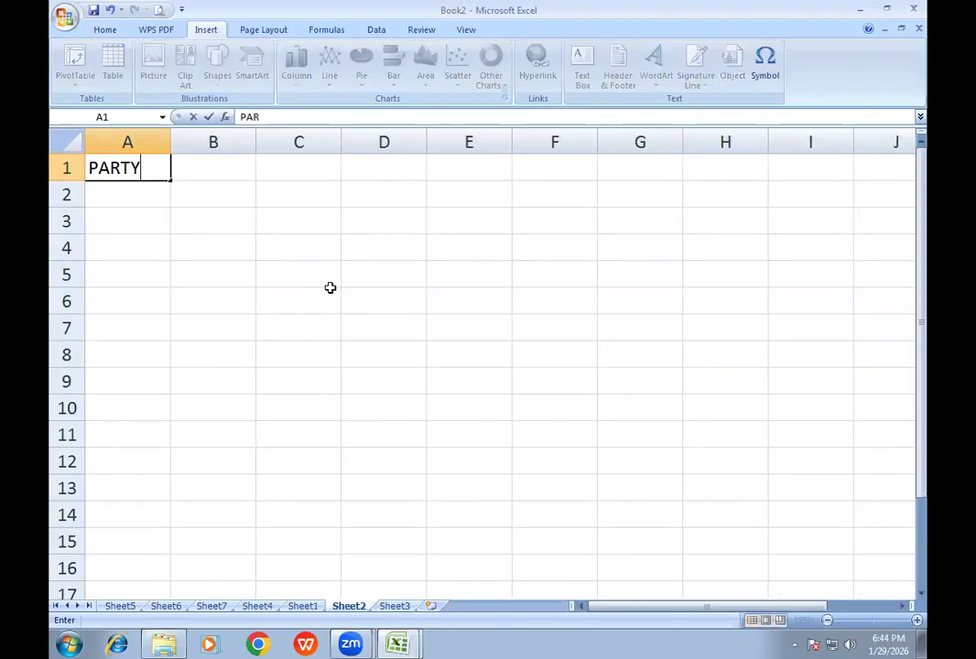
pyautogui.press('Tab')
pyautogui.write('SEAT')
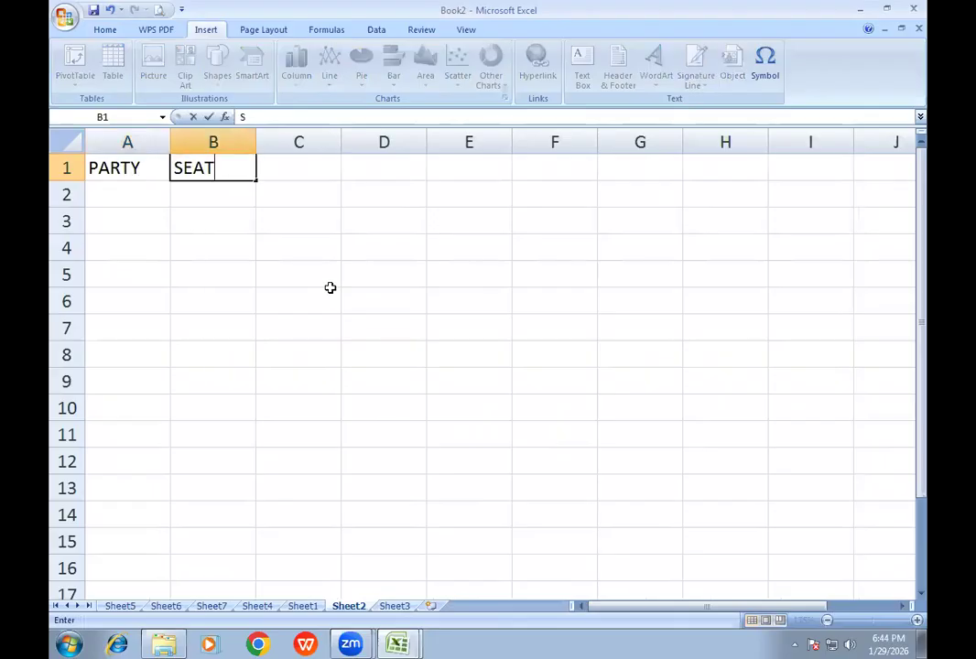
pyautogui.press('Return')
pyautogui.press('Left')
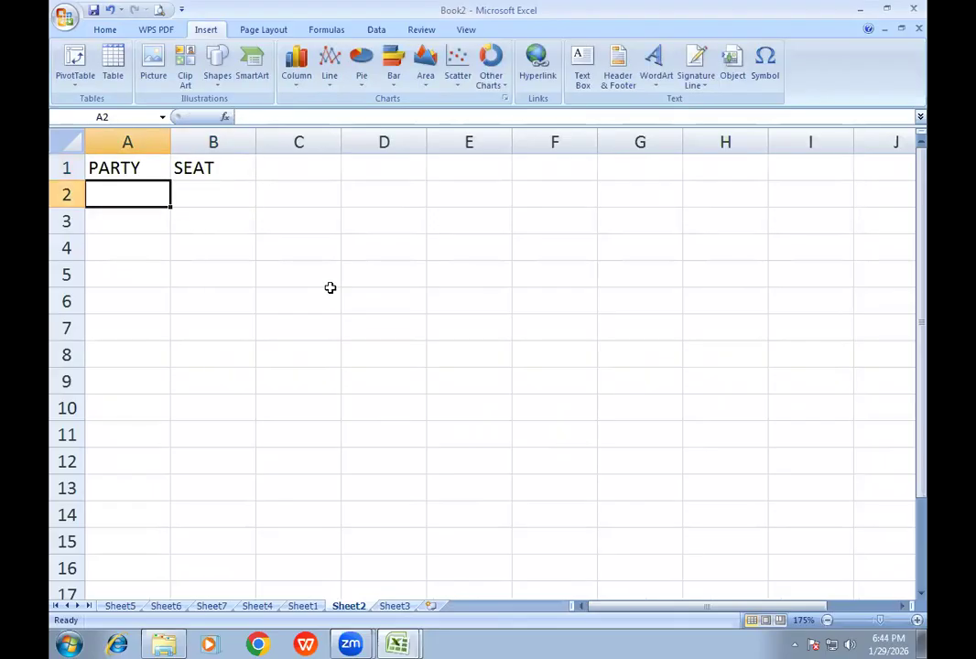
# - List the parties BJP, CON, RJD and JDU in A2:A5 under PARTY
pyautogui.write('BJP')
pyautogui.press('Return')
pyautogui.write('CON')
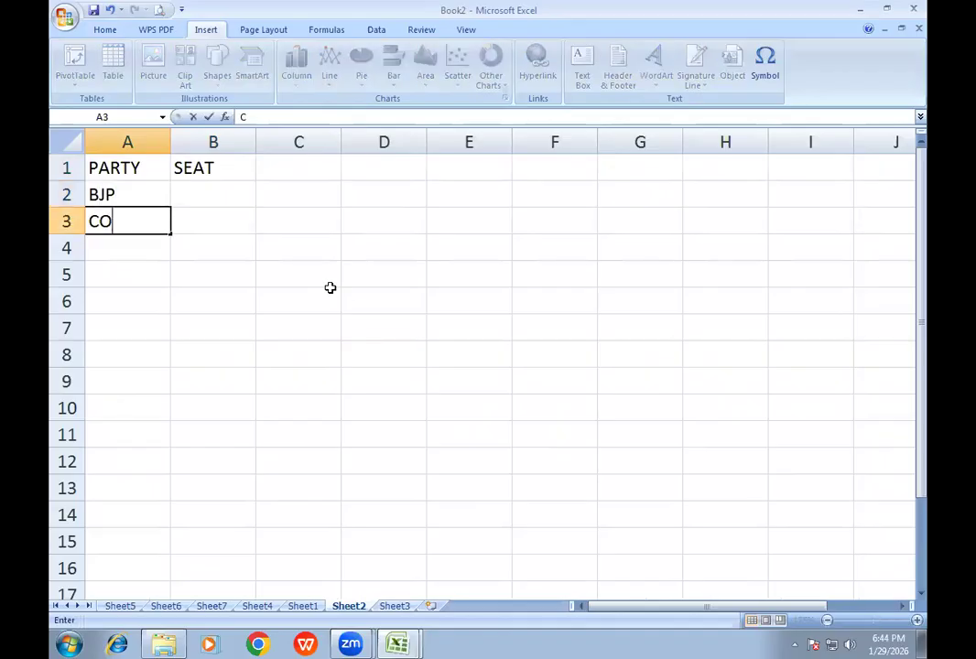
pyautogui.press('Return')
pyautogui.write('RJD')
pyautogui.press('Return')
pyautogui.write('JDU')
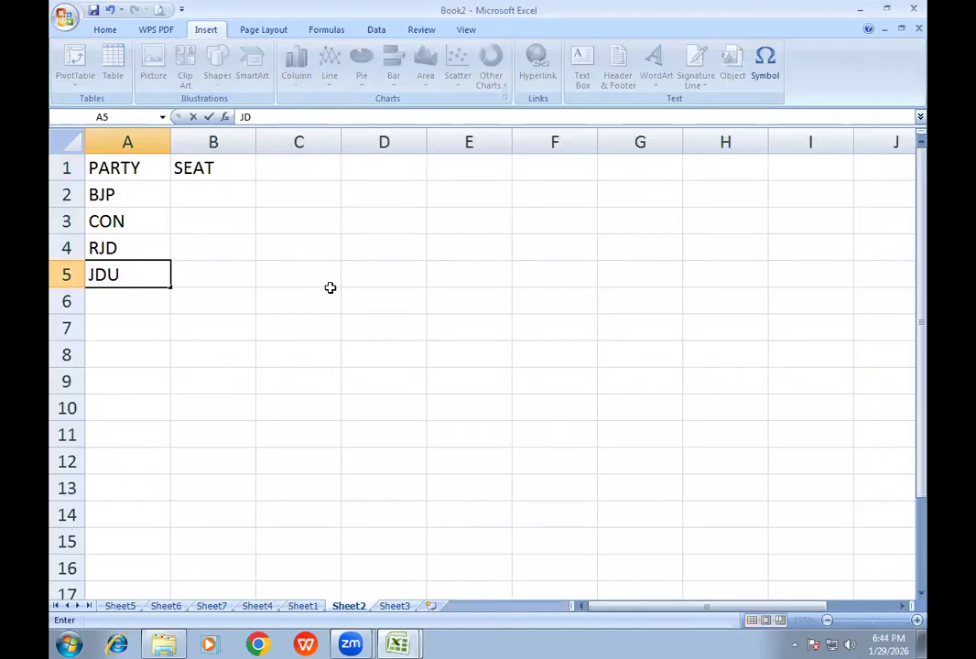
# - Fill the SEAT column in B2:B5 with 80, 60, 52 and 74
pyautogui.press('Up')
pyautogui.press('Up')
pyautogui.press('Up')
pyautogui.press('Right')
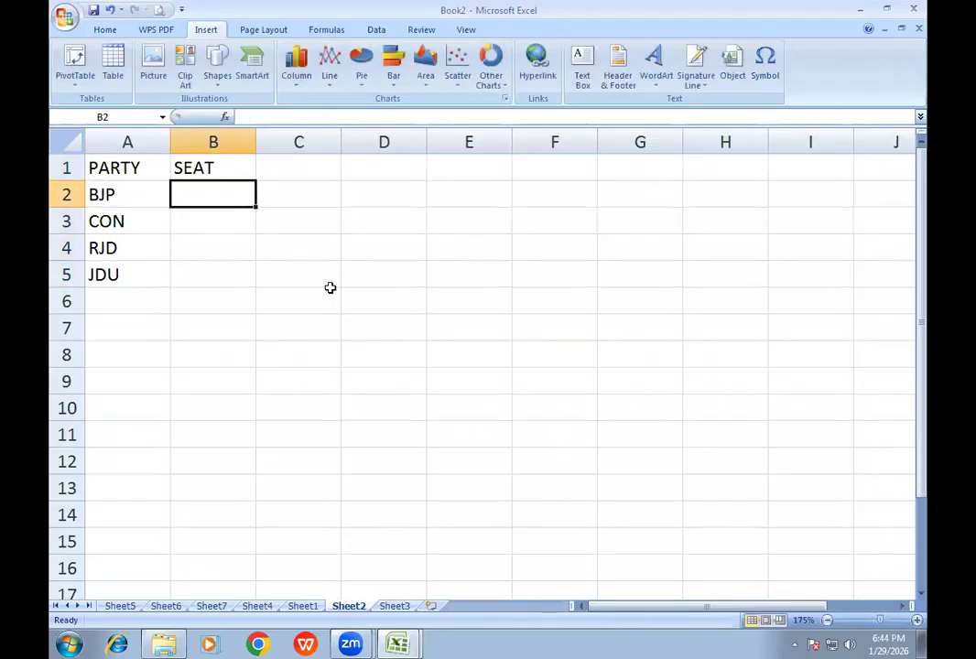
pyautogui.write('80')
pyautogui.press('Return')
pyautogui.write('60')
pyautogui.press('Return')
pyautogui.write('52')
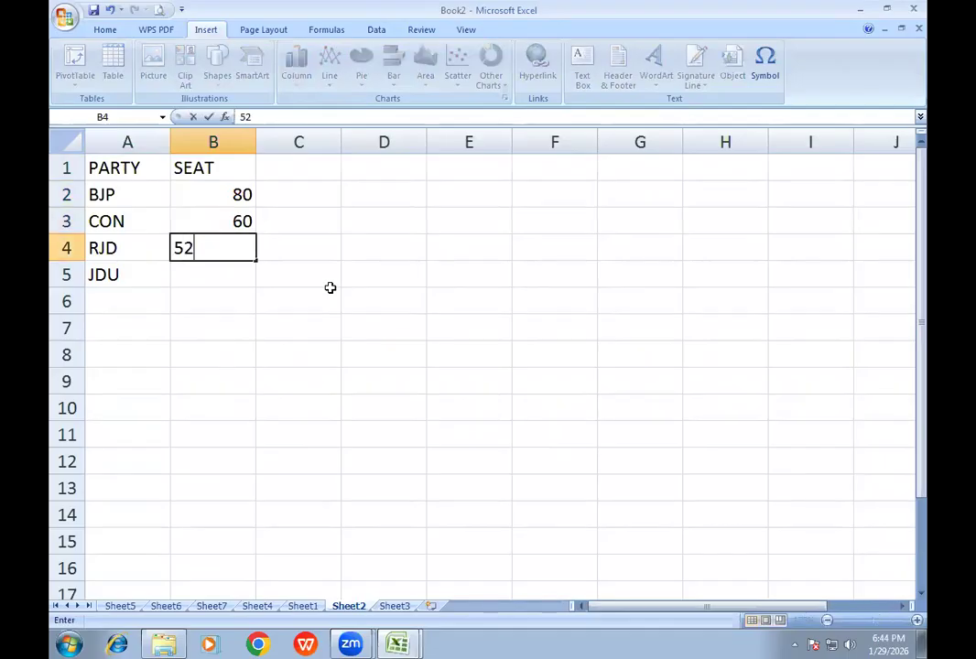
pyautogui.press('Return')
pyautogui.write('74')
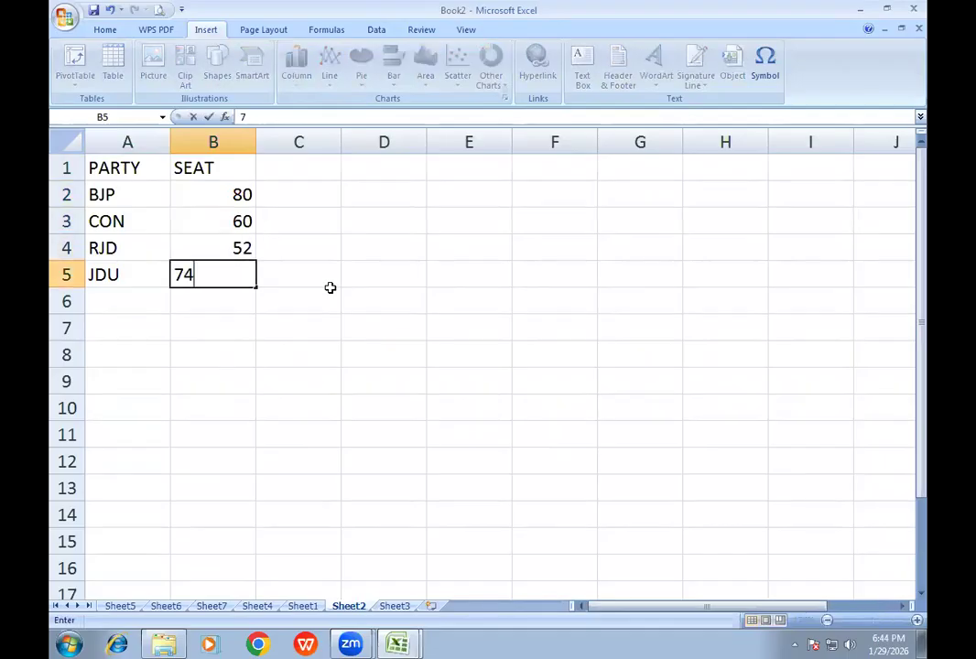
pyautogui.press('Return')
# - Insert a 3-D pie chart of the party seats beside the table, using the layout with party names and percentages on the slices
pyautogui.moveTo(233, 194); pyautogui.dragTo(233, 301)
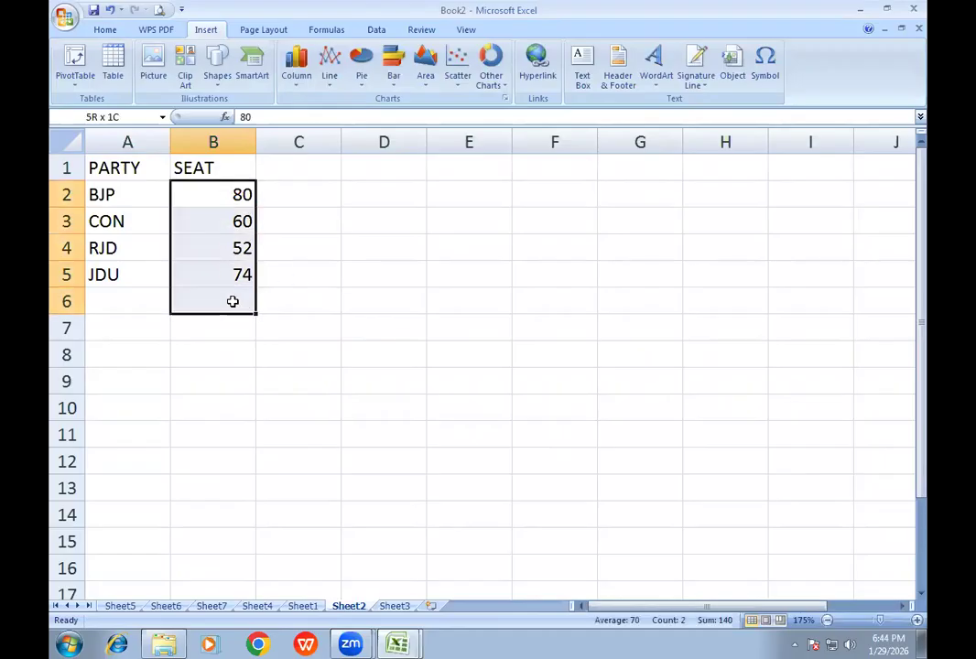
pyautogui.click(229, 245)
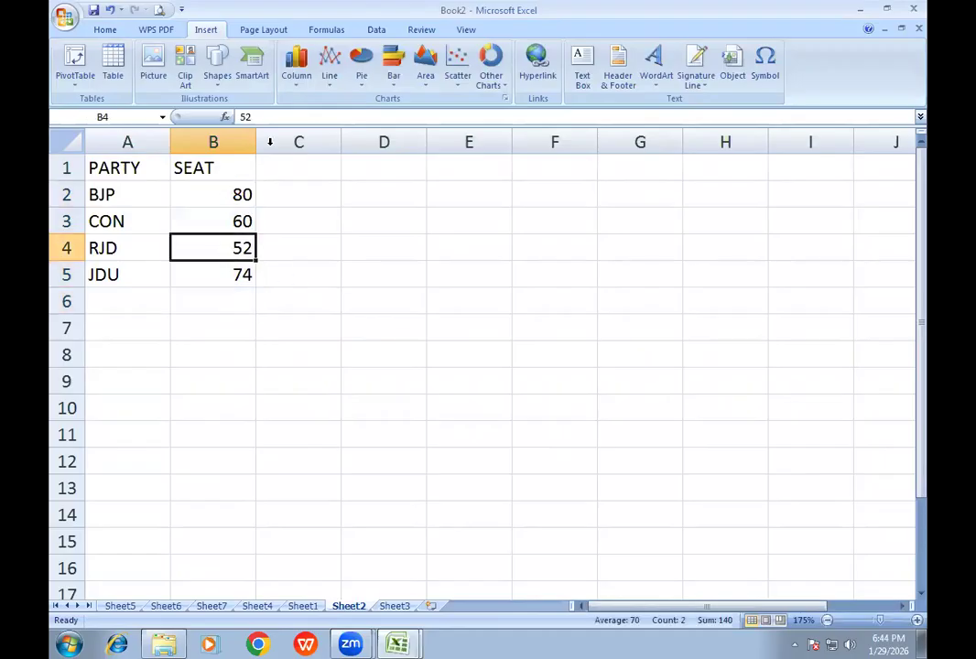
pyautogui.click(361, 81)
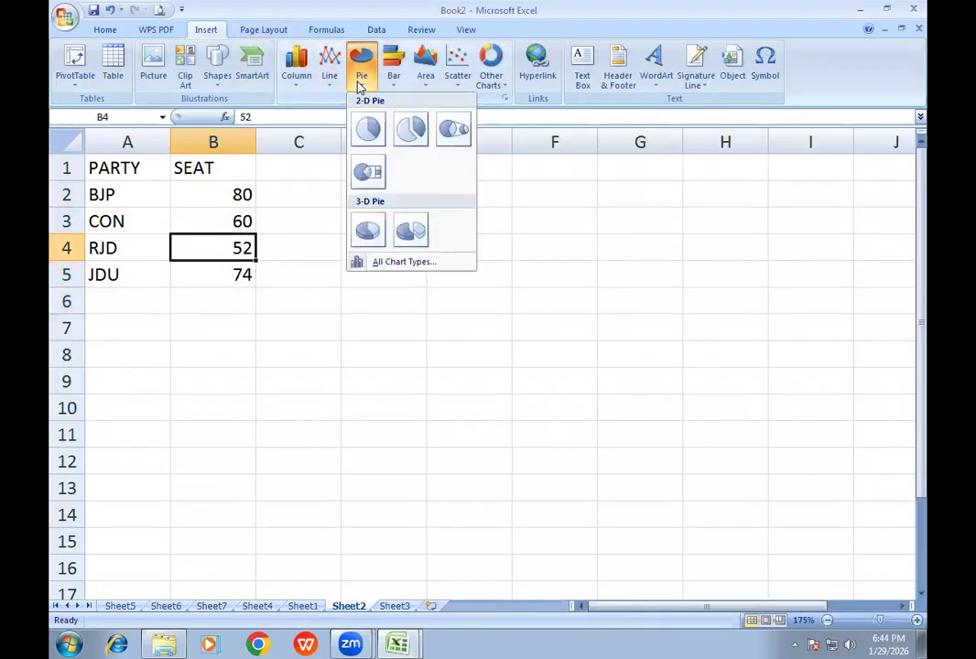
pyautogui.click(371, 236)
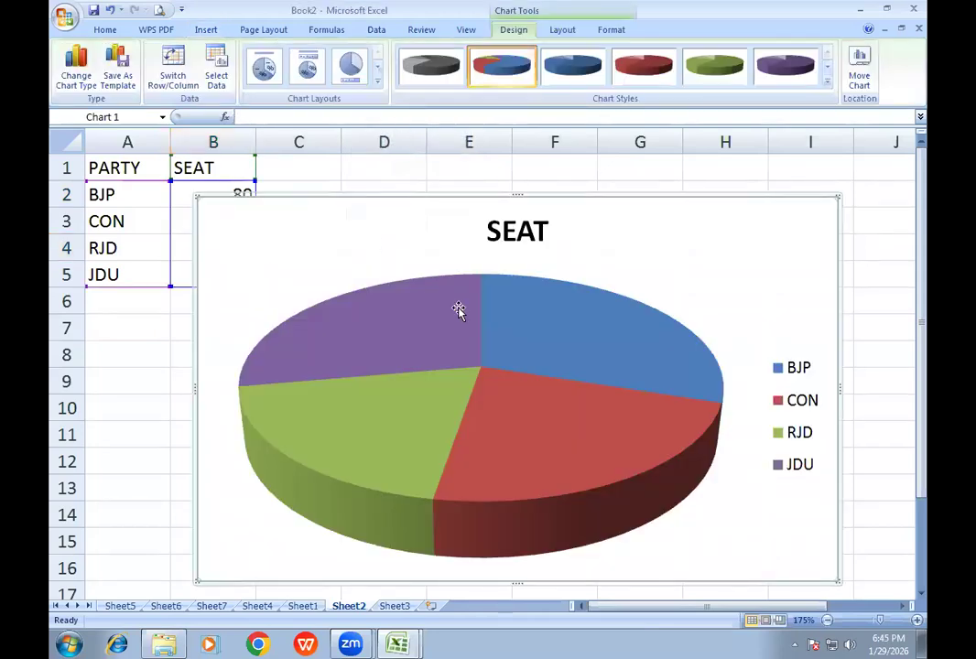
pyautogui.moveTo(370, 200); pyautogui.dragTo(442, 179)
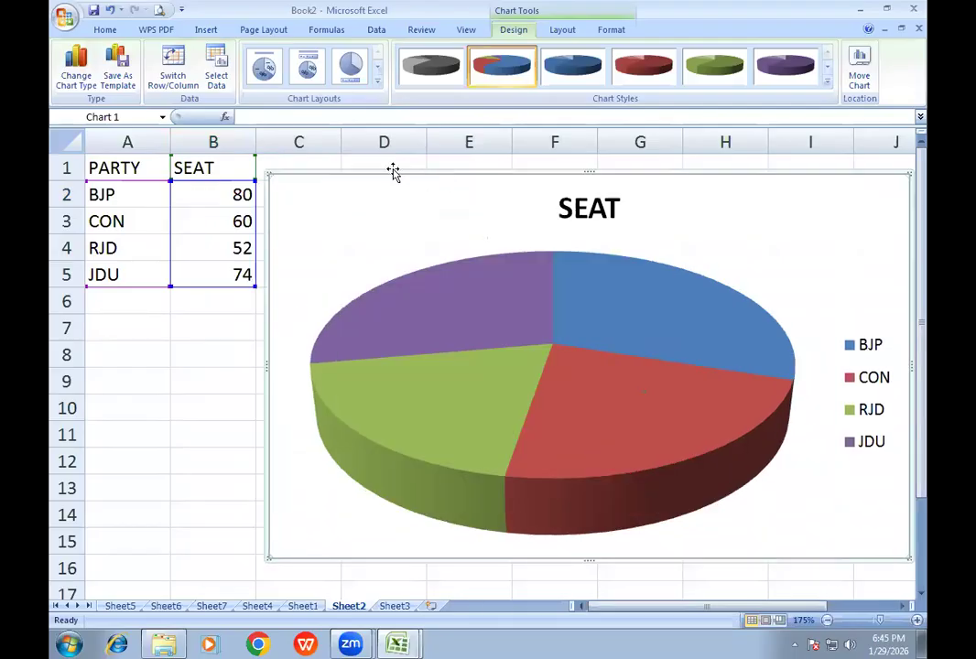
pyautogui.click(276, 74)
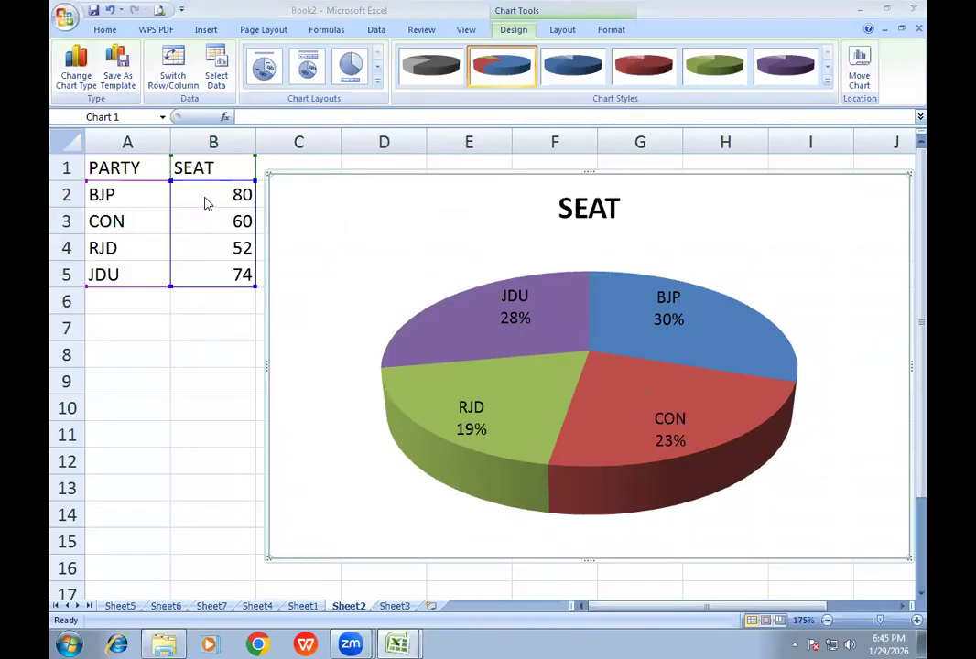
# - Total the seats in B6 with AutoSum and shift the pie chart farther from the table
pyautogui.moveTo(212, 195); pyautogui.dragTo(223, 293)
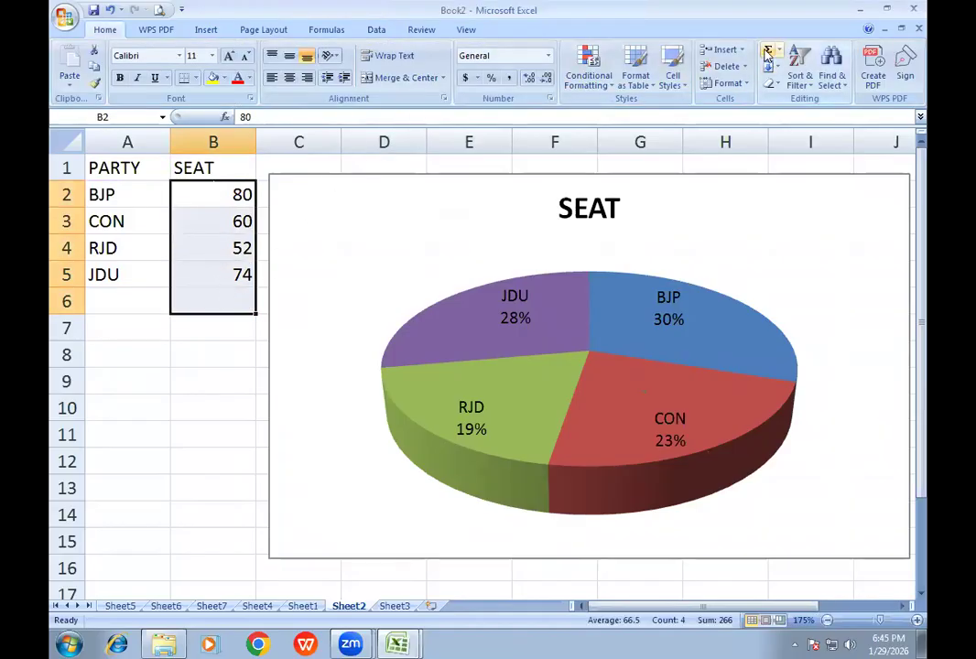
pyautogui.click(767, 52)
pyautogui.click(453, 176)
pyautogui.moveTo(453, 176); pyautogui.dragTo(497, 174)
# - Calculate BJP's seat percentage in B10 with the formula =B2*100/B6
pyautogui.click(181, 411)
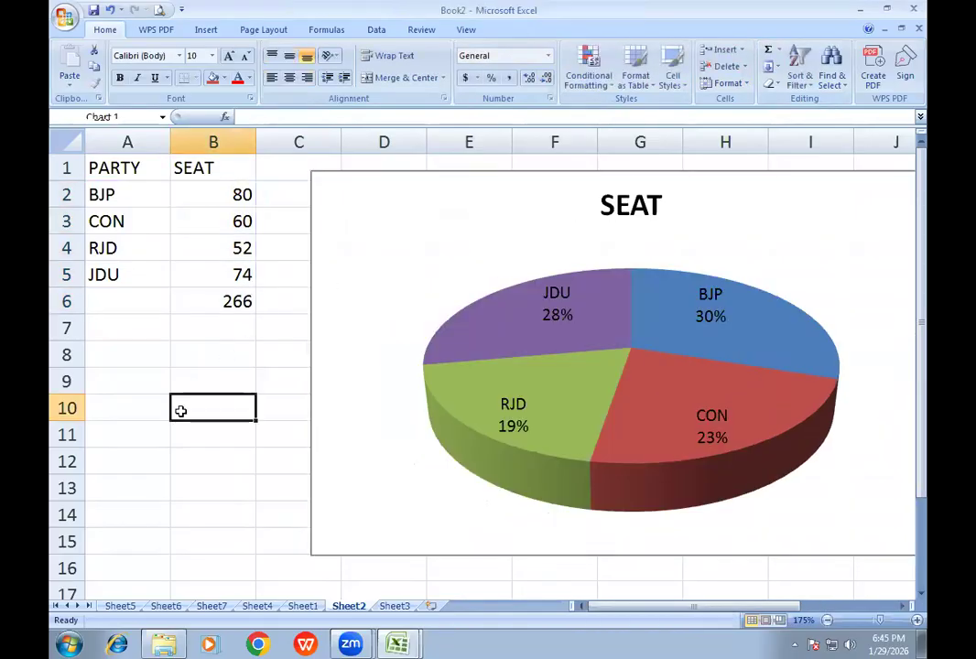
pyautogui.write('=')
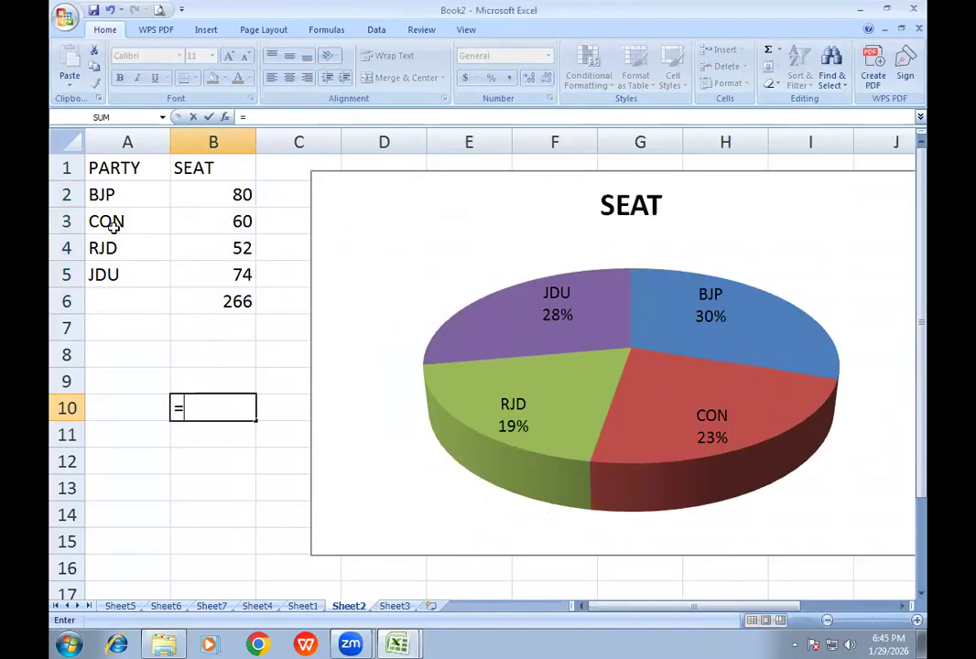
pyautogui.click(196, 194)
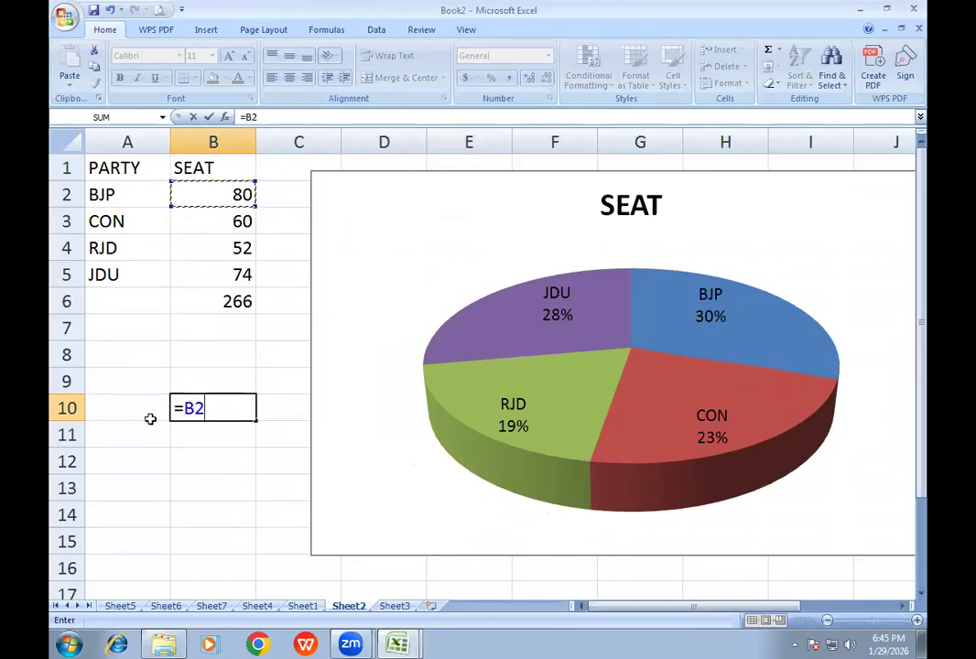
pyautogui.write('*100/')
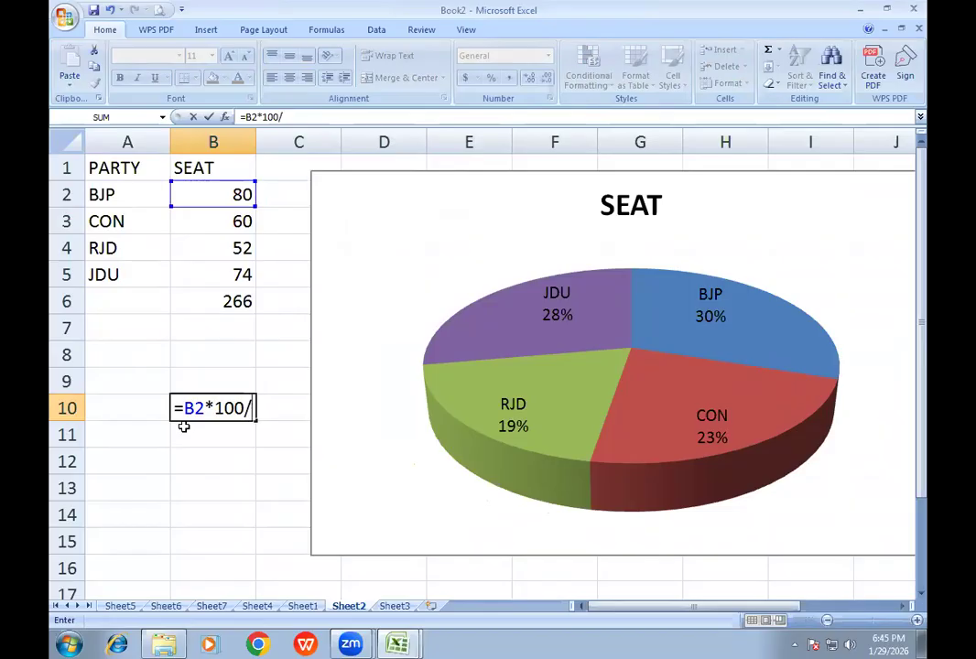
pyautogui.click(235, 304)
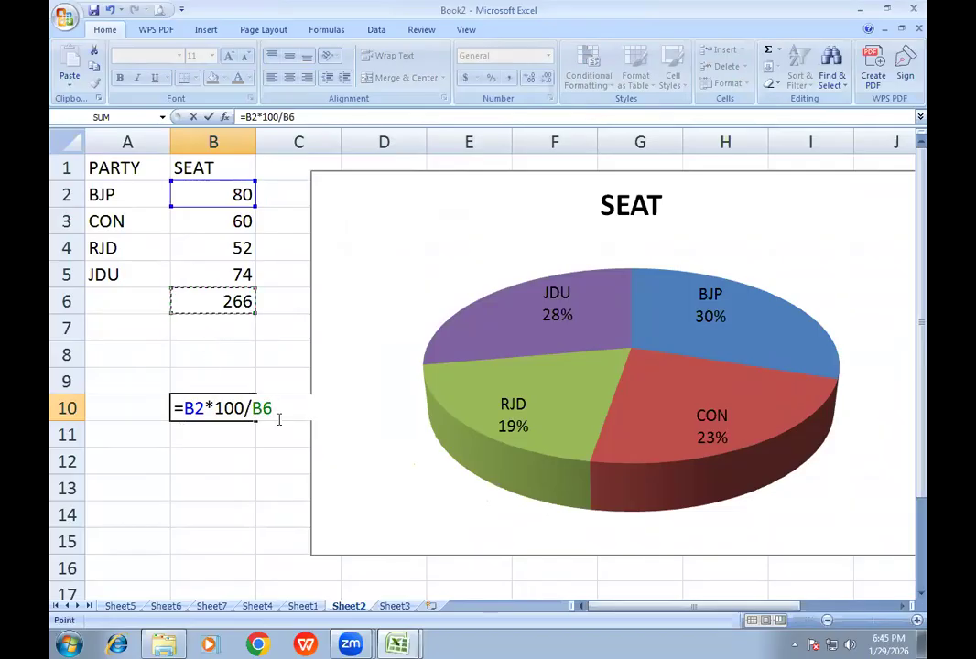
pyautogui.press('Return')
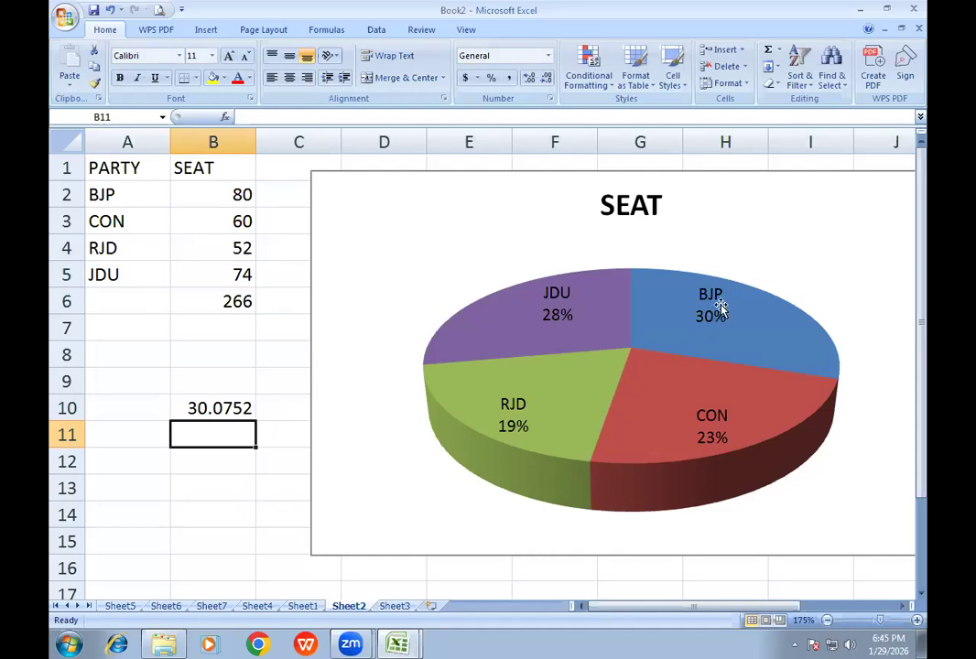
# - Calculate RJD's seat percentage in B13 with the formula =B4*100/B6
pyautogui.click(196, 467)
pyautogui.click(202, 486)
pyautogui.write('=')
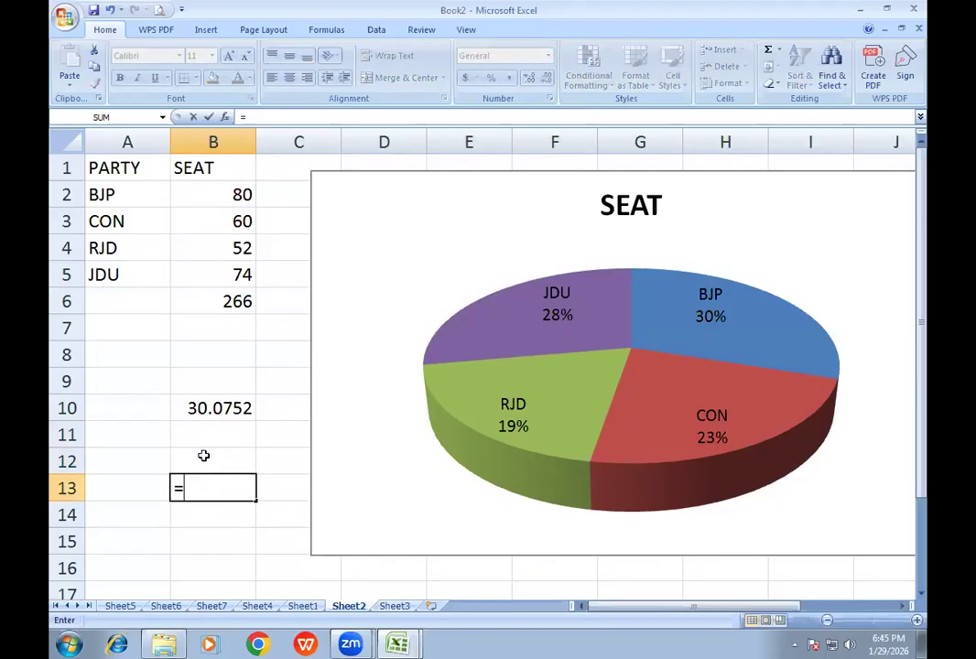
pyautogui.click(221, 248)
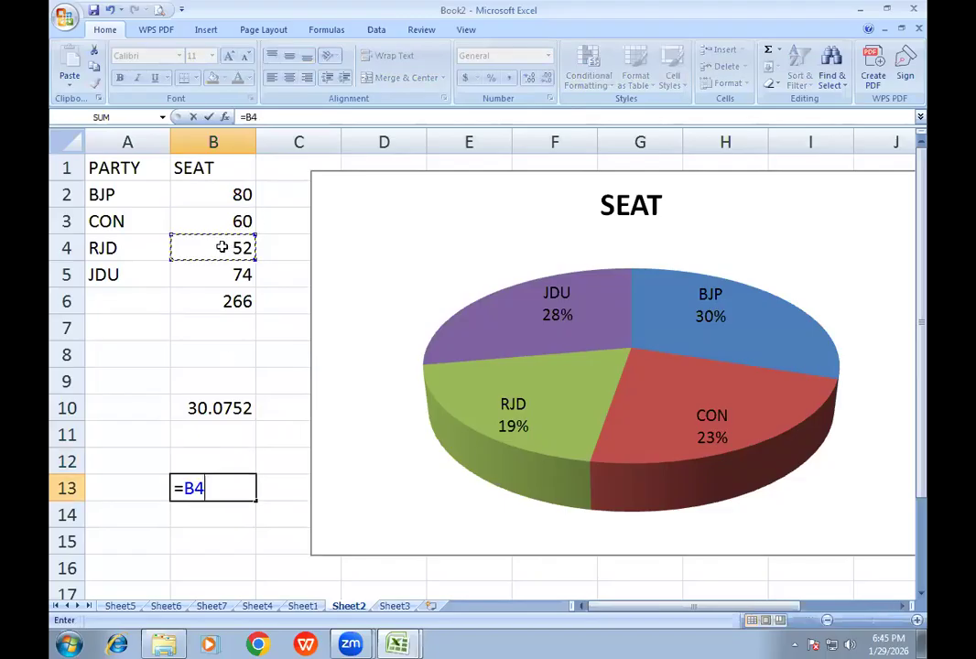
pyautogui.write('*100/')
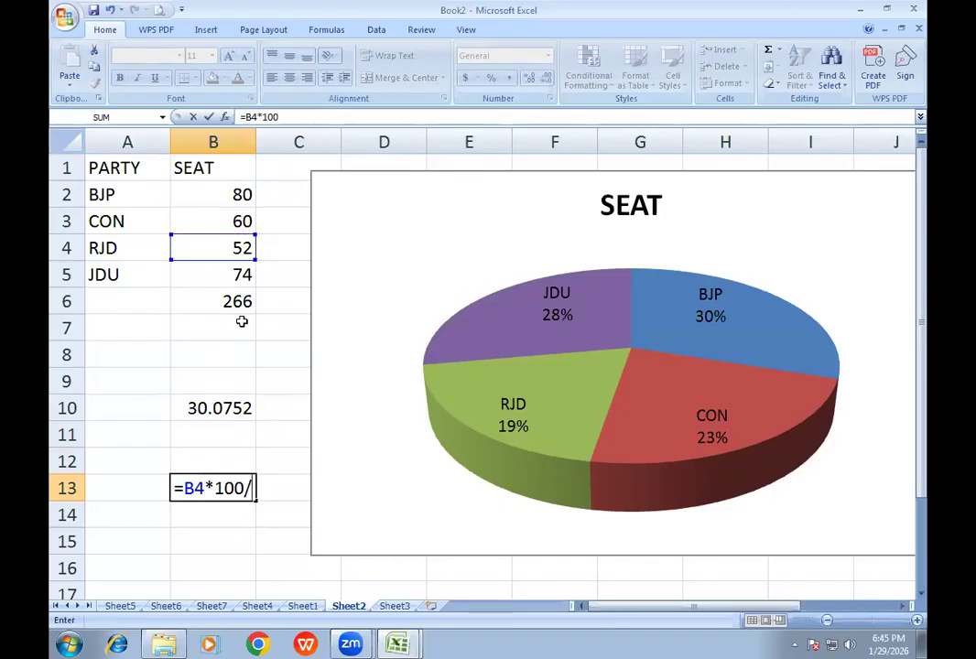
pyautogui.click(233, 301)
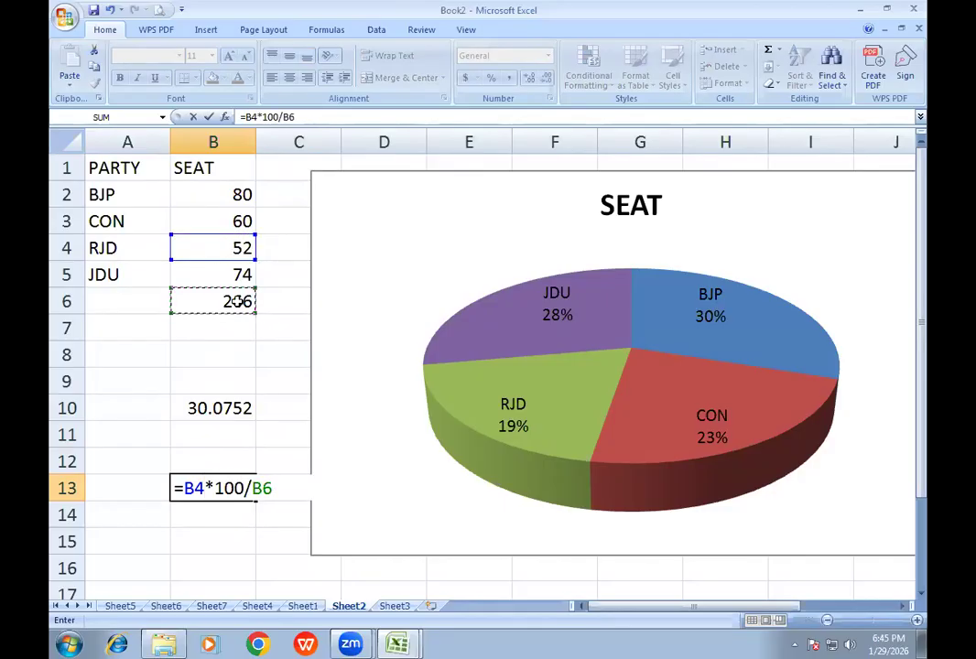
pyautogui.press('Return')
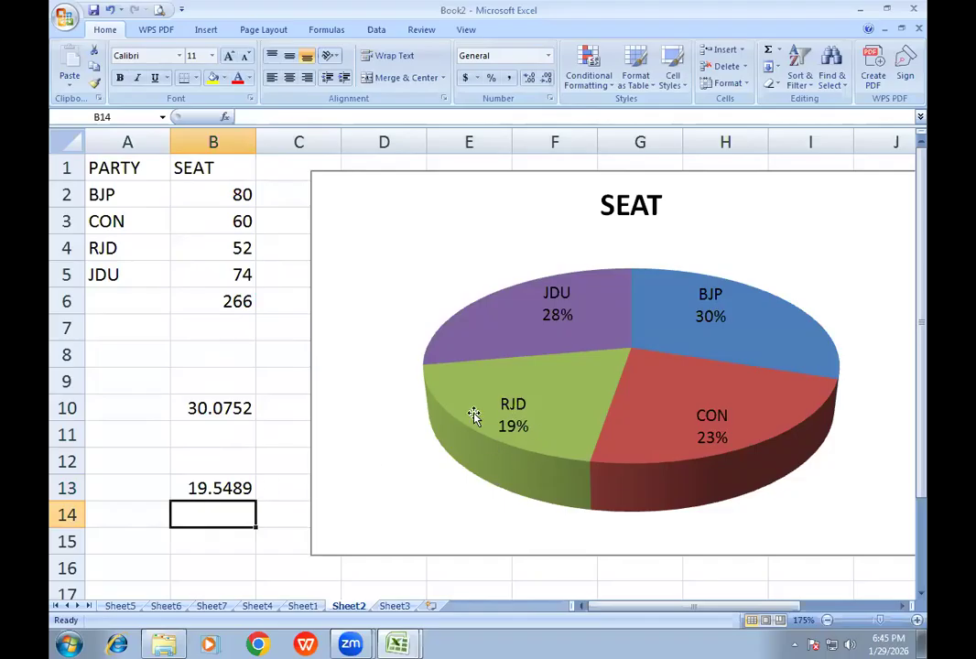
# - Try several chart styles on the pie chart, settle on the red shaded one, and apply the layout with percentage labels and a legend
pyautogui.click(441, 249)
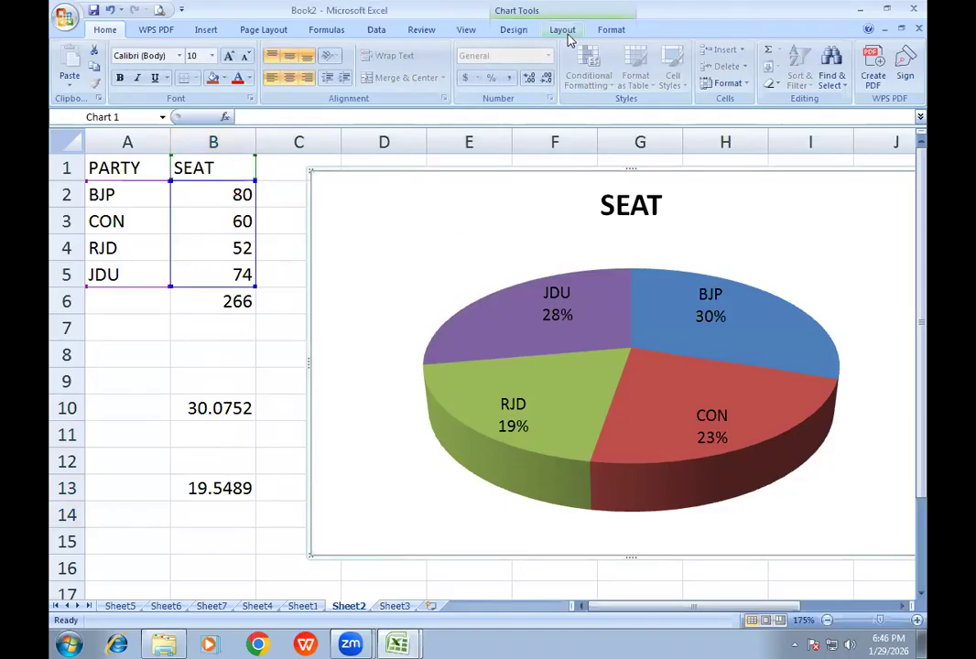
pyautogui.click(516, 30)
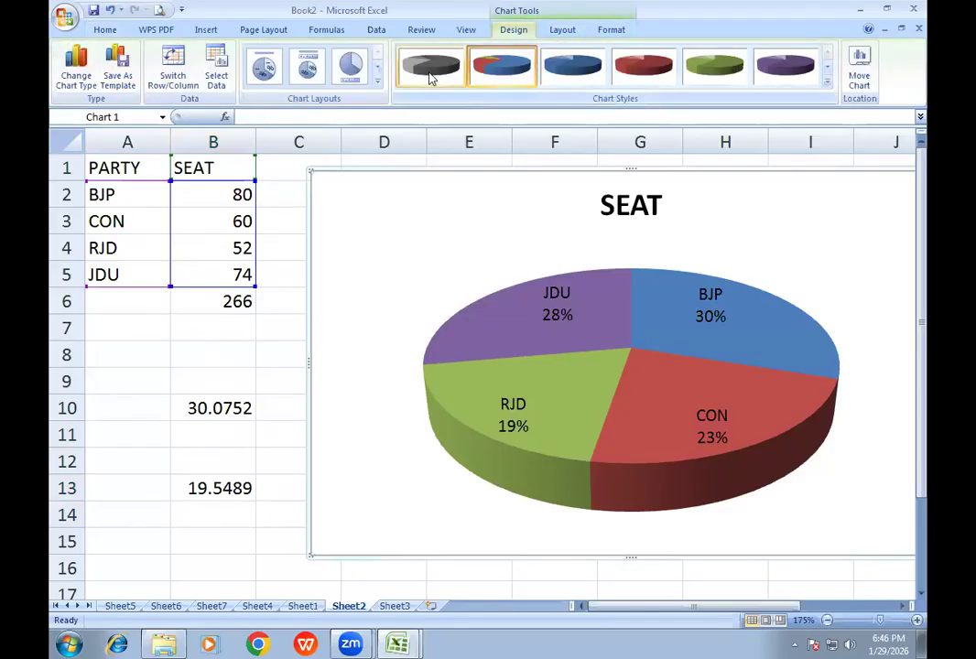
pyautogui.click(826, 81)
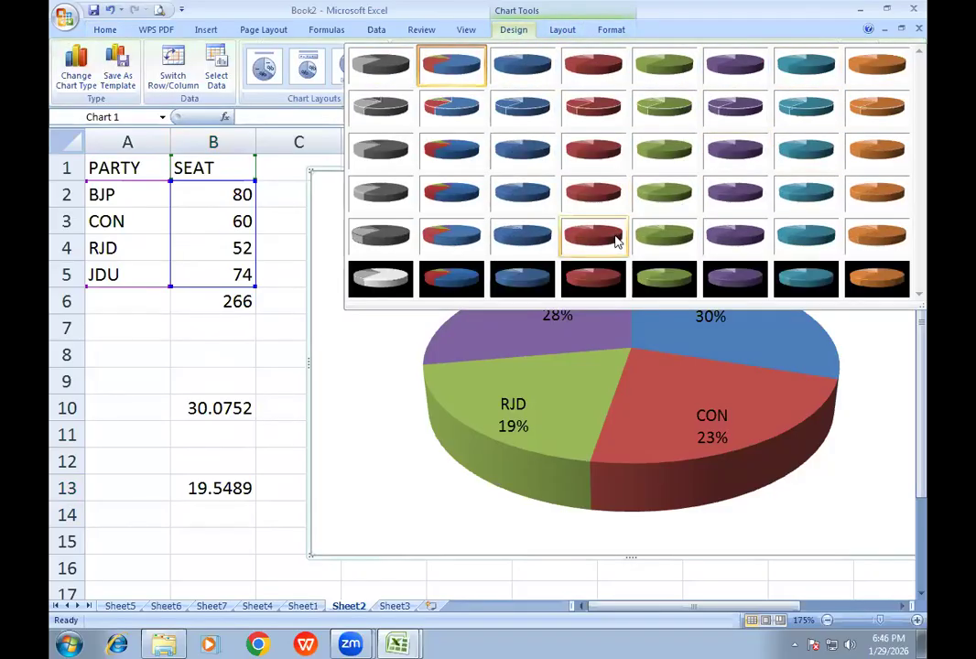
pyautogui.click(603, 244)
pyautogui.click(575, 66)
pyautogui.click(647, 72)
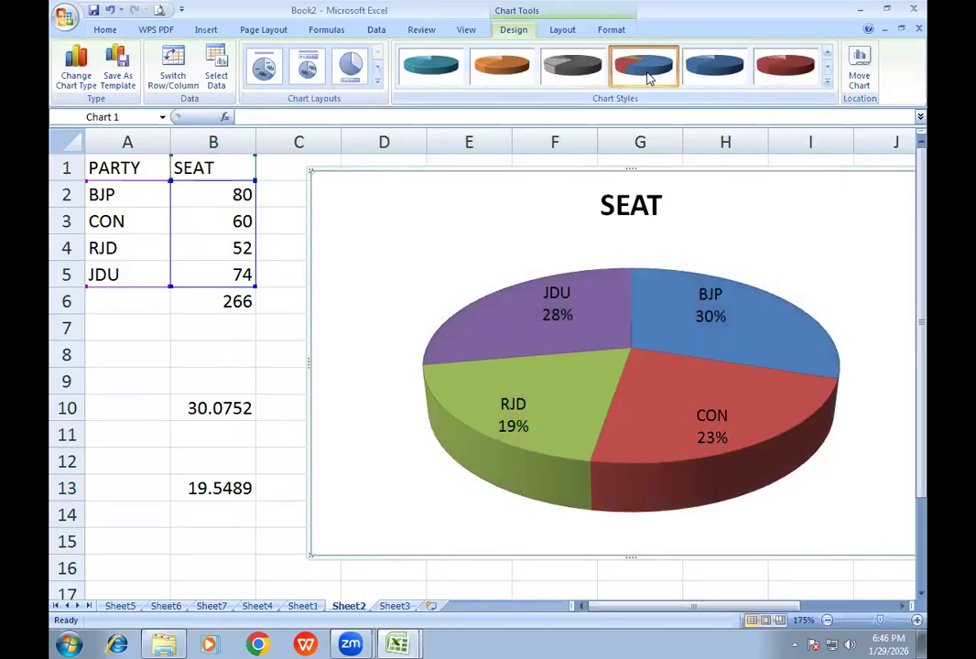
pyautogui.click(478, 66)
pyautogui.click(710, 72)
pyautogui.click(787, 71)
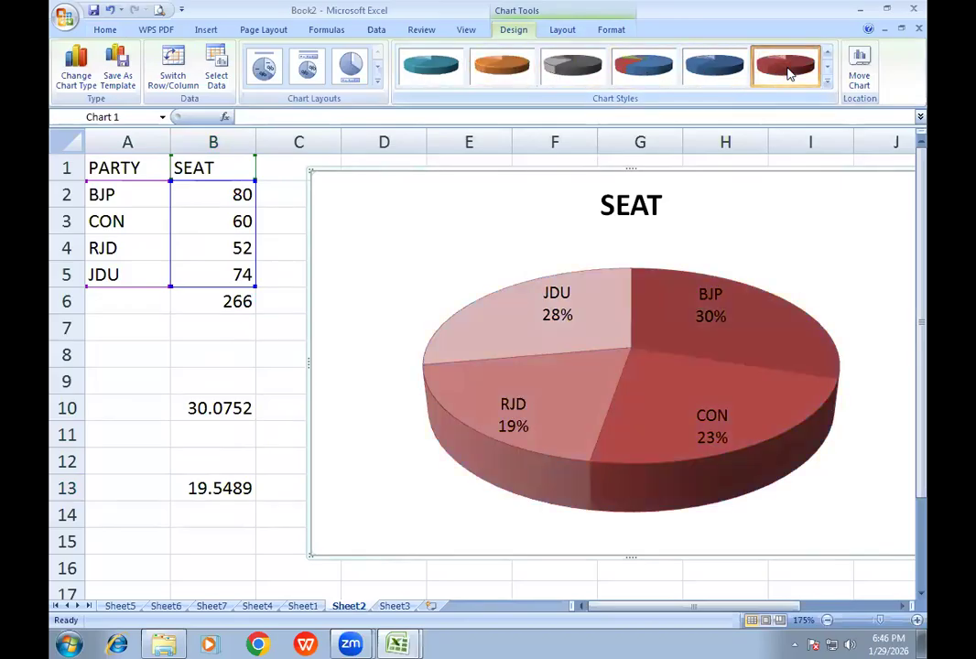
pyautogui.click(376, 81)
pyautogui.click(347, 109)
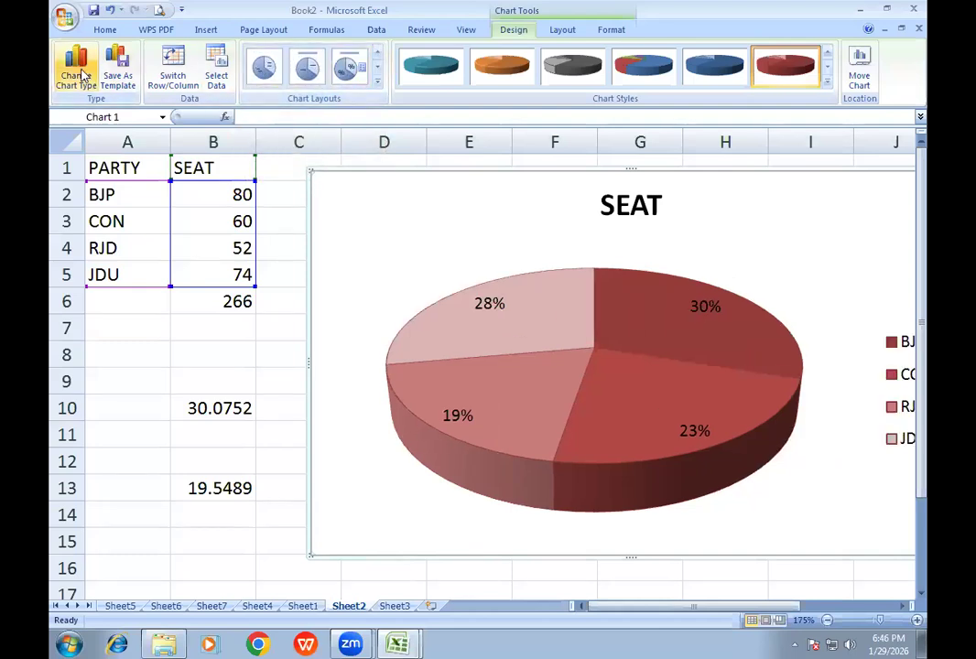
# - Change the pie chart to a clustered pyramid, a stacked cylinder and finally a 2-D stacked column chart
pyautogui.click(79, 73)
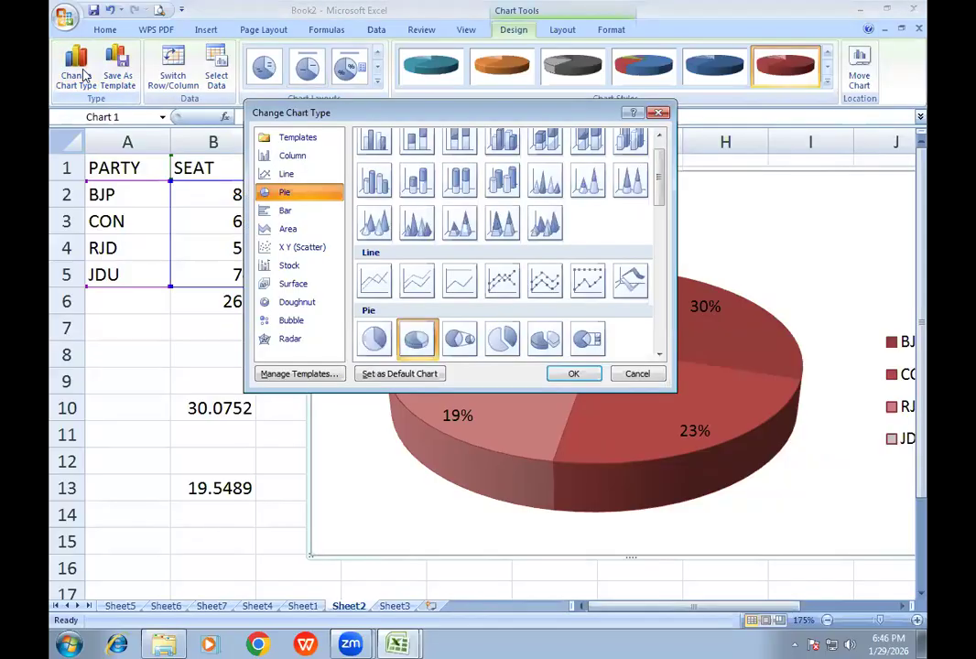
pyautogui.doubleClick(417, 226)
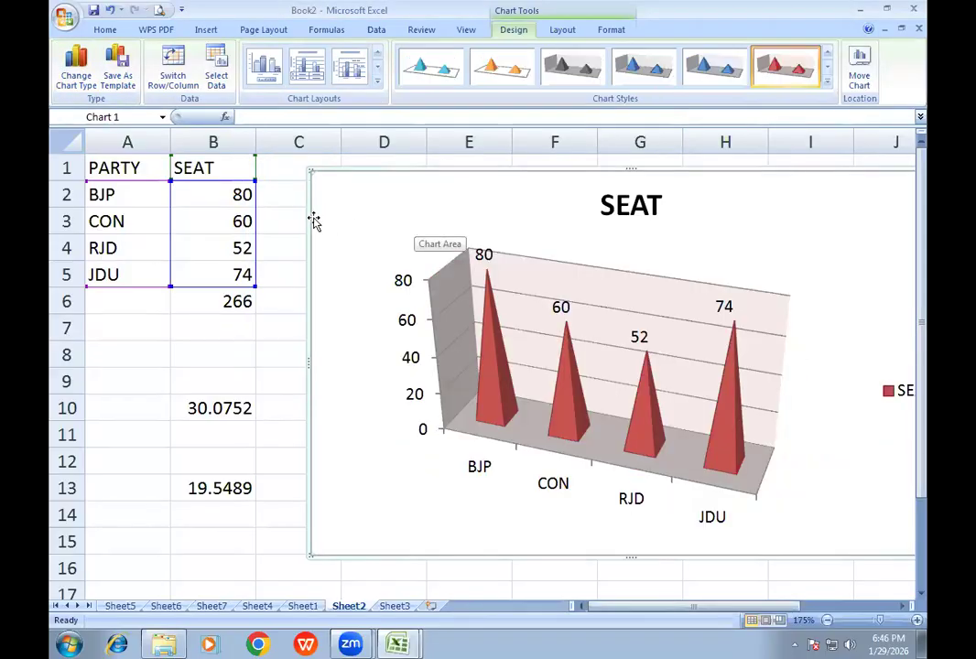
pyautogui.click(76, 69)
pyautogui.doubleClick(420, 209)
pyautogui.click(75, 70)
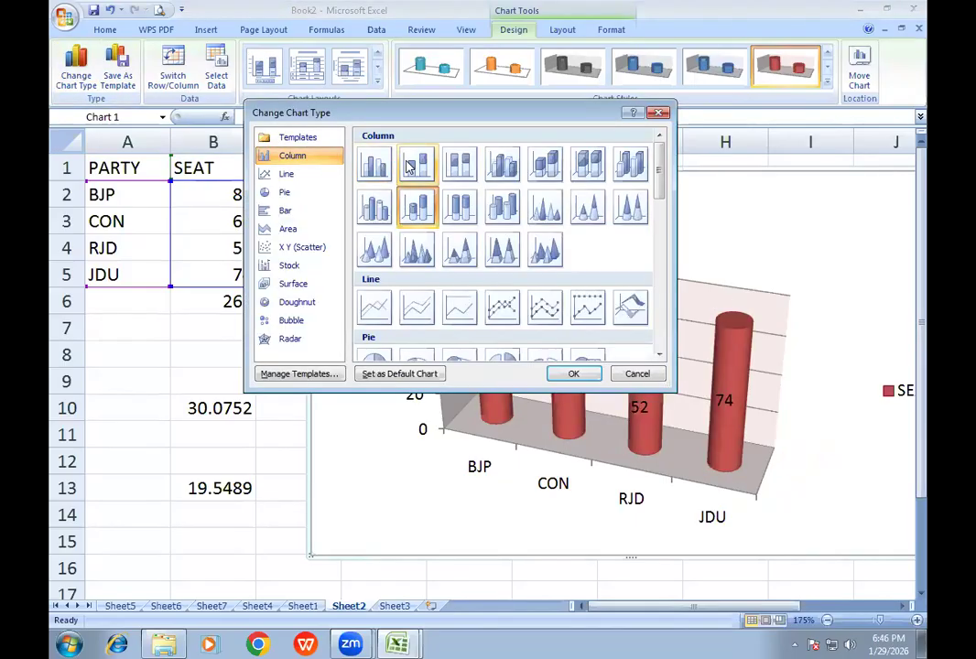
pyautogui.doubleClick(410, 165)
pyautogui.scroll(-3, 326, 395)
pyautogui.scroll(3, 327, 395)
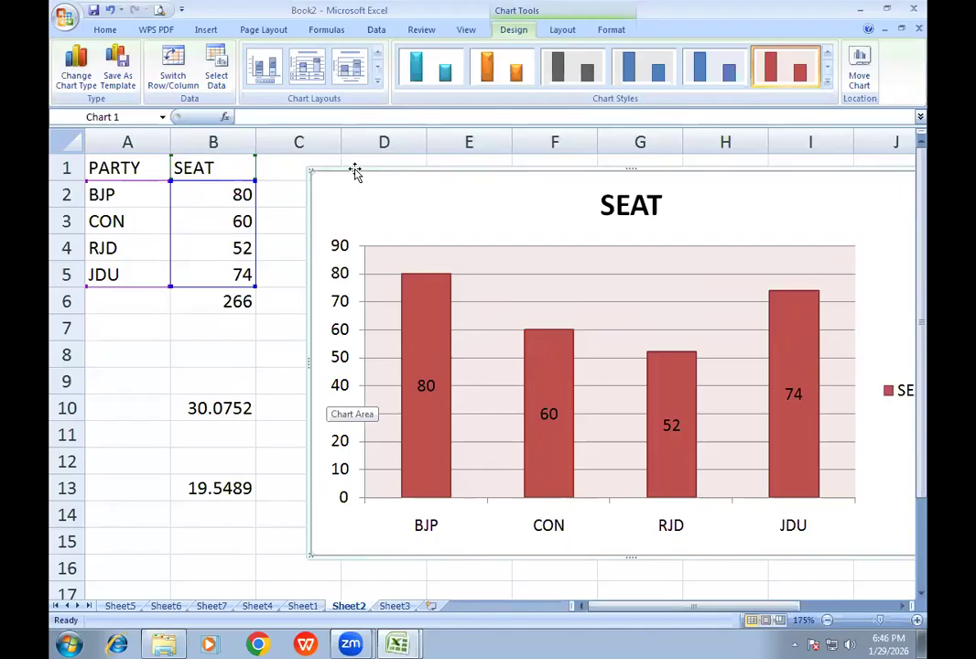
# - Try several chart layouts on the column chart, including one with connecting lines and axis titles, and delete the chart
pyautogui.click(376, 81)
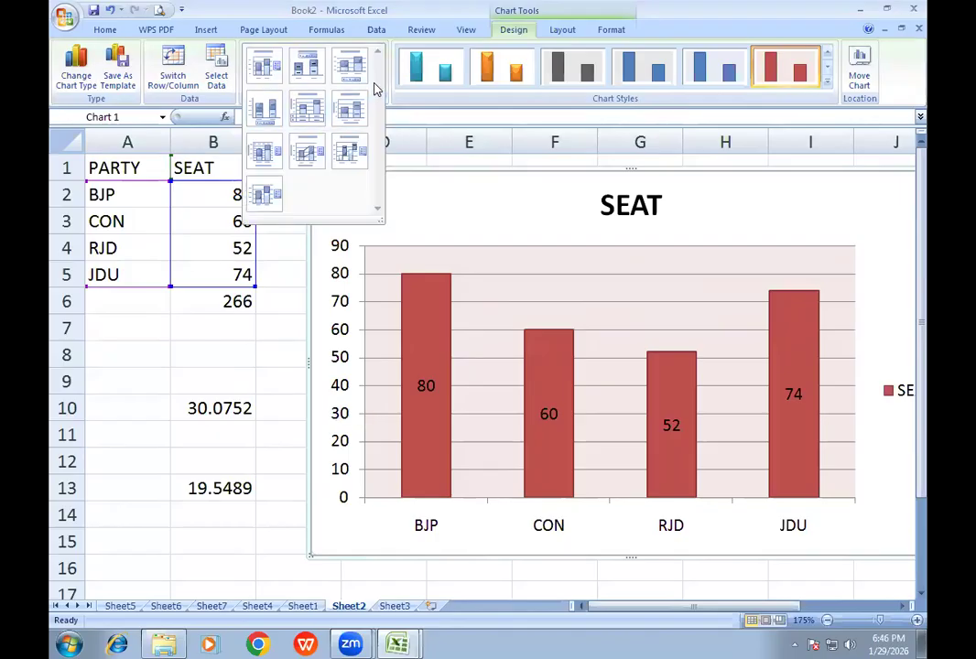
pyautogui.click(309, 152)
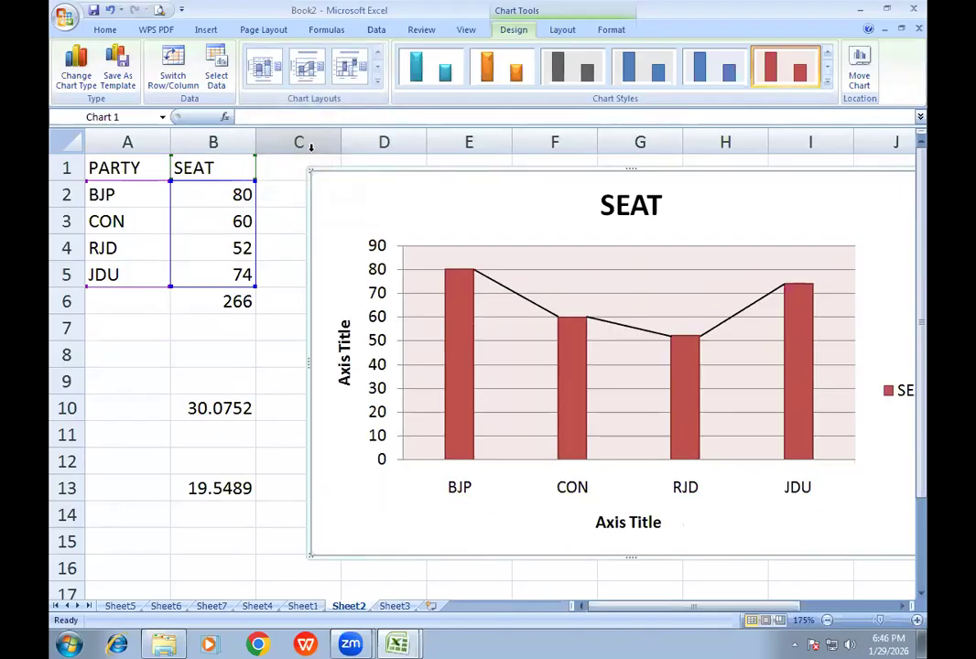
pyautogui.click(308, 69)
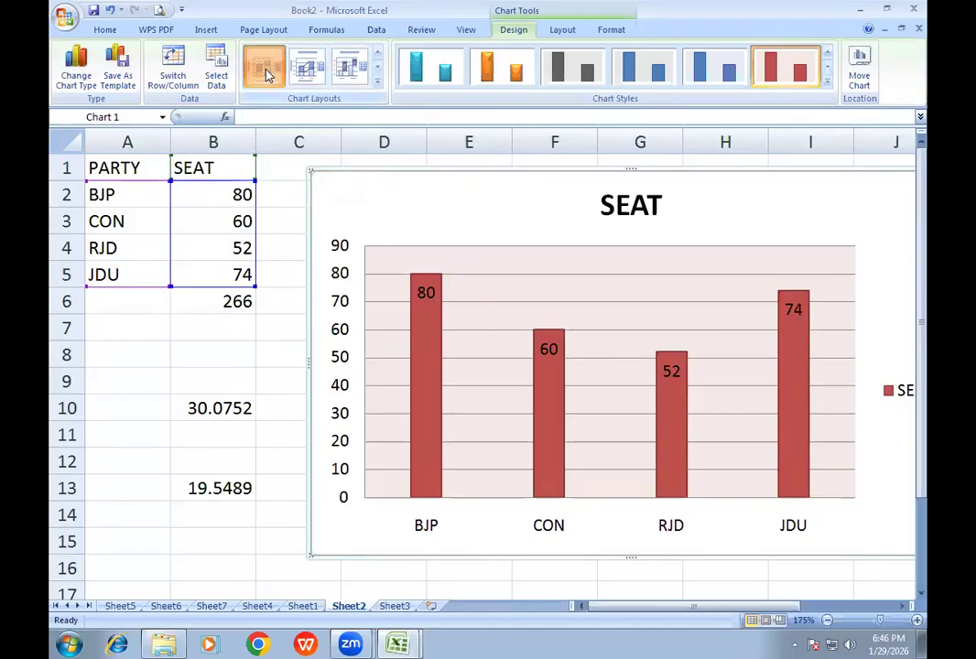
pyautogui.click(264, 74)
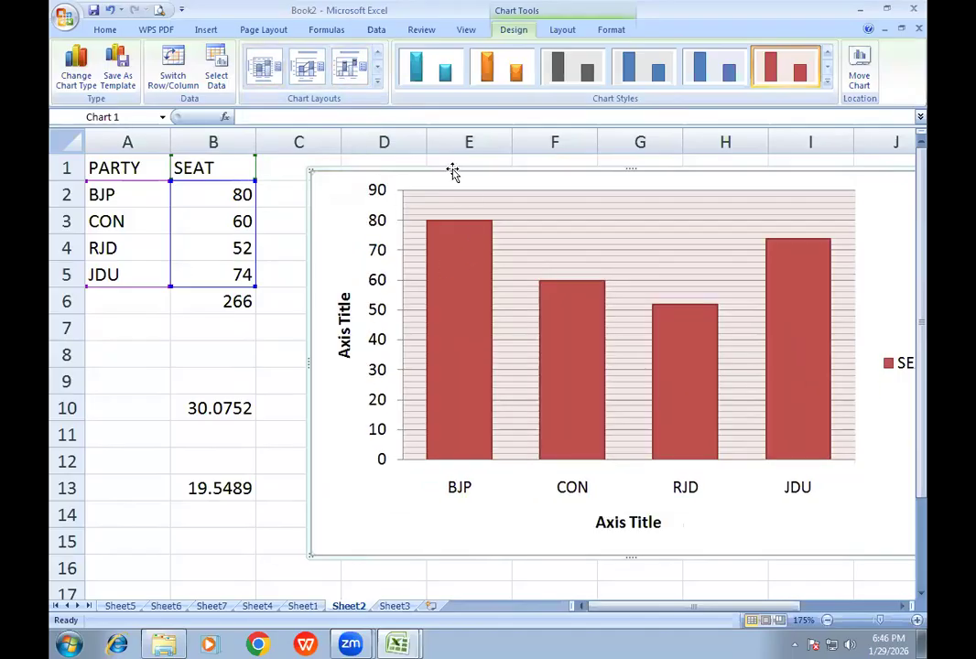
pyautogui.press('Delete')
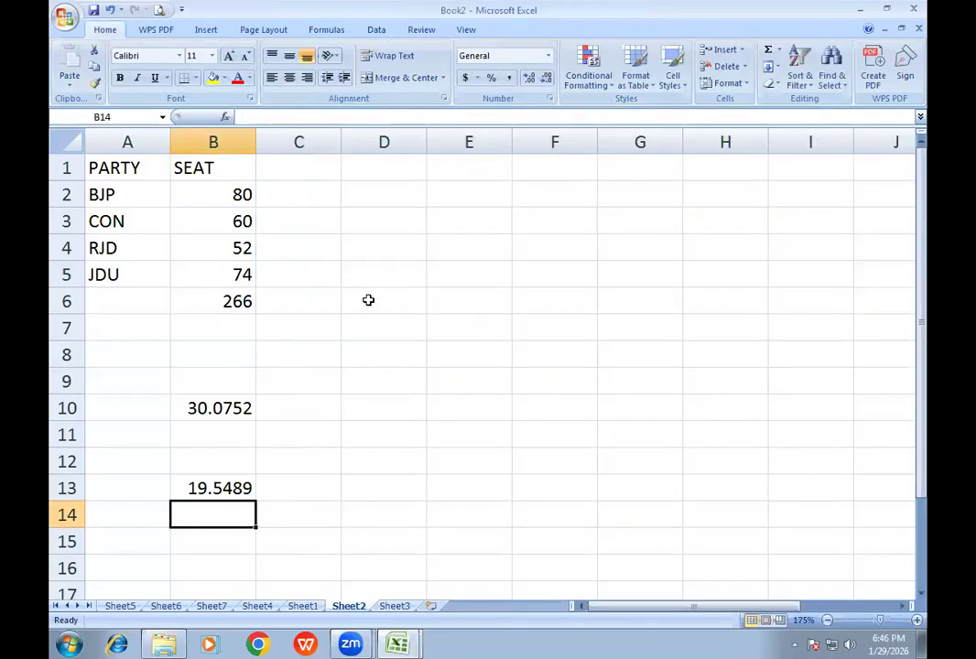
# - Open the sheet's print preview and enter ADOBE COMPUTER INS in the center section of a custom header
pyautogui.click(205, 29)
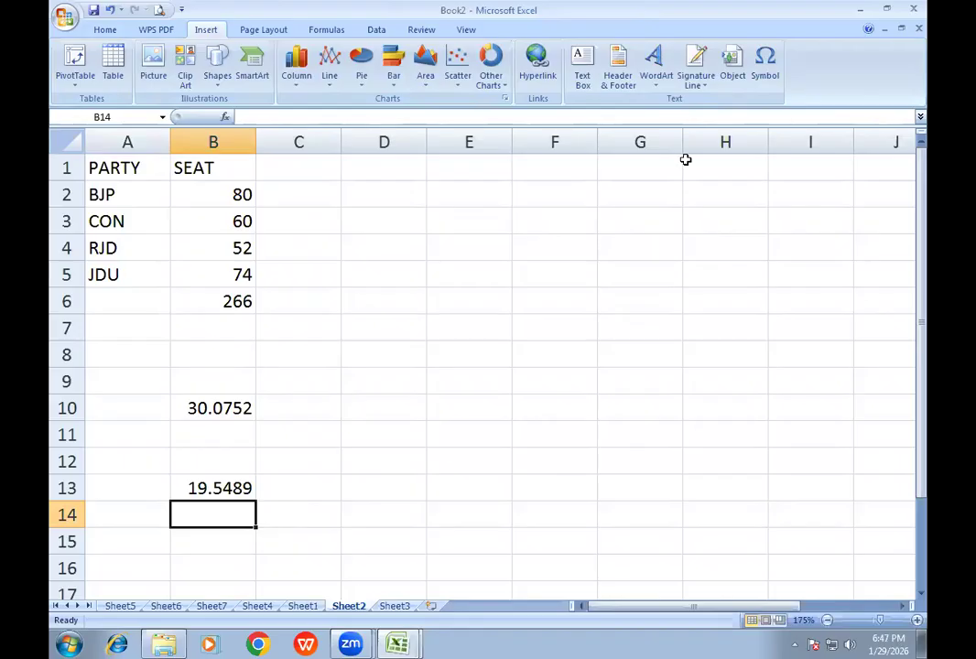
pyautogui.click(158, 10)
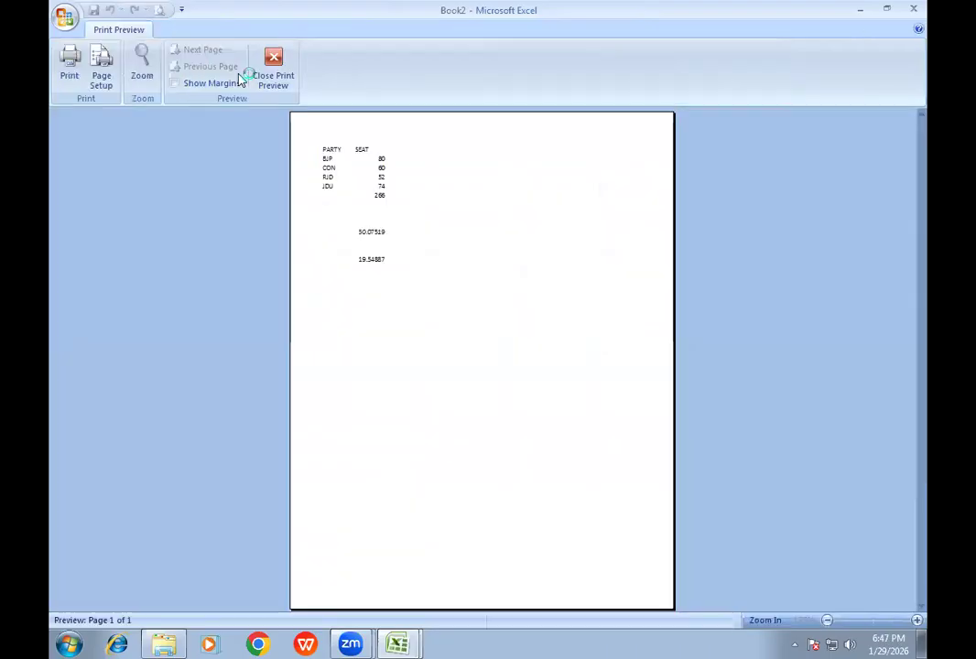
pyautogui.click(103, 68)
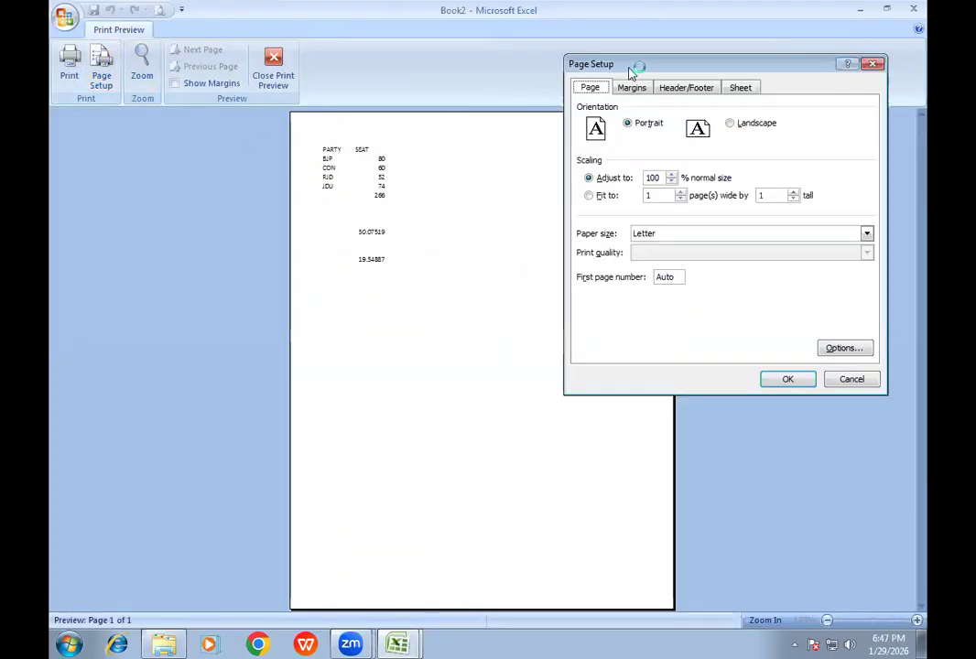
pyautogui.moveTo(634, 68); pyautogui.dragTo(483, 82)
pyautogui.click(533, 94)
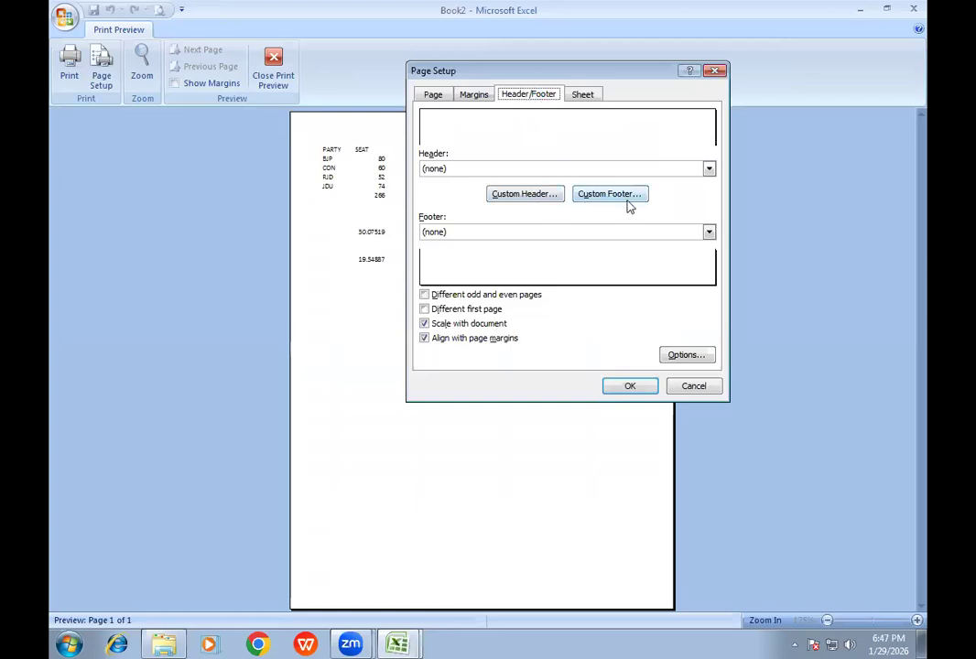
pyautogui.click(552, 195)
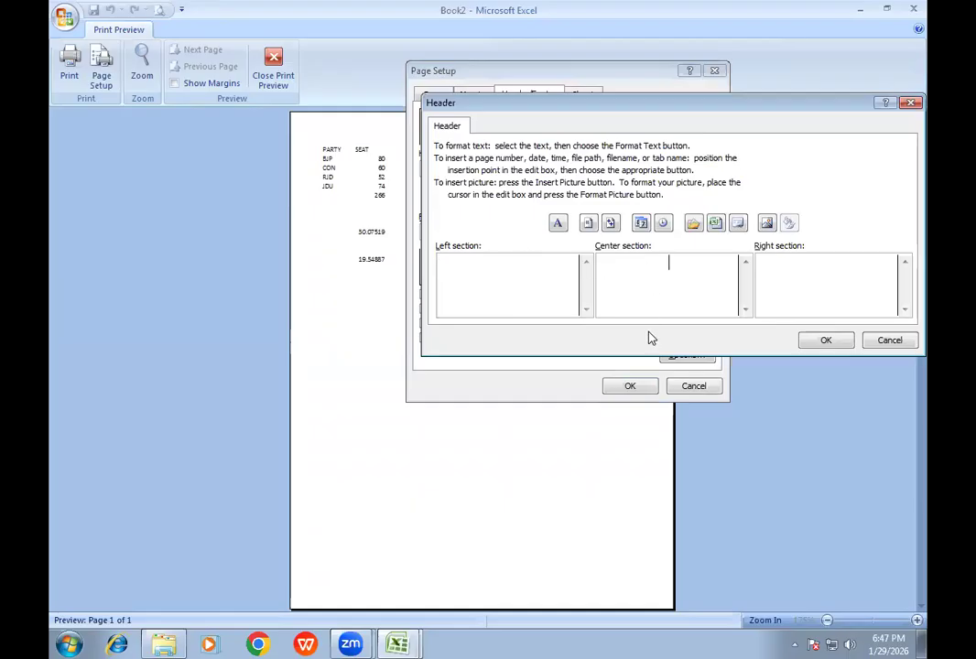
pyautogui.write('ADOBE COMPUTER INS')
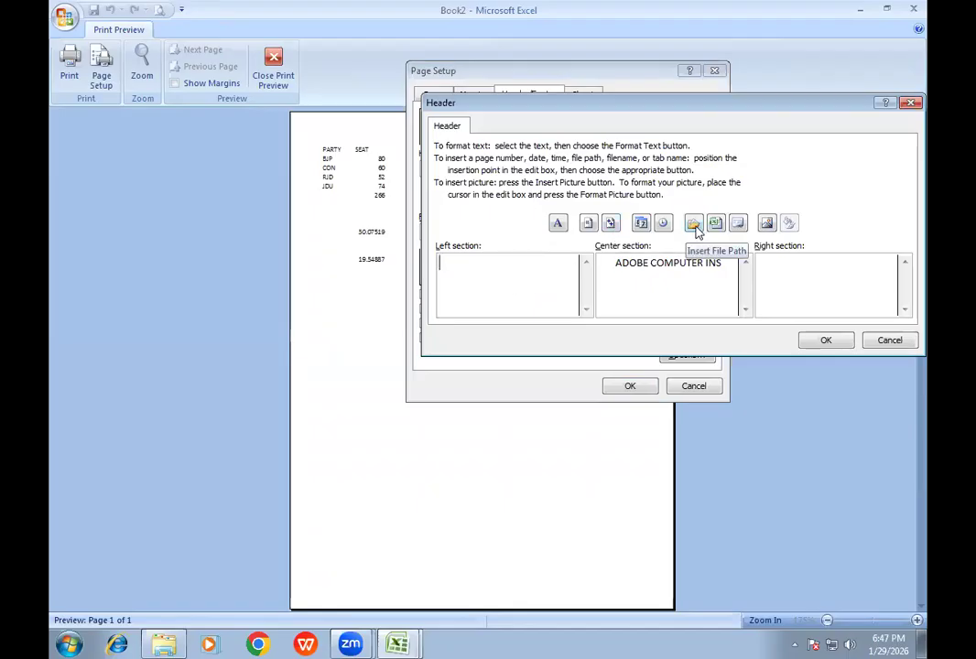
# - Insert the penguins image from the Sample Pictures folder into the header's left section and apply the header
pyautogui.click(767, 225)
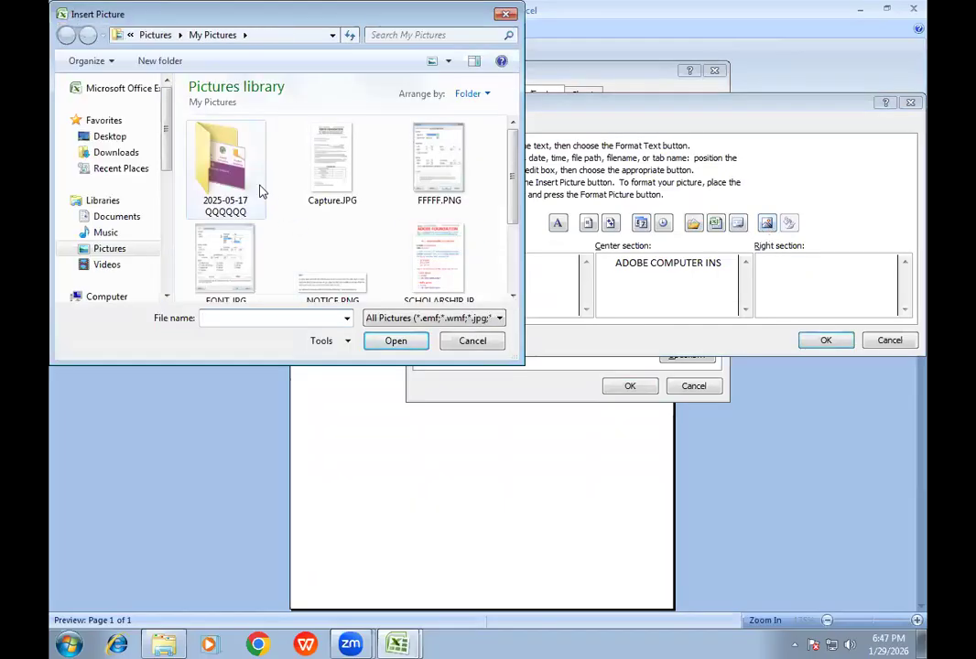
pyautogui.click(110, 249)
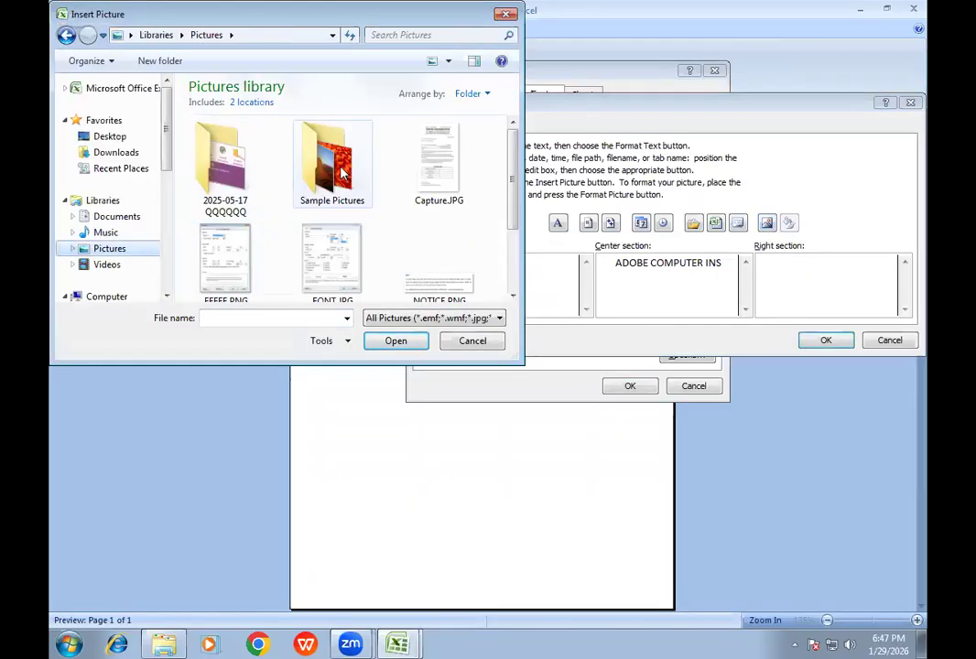
pyautogui.doubleClick(332, 167)
pyautogui.doubleClick(392, 233)
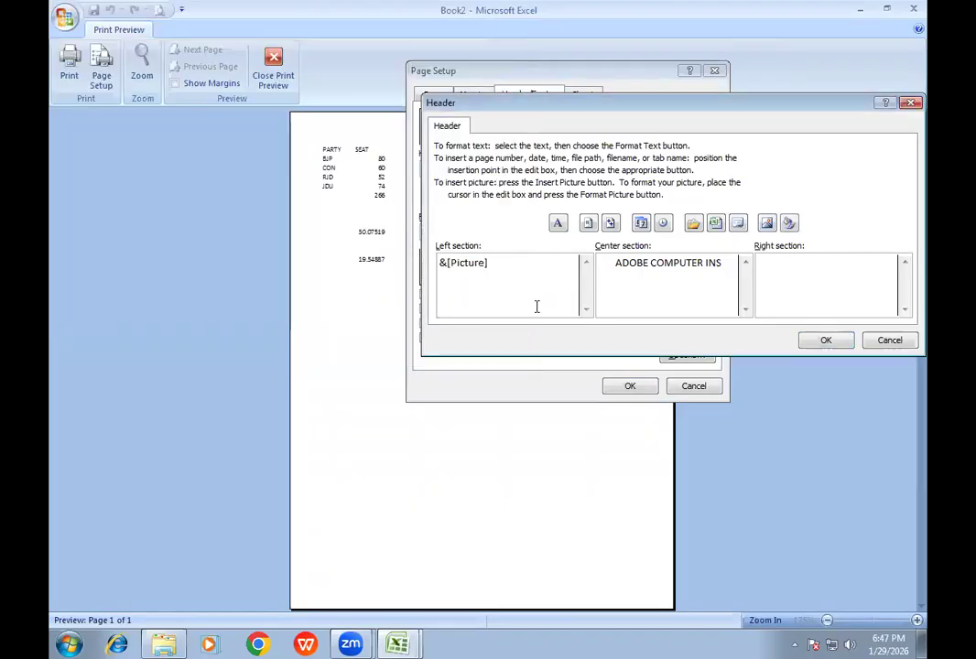
pyautogui.click(823, 340)
pyautogui.click(618, 385)
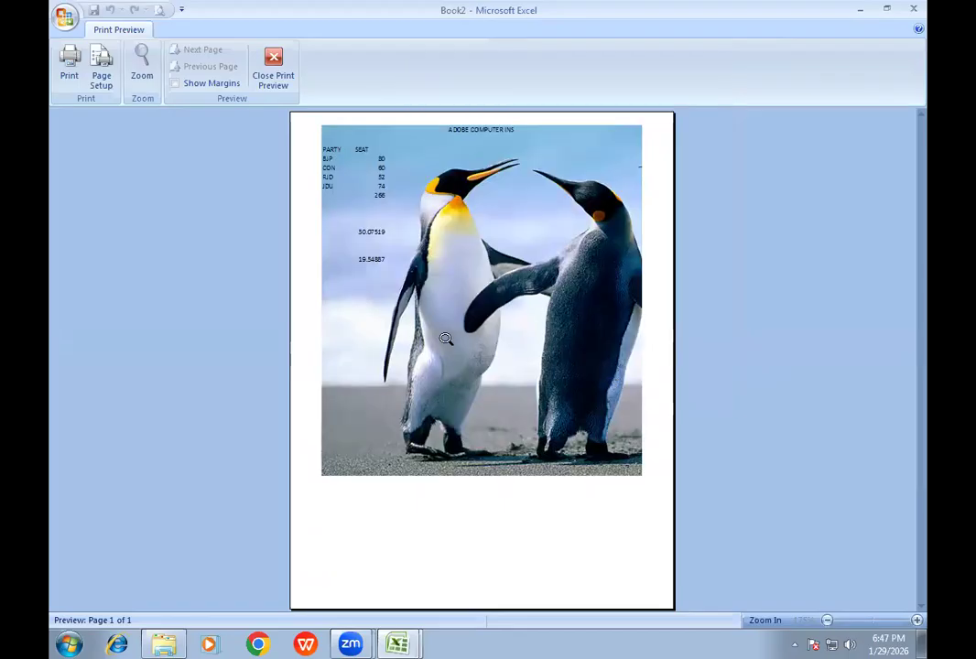
# - Shrink the header picture to a height of 1" with the aspect ratio locked
pyautogui.click(101, 69)
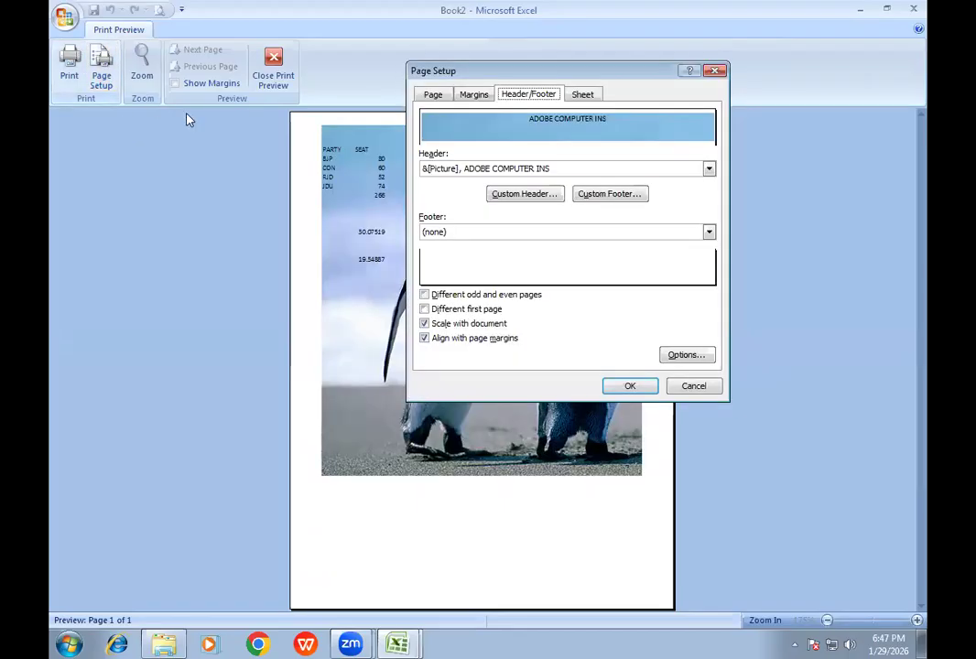
pyautogui.click(519, 195)
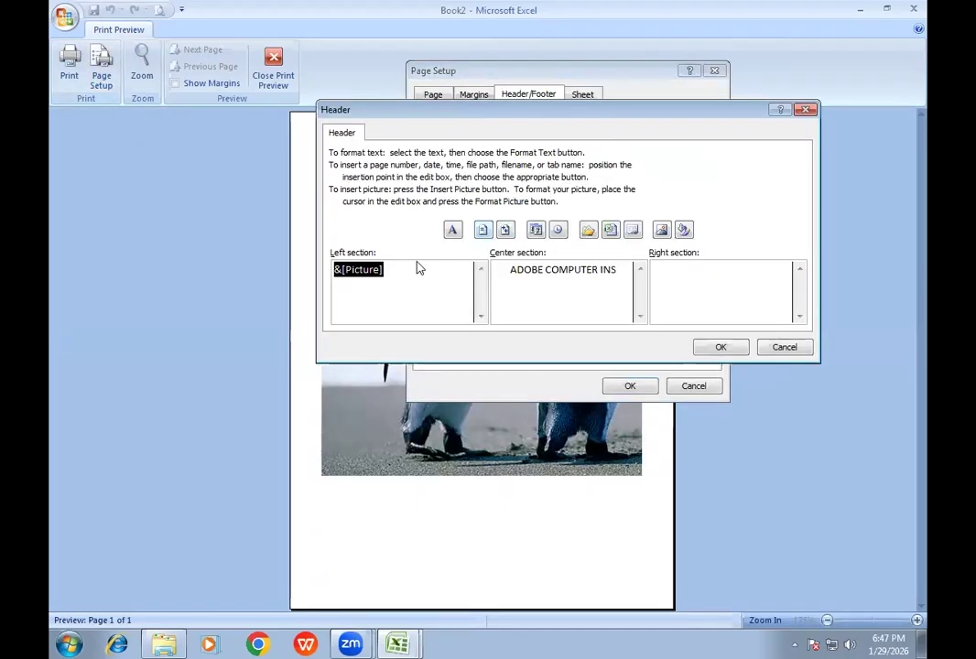
pyautogui.click(684, 231)
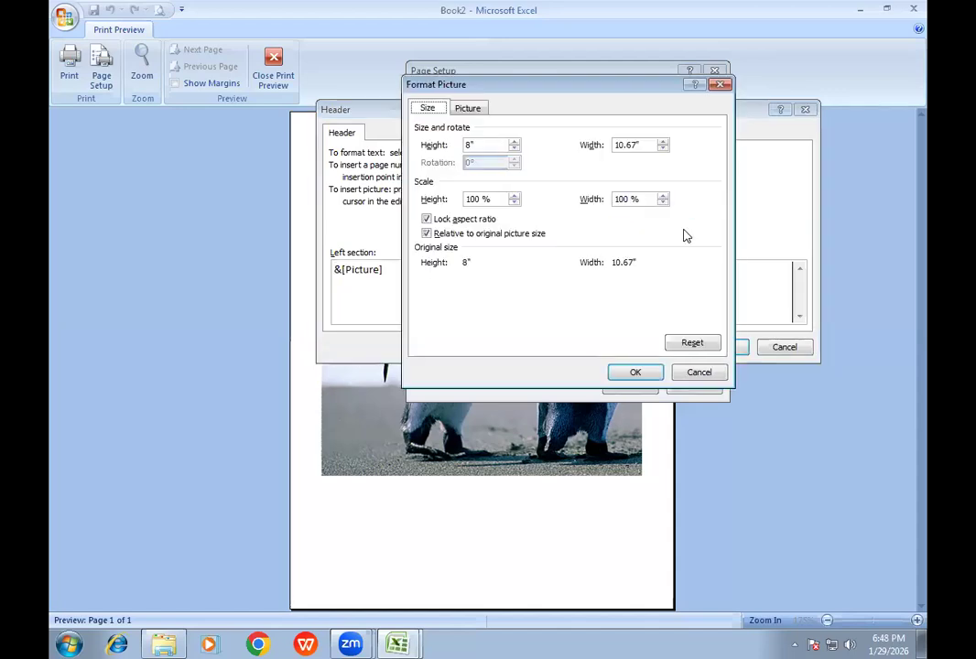
pyautogui.click(513, 150)
pyautogui.click(513, 150)
pyautogui.click(514, 150)
pyautogui.click(513, 150)
pyautogui.click(514, 150)
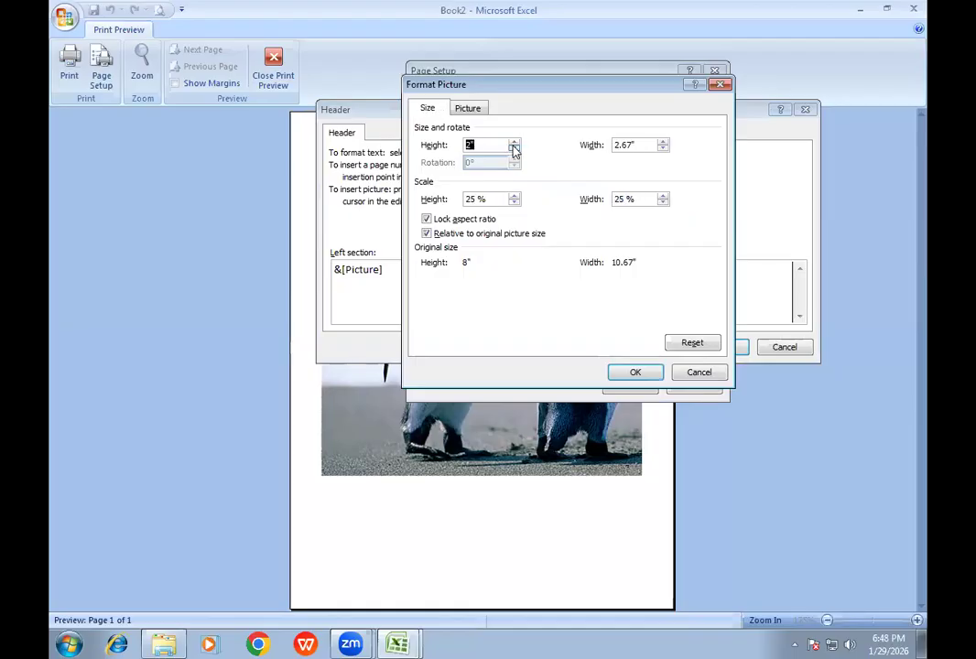
pyautogui.click(514, 151)
pyautogui.click(514, 150)
pyautogui.click(513, 150)
pyautogui.click(513, 150)
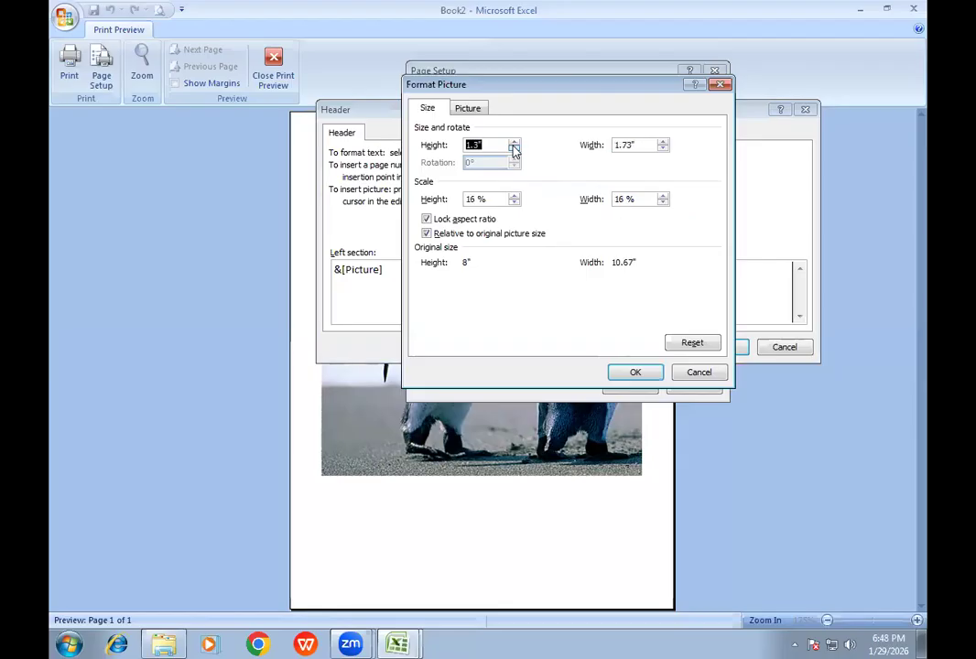
pyautogui.click(513, 150)
pyautogui.click(637, 375)
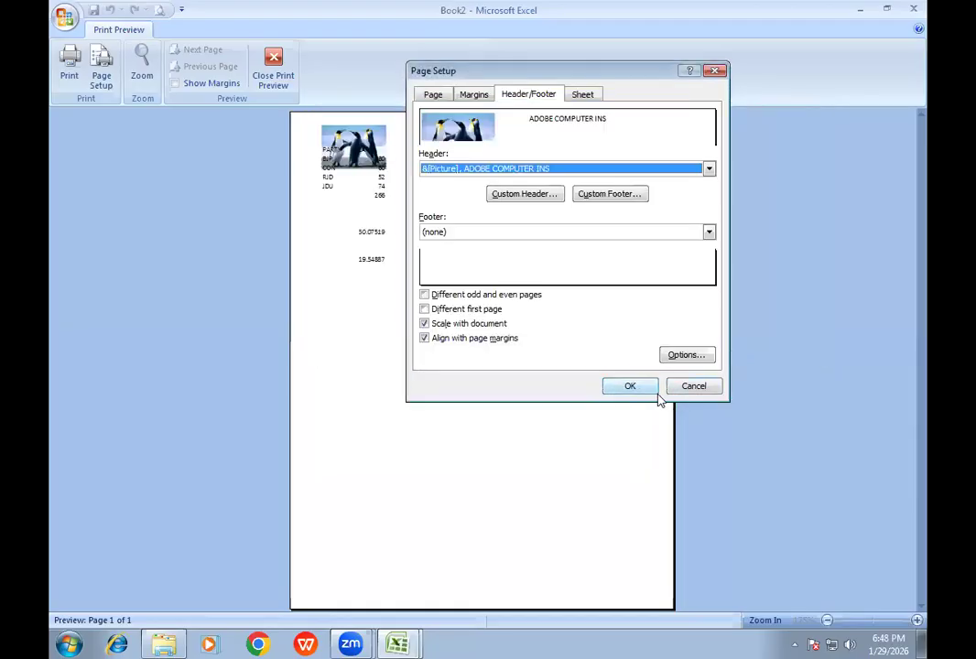
# - Reduce the header picture's height by three more increments and apply the page setup
pyautogui.click(512, 194)
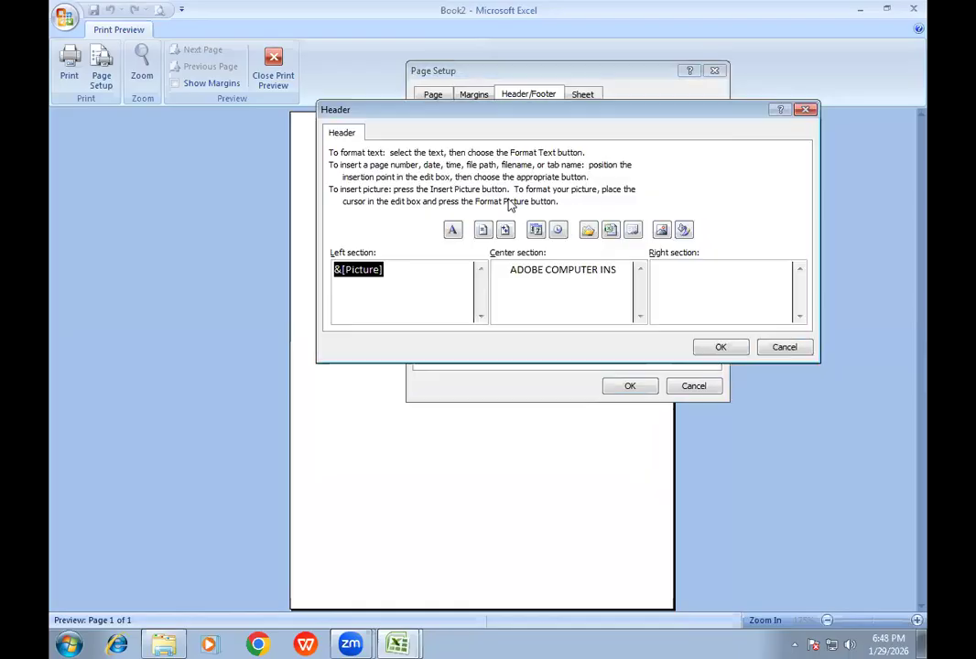
pyautogui.click(683, 230)
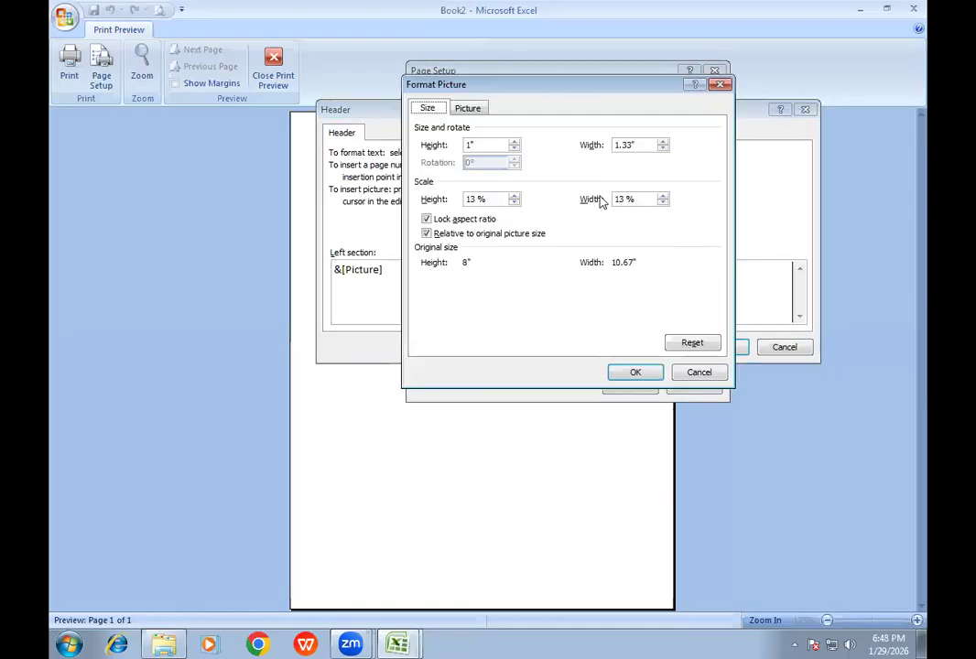
pyautogui.click(514, 150)
pyautogui.click(515, 150)
pyautogui.click(514, 150)
pyautogui.click(636, 372)
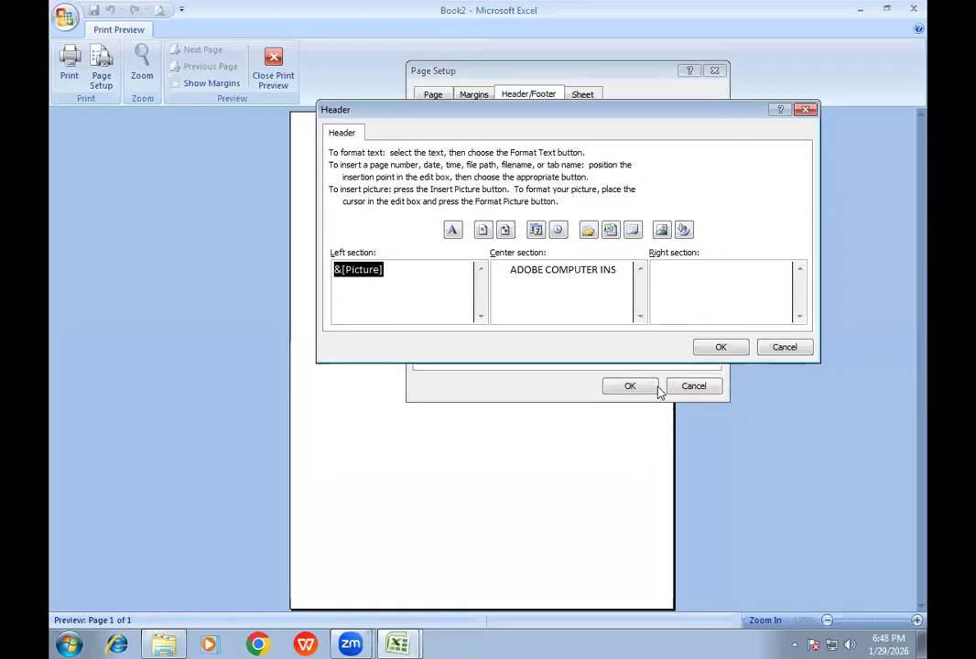
pyautogui.click(721, 349)
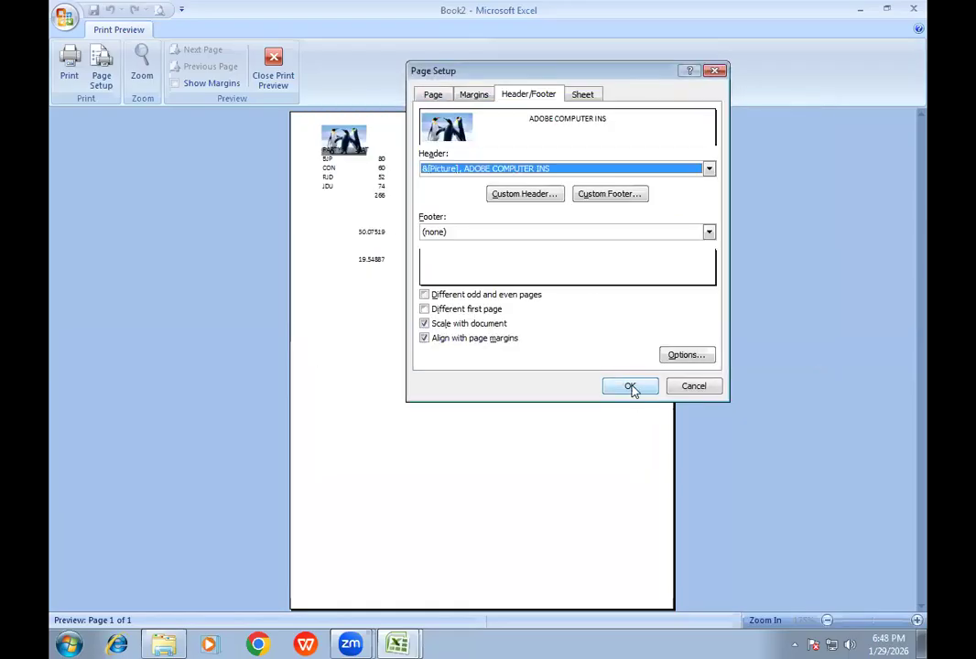
pyautogui.click(630, 386)
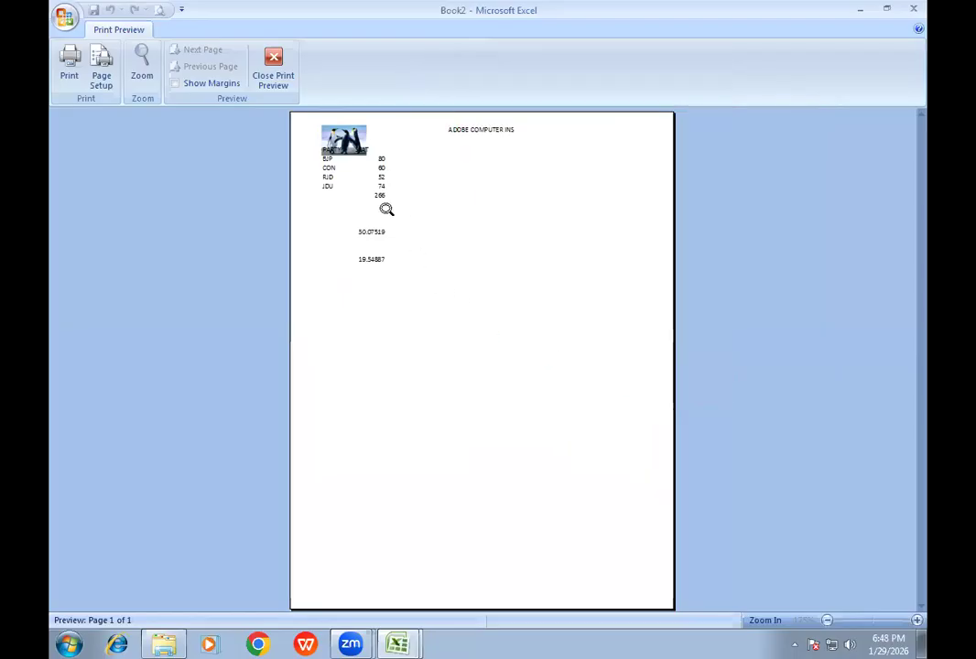
# - Check the header up close, close the print preview and insert an entire row above the PARTY and SEAT headings
pyautogui.click(362, 142)
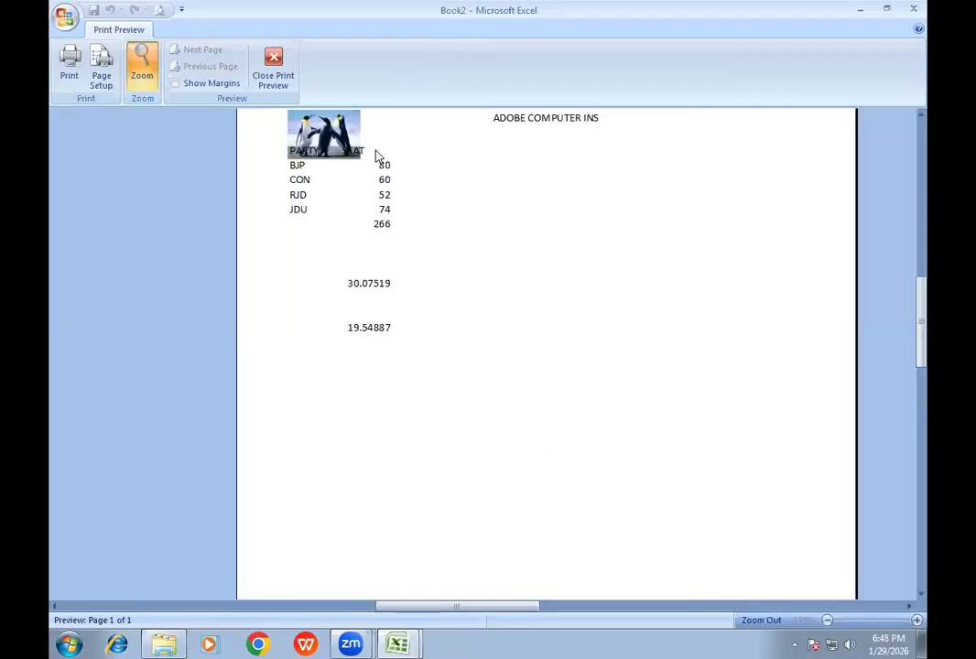
pyautogui.click(375, 156)
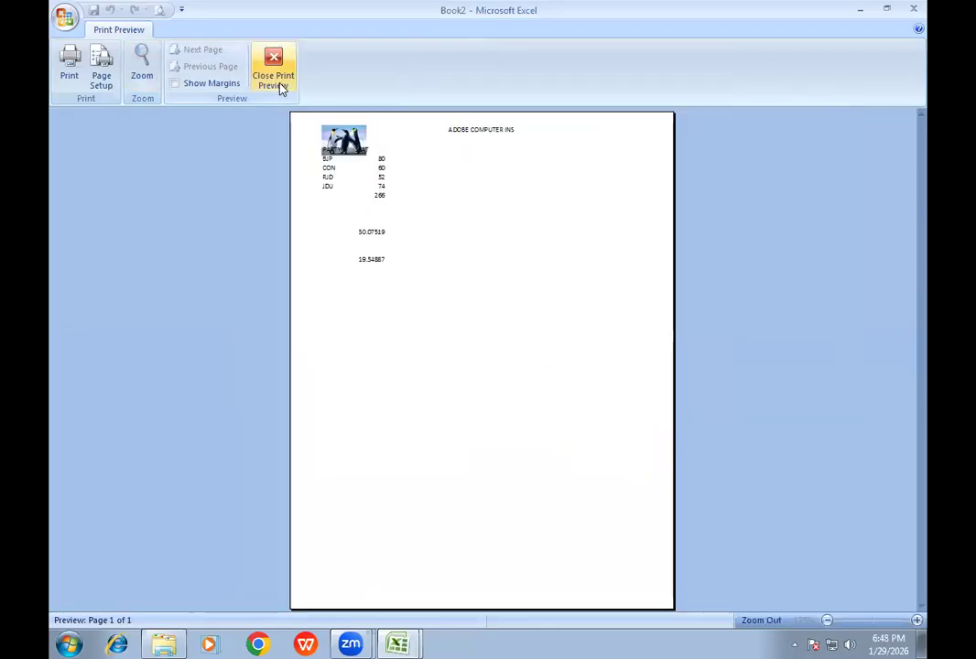
pyautogui.click(276, 83)
pyautogui.click(126, 167)
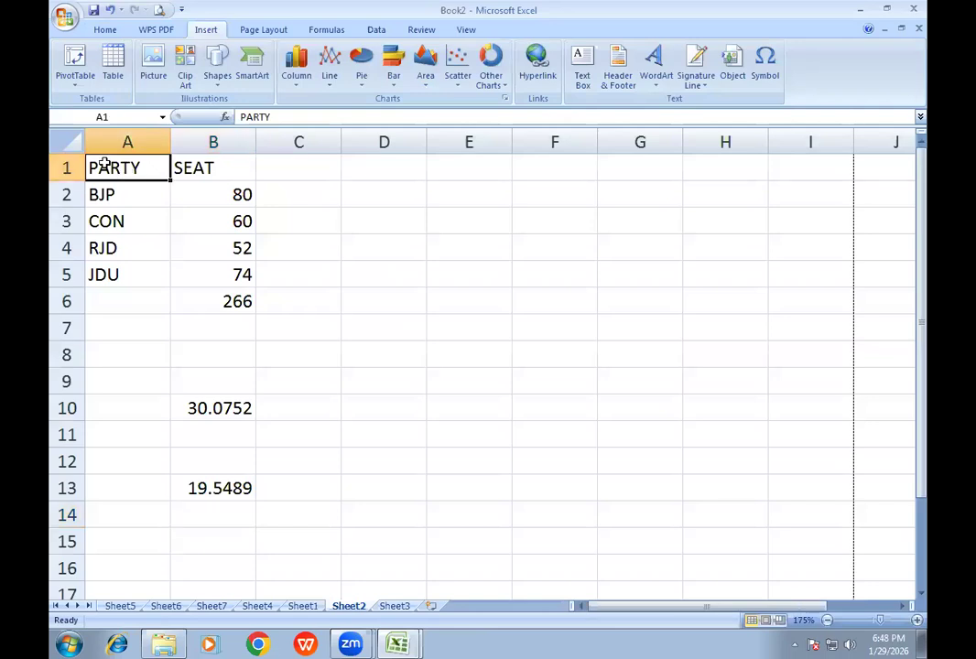
pyautogui.rightClick(116, 170)
pyautogui.click(153, 244)
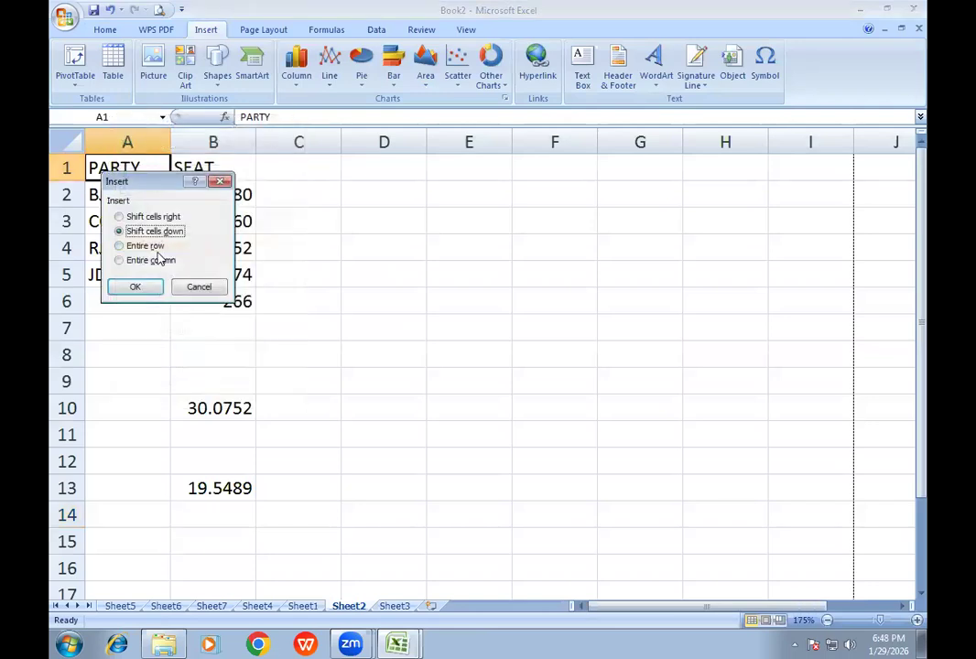
pyautogui.click(119, 244)
pyautogui.click(134, 287)
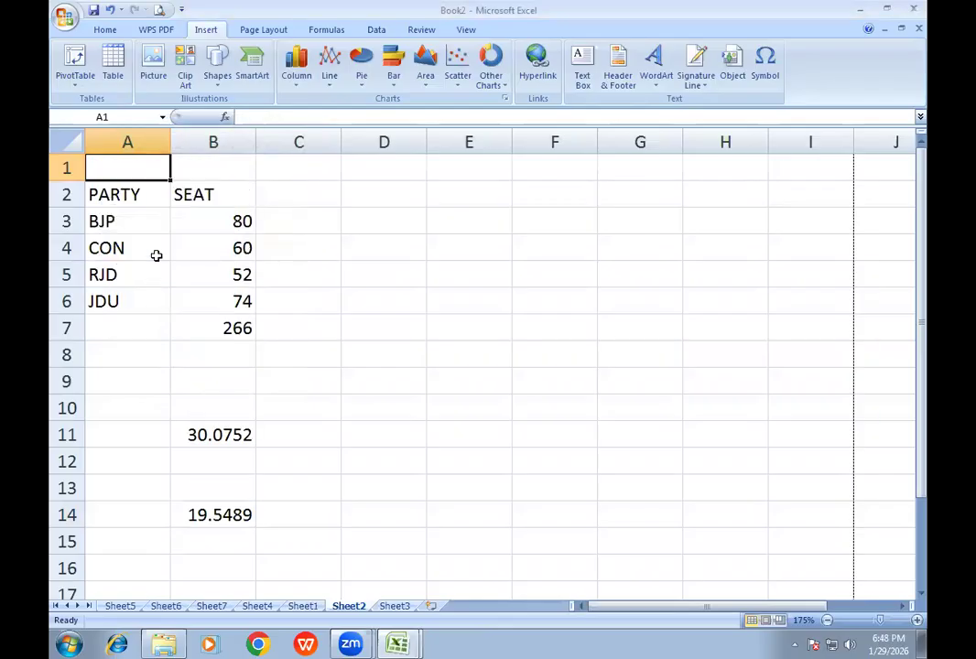
# - Increase the height of empty row 1 to about double and check the gap below the header picture in print preview
pyautogui.click(158, 9)
pyautogui.click(364, 163)
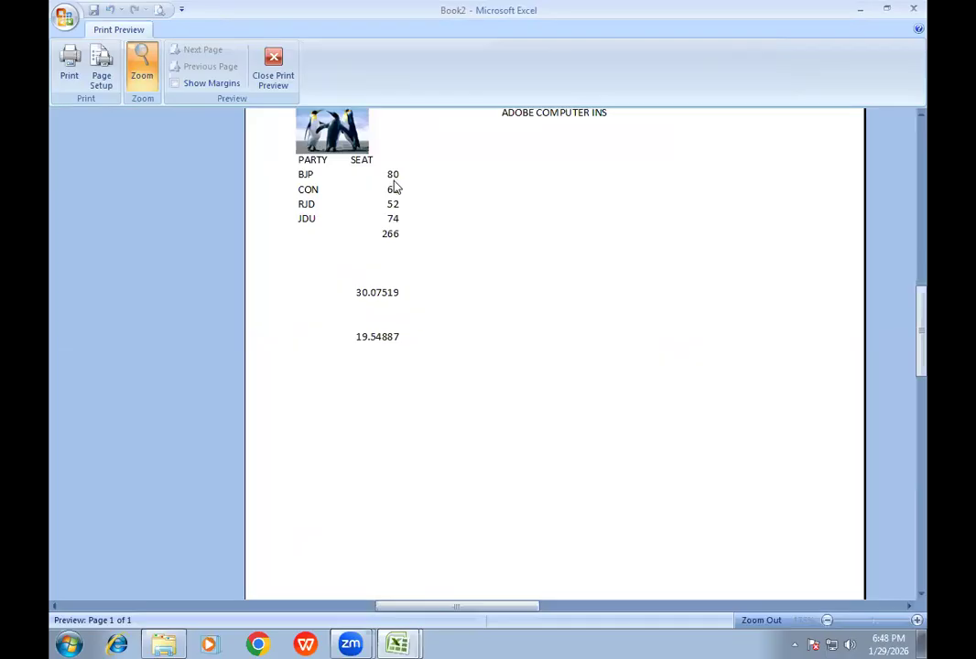
pyautogui.click(276, 89)
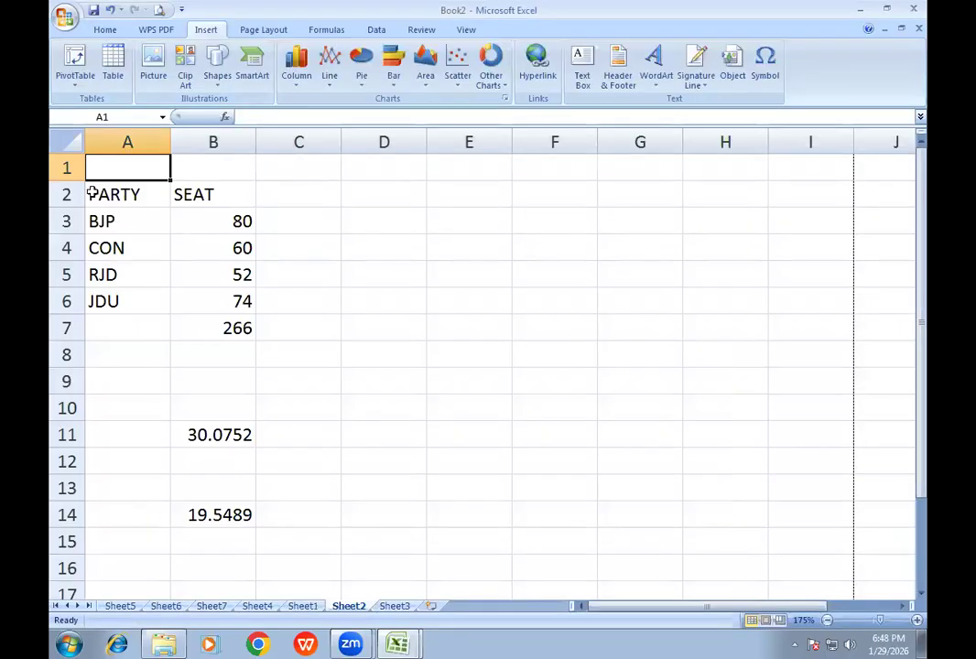
pyautogui.moveTo(74, 181); pyautogui.dragTo(73, 210)
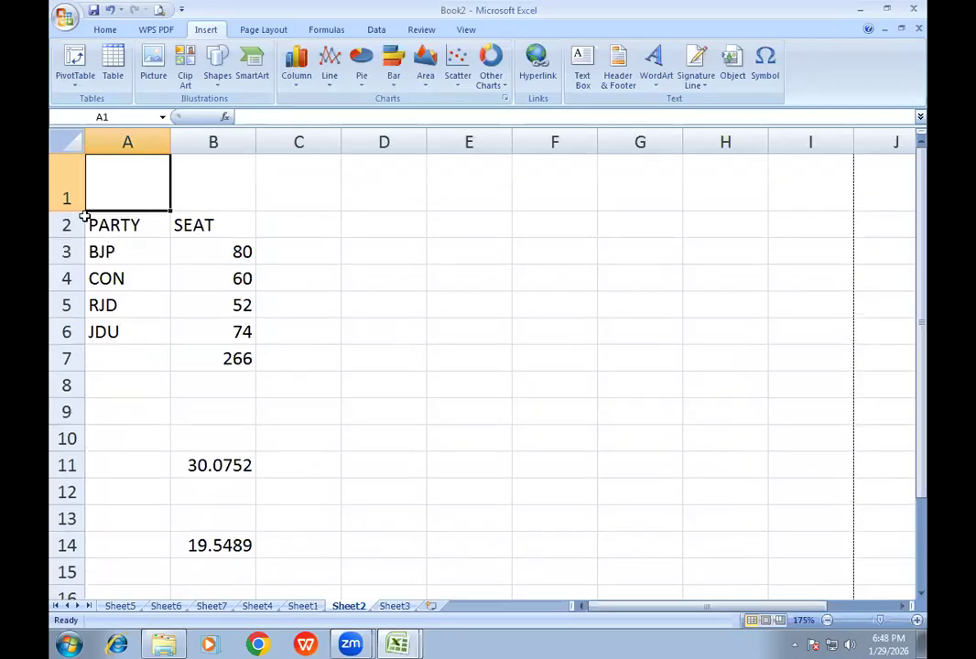
pyautogui.click(158, 10)
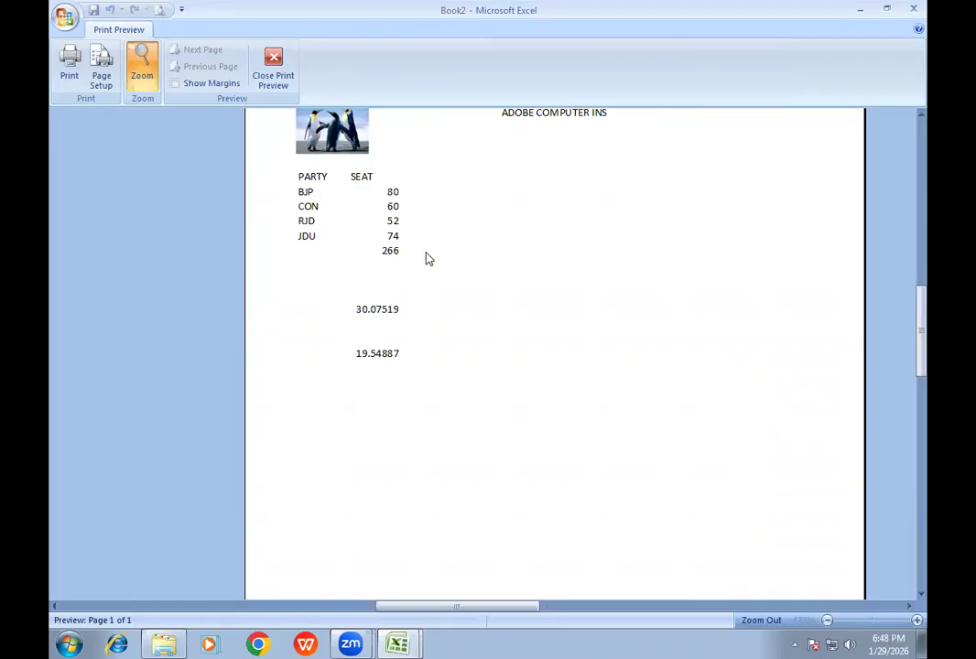
pyautogui.click(273, 75)
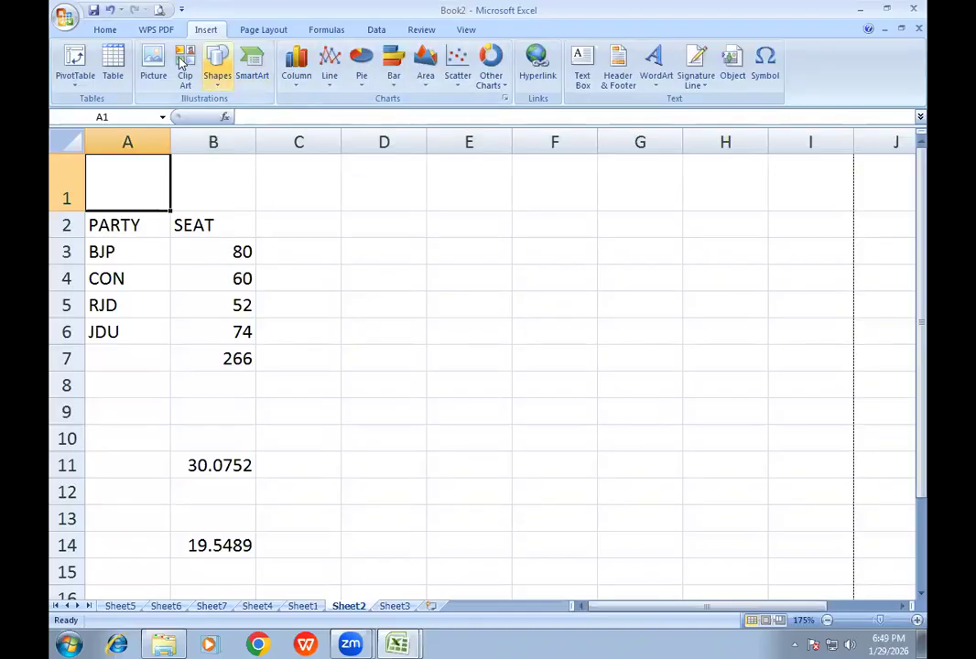
# - Set the font colour of the header's center text ADOBE COMPUTER INS to standard red
pyautogui.click(159, 10)
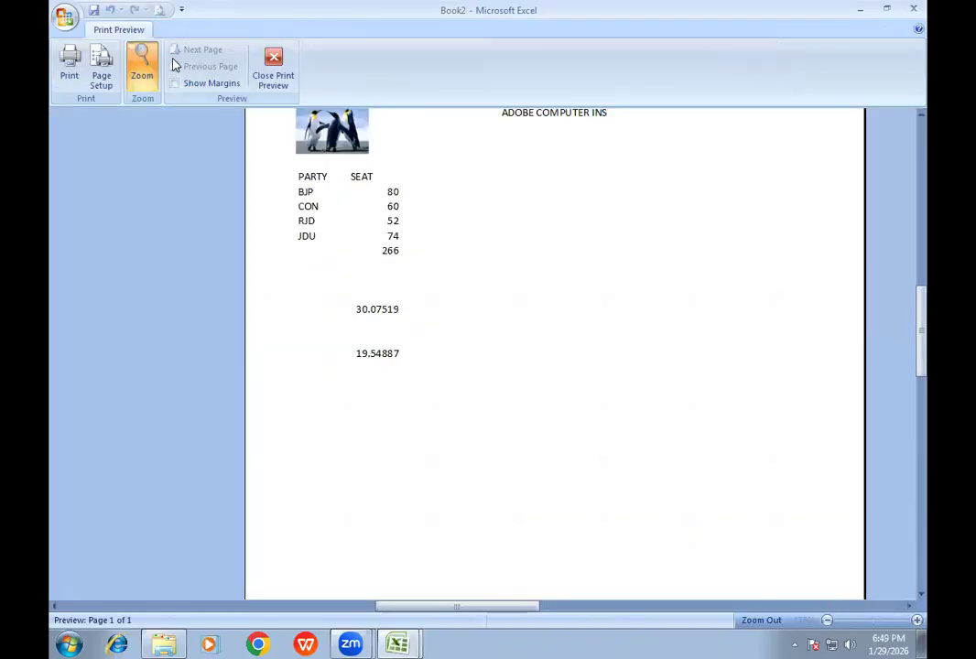
pyautogui.click(100, 69)
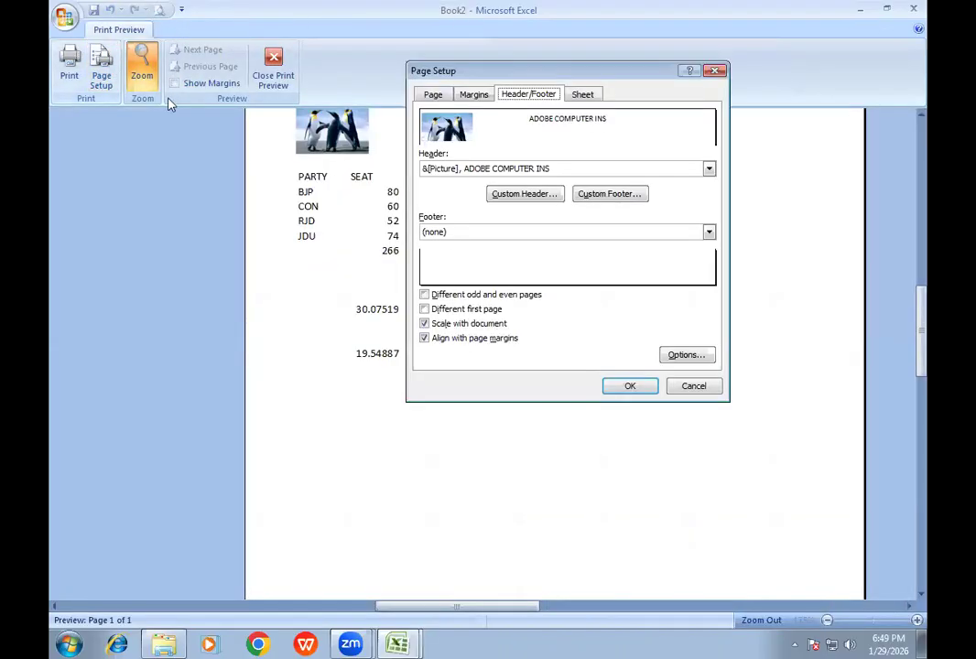
pyautogui.click(533, 195)
pyautogui.click(621, 271)
pyautogui.moveTo(621, 271); pyautogui.dragTo(501, 269)
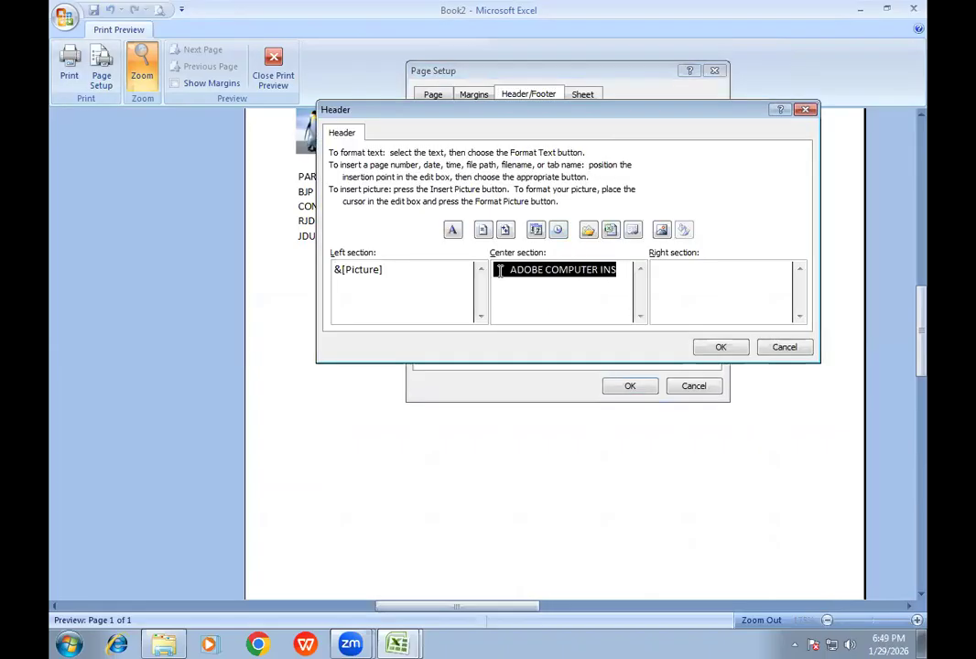
pyautogui.click(452, 230)
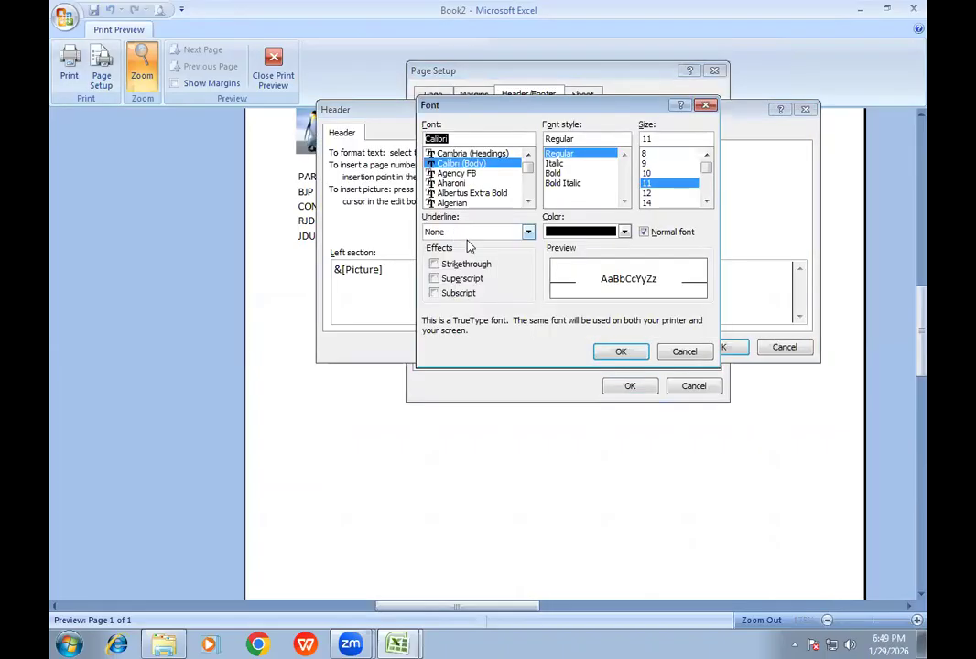
pyautogui.click(569, 234)
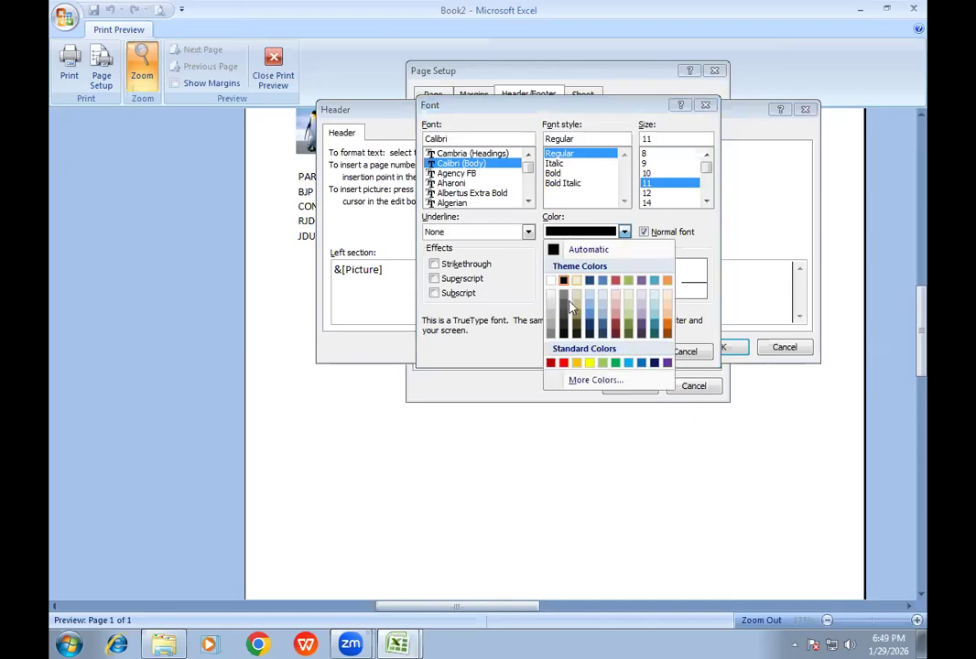
pyautogui.click(570, 363)
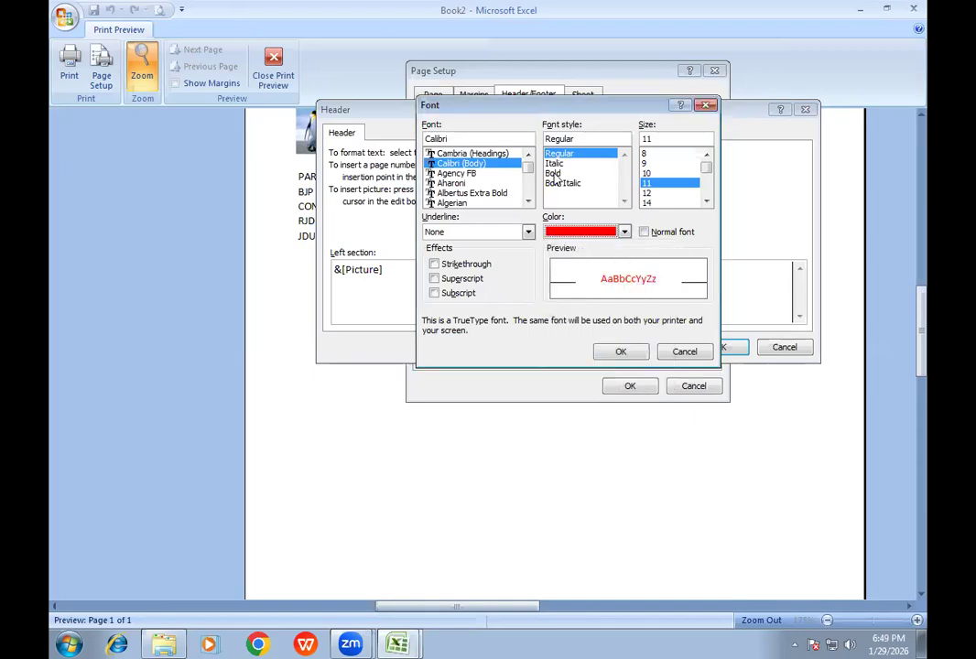
# - Make the center header text bold at size 16 and apply the header and page setup
pyautogui.click(555, 173)
pyautogui.click(655, 202)
pyautogui.click(705, 200)
pyautogui.click(661, 202)
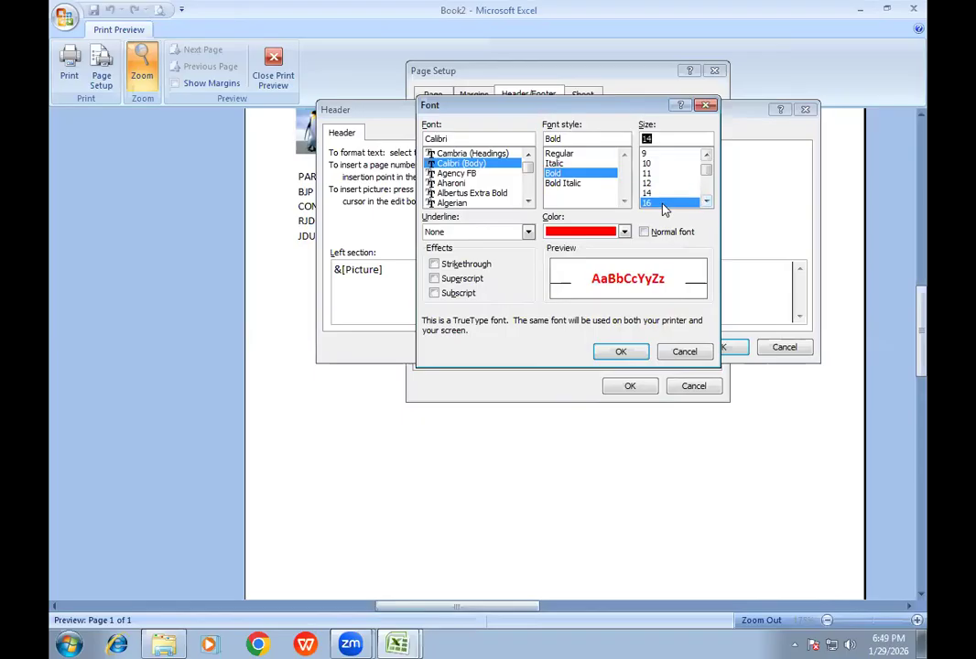
pyautogui.click(623, 352)
pyautogui.click(721, 349)
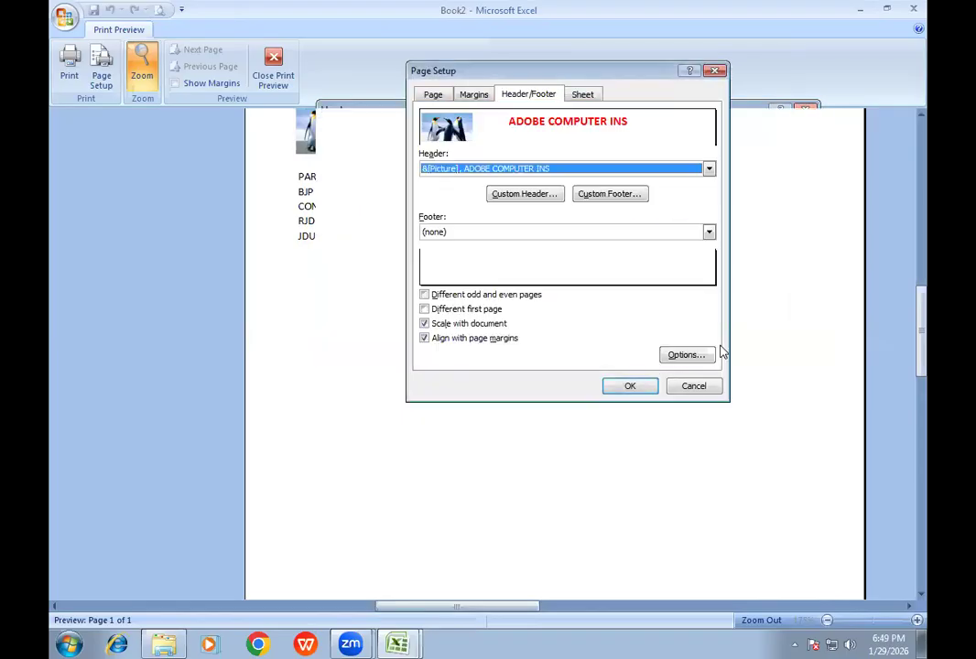
pyautogui.click(645, 389)
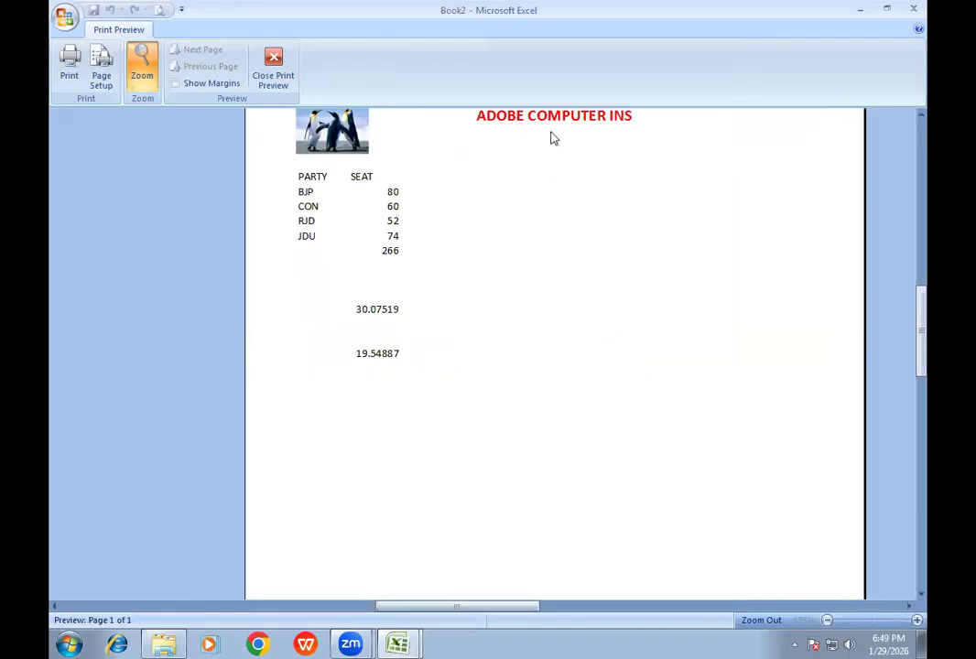
# - Insert the current time field in the header's right section and accept the custom header
pyautogui.click(552, 135)
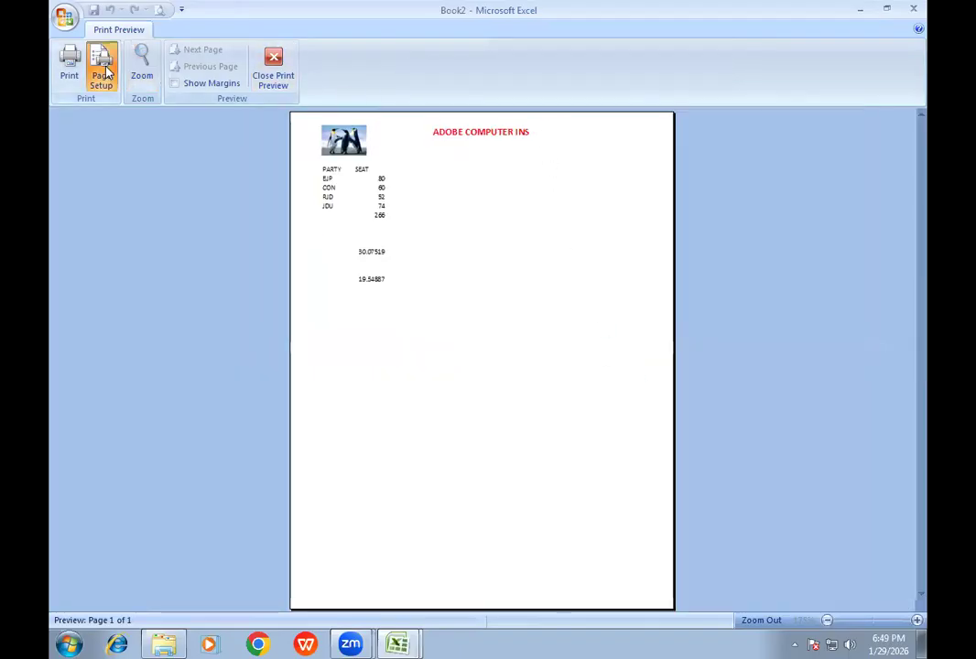
pyautogui.click(114, 76)
pyautogui.click(524, 193)
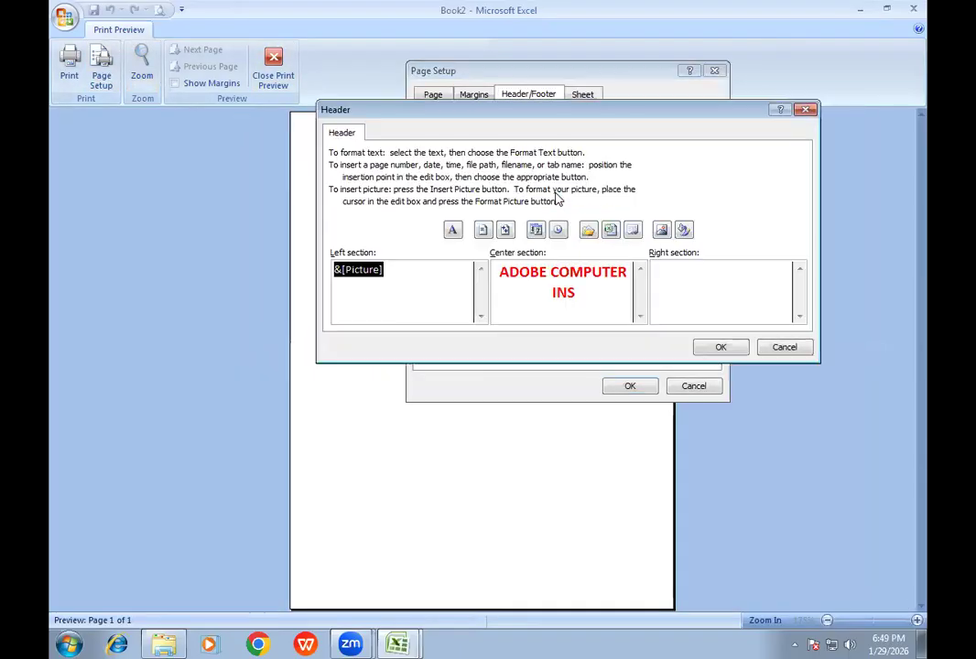
pyautogui.click(718, 267)
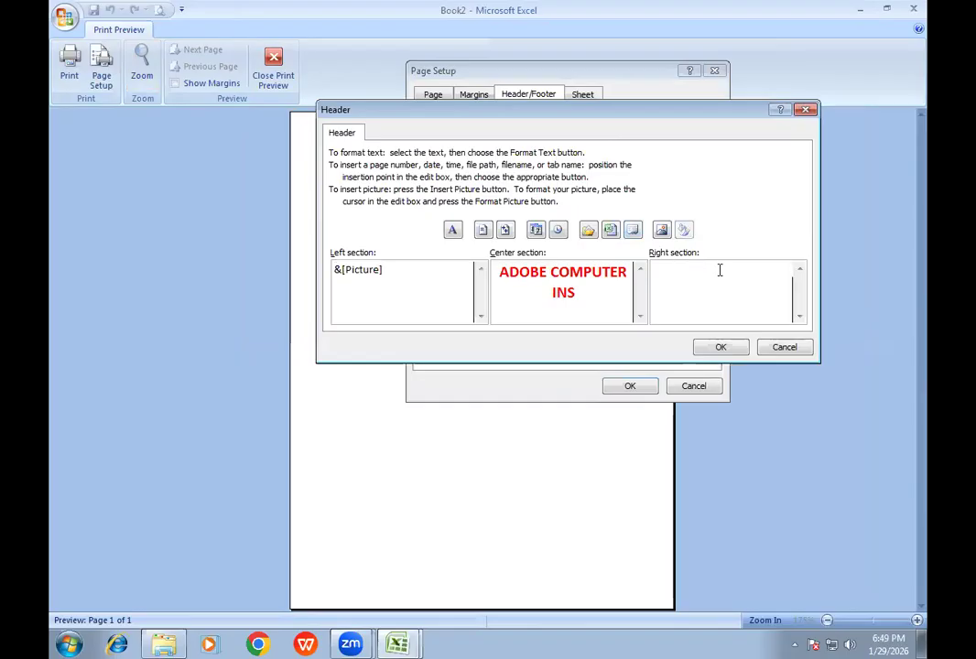
pyautogui.click(557, 233)
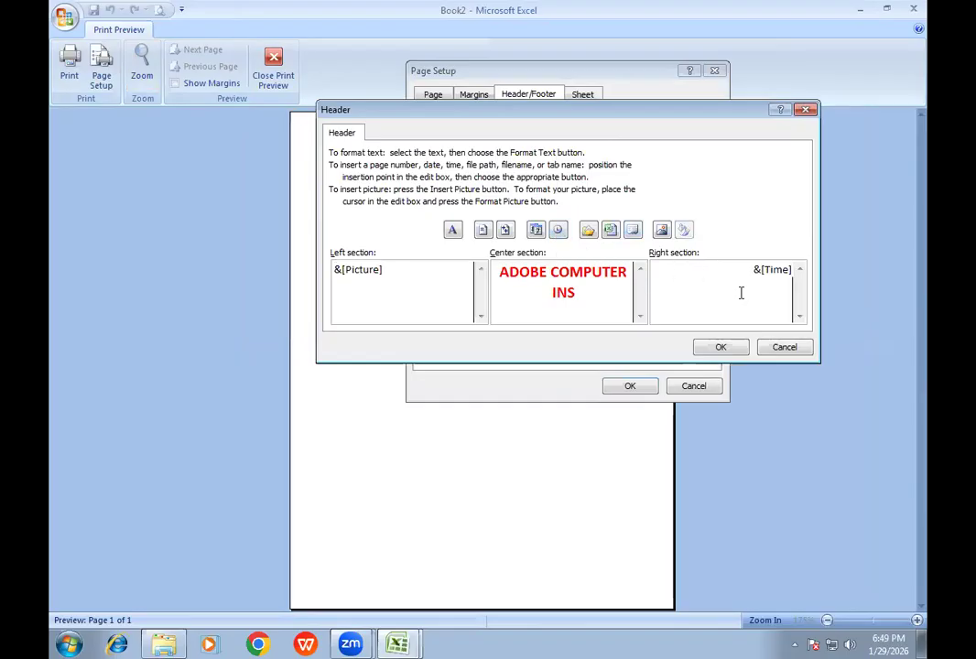
pyautogui.moveTo(745, 270); pyautogui.dragTo(765, 309)
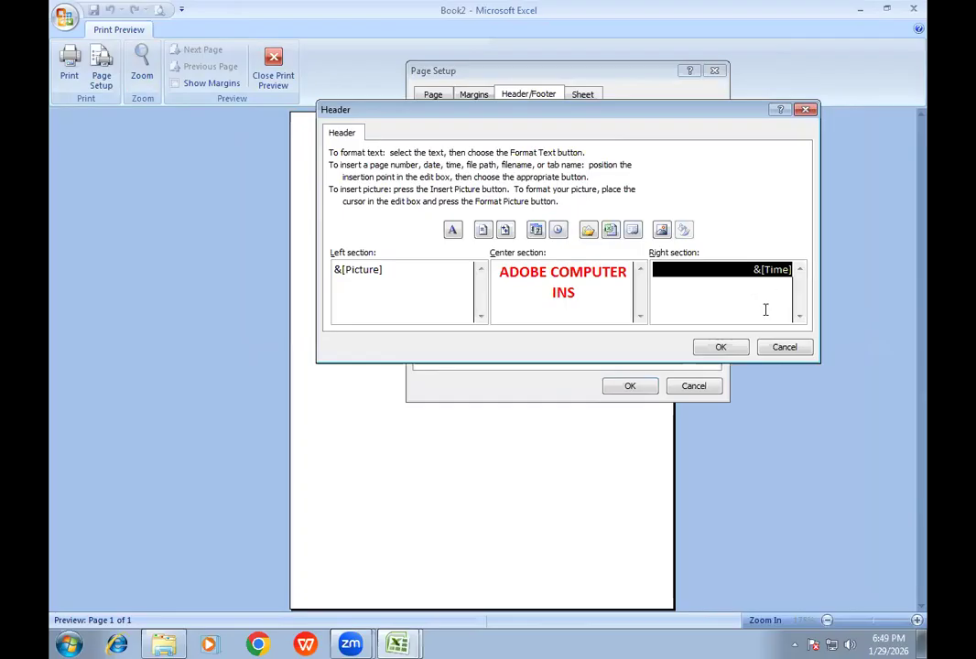
pyautogui.click(722, 348)
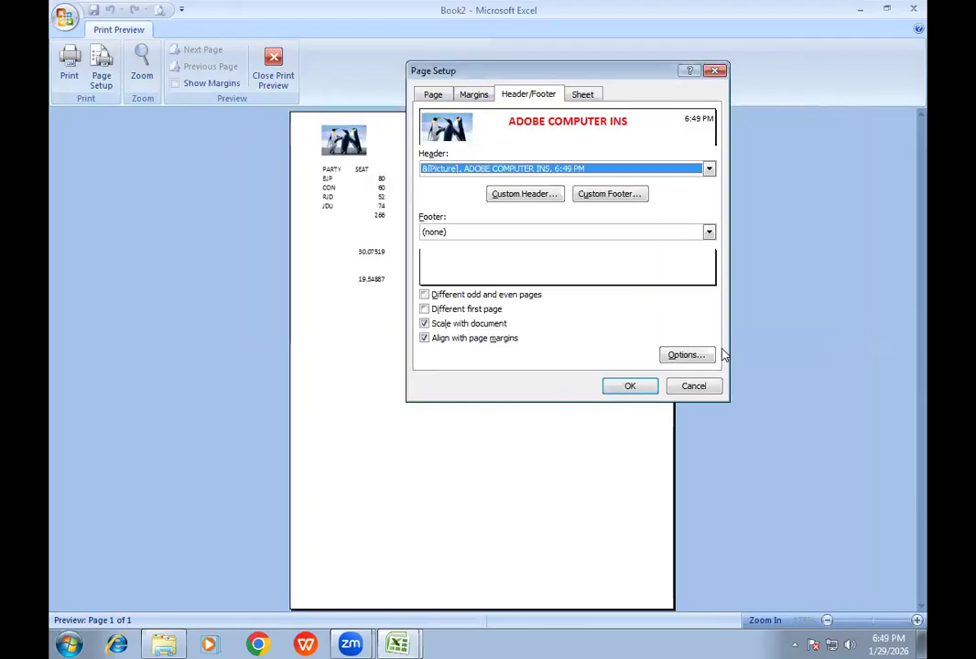
# - Create a custom footer with KIDWAIPURI, PATNA in the center section and the file path field in the right section
pyautogui.click(623, 199)
pyautogui.click(567, 279)
pyautogui.write('KIDWAIPU')
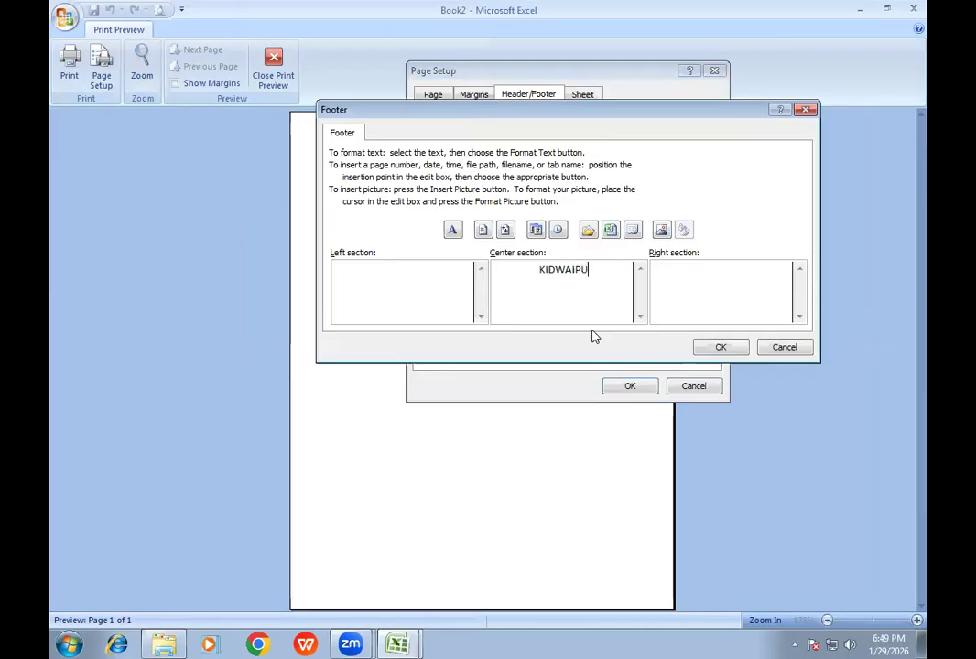
pyautogui.write('RI, PATNA')
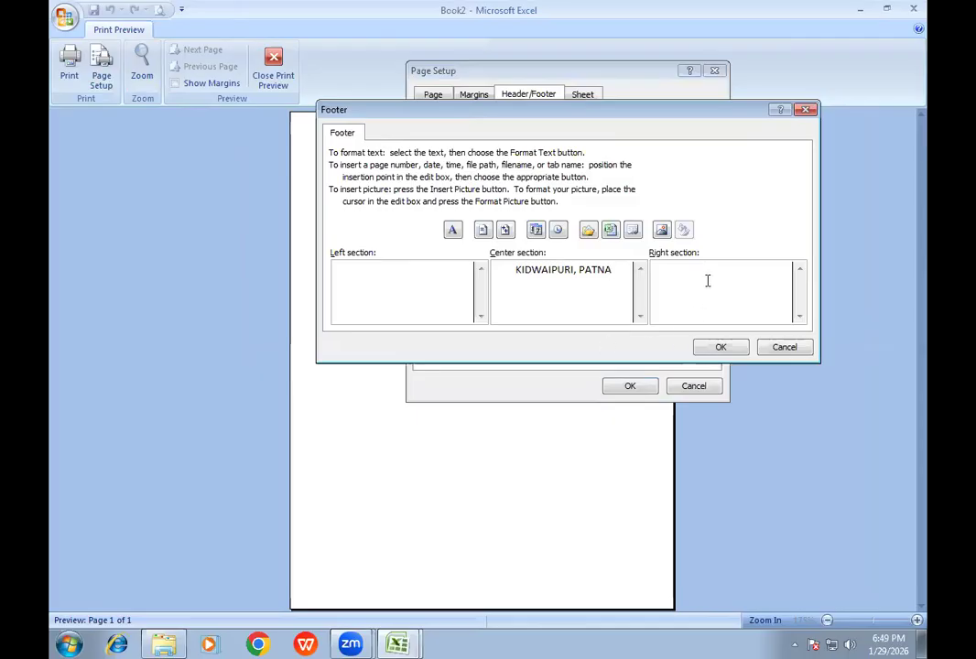
pyautogui.click(589, 232)
pyautogui.moveTo(562, 117); pyautogui.dragTo(438, 218)
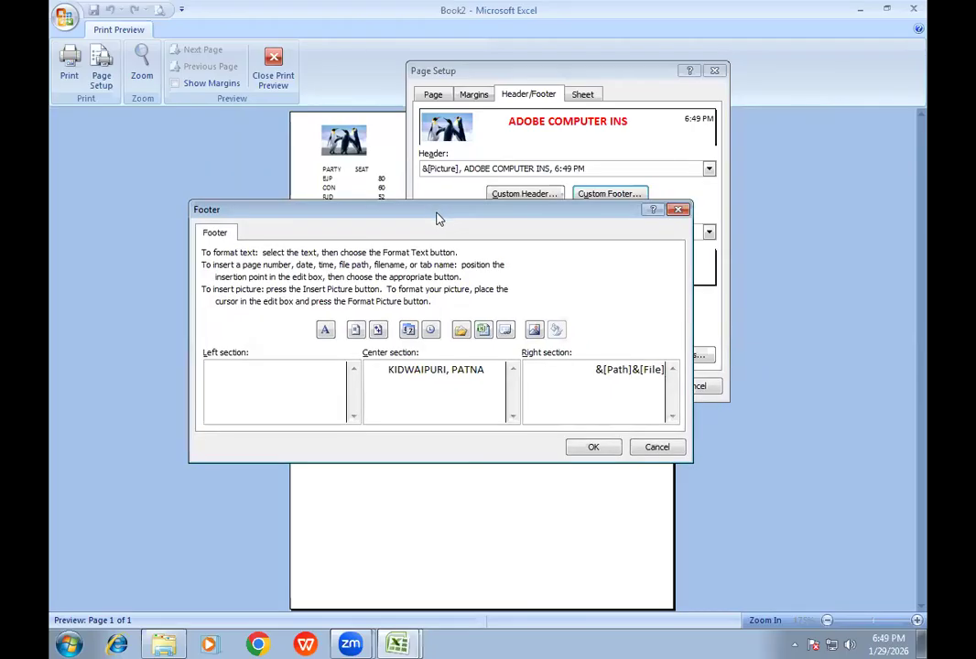
pyautogui.moveTo(443, 214); pyautogui.dragTo(473, 193)
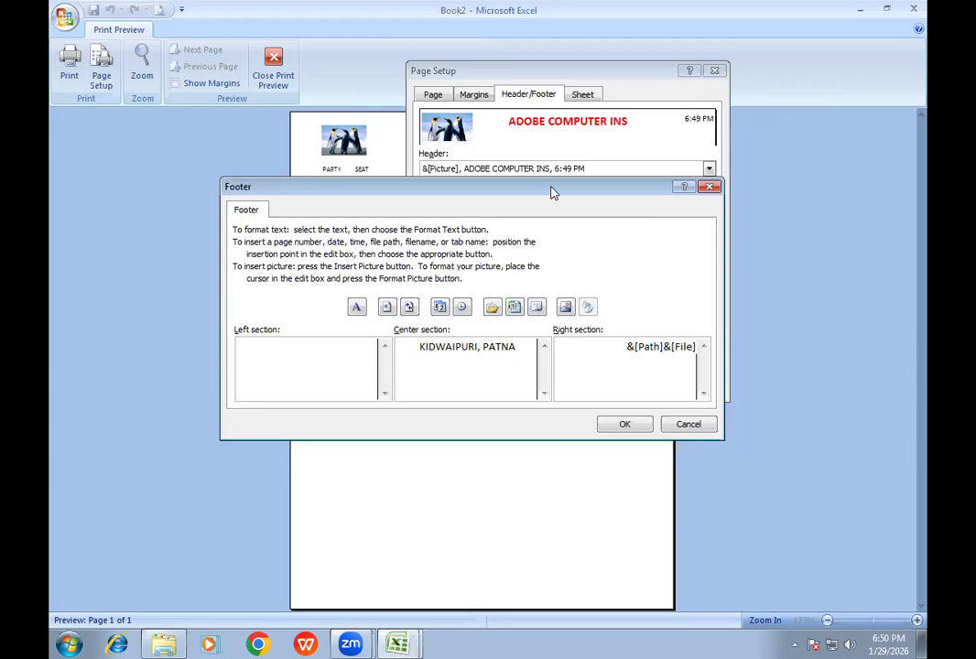
pyautogui.moveTo(550, 194); pyautogui.dragTo(577, 239)
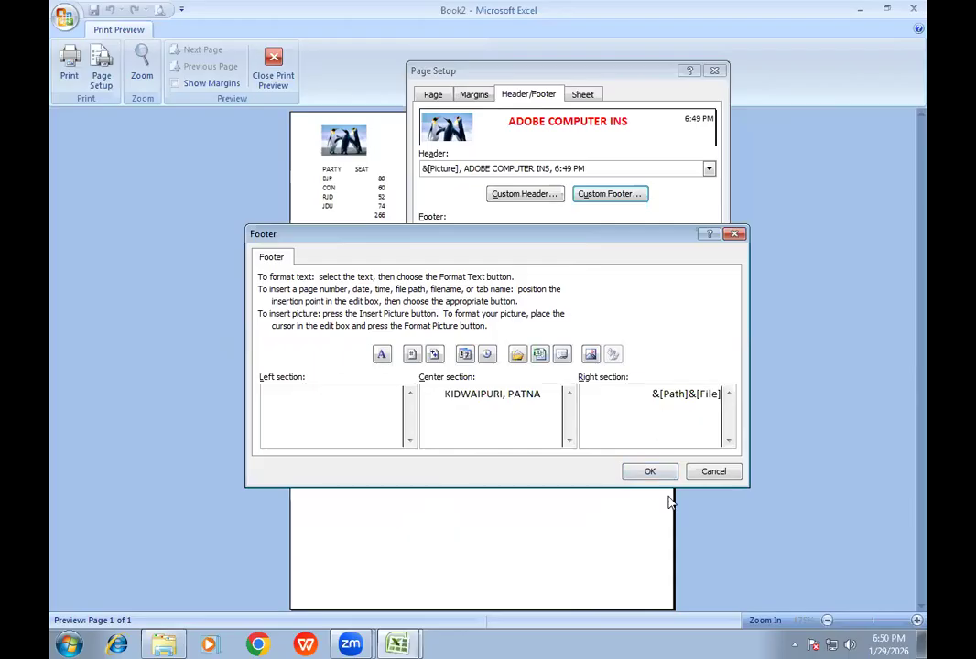
# - Insert the date field in the footer's left section, apply the page setup and check the footer up close in print preview
pyautogui.click(374, 409)
pyautogui.click(464, 356)
pyautogui.click(648, 471)
pyautogui.click(629, 385)
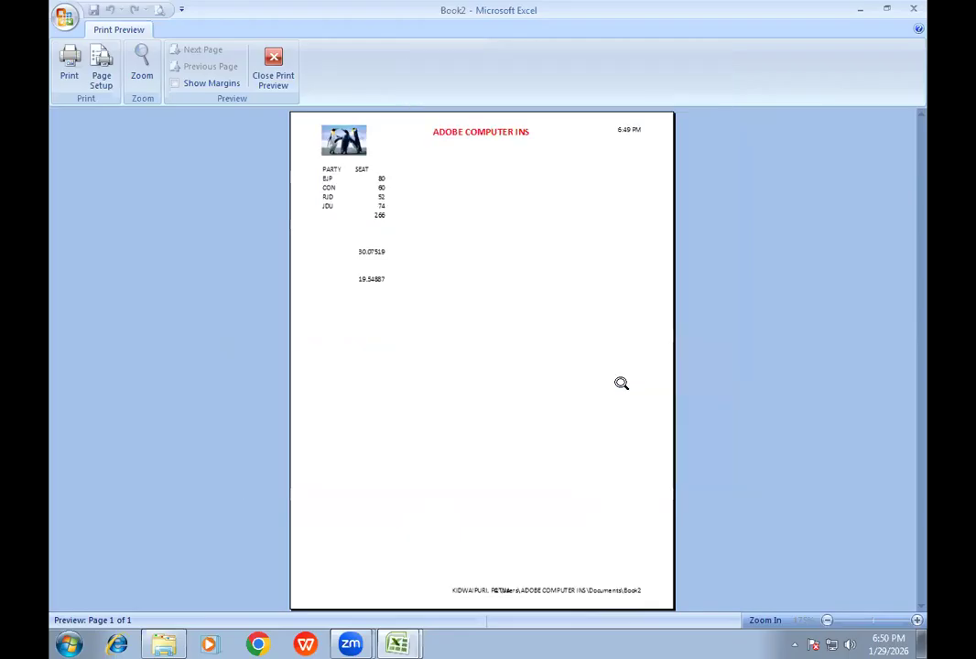
pyautogui.click(586, 526)
pyautogui.click(588, 543)
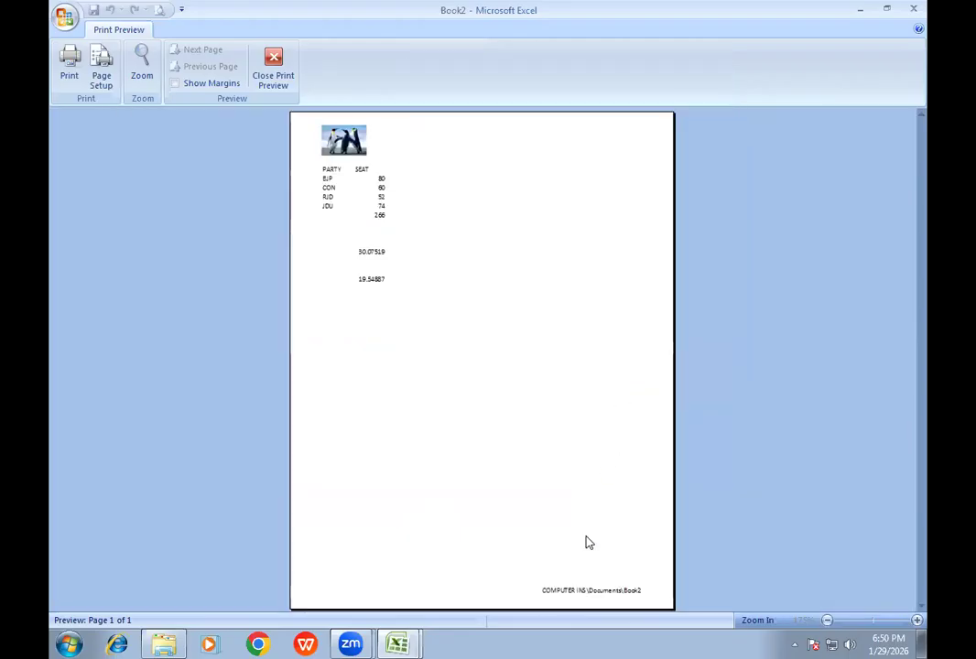
pyautogui.click(584, 542)
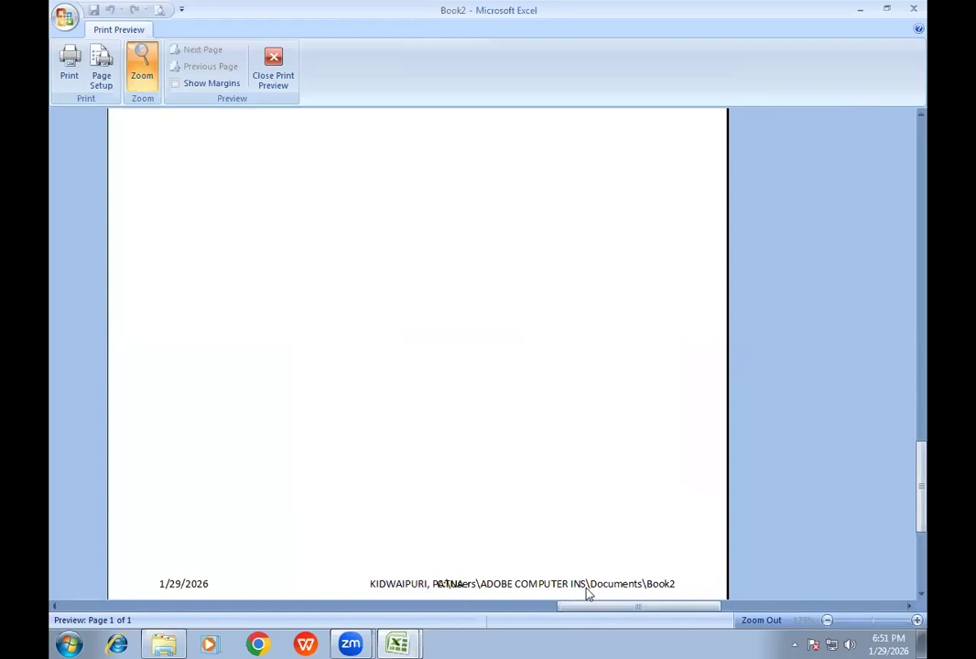
pyautogui.click(278, 90)
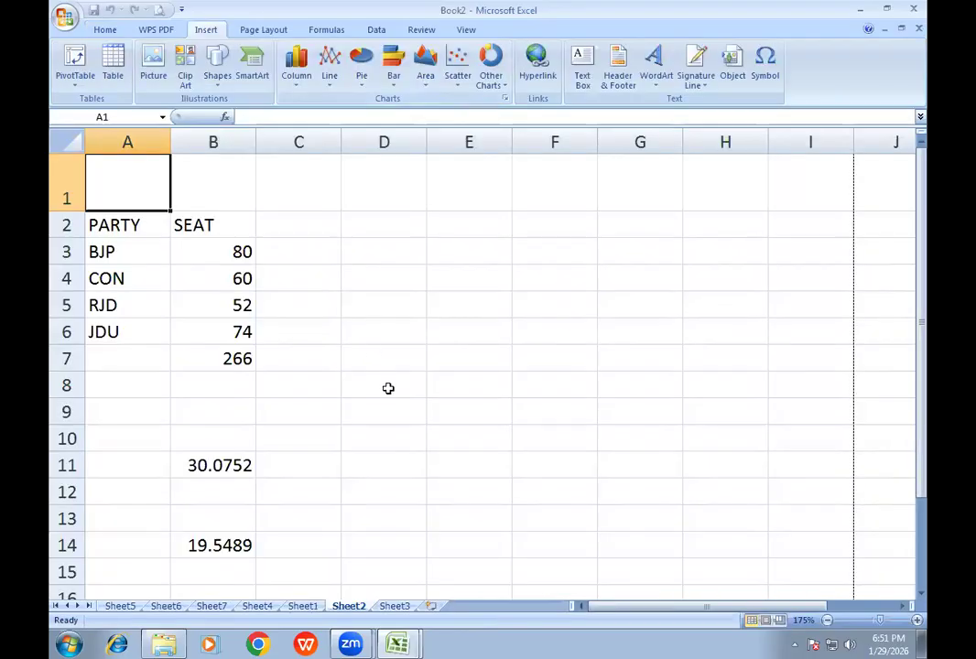
# - Save the workbook as RAJU on Local Disk (N:) and check the footer's file path in print preview
pyautogui.hotkey('ctrl', 's')
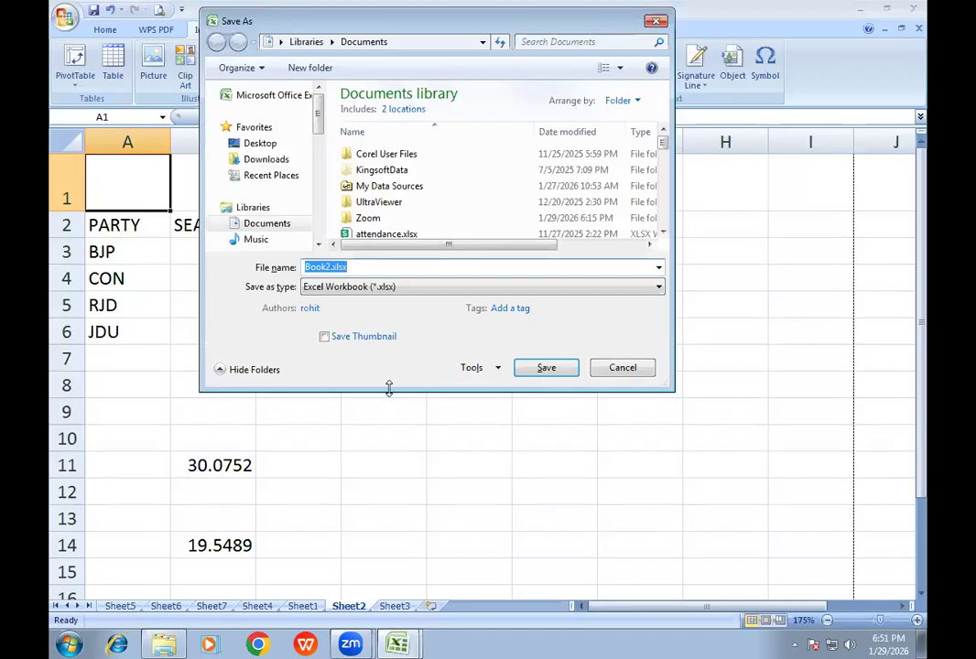
pyautogui.scroll(-2, 325, 168)
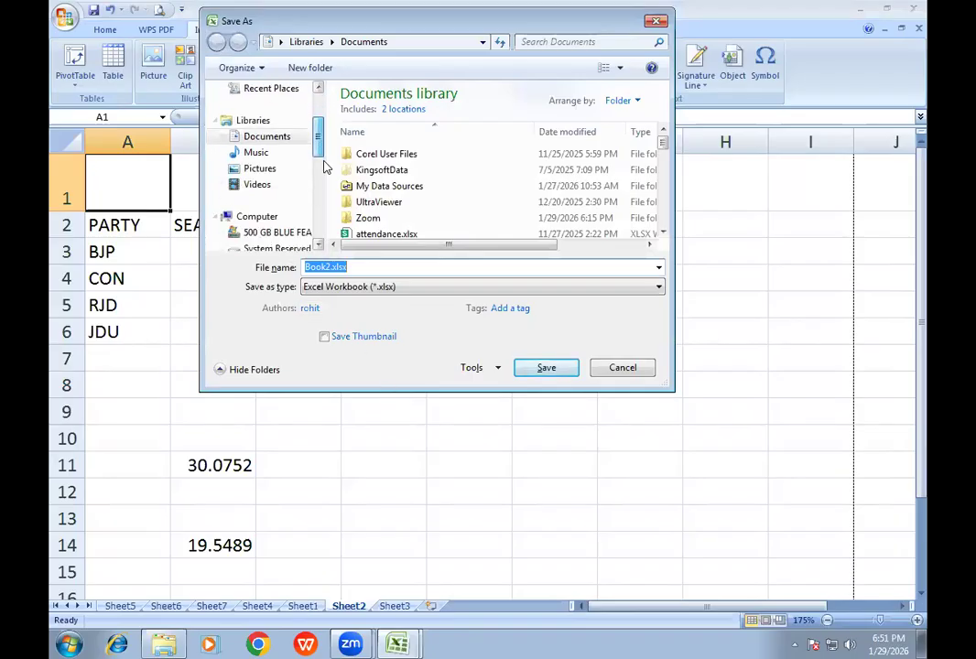
pyautogui.scroll(-4, 325, 168)
pyautogui.moveTo(327, 213); pyautogui.dragTo(324, 206)
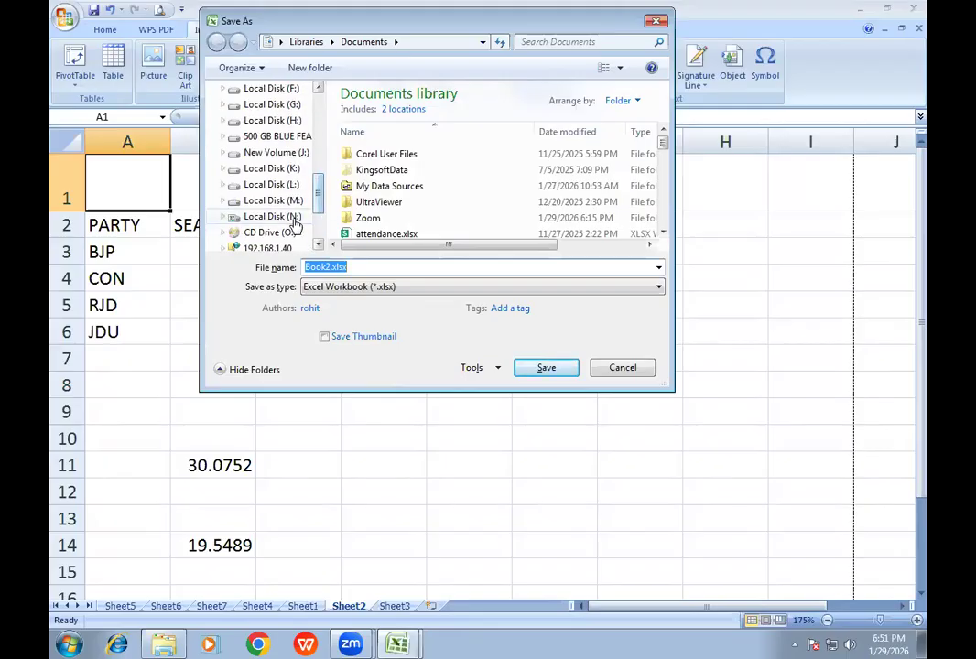
pyautogui.click(292, 220)
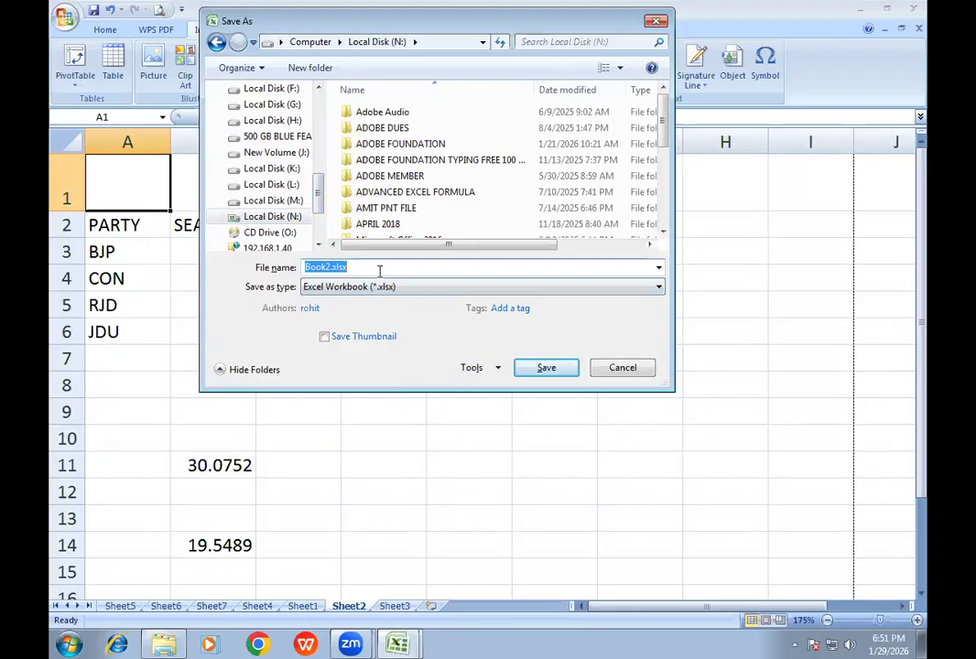
pyautogui.write('R')
pyautogui.write('AJU')
pyautogui.press('Return')
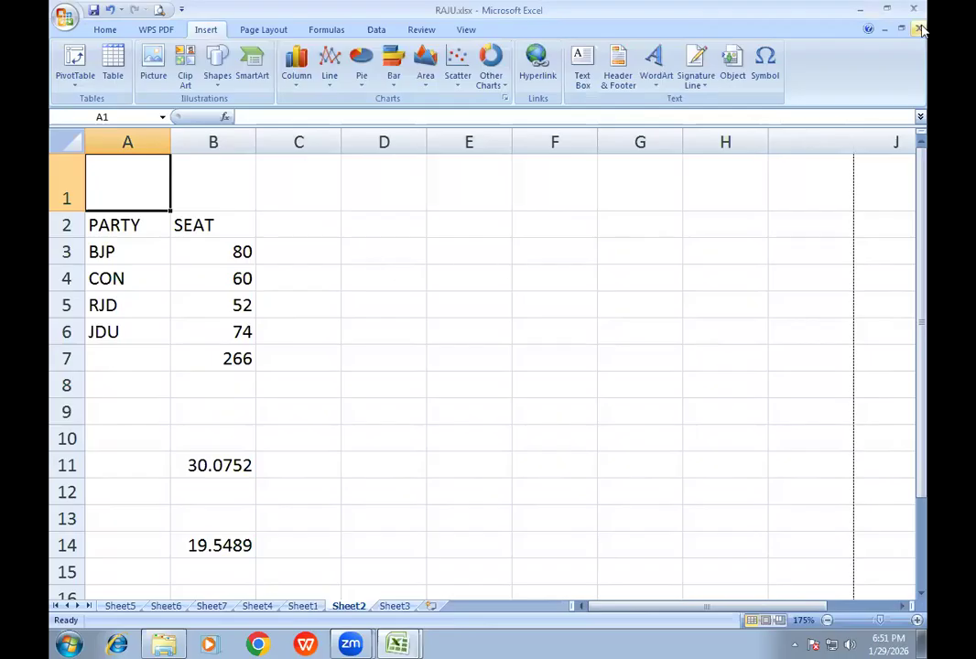
pyautogui.click(159, 9)
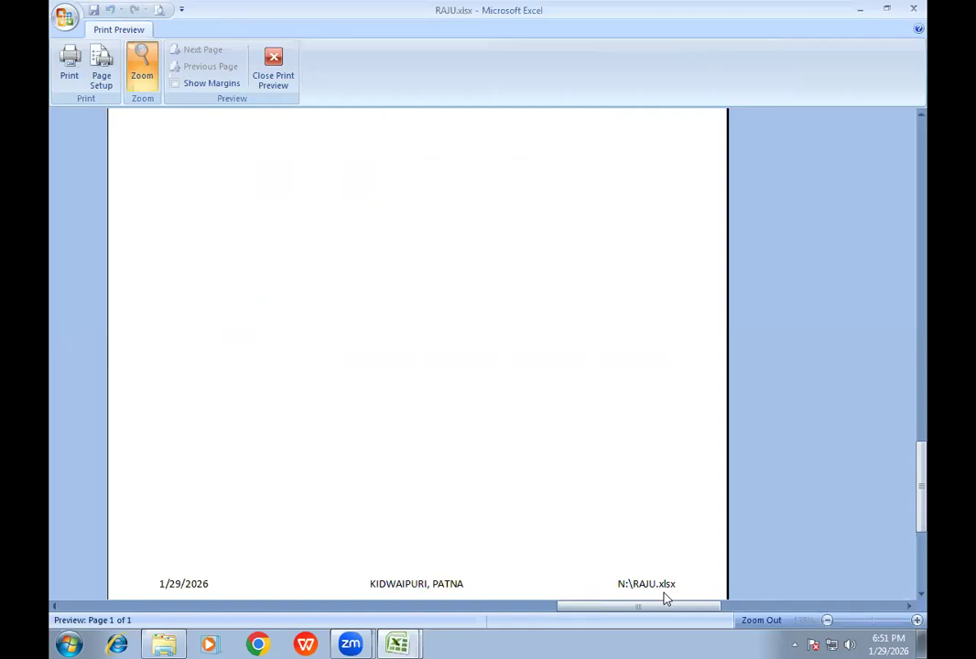
# - Examine the whole page and the footer's file path in print preview, and return to the worksheet
pyautogui.click(497, 401)
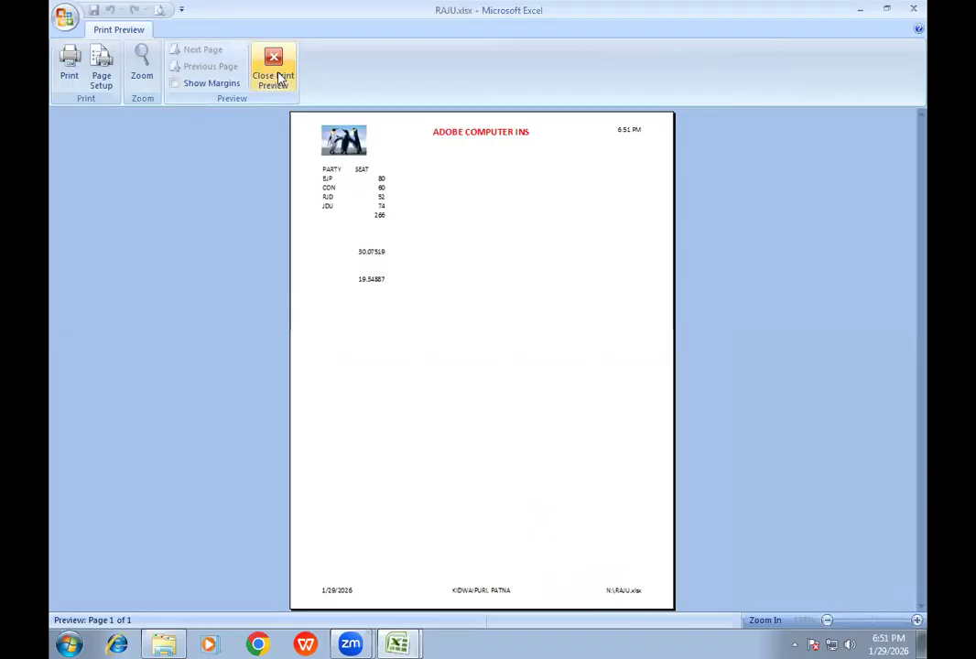
pyautogui.click(618, 593)
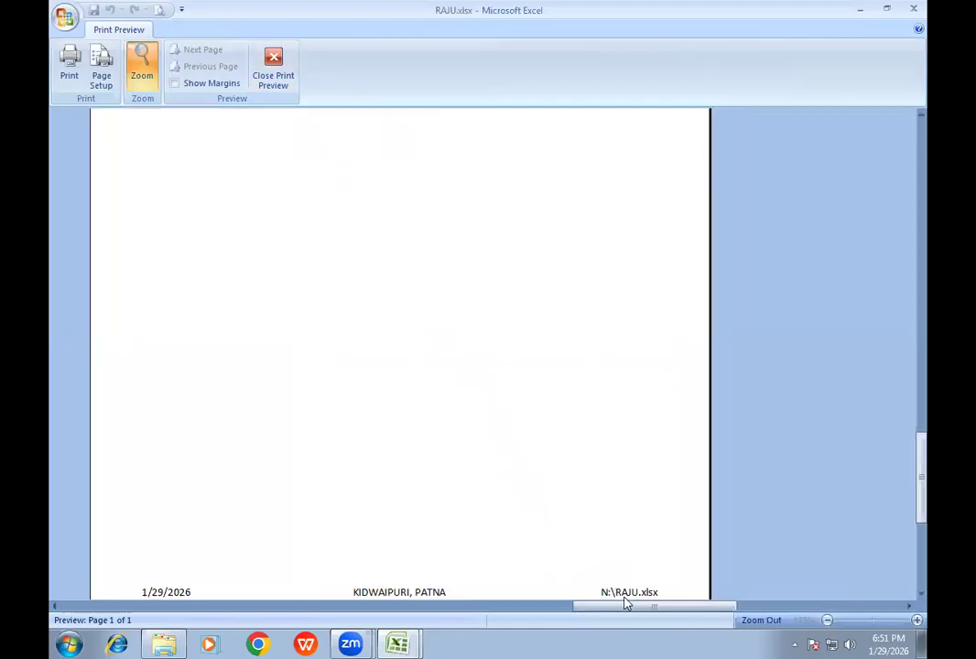
pyautogui.click(266, 84)
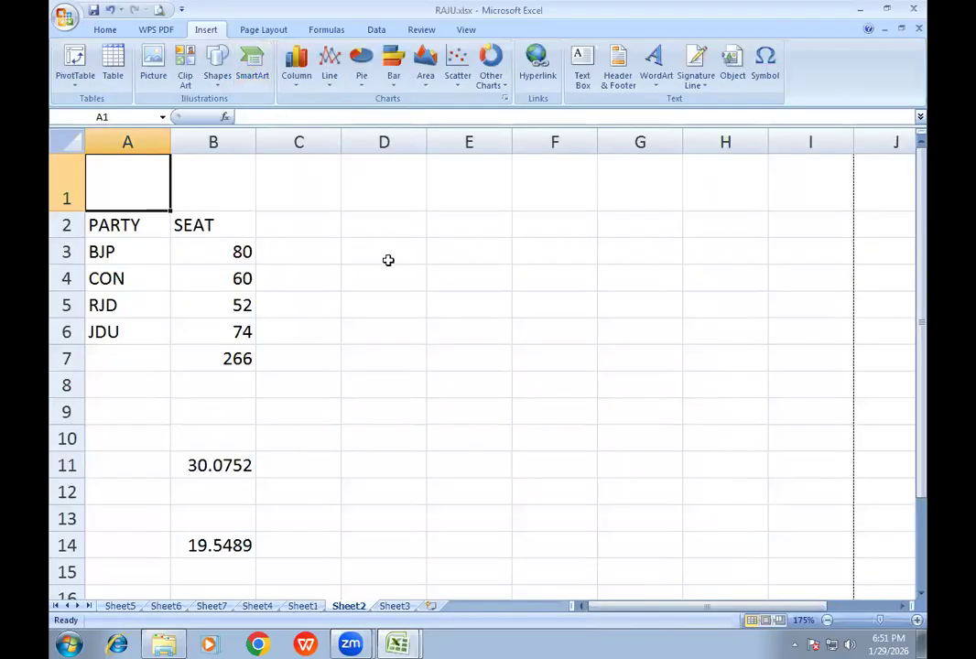
# - Enter RTRY in cell C46 and TYRYTR in cell C99 so Sheet2 has content on further printed pages
pyautogui.scroll(-12, 421, 310)
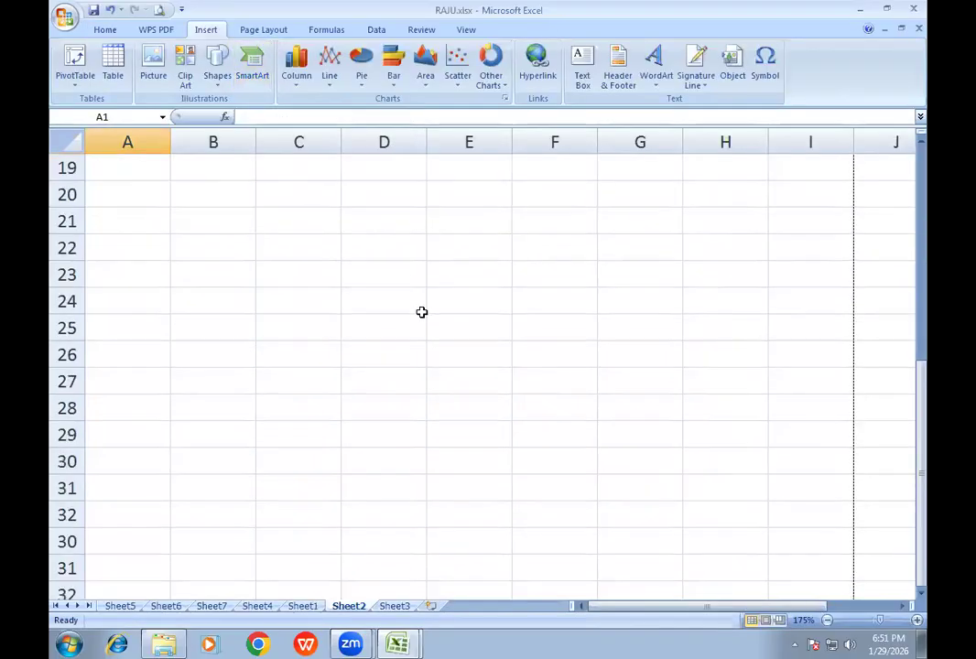
pyautogui.click(275, 415)
pyautogui.write('RTR')
pyautogui.scroll(-18, 330, 431)
pyautogui.write('Y')
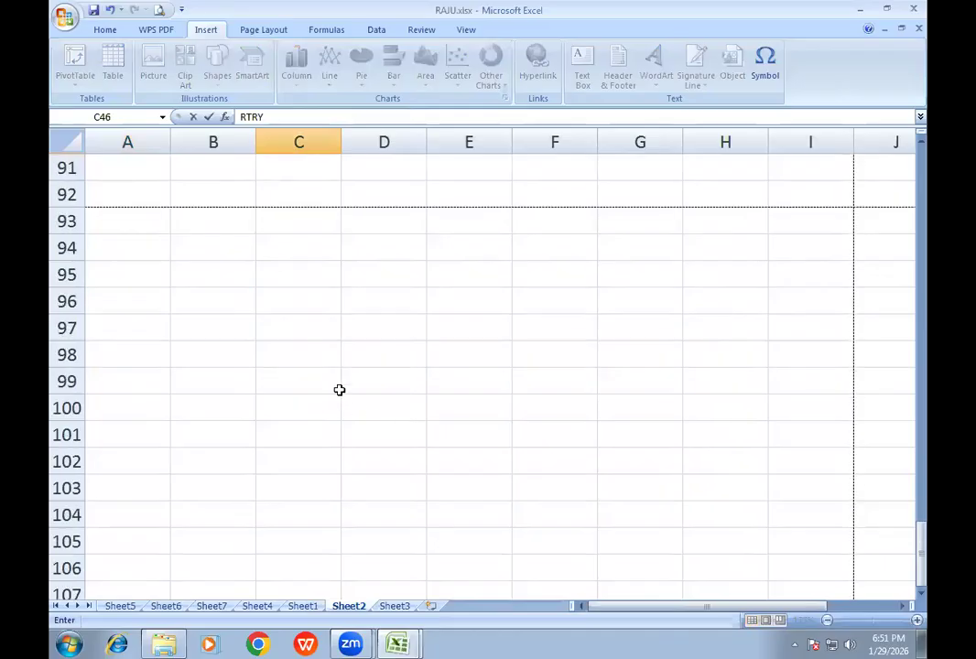
pyautogui.click(334, 385)
pyautogui.write('TYRYTR')
pyautogui.click(432, 354)
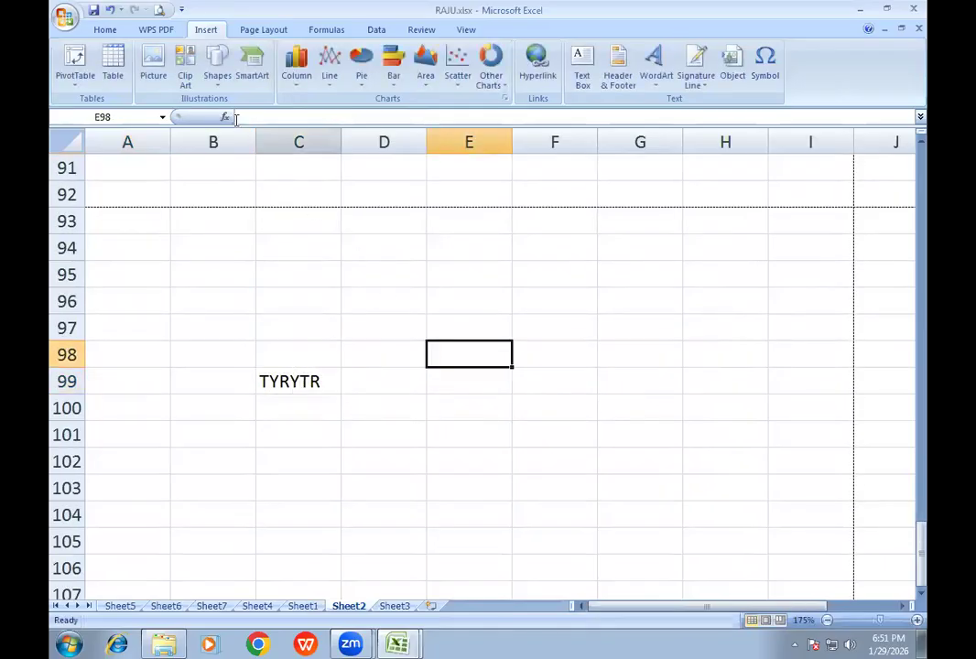
# - Preview all printed pages of Sheet2 to check the repeated header and footer, and close the preview
pyautogui.click(159, 10)
pyautogui.click(403, 191)
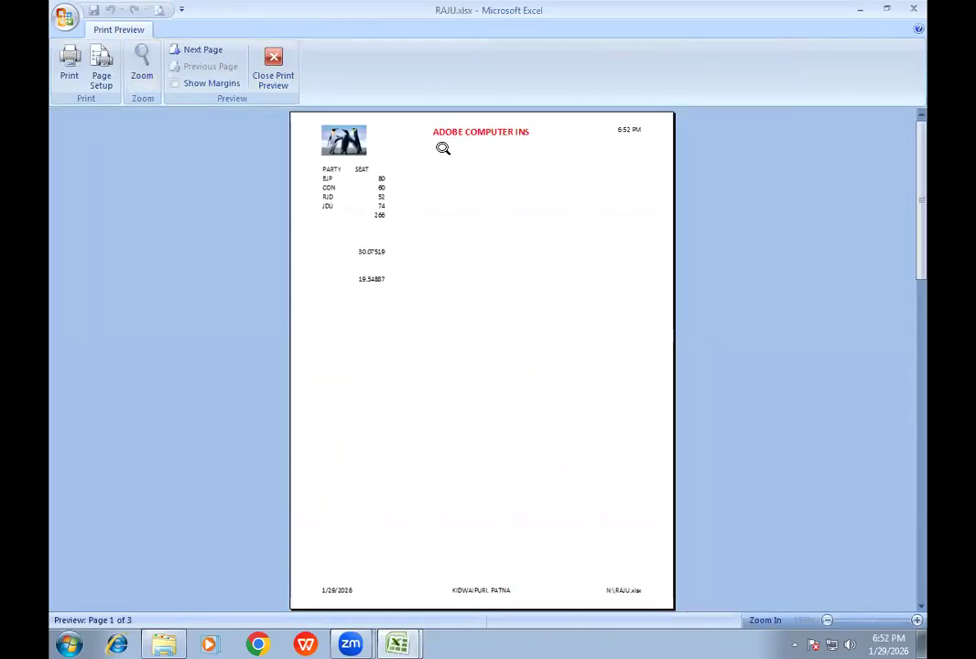
pyautogui.click(203, 50)
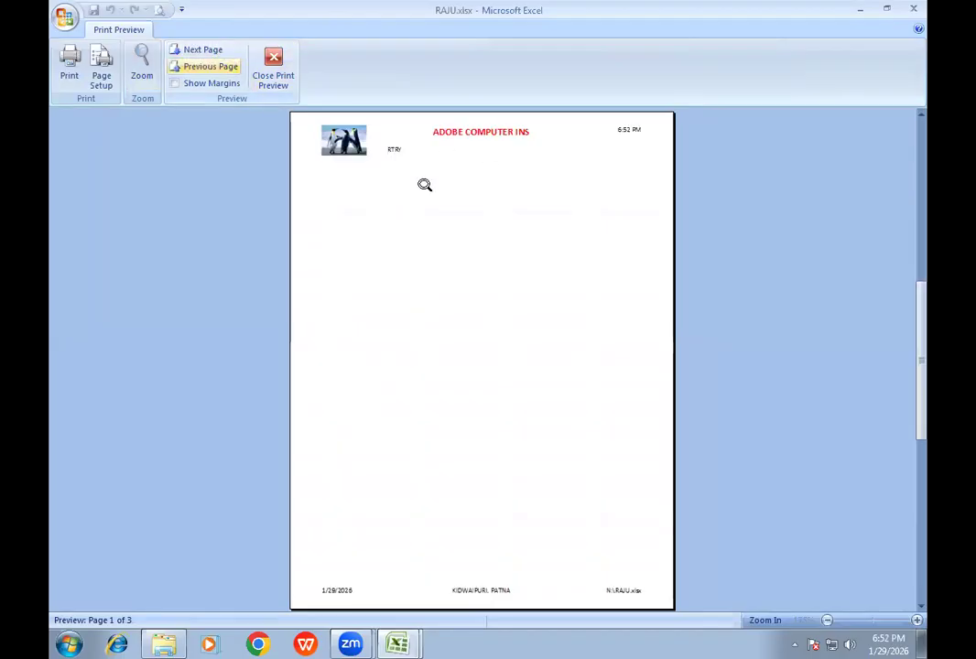
pyautogui.click(206, 50)
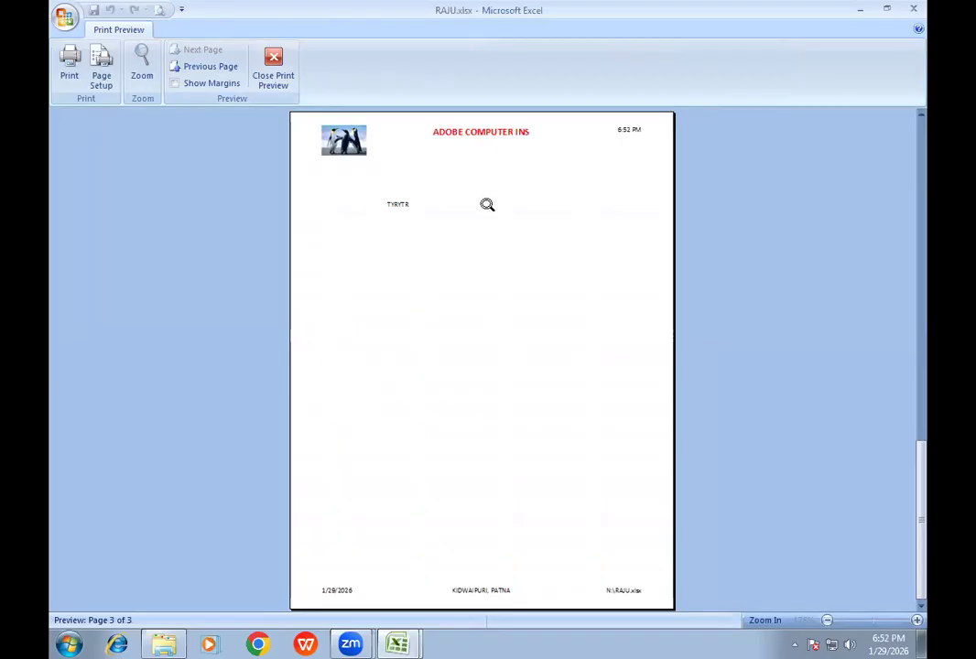
pyautogui.click(271, 87)
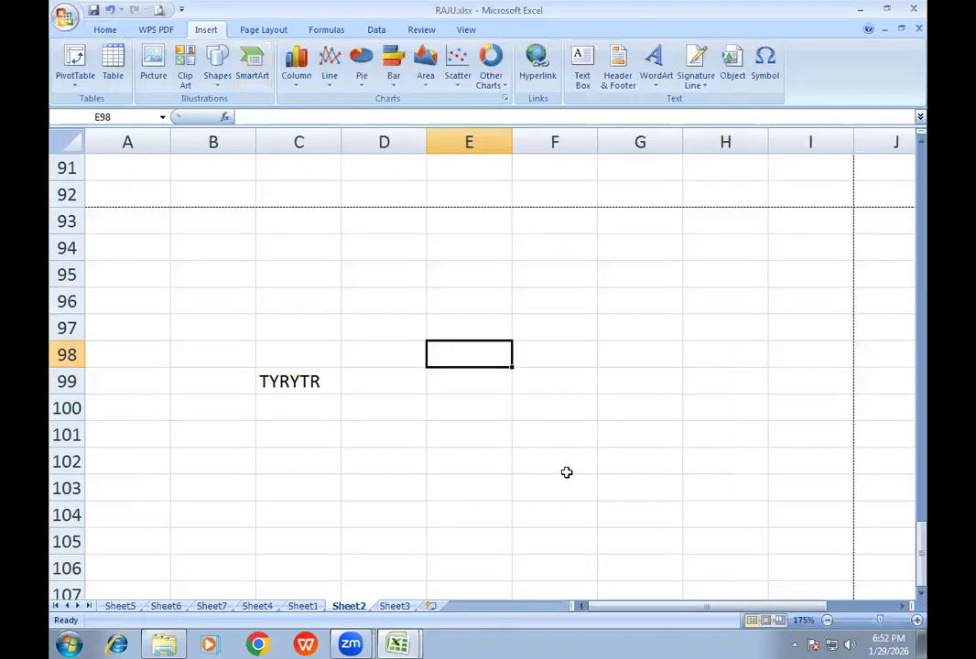
# - Close the RAJU workbook with its changes saved and minimize the remaining Book1 window
pyautogui.click(912, 9)
pyautogui.click(443, 363)
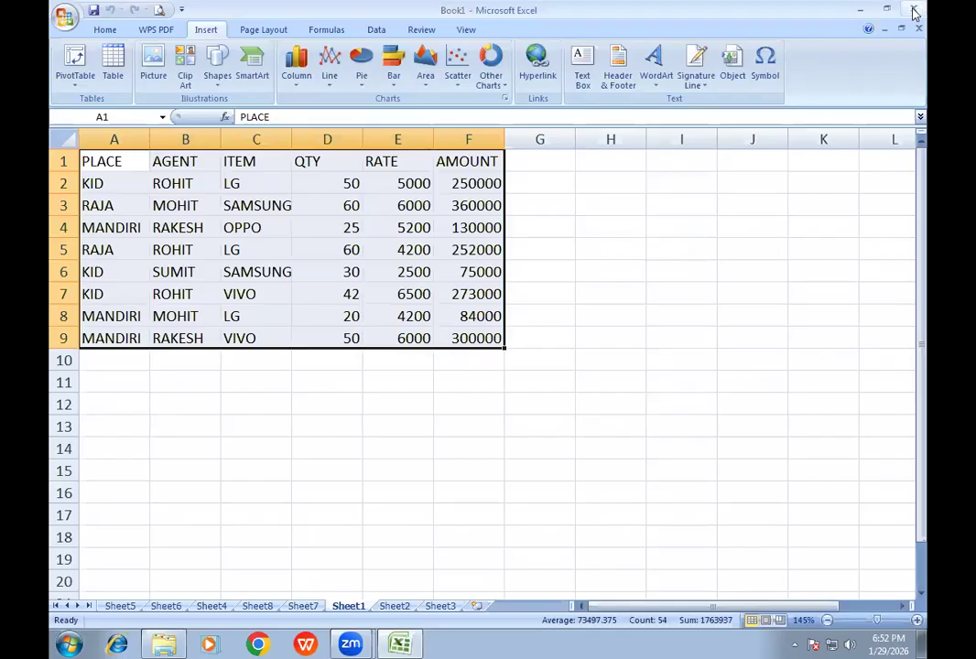
pyautogui.click(860, 8)
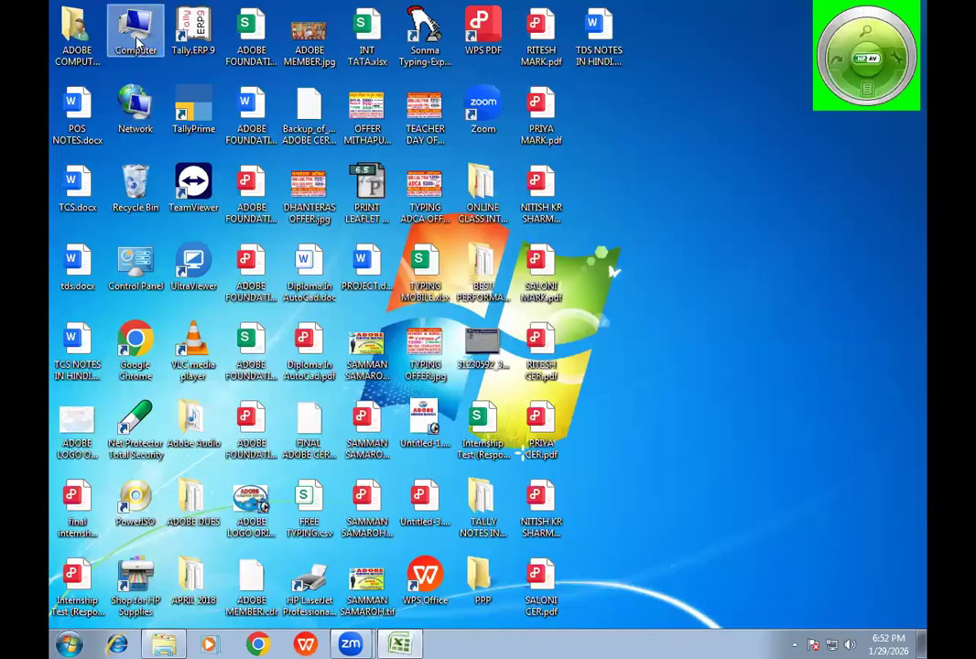
# - Switch to Windows Explorer, maximize the Computer window, open Local Disk (N:) and select the RAJU.xlsx file
pyautogui.doubleClick(134, 32)
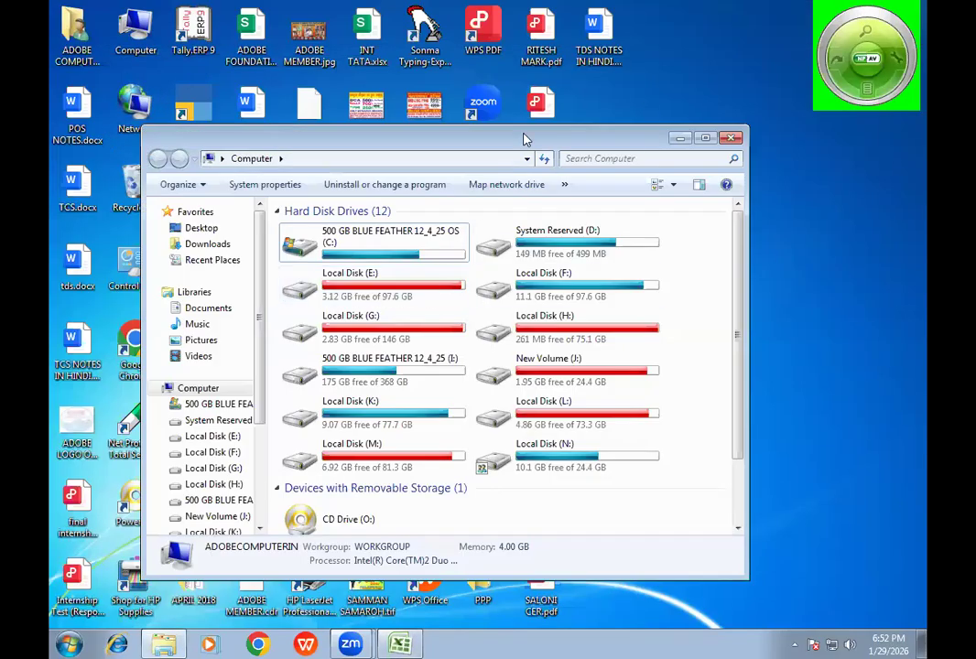
pyautogui.doubleClick(526, 138)
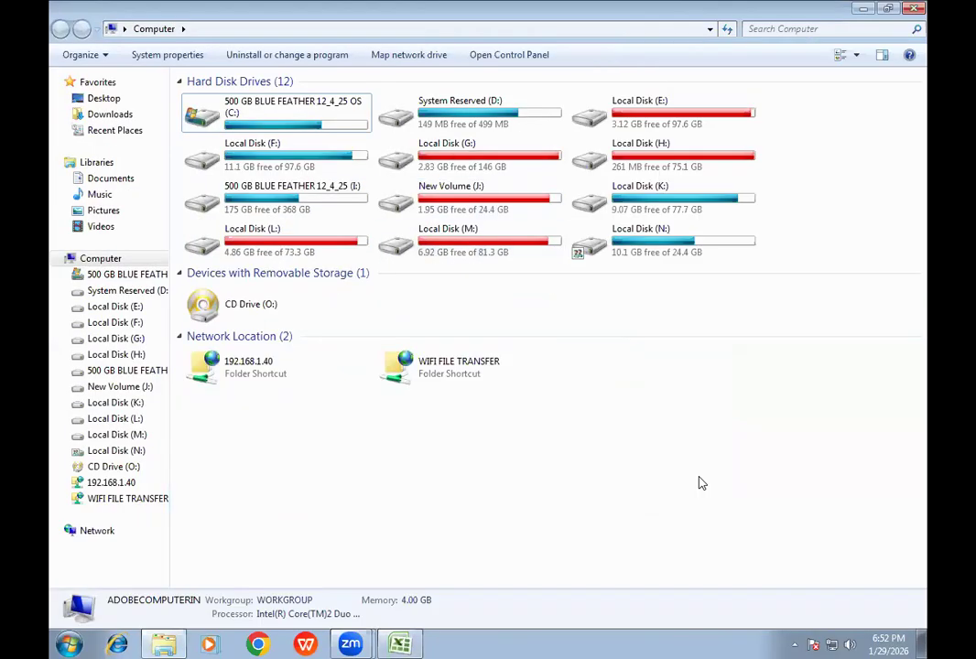
pyautogui.doubleClick(641, 252)
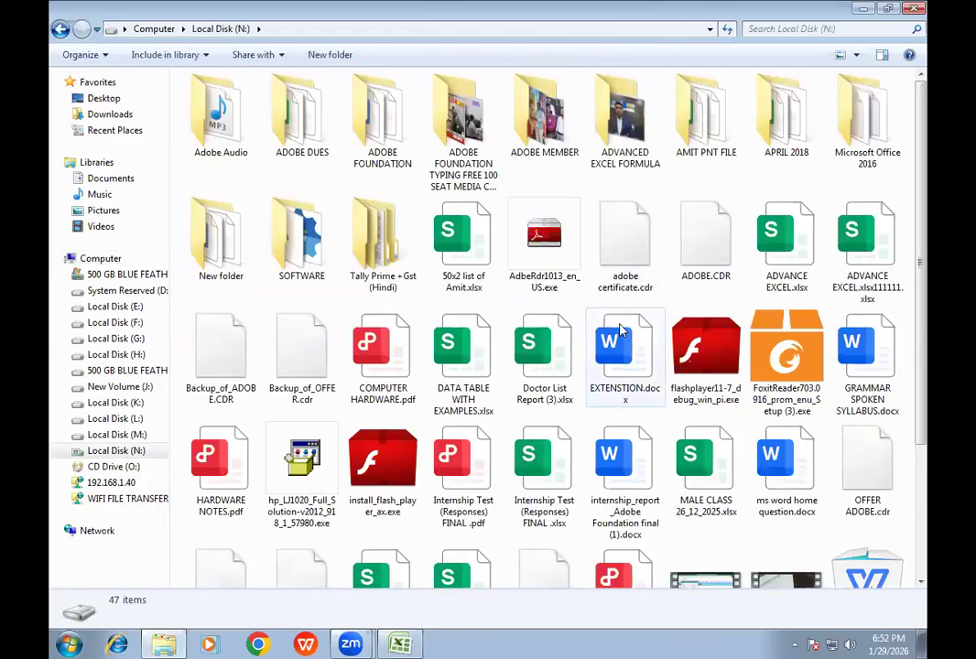
pyautogui.click(621, 273)
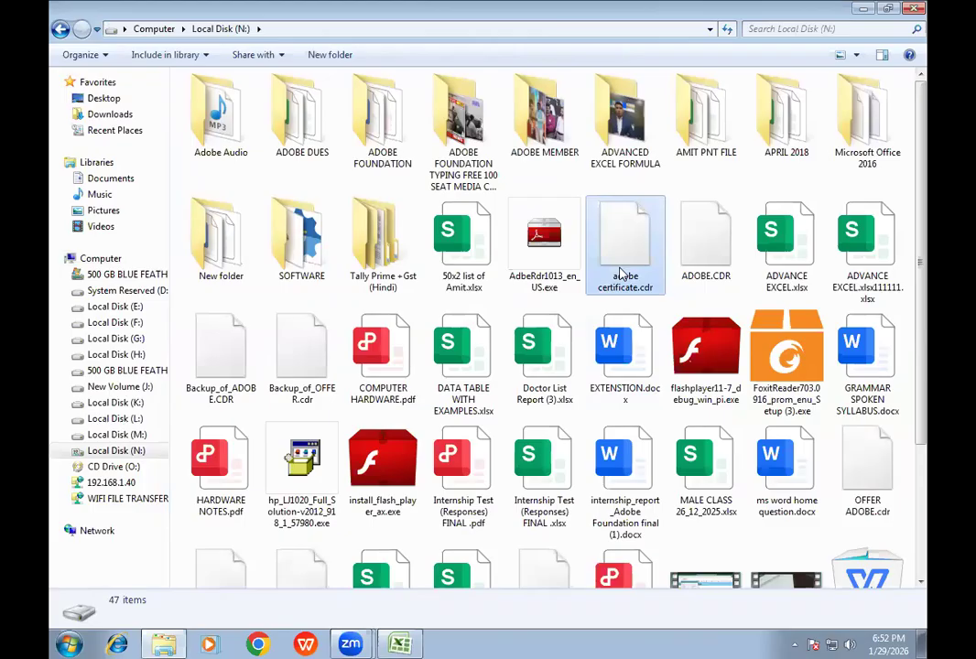
pyautogui.press('r')
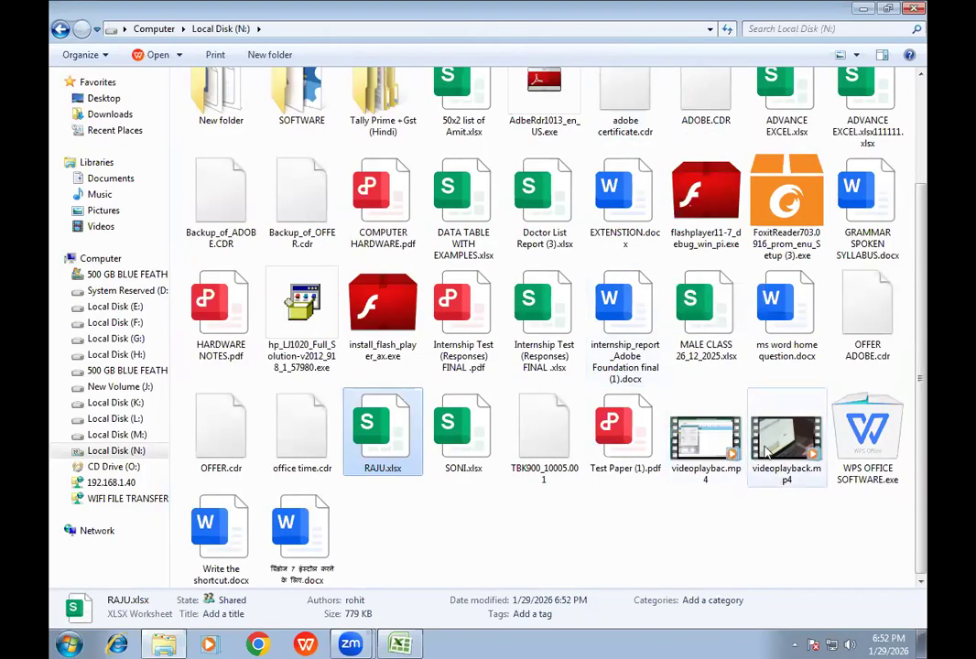
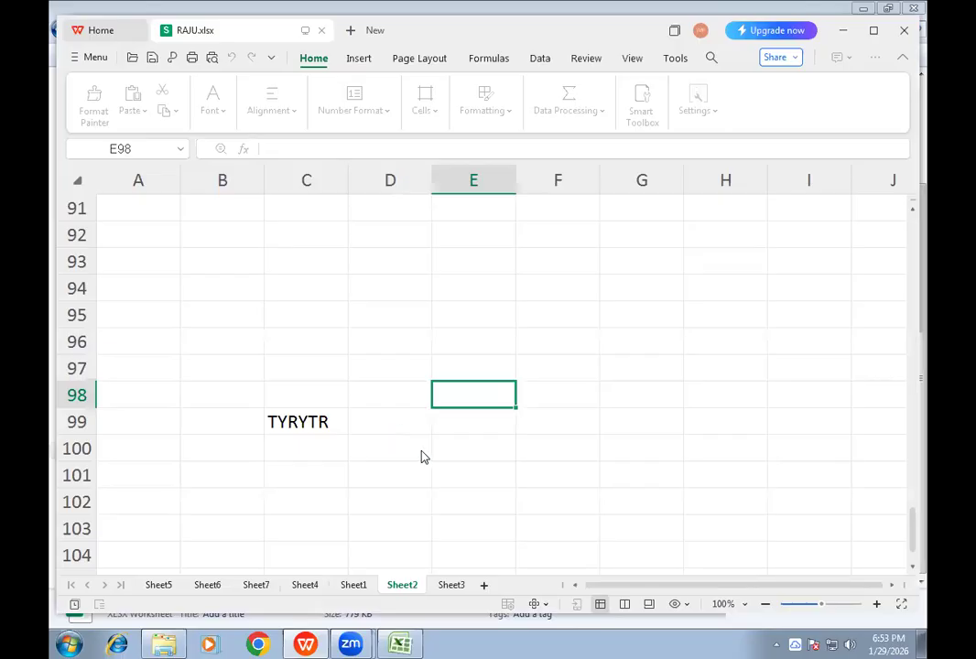
# - Look through Sheet2 of RAJU.xlsx, close the workbook, and close the Local Disk (N:) window
pyautogui.click(339, 422)
pyautogui.scroll(13, 428, 386)
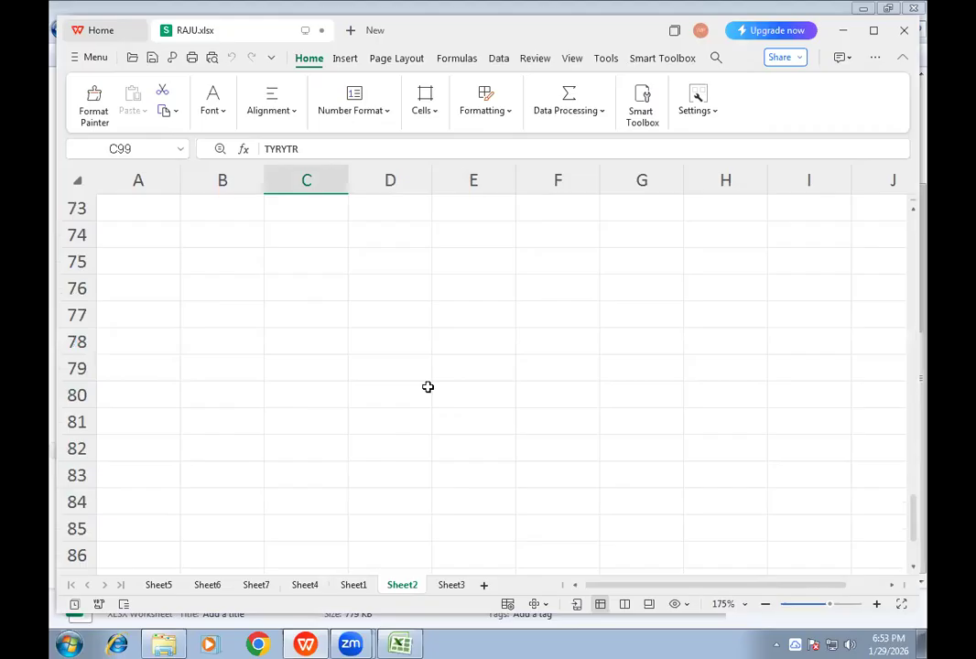
pyautogui.scroll(15, 427, 386)
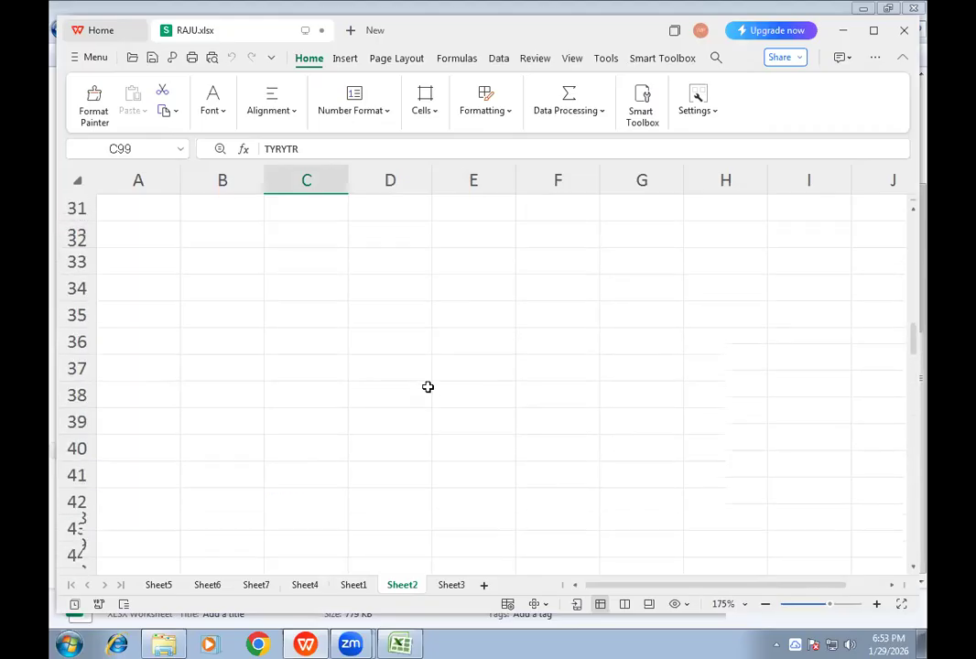
pyautogui.click(903, 35)
pyautogui.click(513, 333)
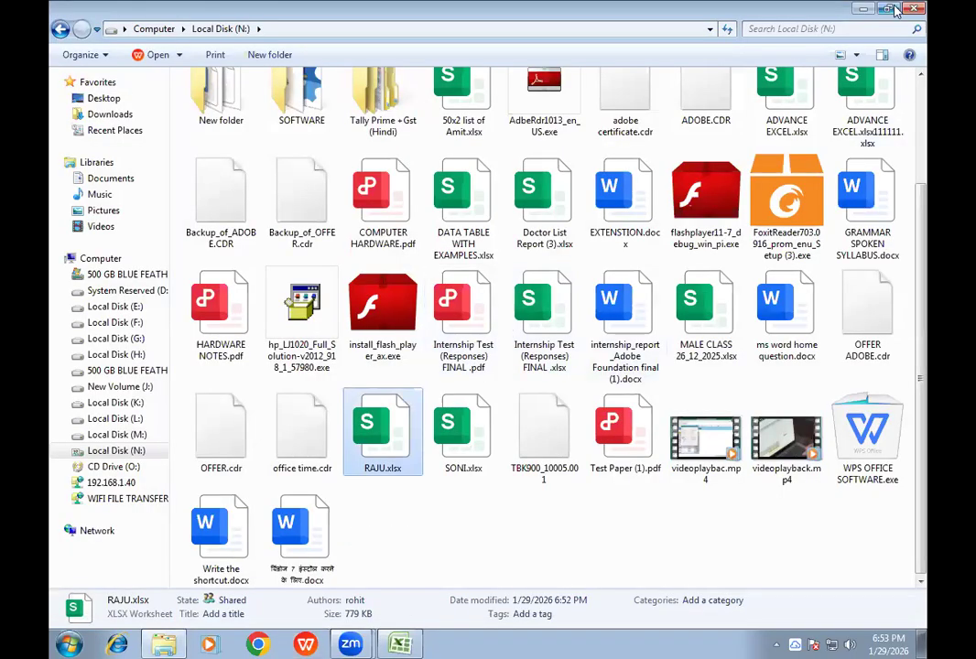
pyautogui.click(912, 11)
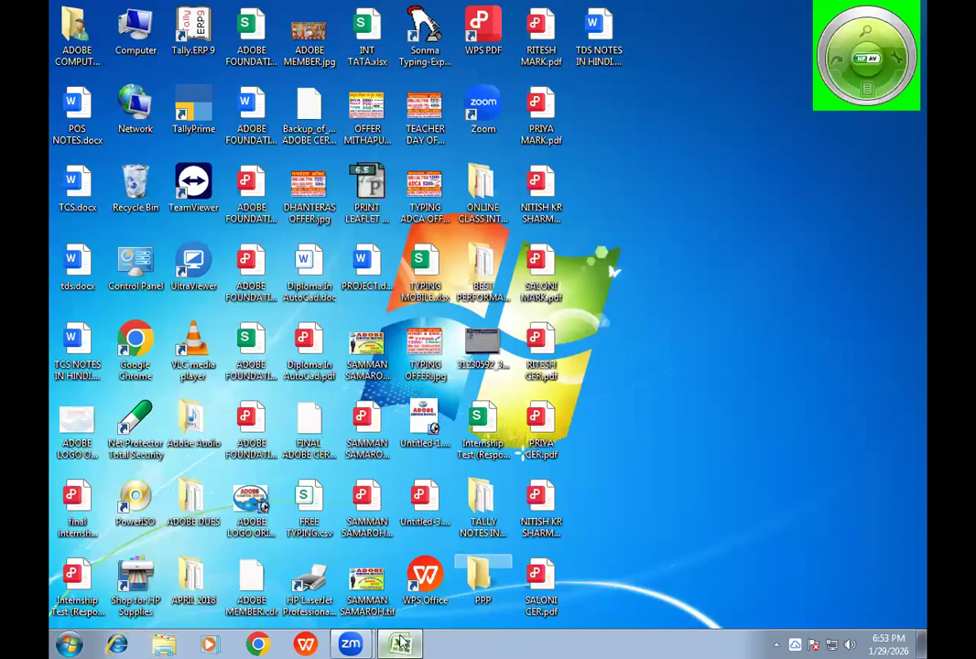
# - Switch to Microsoft Excel with Book1 and open the recent document RAJU.xlsx
pyautogui.click(399, 643)
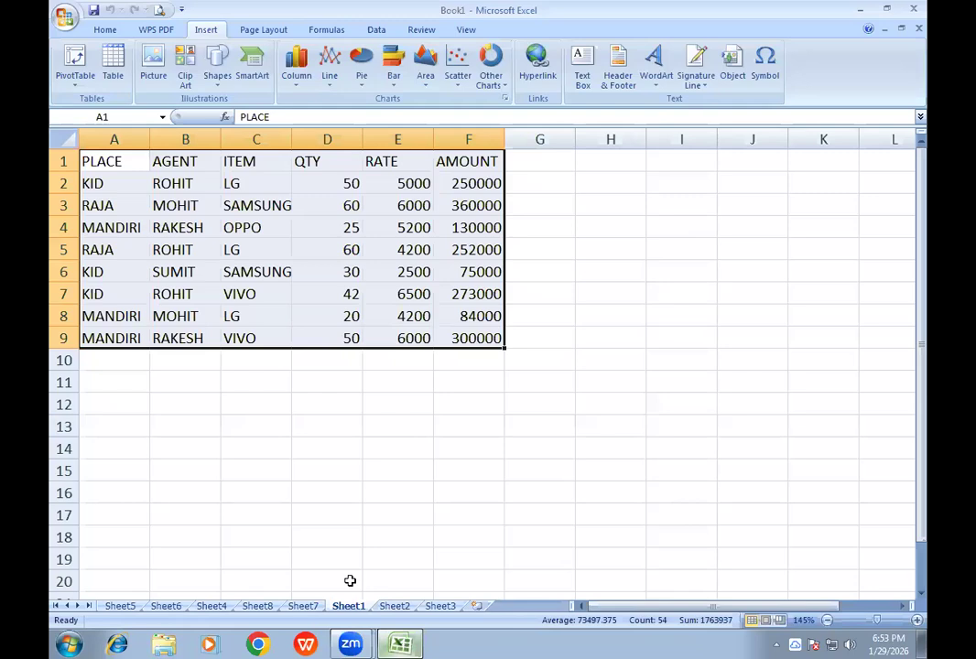
pyautogui.moveTo(404, 644)
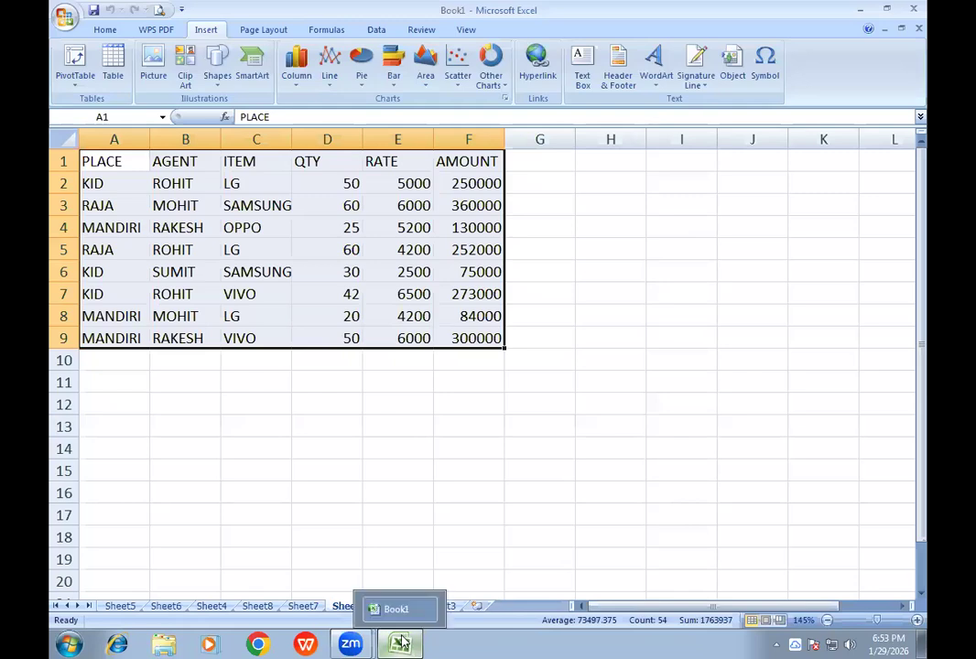
pyautogui.click(395, 617)
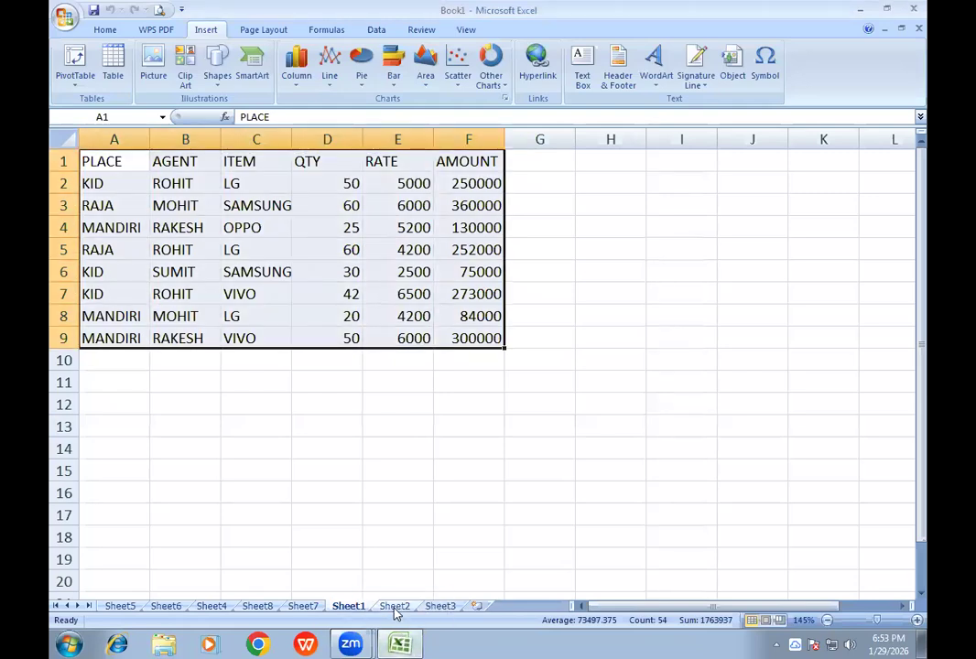
pyautogui.click(396, 644)
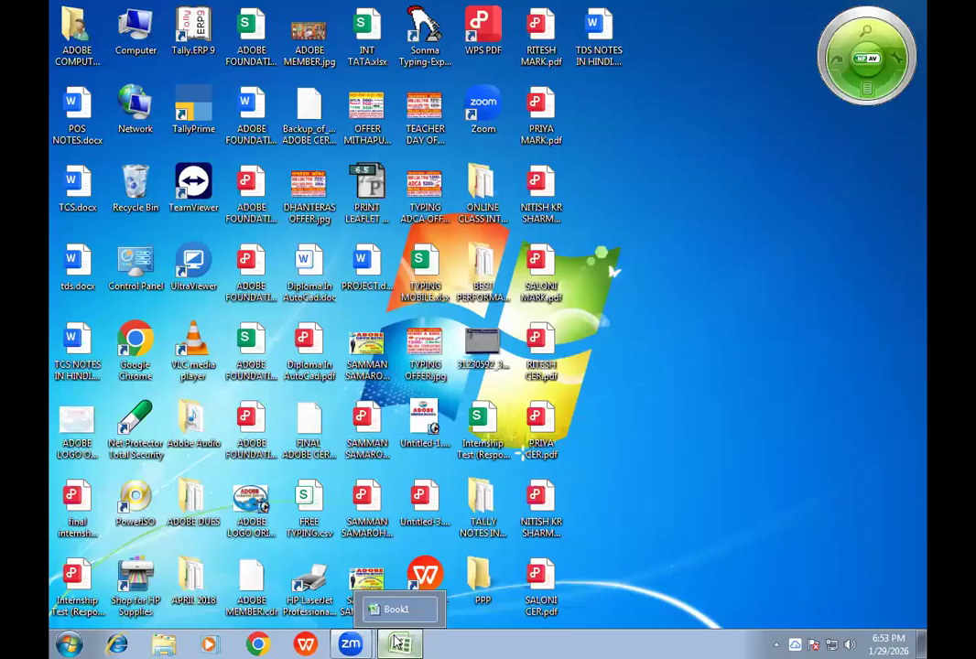
pyautogui.click(396, 644)
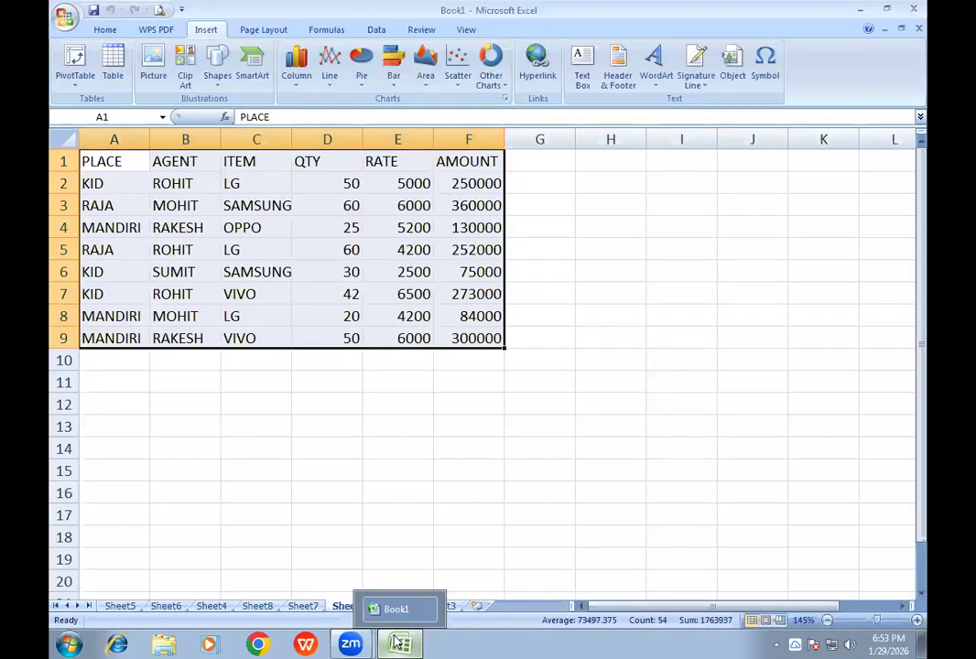
pyautogui.click(64, 17)
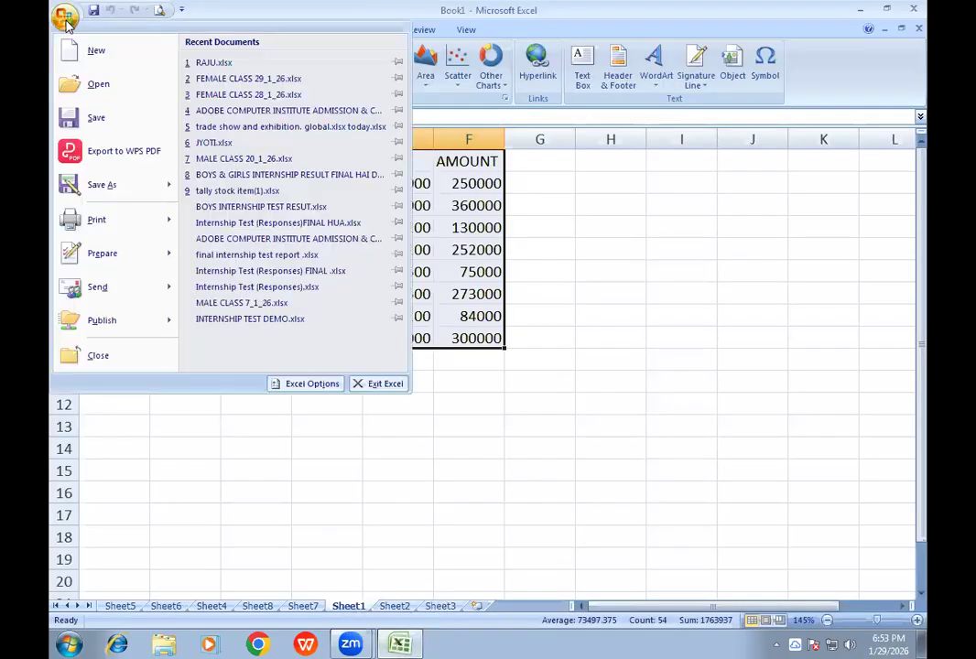
pyautogui.click(206, 63)
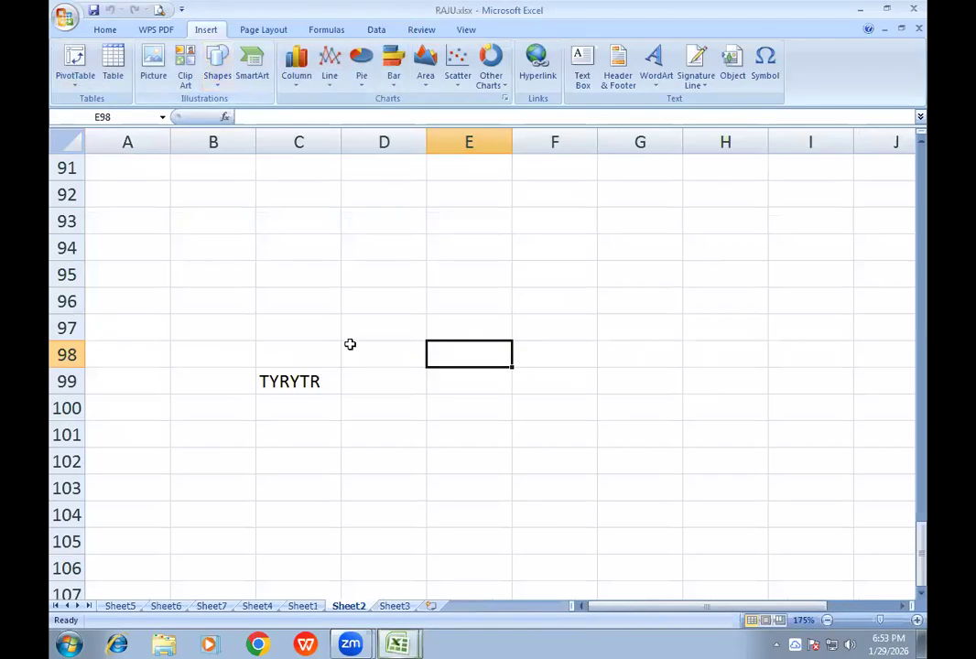
# - From Sheet2's print preview, open the page setup and delete the contents of the header's left, center and right sections
pyautogui.scroll(7, 355, 344)
pyautogui.scroll(20, 356, 344)
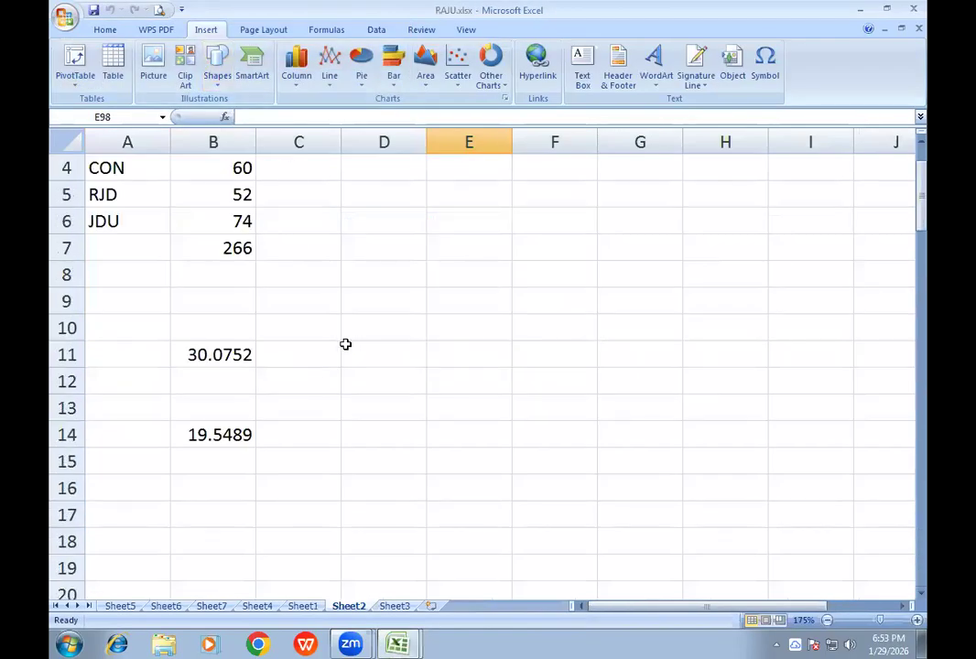
pyautogui.click(159, 11)
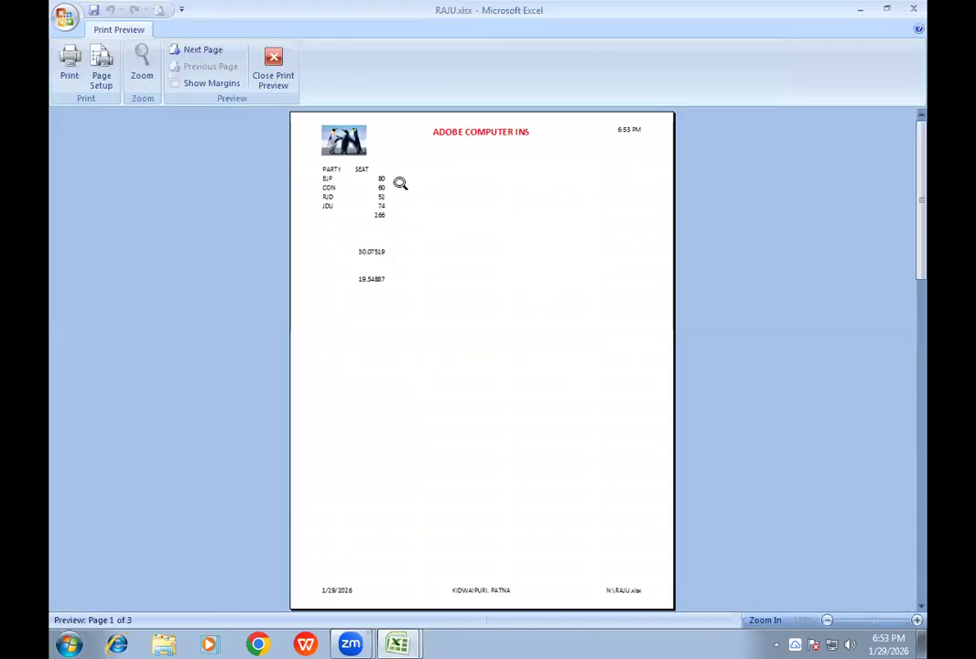
pyautogui.click(102, 71)
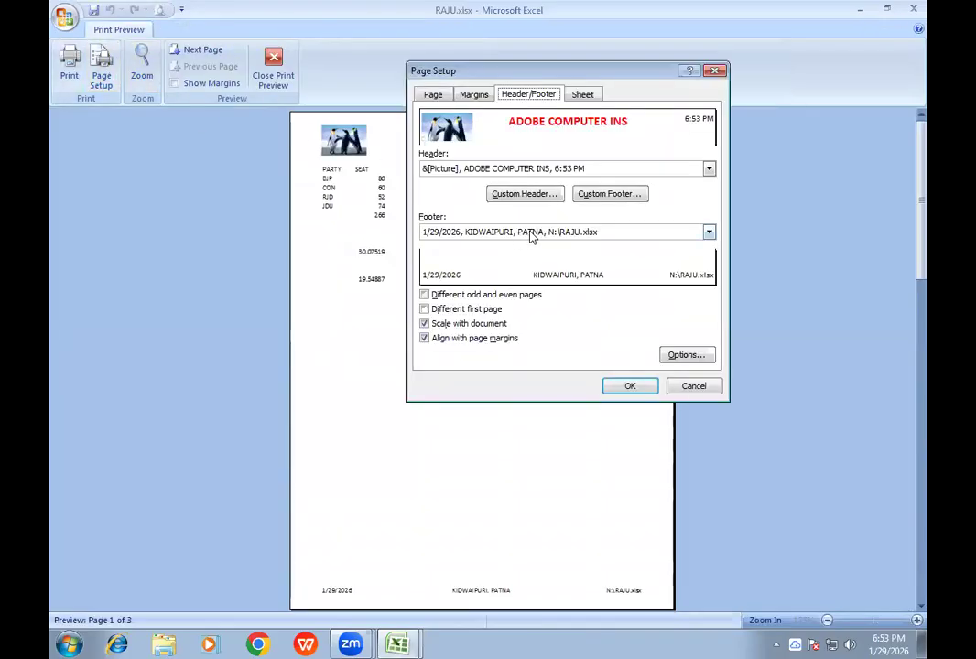
pyautogui.click(534, 195)
pyautogui.moveTo(495, 271); pyautogui.dragTo(608, 321)
pyautogui.press('Delete')
pyautogui.moveTo(335, 270); pyautogui.dragTo(424, 305)
pyautogui.press('Delete')
pyautogui.moveTo(695, 285); pyautogui.dragTo(795, 270)
pyautogui.press('Delete')
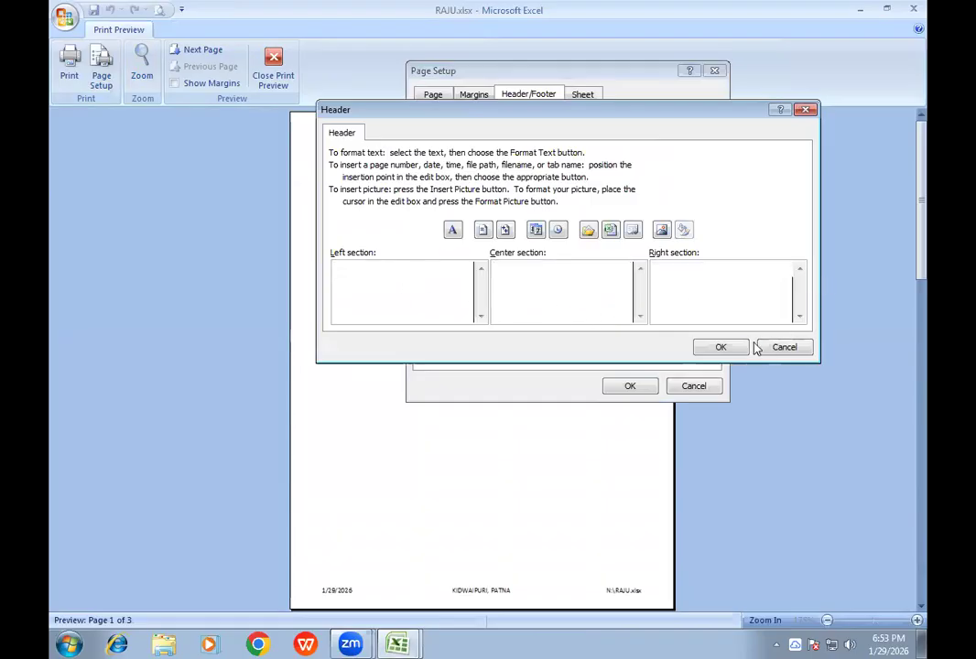
pyautogui.click(735, 349)
# - Delete the contents of all three footer sections and apply the page setup to Sheet2
pyautogui.click(592, 195)
pyautogui.moveTo(505, 279); pyautogui.dragTo(792, 271)
pyautogui.press('Delete')
pyautogui.press('BackSpace')
pyautogui.press('BackSpace')
pyautogui.press('BackSpace')
pyautogui.press('BackSpace')
pyautogui.press('BackSpace')
pyautogui.press('BackSpace')
pyautogui.press('BackSpace')
pyautogui.press('Delete')
pyautogui.click(720, 347)
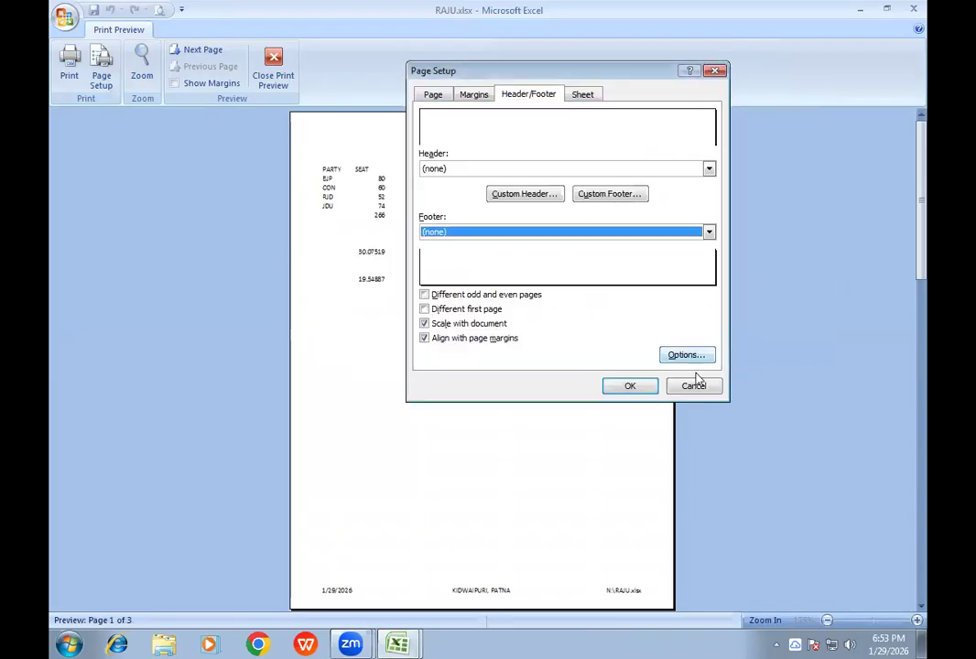
pyautogui.click(641, 386)
# - Check the header and footer areas of Sheet2 in the print preview, and close the preview
pyautogui.click(538, 482)
pyautogui.click(489, 481)
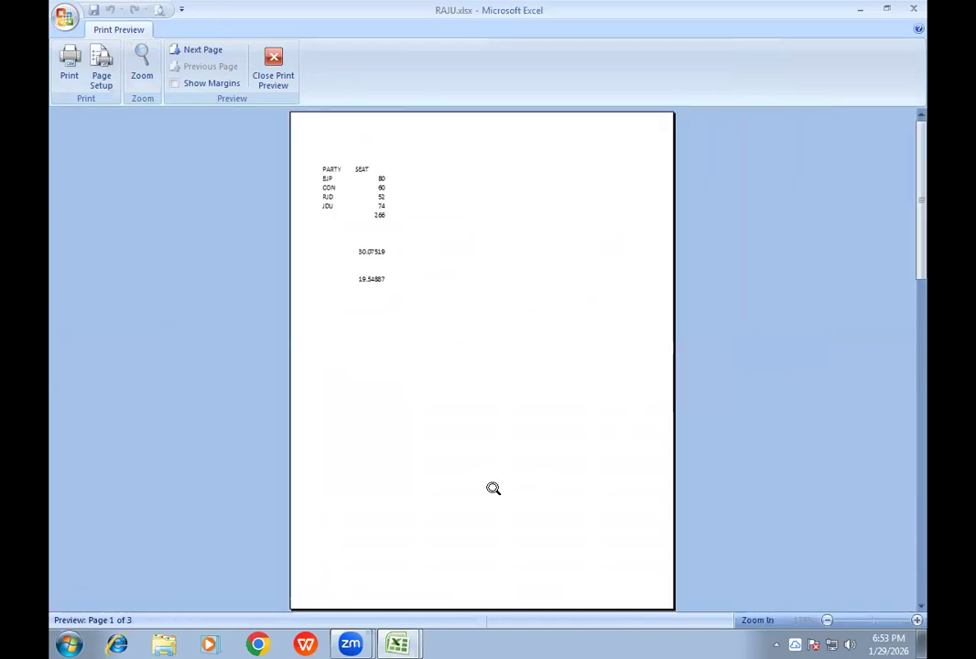
pyautogui.click(521, 600)
pyautogui.click(482, 373)
pyautogui.click(280, 81)
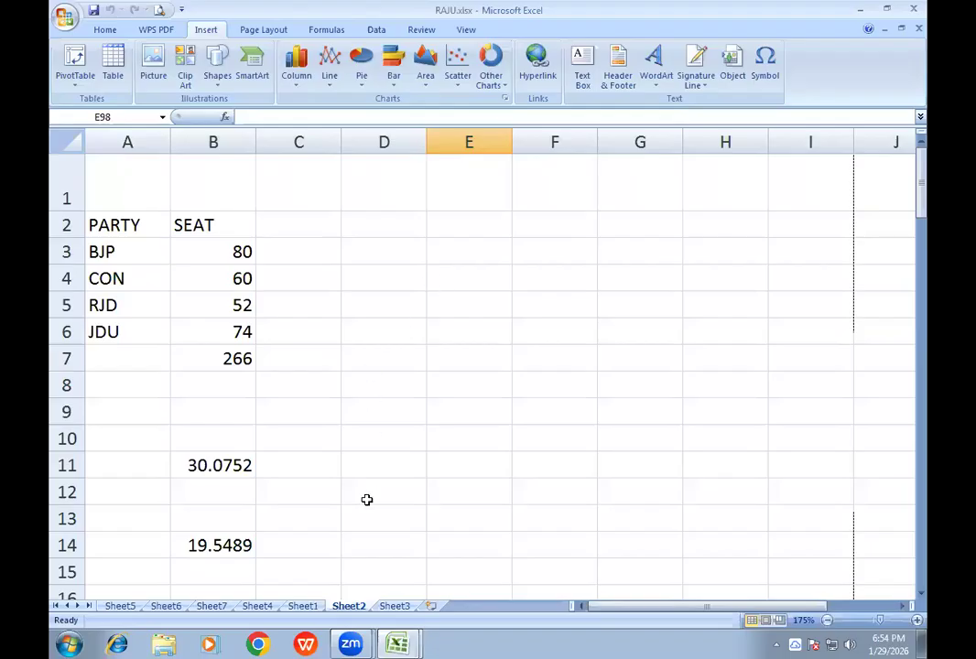
# - Show Sheet7 of RAJU.xlsx, and switch to the Book1 workbook
pyautogui.click(214, 606)
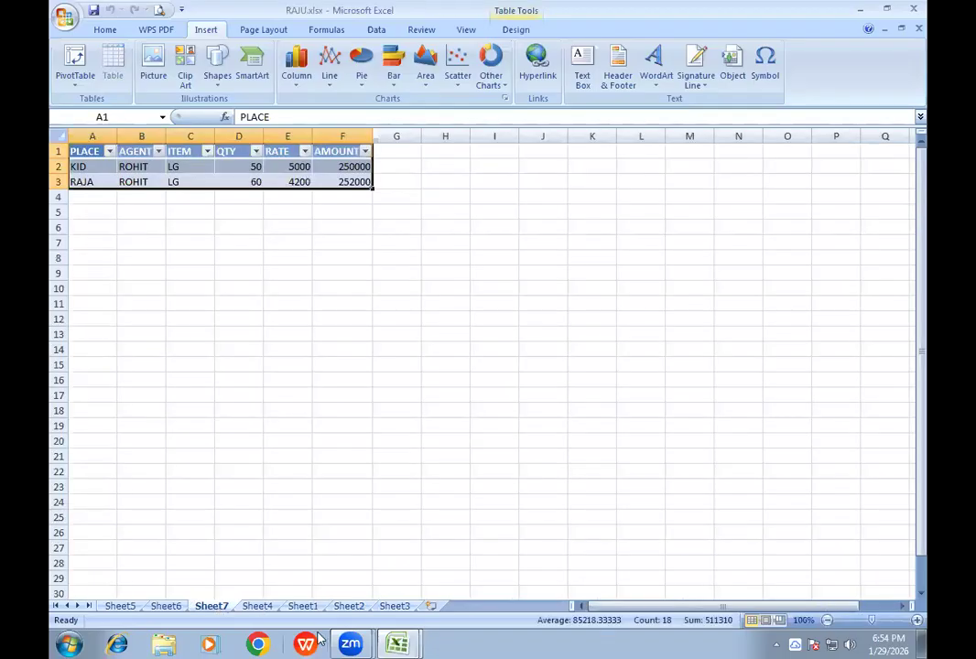
pyautogui.click(400, 644)
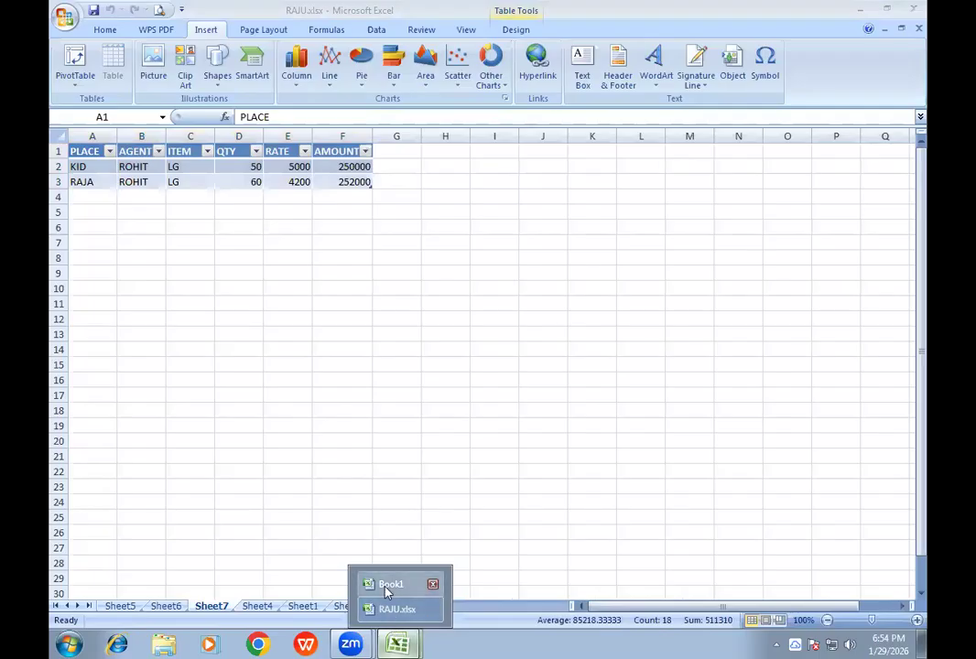
pyautogui.click(391, 583)
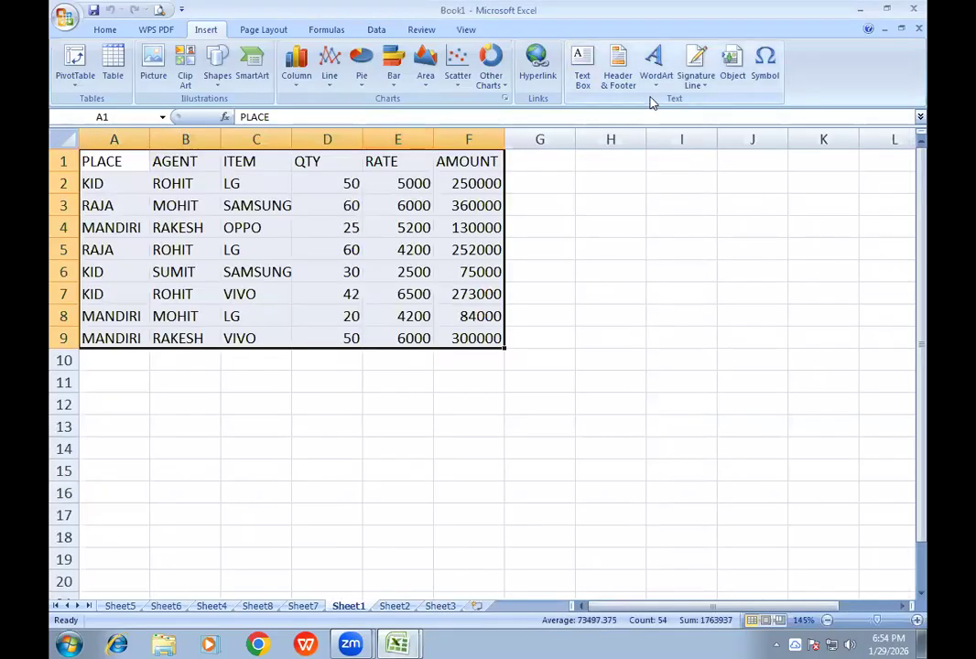
# - Examine the page layout options for margins, orientation, paper size and print area on Sheet1 of Book1
pyautogui.click(258, 31)
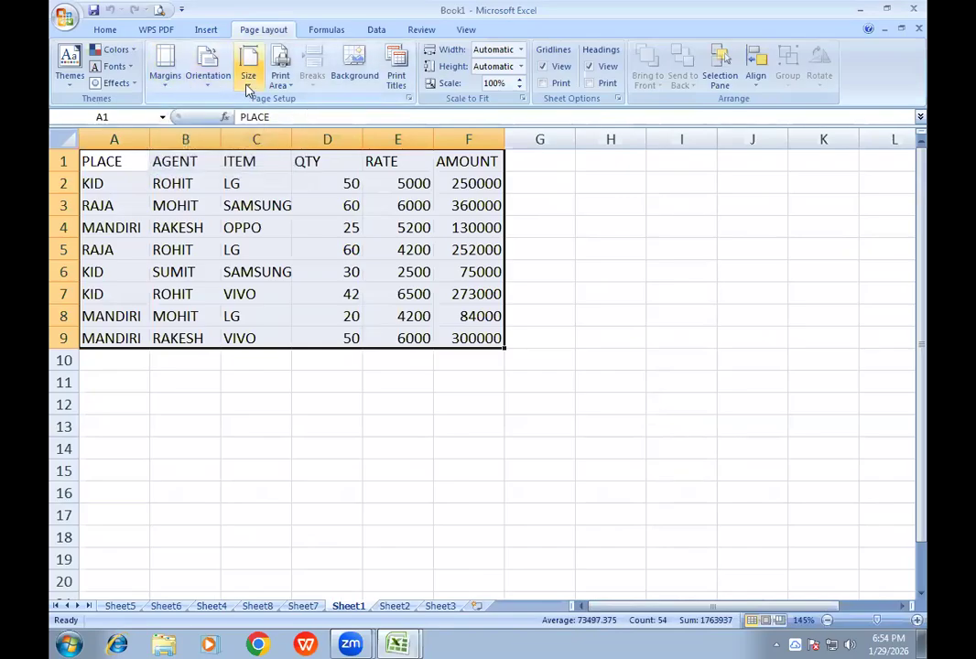
pyautogui.click(167, 88)
pyautogui.click(167, 87)
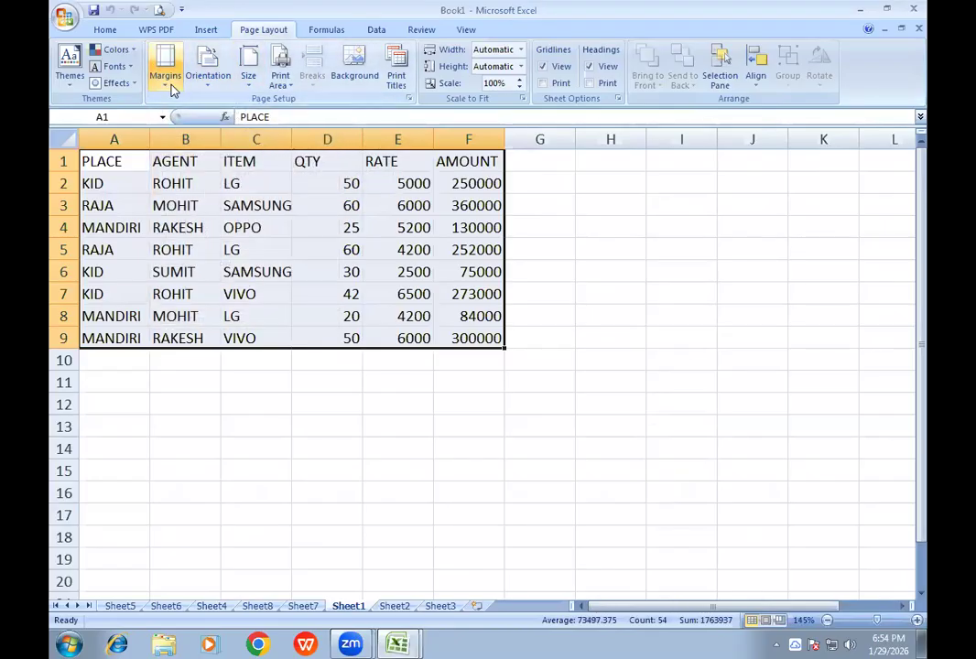
pyautogui.click(167, 89)
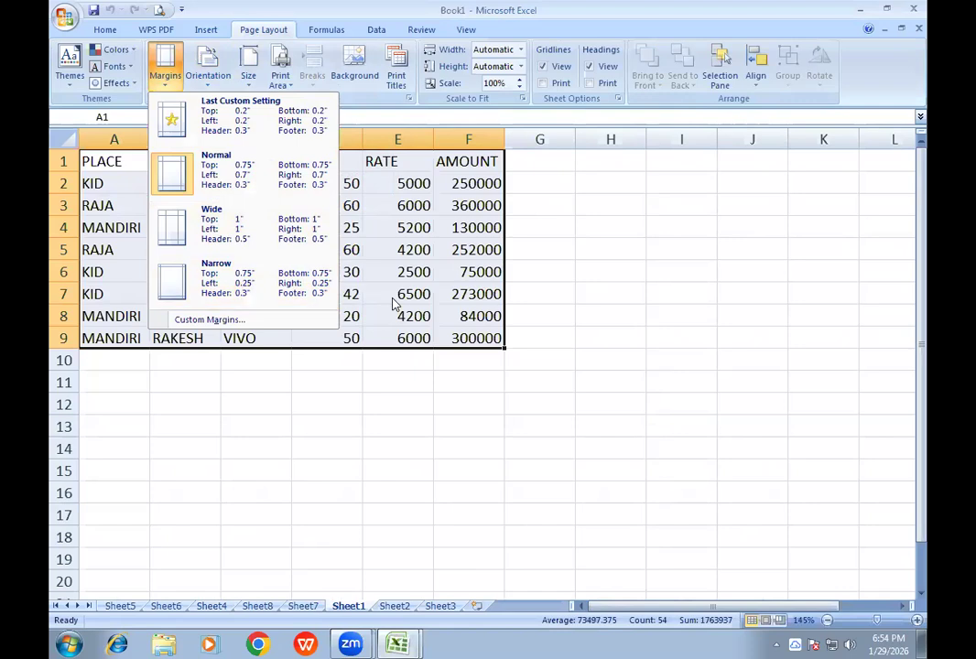
pyautogui.click(210, 84)
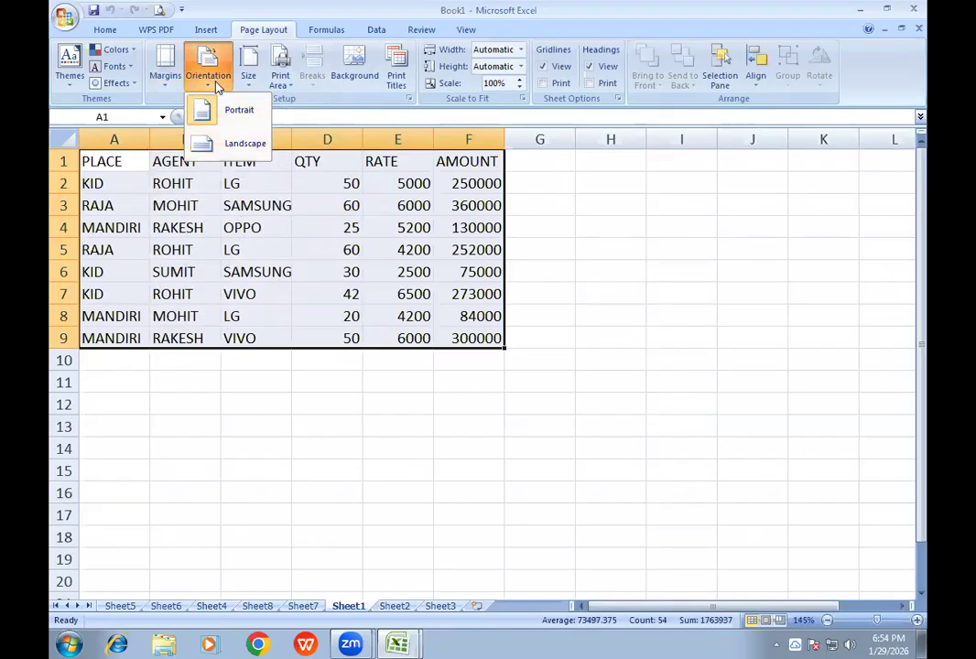
pyautogui.click(246, 82)
pyautogui.click(246, 82)
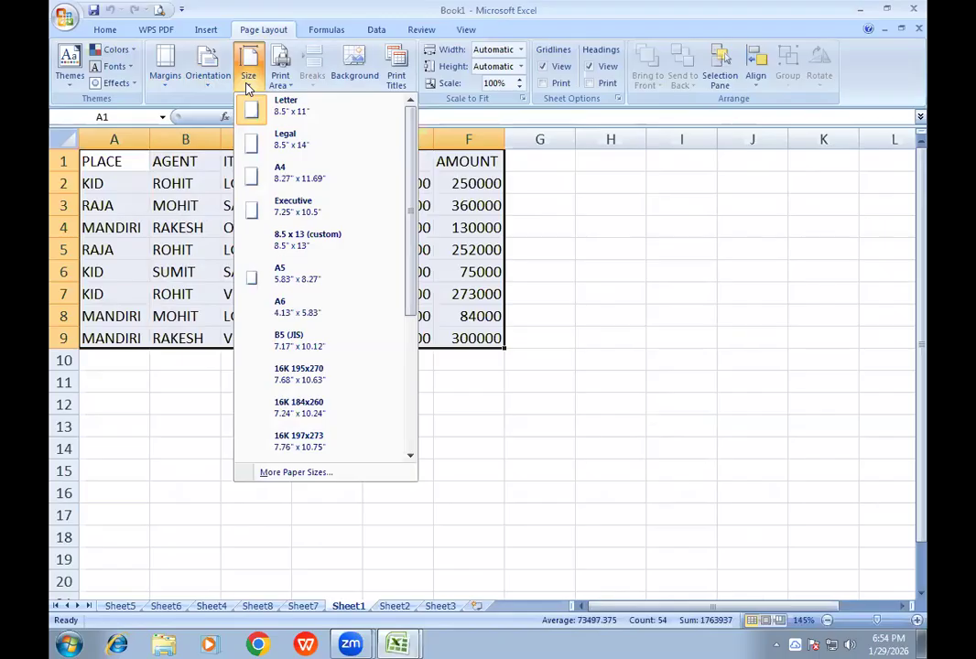
pyautogui.click(246, 84)
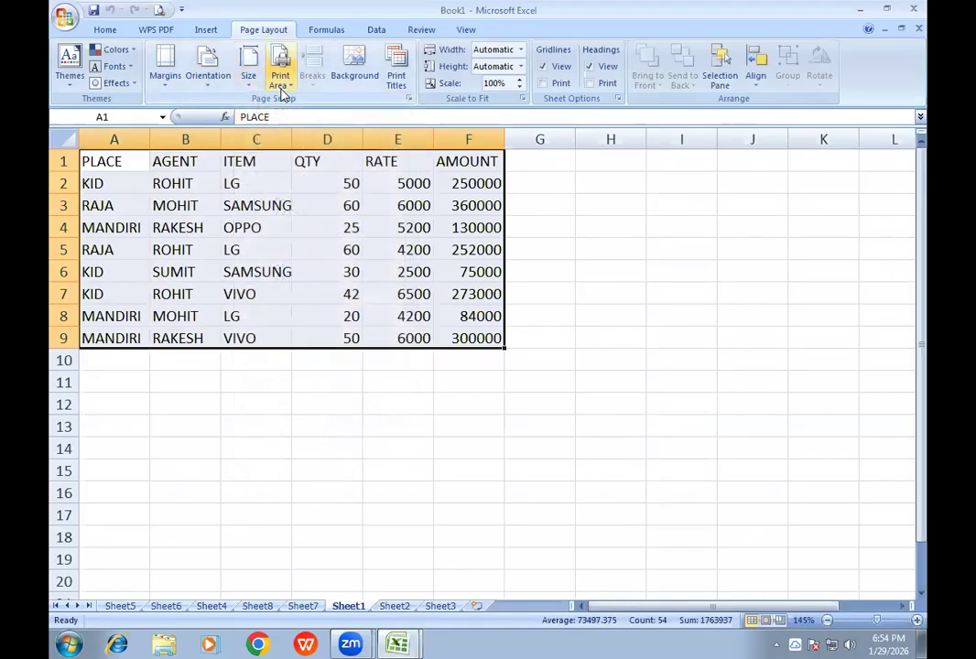
pyautogui.click(283, 90)
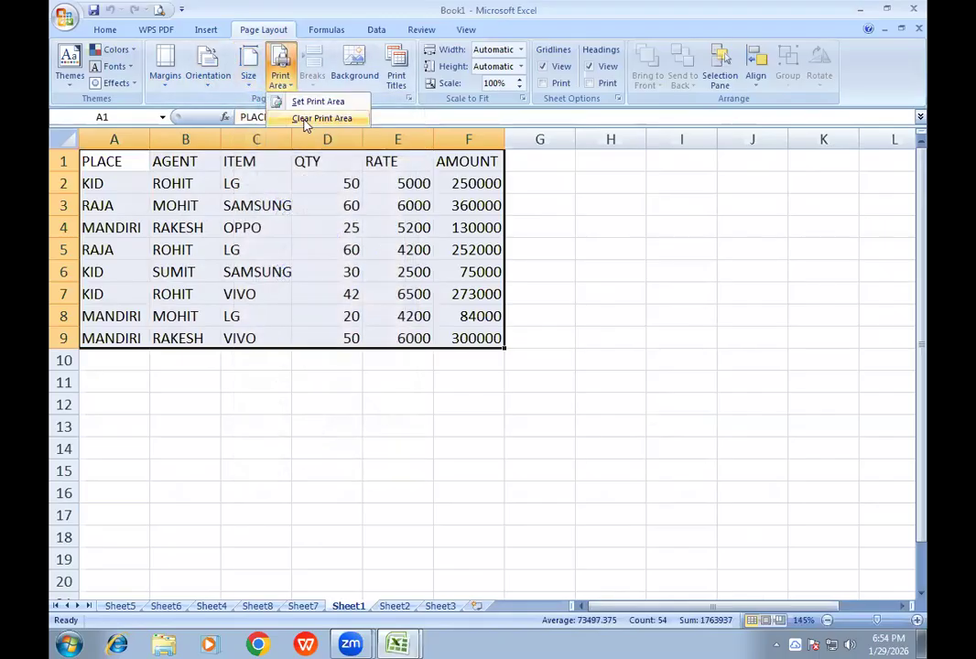
pyautogui.click(237, 225)
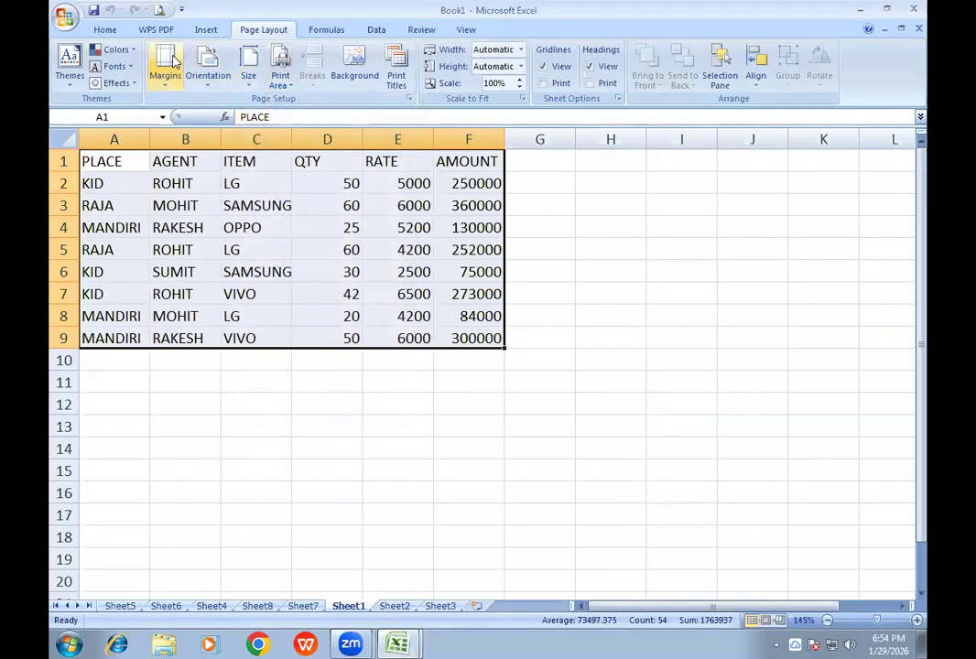
# - Preview the printed page of Sheet1 with the full sales table, and close the preview
pyautogui.click(160, 11)
pyautogui.click(442, 161)
pyautogui.click(440, 154)
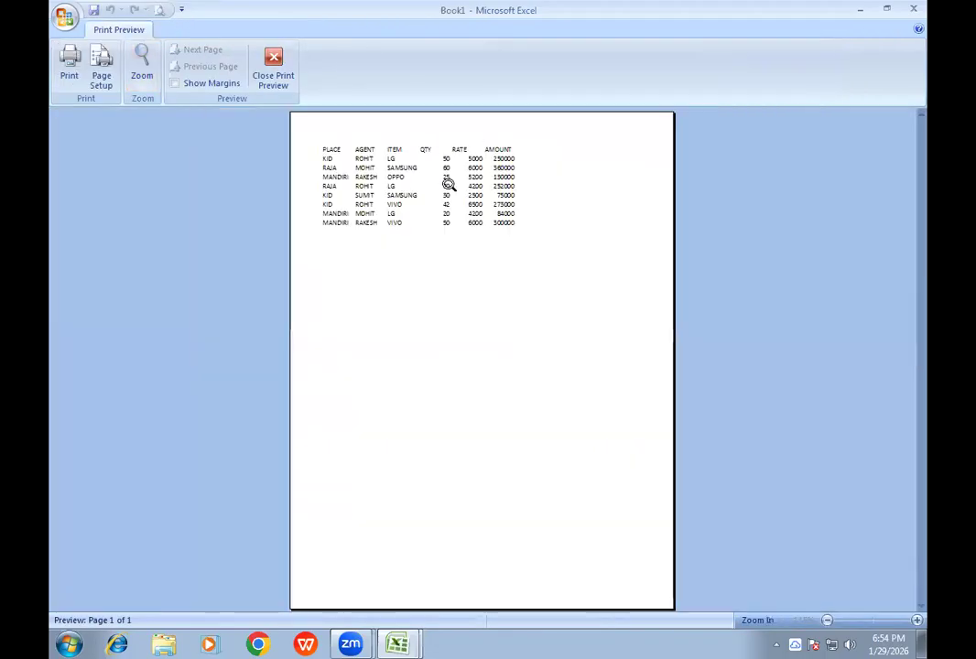
pyautogui.click(279, 73)
# - Set cells C4:D7, the items OPPO to VIVO with their quantities, as the print area of Sheet1
pyautogui.moveTo(251, 225); pyautogui.dragTo(345, 293)
pyautogui.click(280, 78)
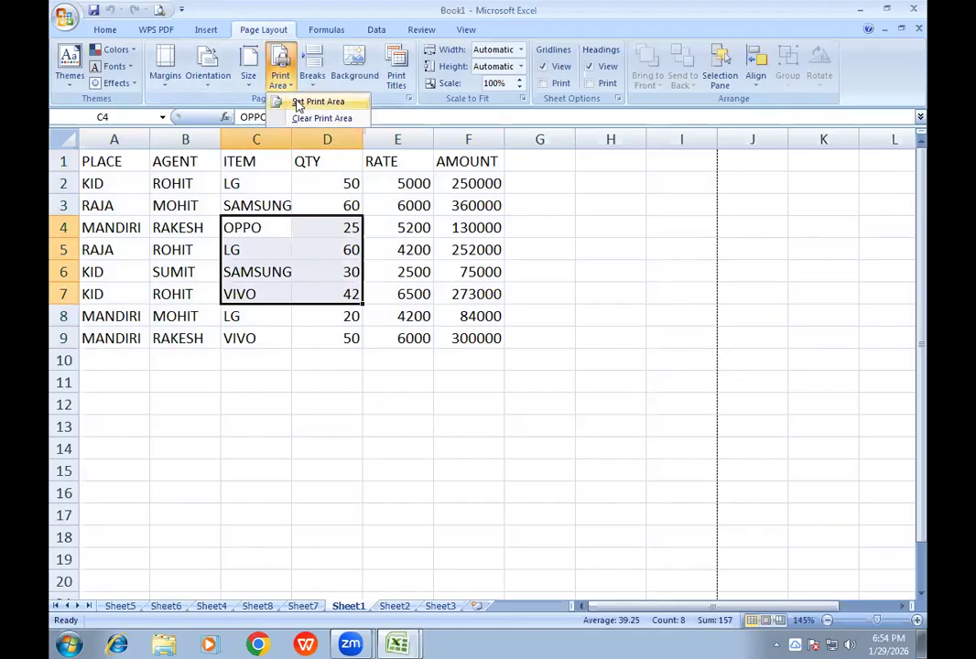
pyautogui.click(303, 106)
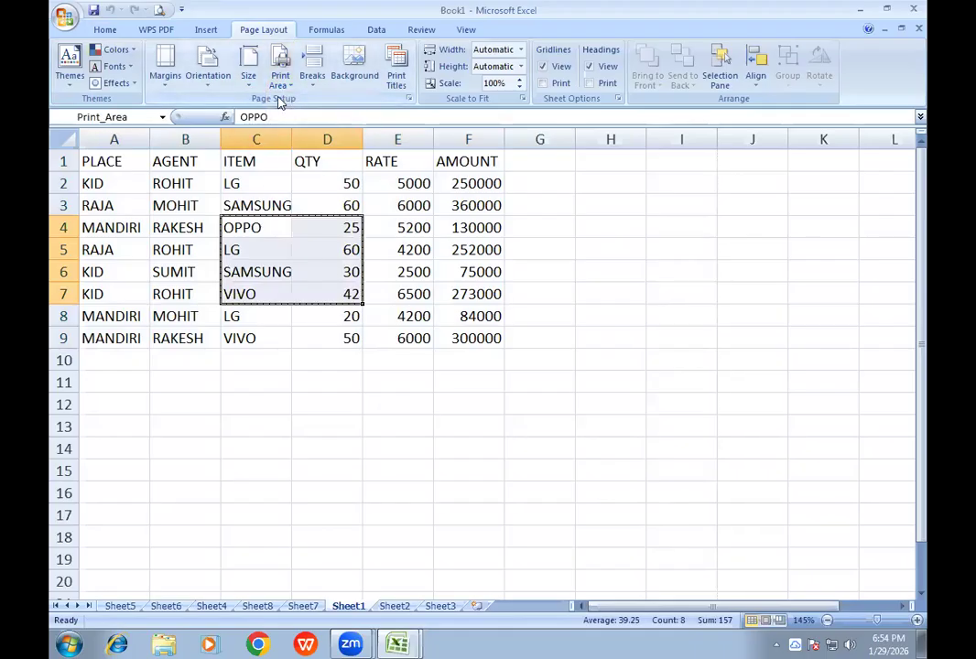
# - Preview Sheet1 zoomed in to check the printed C4:D7 range, and close the preview
pyautogui.click(159, 11)
pyautogui.click(366, 160)
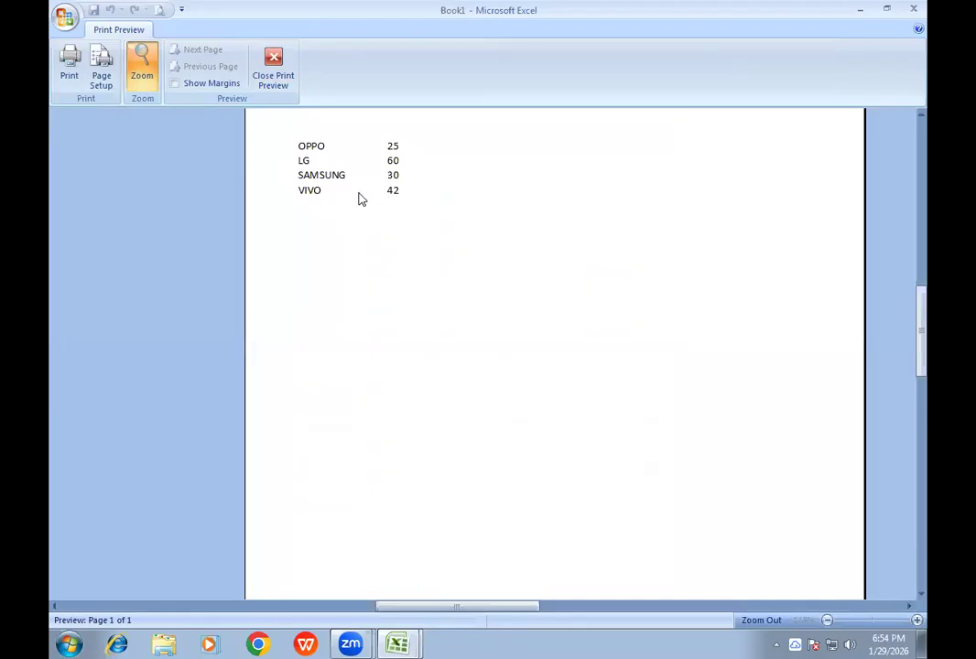
pyautogui.click(264, 75)
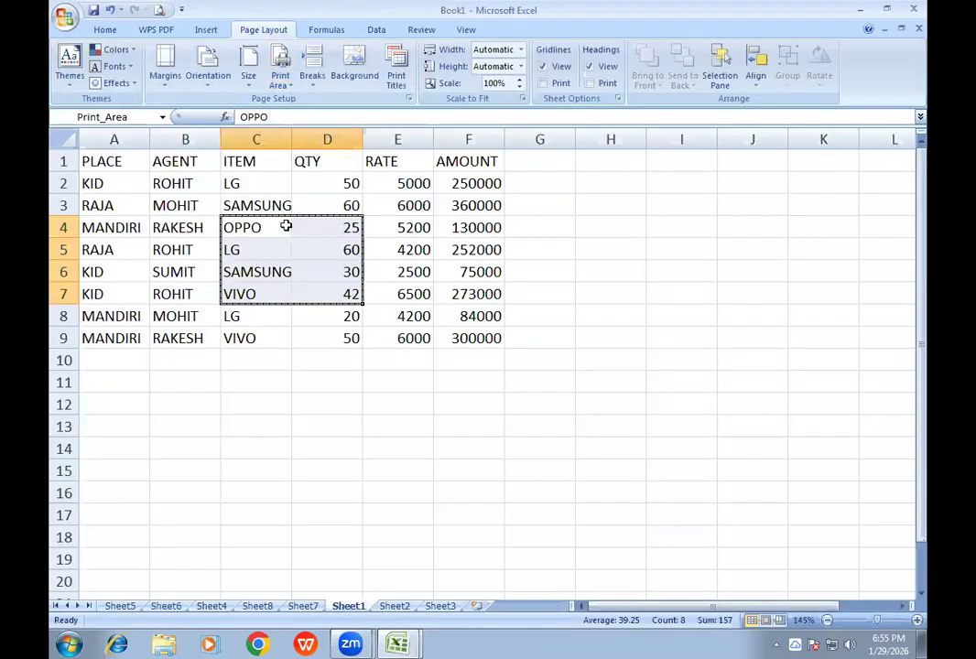
# - Clear the print area of Sheet1, check the printed page in the print preview, and close the preview
pyautogui.click(265, 249)
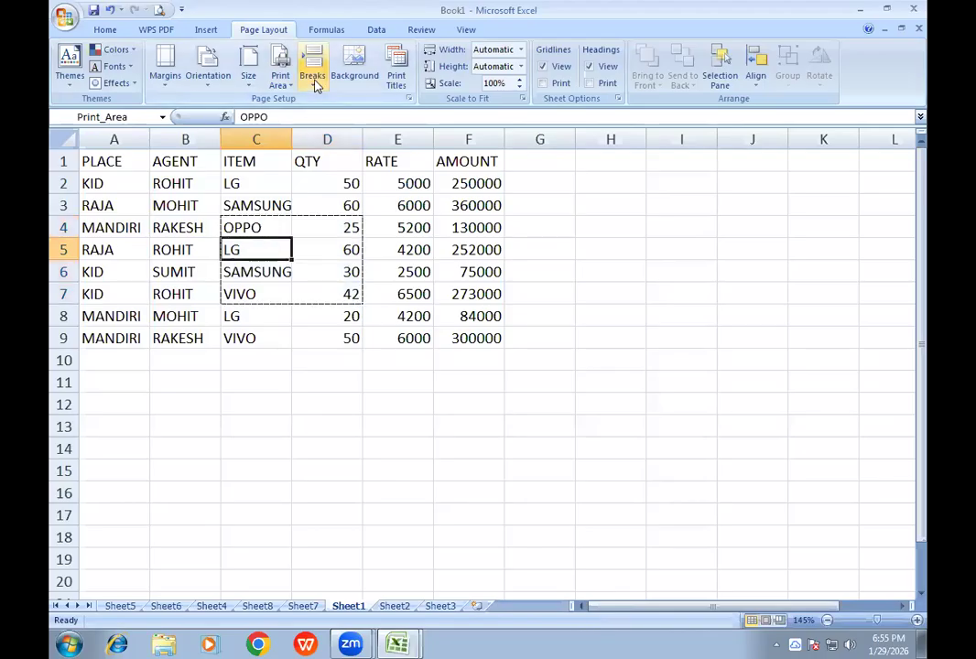
pyautogui.click(280, 75)
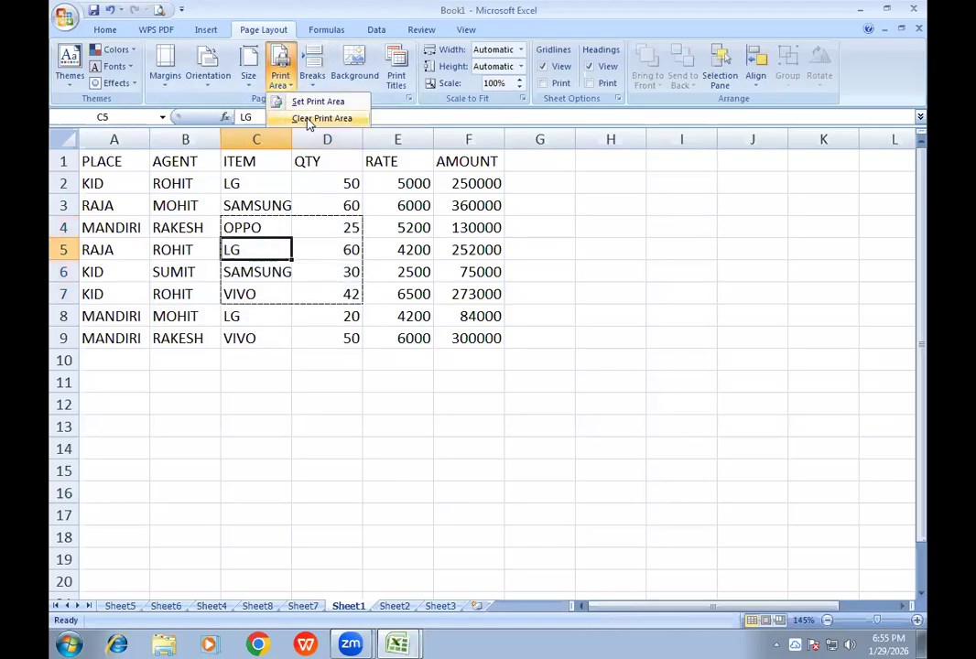
pyautogui.click(309, 123)
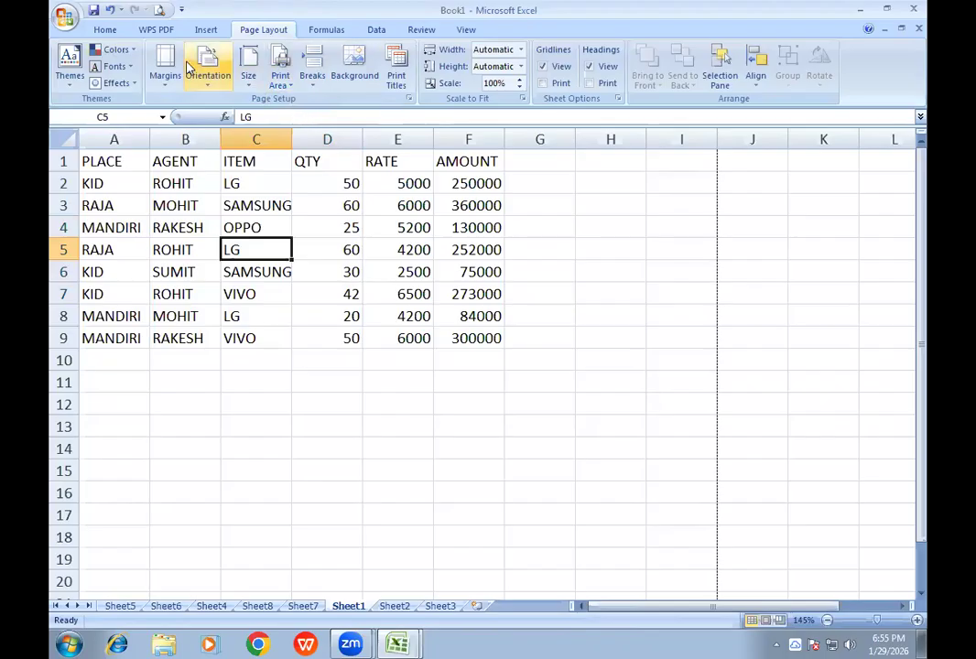
pyautogui.click(159, 11)
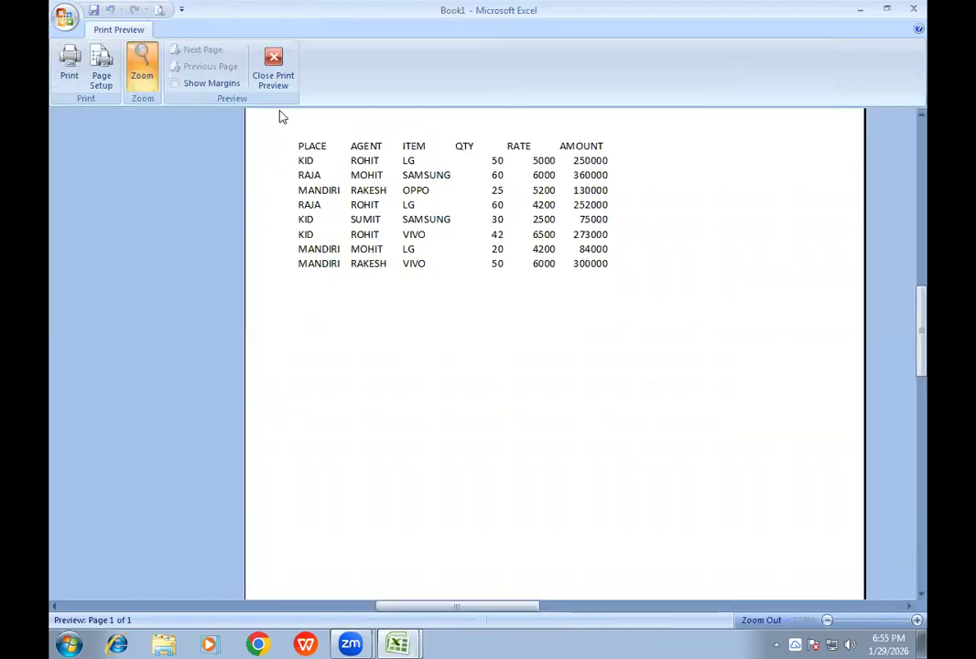
pyautogui.click(272, 68)
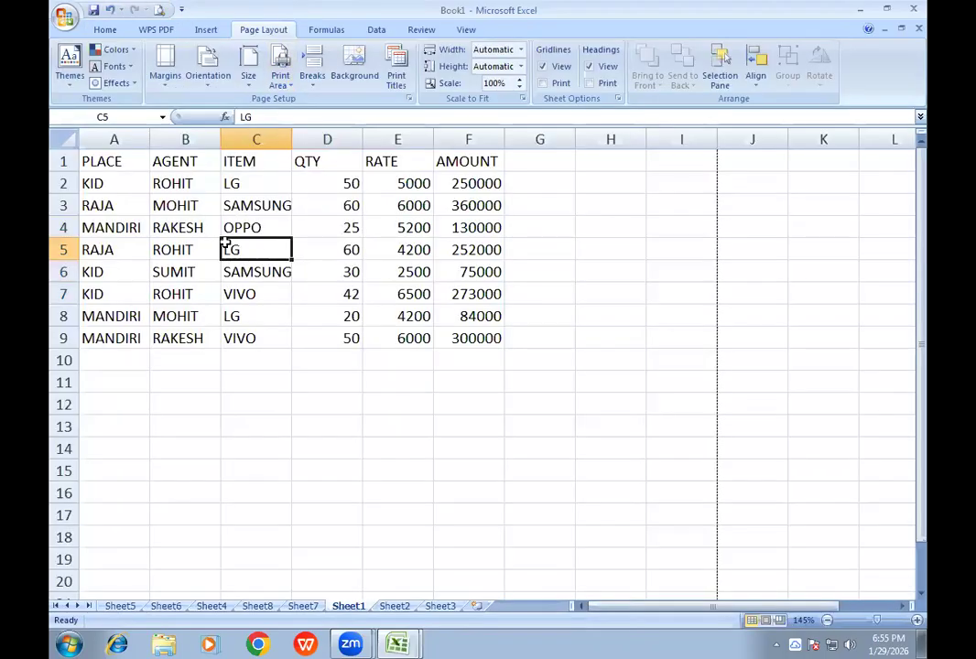
# - Preview a printout of only the selected cells B3:D7, zoom the page in and out, and close the preview
pyautogui.moveTo(180, 207); pyautogui.dragTo(328, 295)
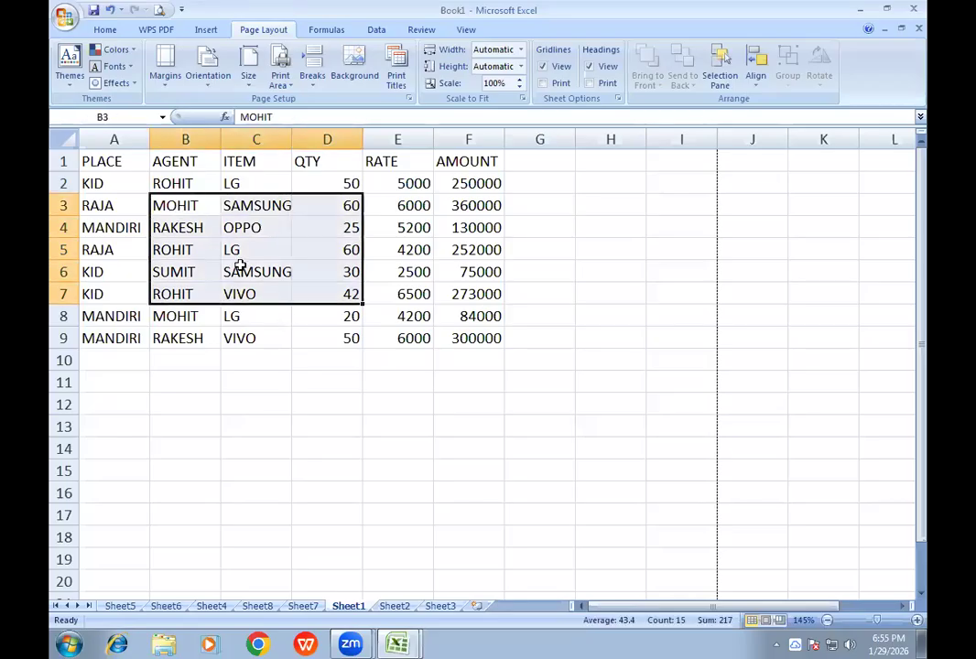
pyautogui.hotkey('ctrl', 'p')
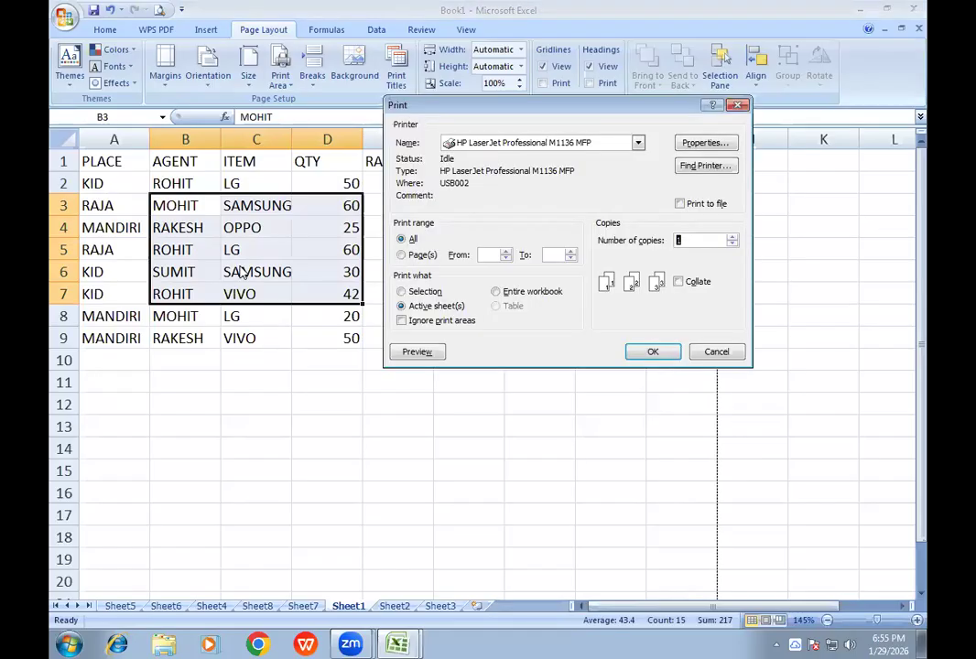
pyautogui.click(423, 292)
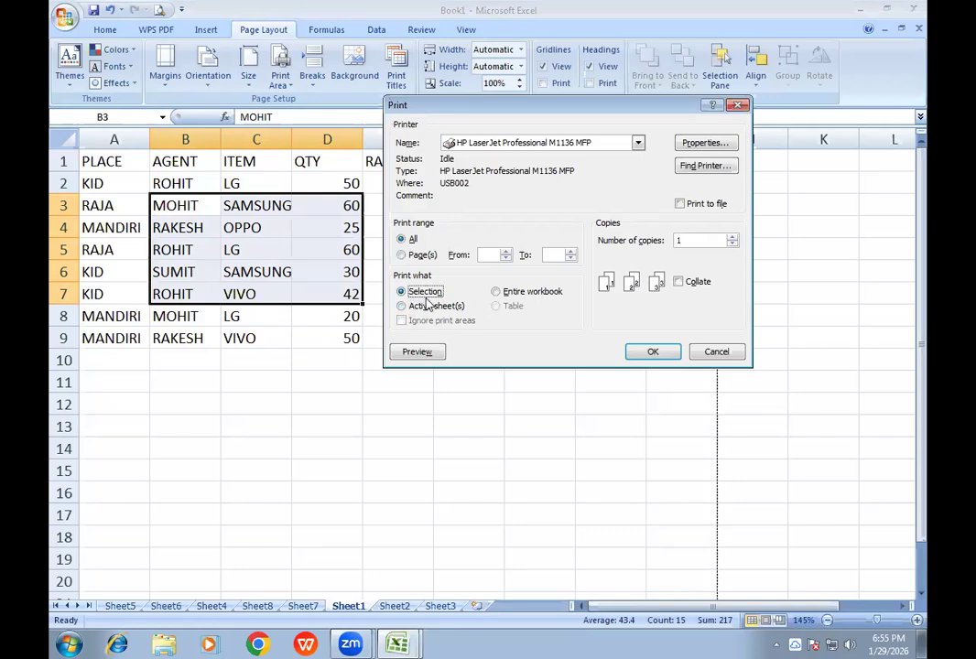
pyautogui.click(419, 353)
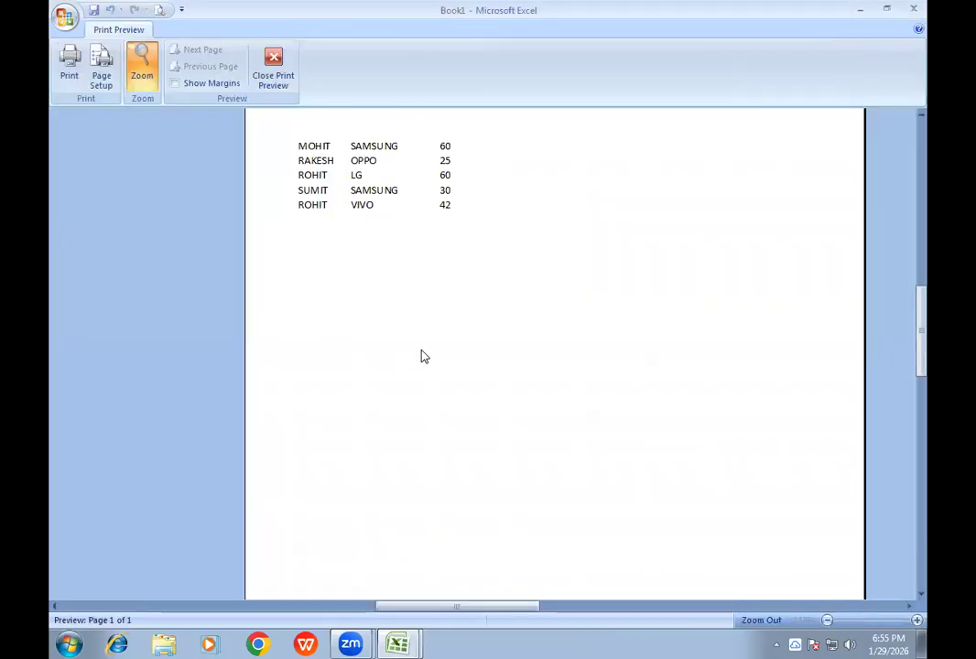
pyautogui.click(403, 157)
pyautogui.click(406, 162)
pyautogui.click(406, 162)
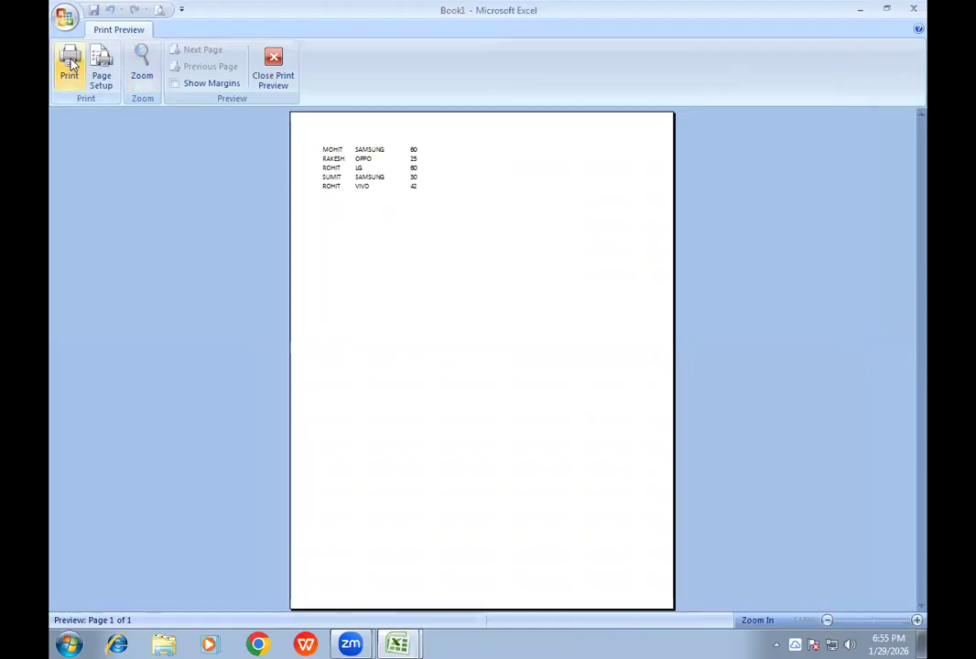
pyautogui.click(284, 85)
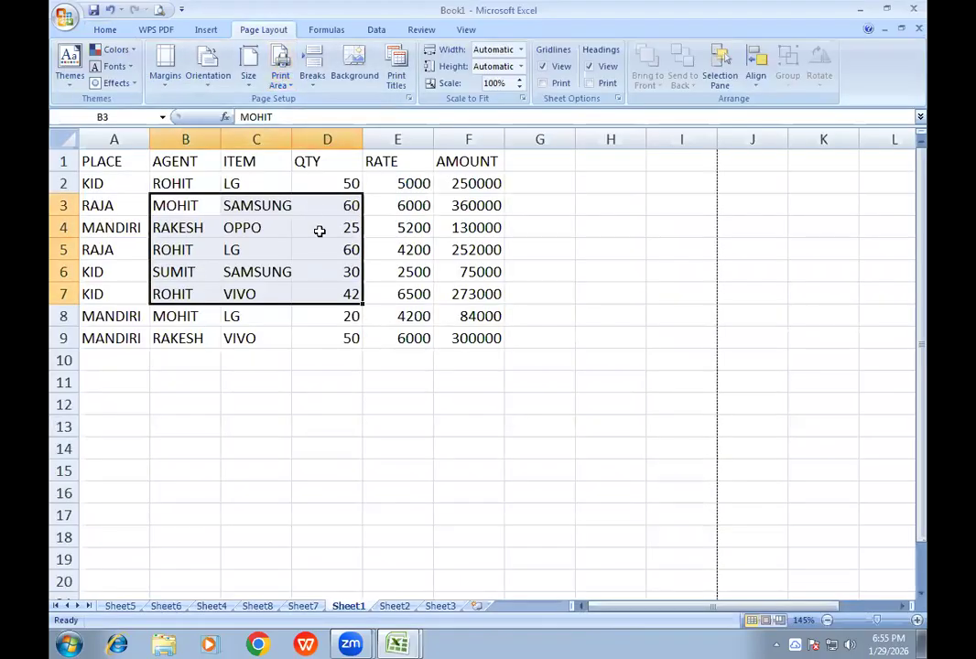
# - Reselect B3:D7, preview it again with the print scope set to Selection, and return to the sheet
pyautogui.click(253, 252)
pyautogui.moveTo(194, 207); pyautogui.dragTo(335, 291)
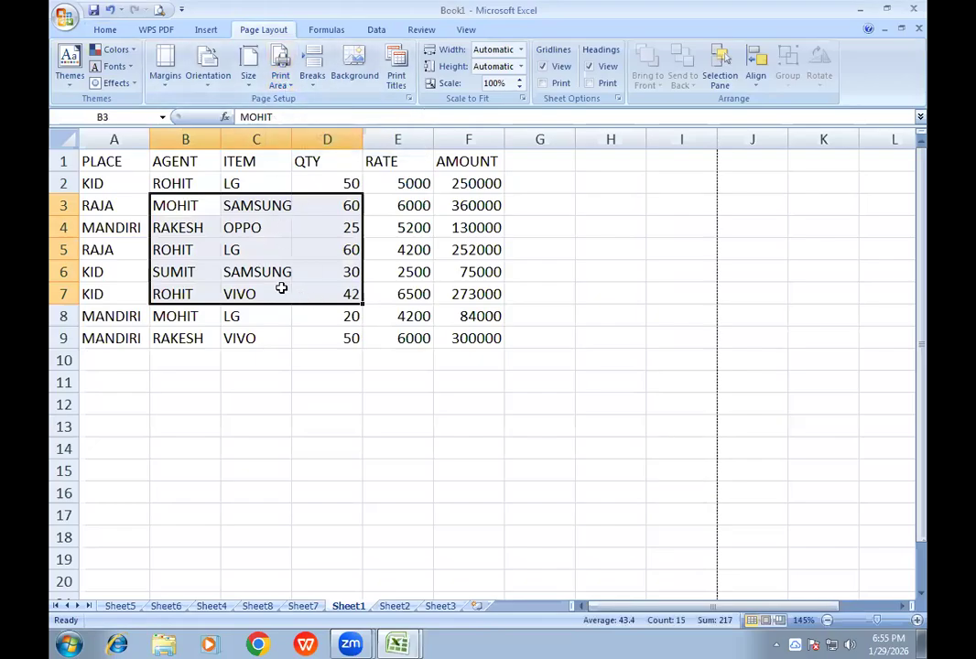
pyautogui.hotkey('ctrl', 'p')
pyautogui.click(402, 291)
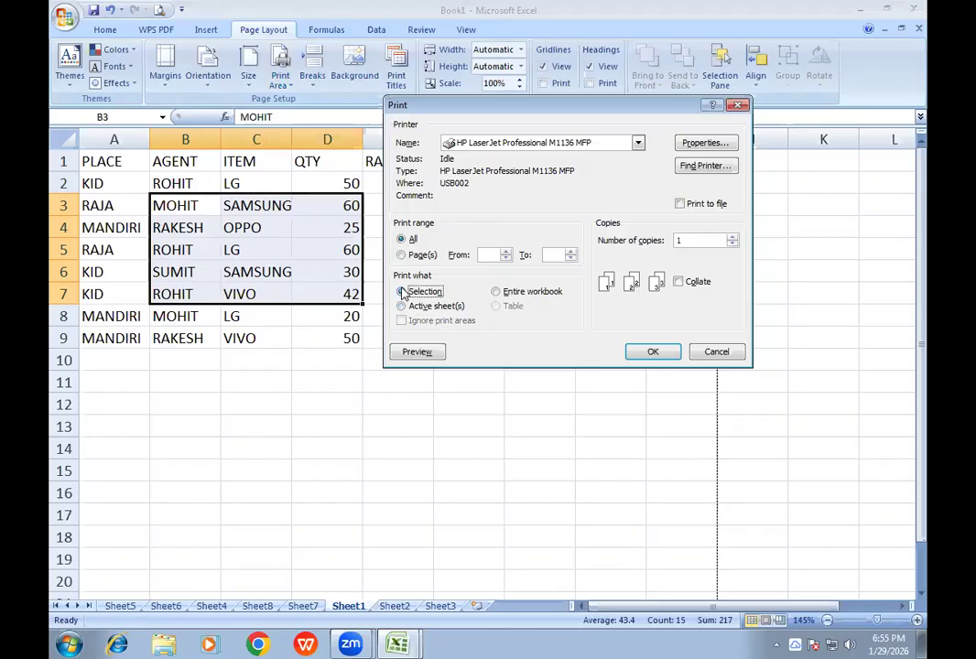
pyautogui.click(417, 352)
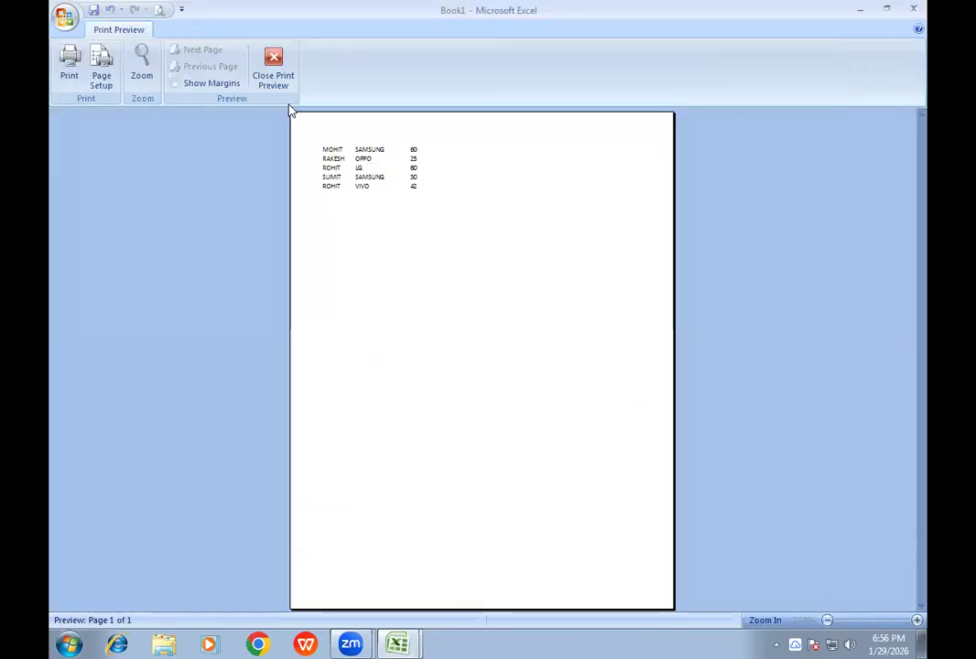
pyautogui.click(277, 80)
# - Insert a page break at cell C5 of Sheet1
pyautogui.click(389, 271)
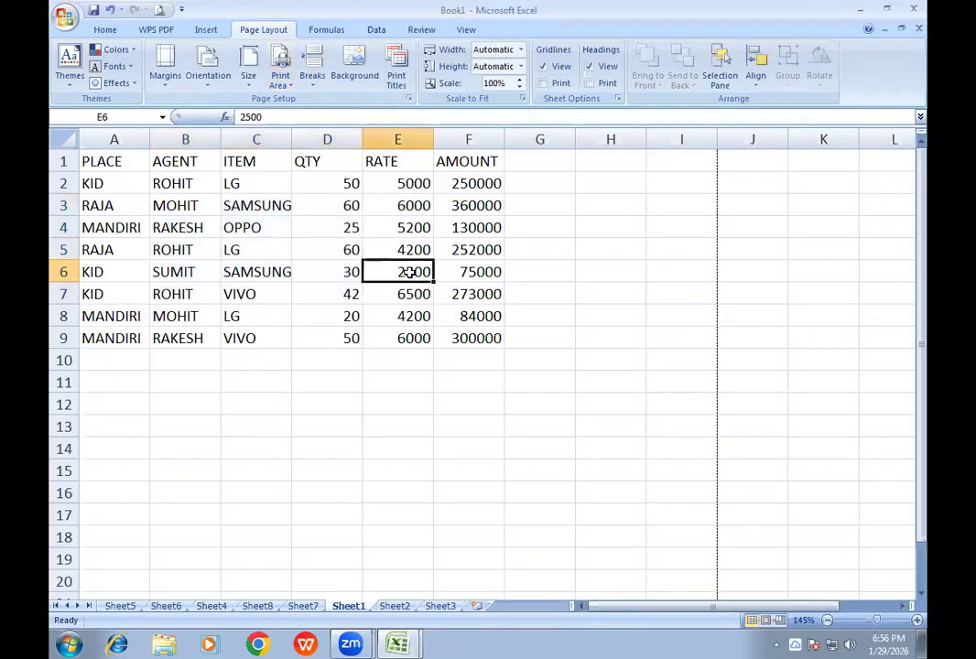
pyautogui.click(279, 239)
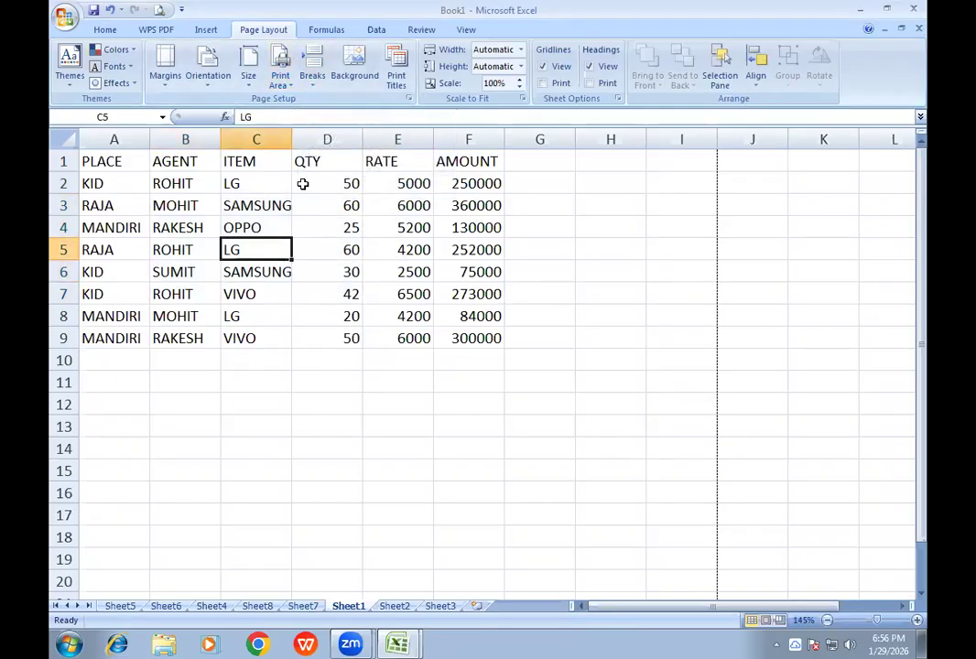
pyautogui.click(313, 81)
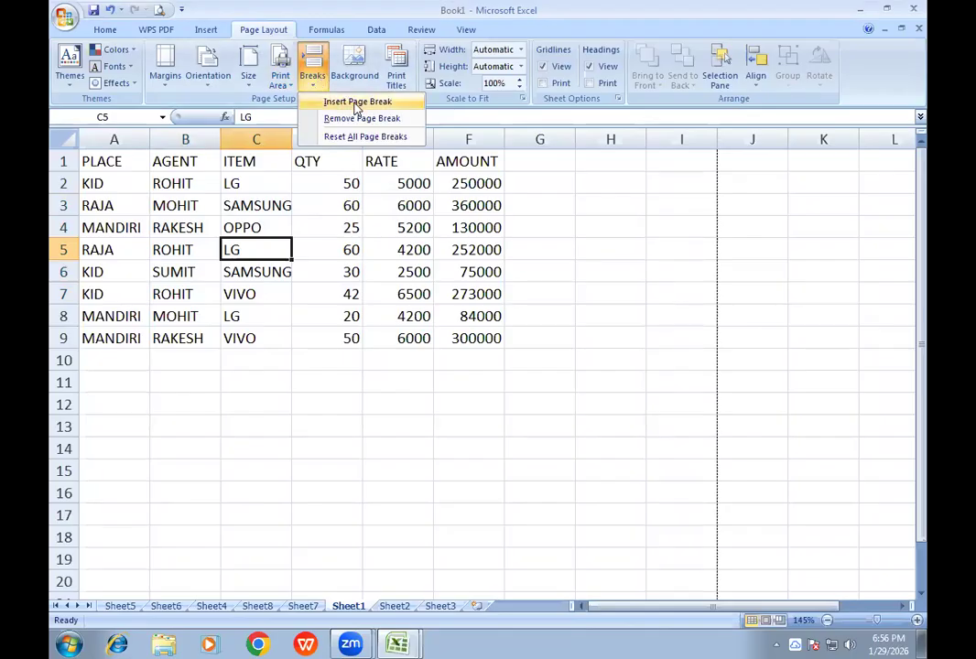
pyautogui.click(356, 104)
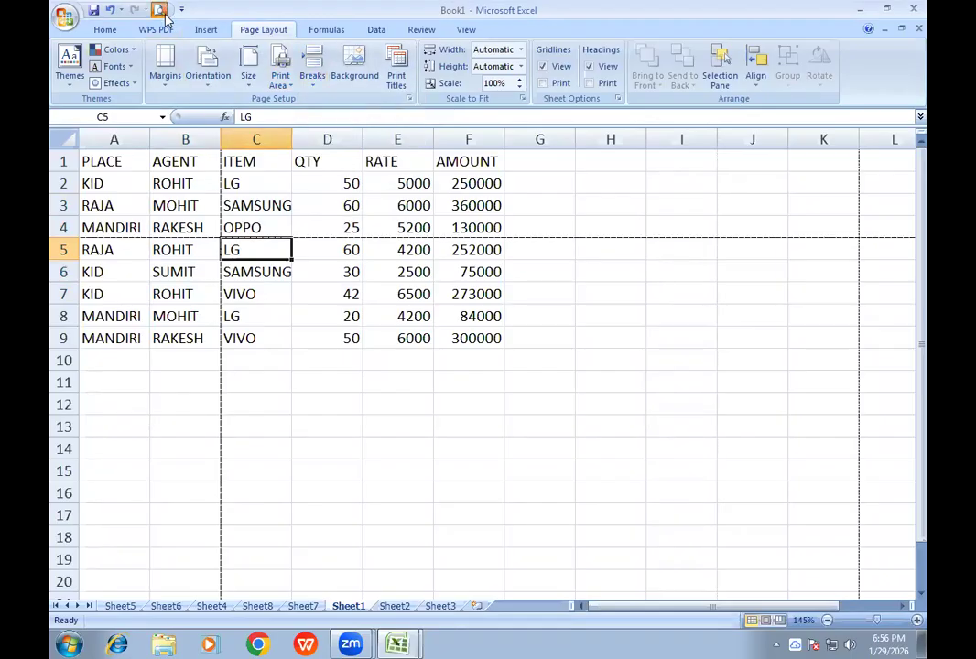
# - Page through the print preview to check how the break at C5 splits the table, and close the preview
pyautogui.click(160, 11)
pyautogui.click(203, 49)
pyautogui.click(206, 50)
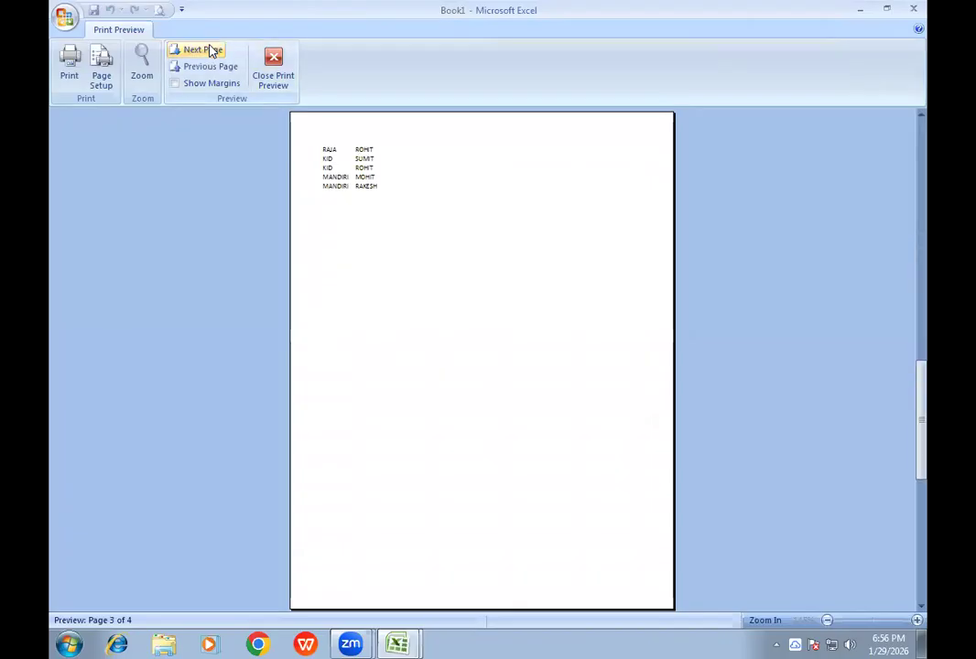
pyautogui.click(208, 50)
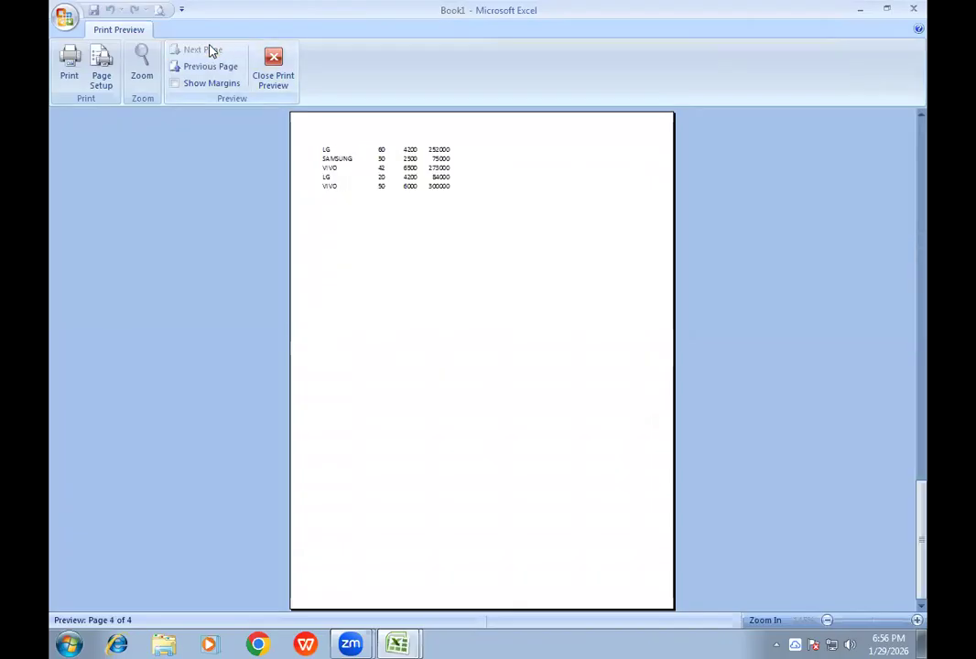
pyautogui.click(272, 78)
# - Insert another page break at cell D7 of Sheet1
pyautogui.click(312, 80)
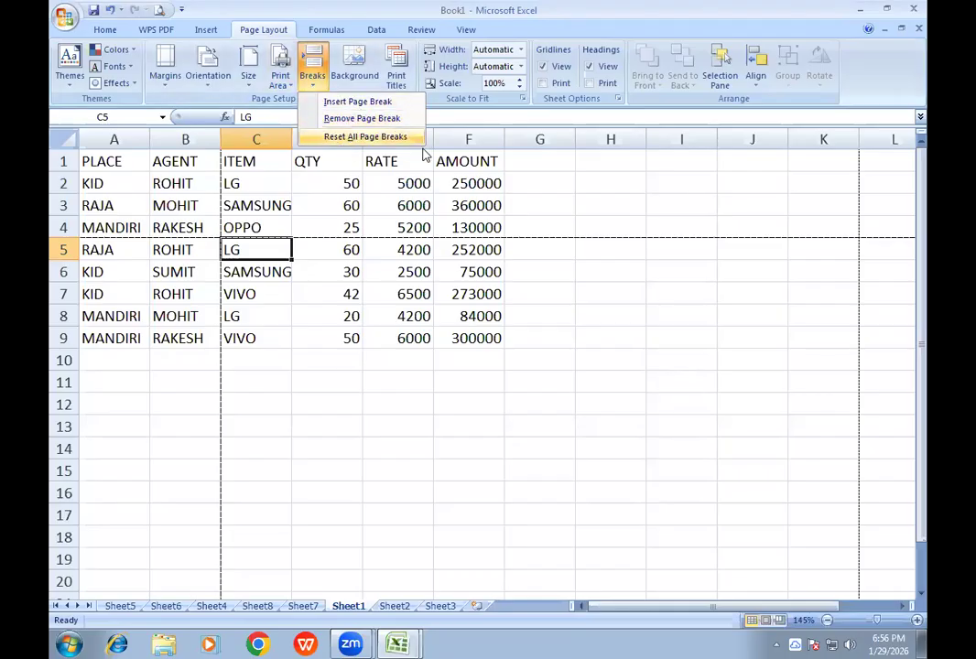
pyautogui.click(293, 298)
pyautogui.click(308, 297)
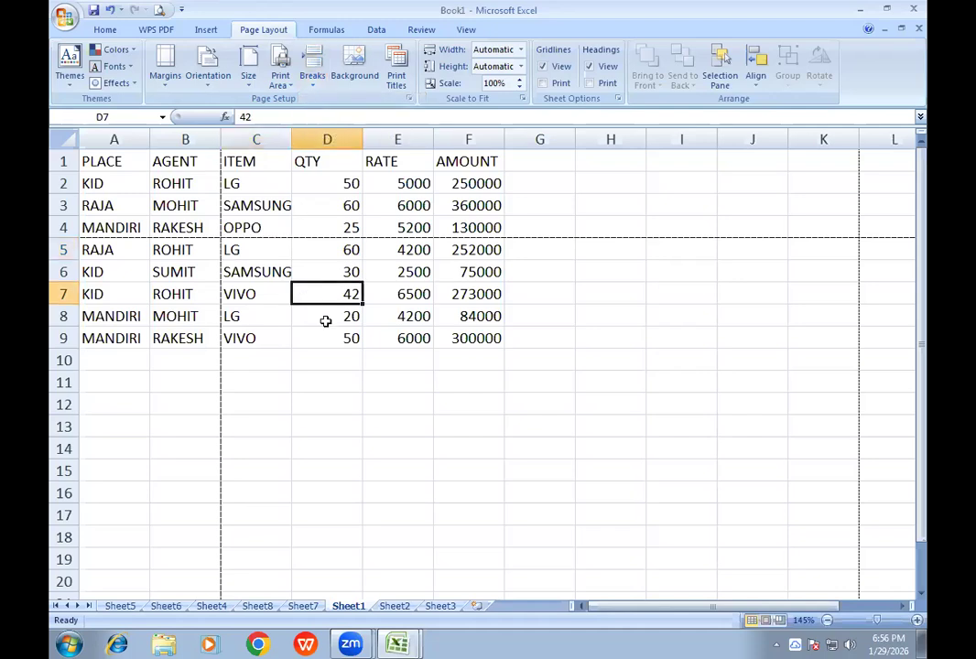
pyautogui.click(314, 89)
pyautogui.click(332, 102)
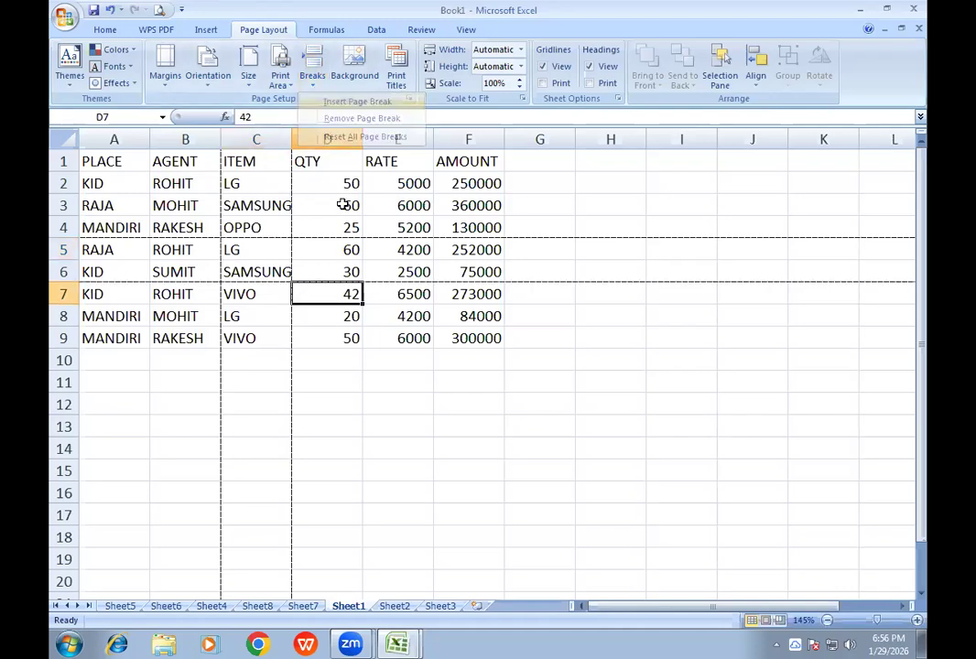
# - Page through to the last page of the print preview to check the breaks at C5 and D7, and close it
pyautogui.click(158, 10)
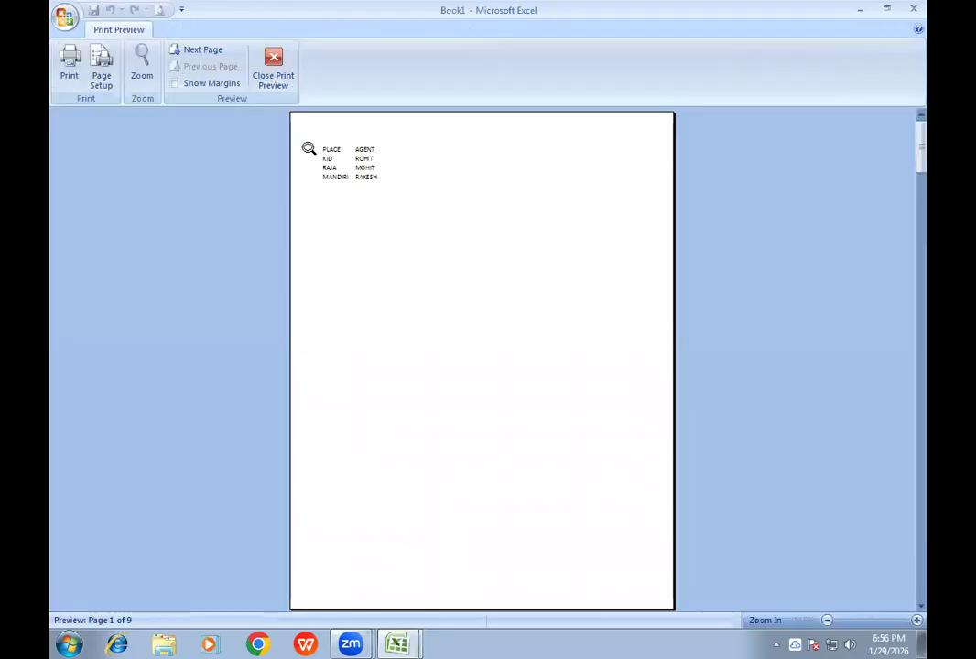
pyautogui.click(204, 50)
pyautogui.click(203, 50)
pyautogui.click(203, 50)
pyautogui.click(203, 50)
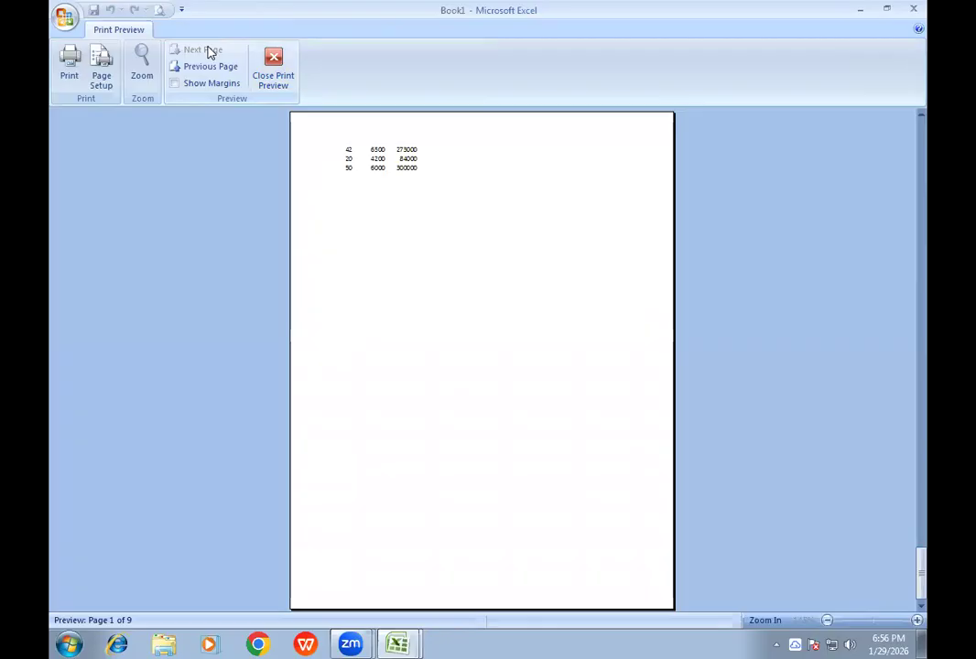
pyautogui.click(279, 82)
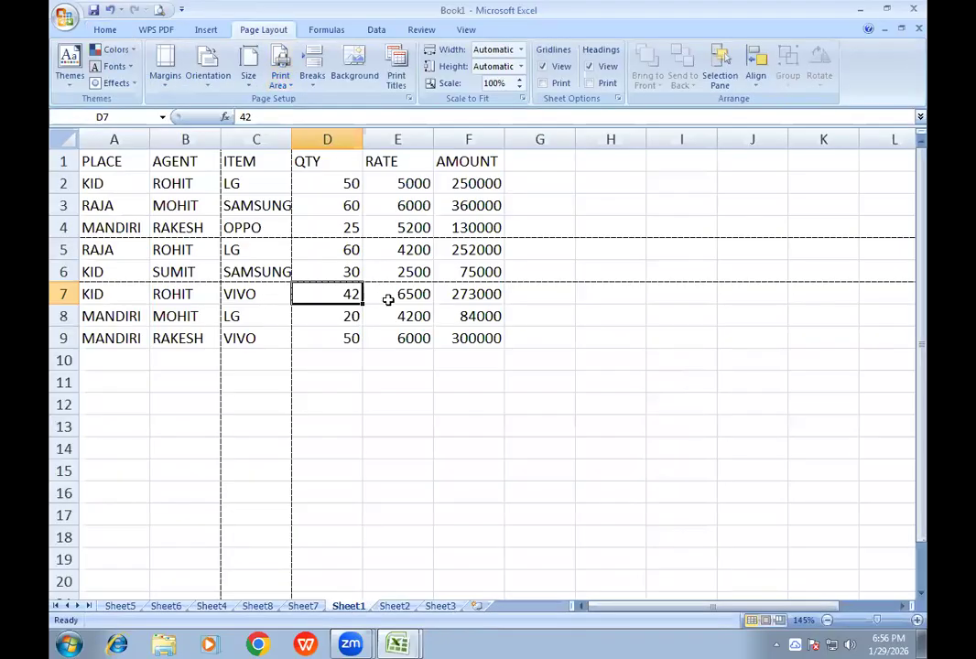
# - Reset all page breaks on Sheet1, inspect the page in the print preview, and close the preview
pyautogui.click(311, 77)
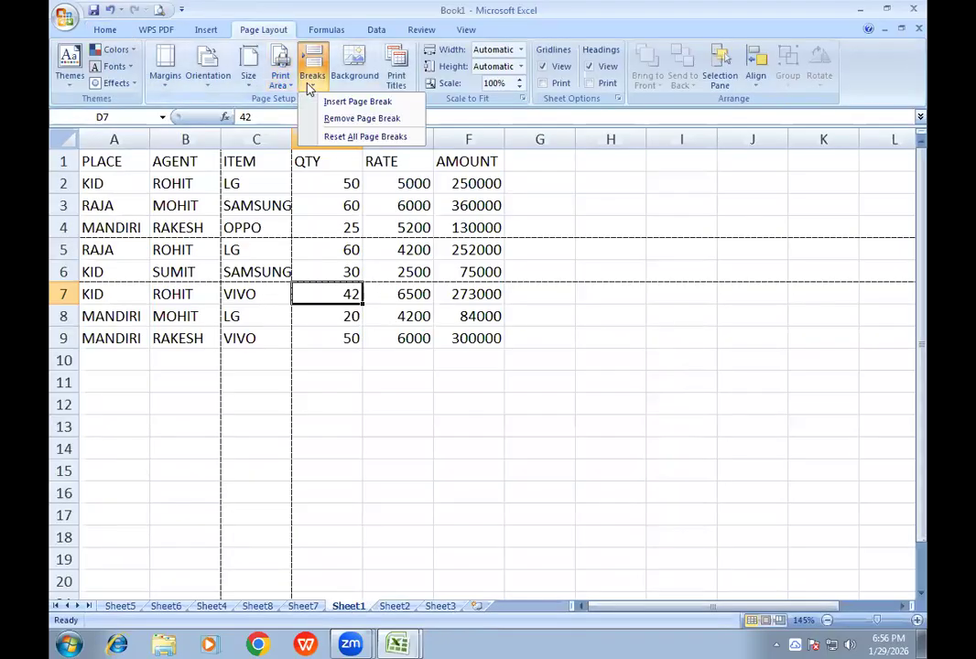
pyautogui.click(352, 140)
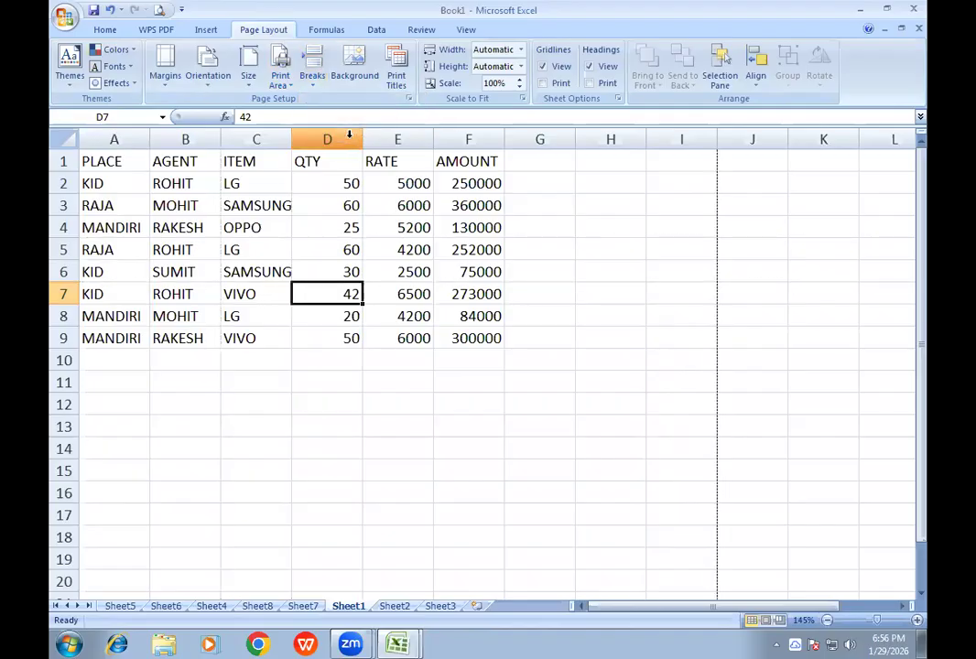
pyautogui.click(159, 10)
pyautogui.click(427, 149)
pyautogui.click(426, 155)
pyautogui.click(427, 149)
pyautogui.click(277, 79)
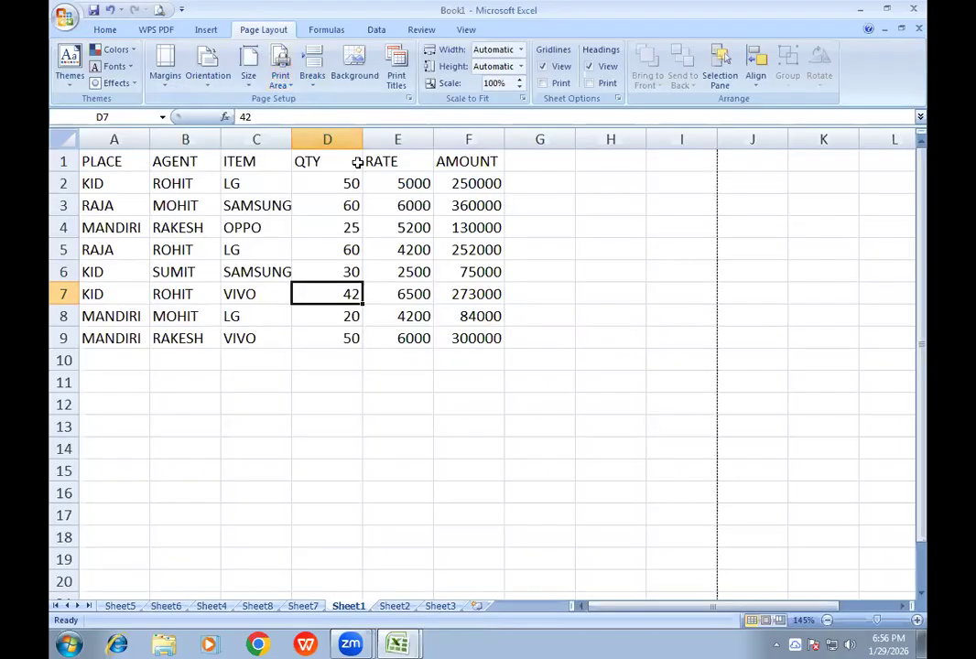
# - Set Penguins.jpg from Sample Pictures as the background of Sheet1, and check the print preview for the background
pyautogui.click(355, 81)
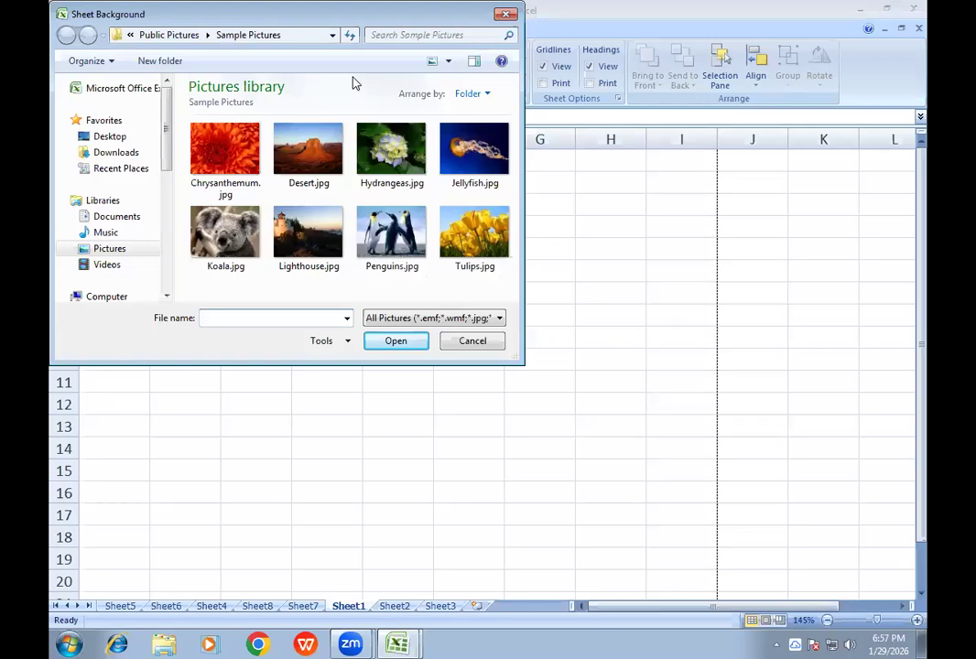
pyautogui.click(389, 233)
pyautogui.doubleClick(389, 234)
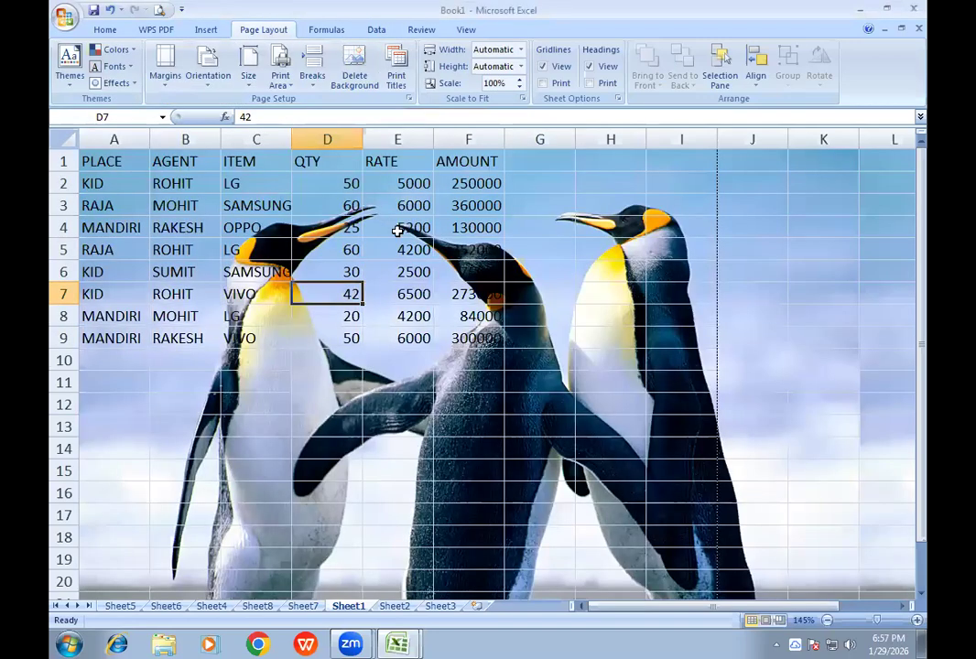
pyautogui.click(160, 11)
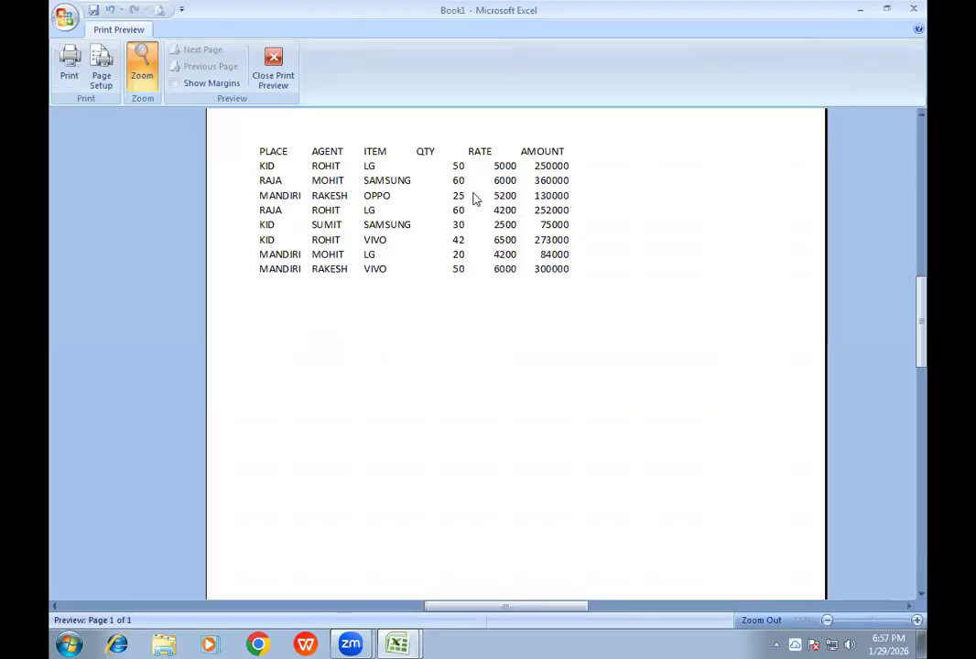
pyautogui.click(272, 77)
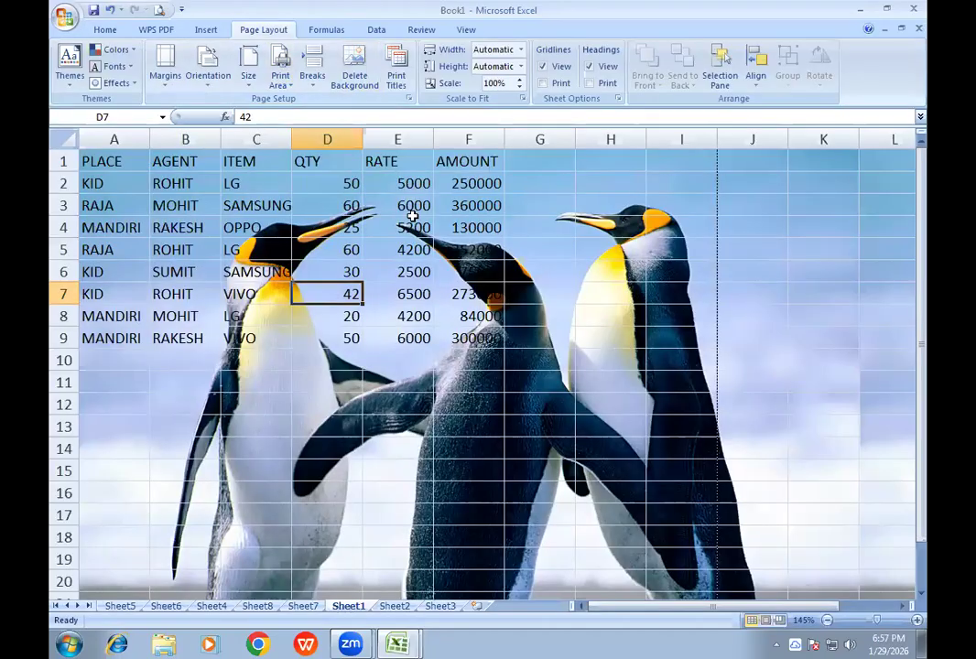
# - Delete the background picture of Sheet1 and select cell A1
pyautogui.click(355, 81)
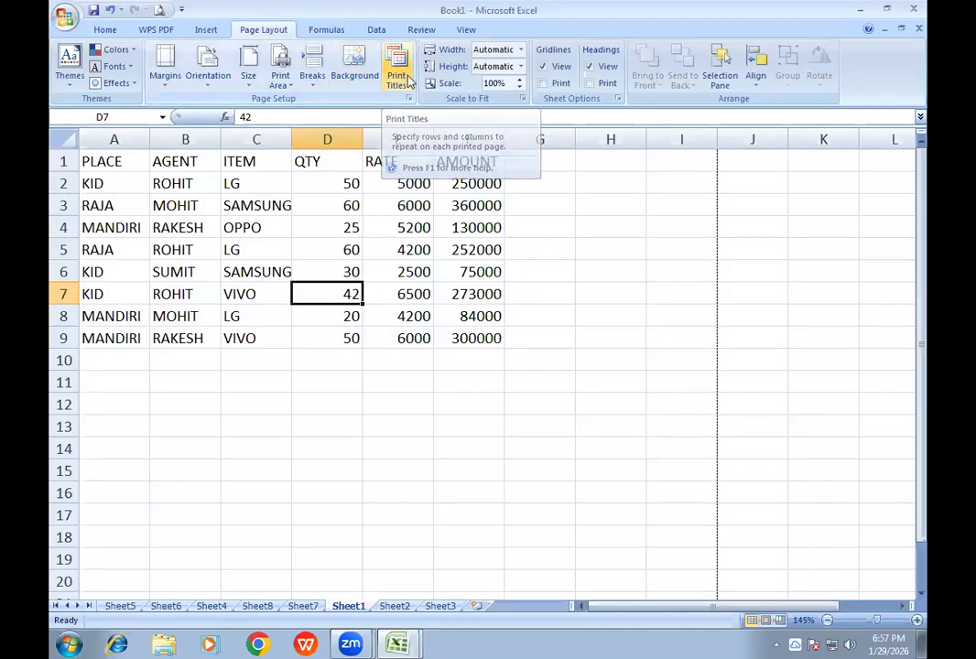
pyautogui.click(95, 165)
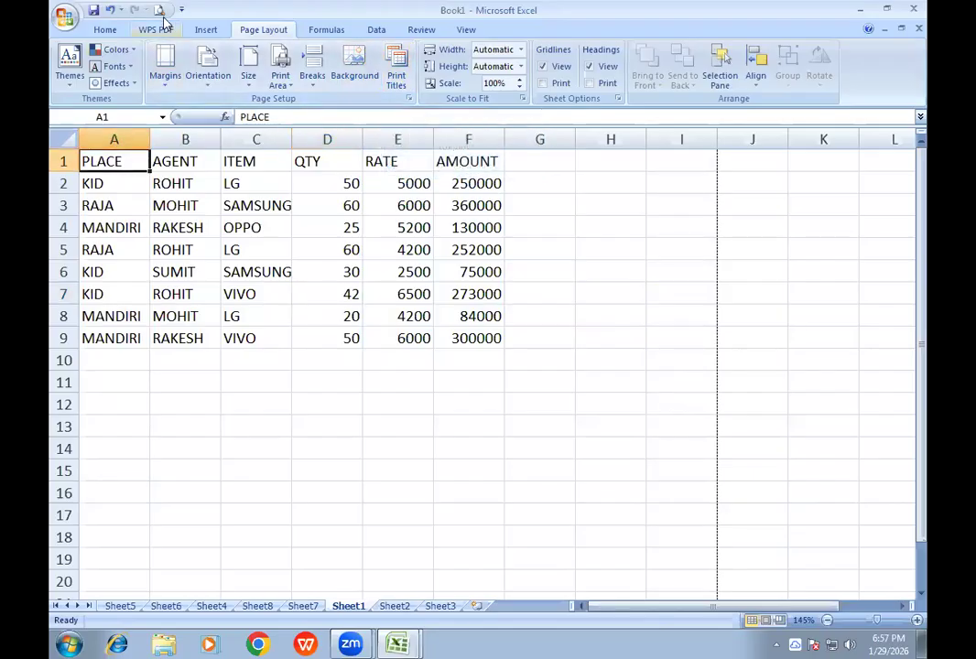
# - Fill cells A10 to A61 with short filler text such as SDF, ASF and FAS, and check the sheet in the print preview
pyautogui.click(125, 357)
pyautogui.write('SD')
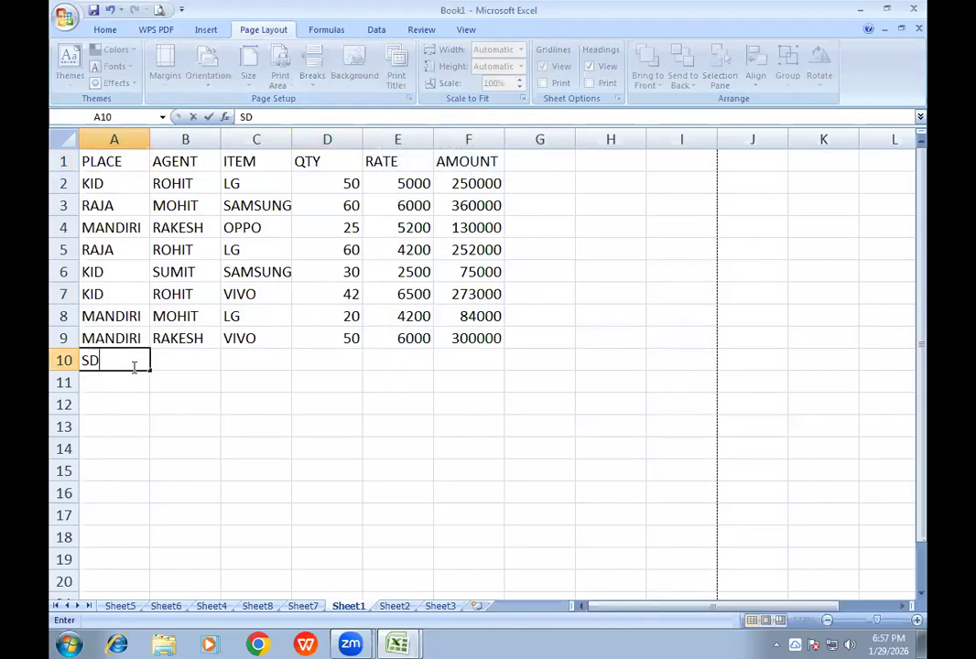
pyautogui.write('F SF ASF ASF FAS FAS ASF ASDF ASDFAS FAS SADFS DF ASDF AS DFAS DF')
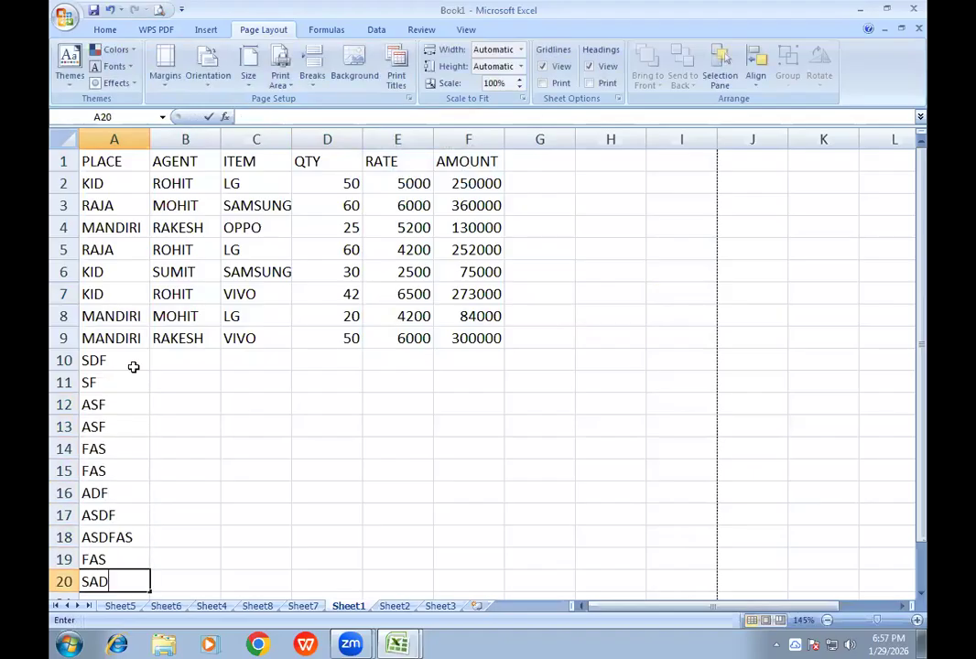
pyautogui.write(' SA')
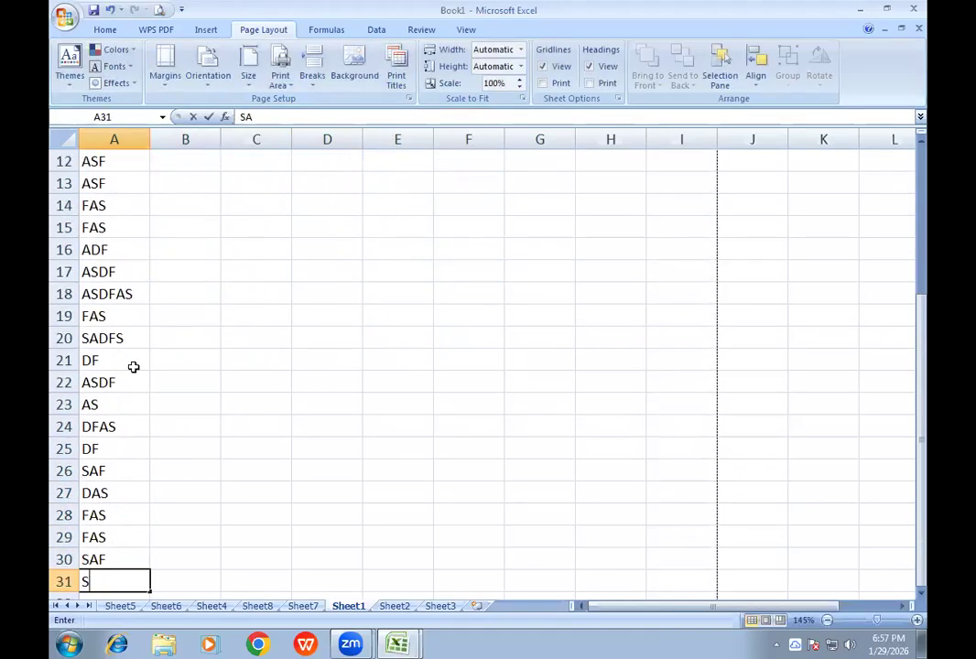
pyautogui.write('F DAS FAS FAS SAF SA FAS FAS SAF SF SA F')
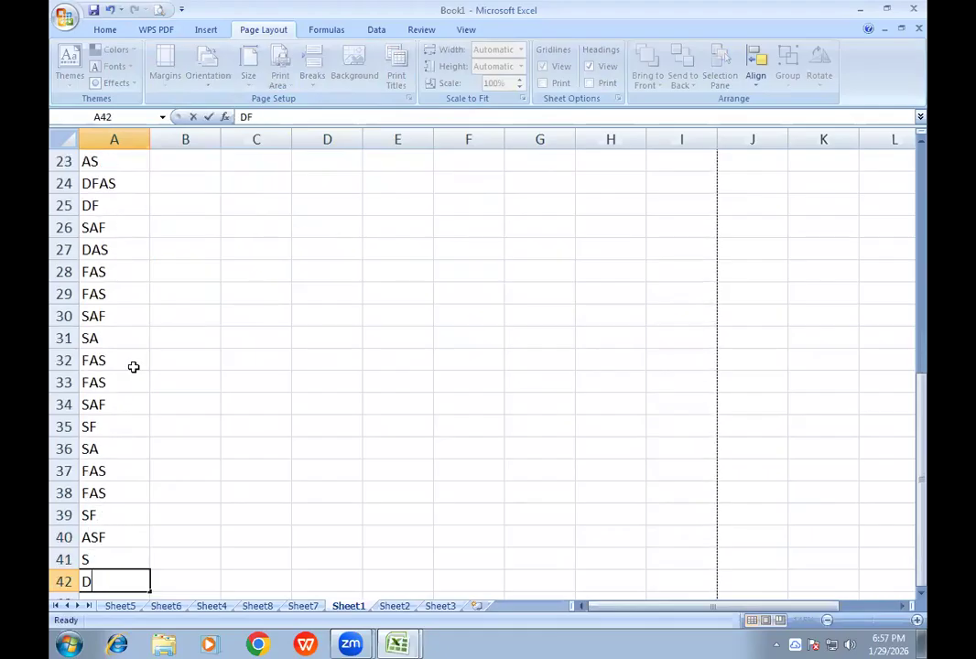
pyautogui.write('AS FAS SF ASF S DFSA FAS ASDF DSAF ASD FS')
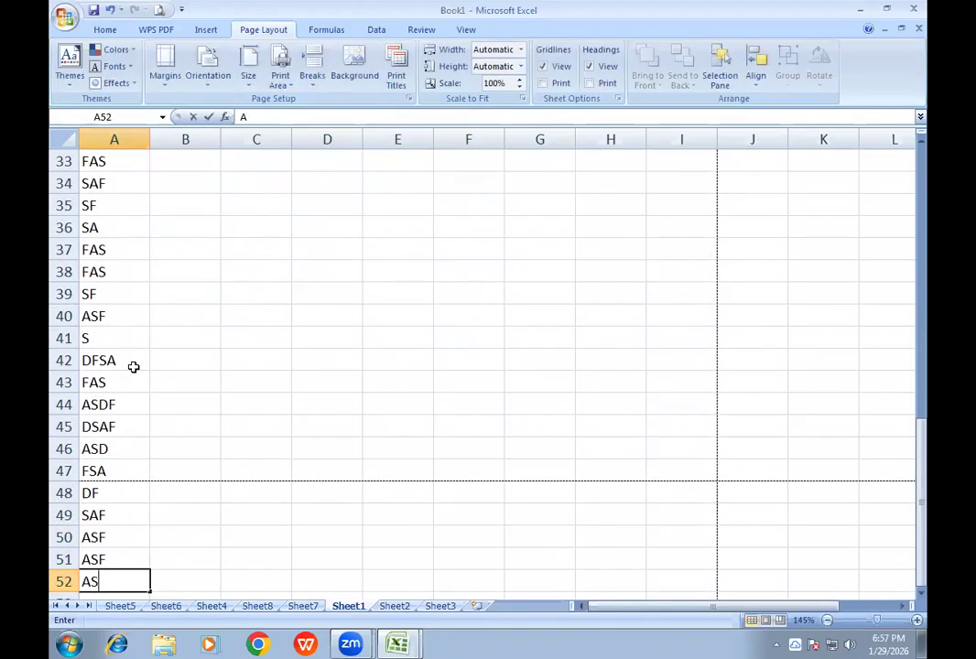
pyautogui.write('A DF SAF ASF ASF AS F ASF SA FAS FSA AFAS F SAF ASF')
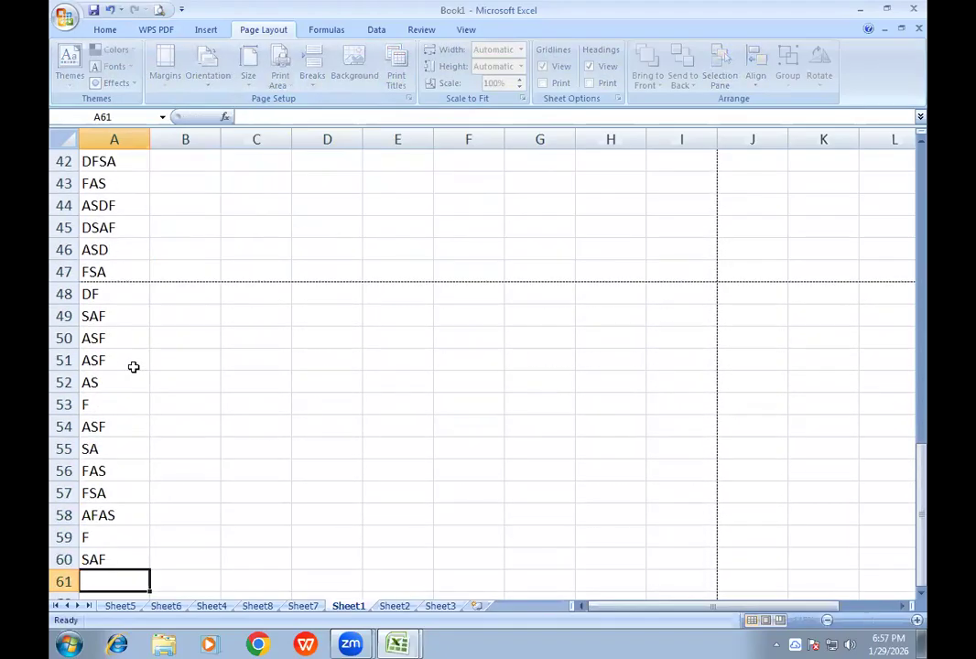
pyautogui.click(249, 360)
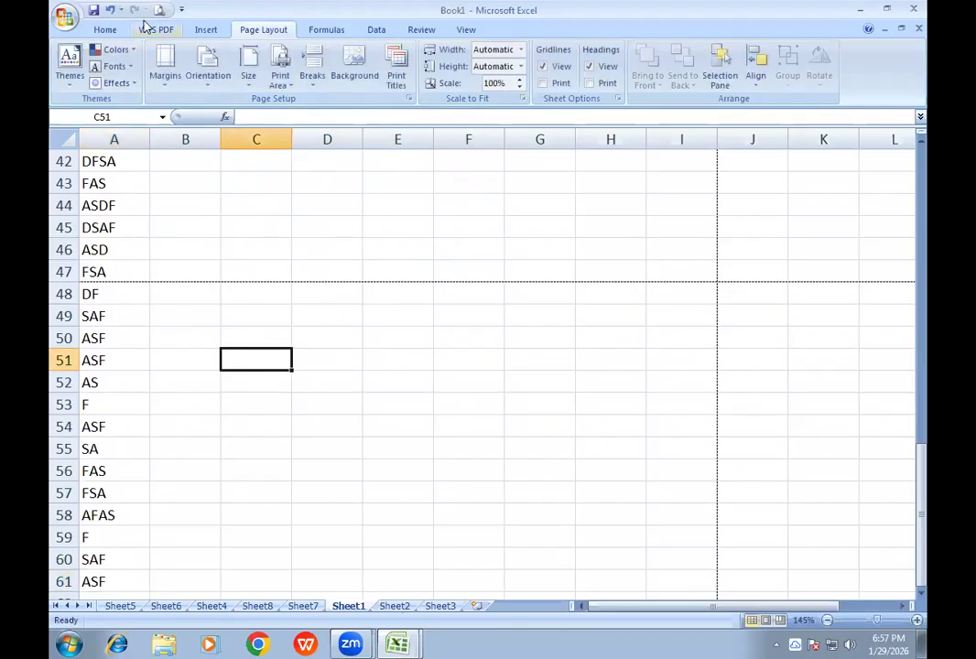
pyautogui.click(159, 10)
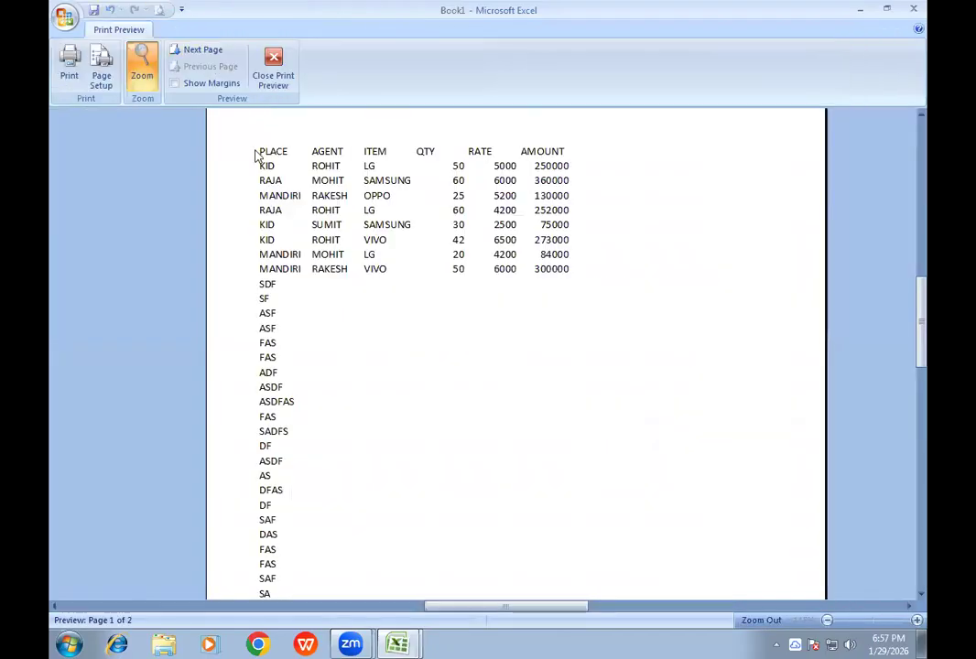
pyautogui.click(279, 84)
# - Format the header cells A1 to F1 with a yellow fill and bold red text
pyautogui.scroll(14, 171, 218)
pyautogui.moveTo(105, 162); pyautogui.dragTo(453, 163)
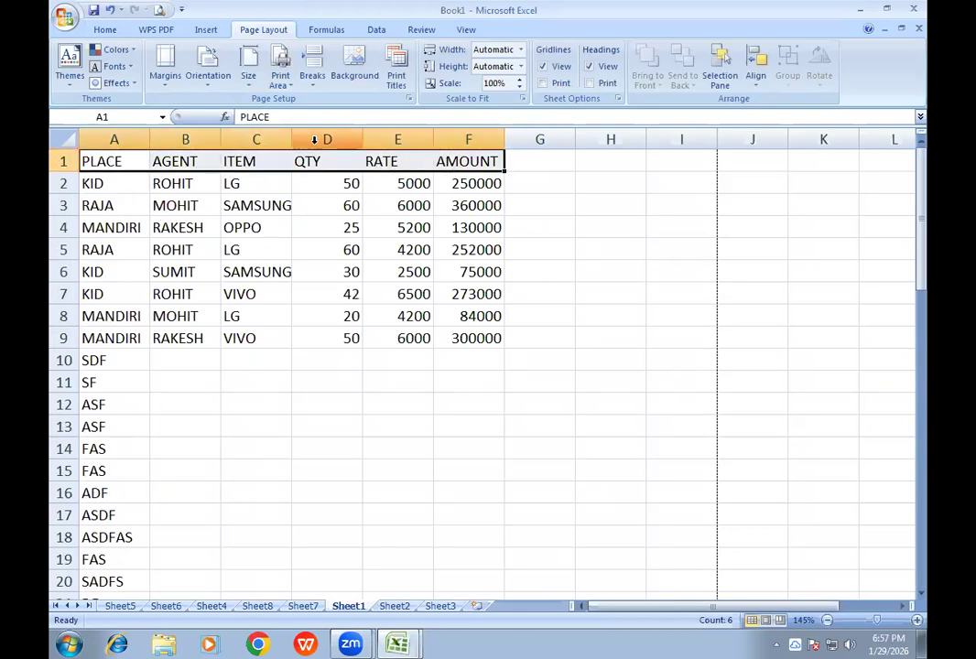
pyautogui.click(104, 29)
pyautogui.click(212, 78)
pyautogui.click(241, 79)
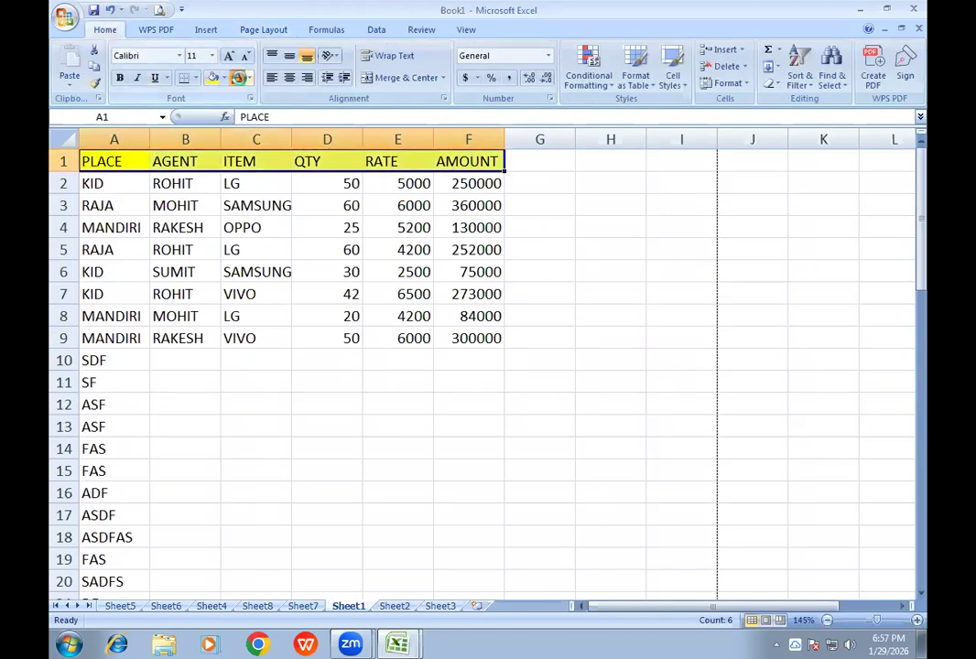
pyautogui.click(120, 79)
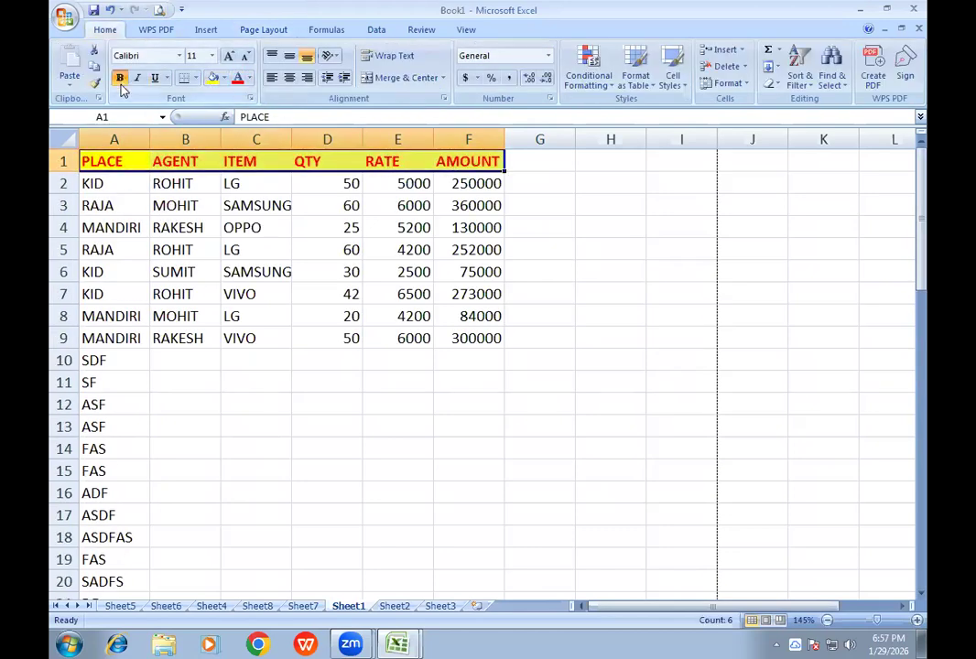
# - Check both pages of Sheet1 in the print preview for the header row, and close the preview
pyautogui.click(157, 10)
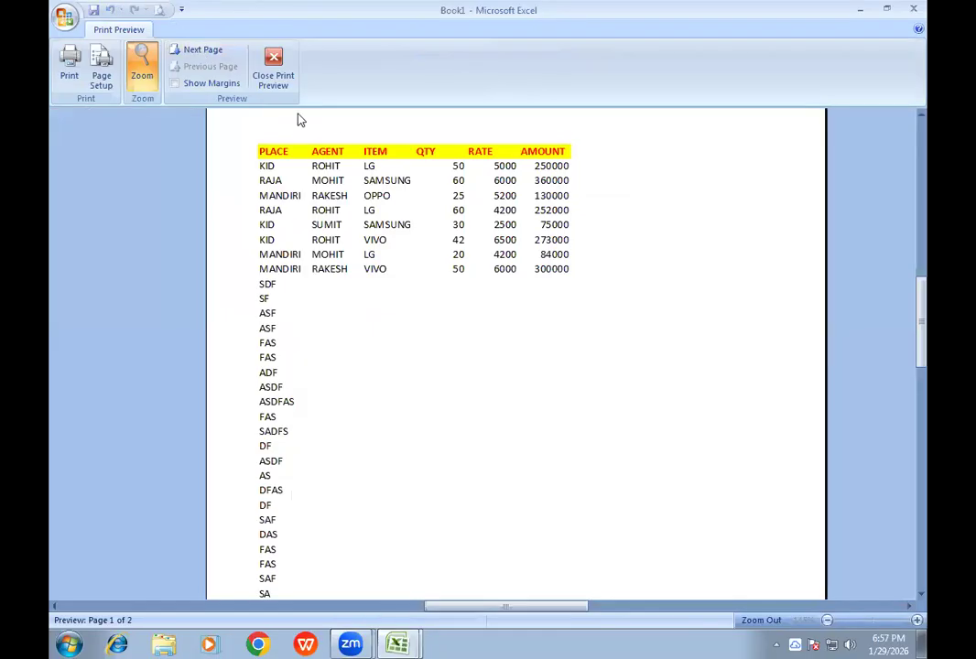
pyautogui.click(200, 51)
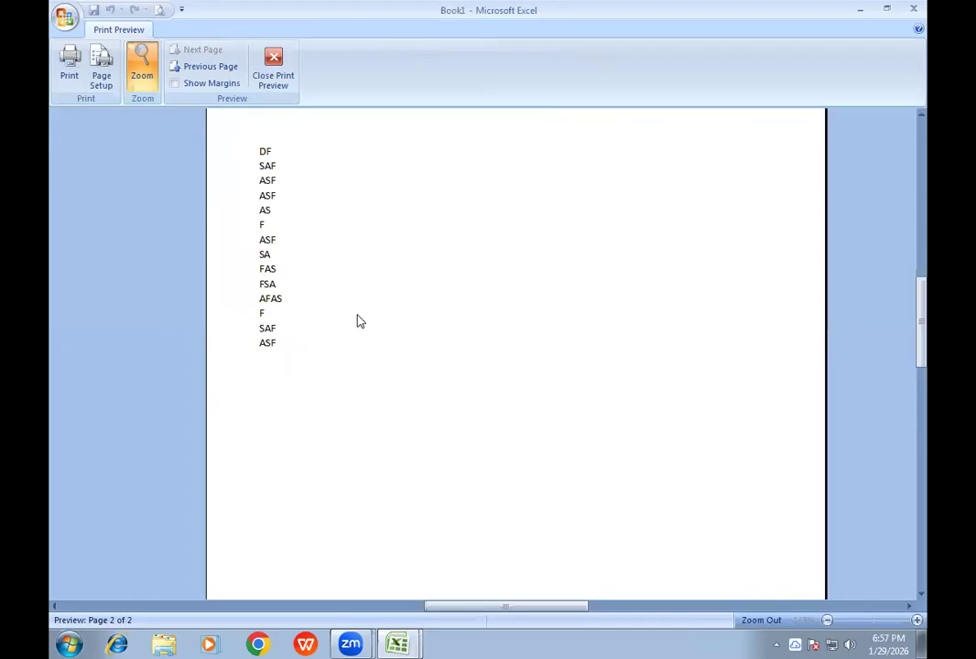
pyautogui.click(277, 88)
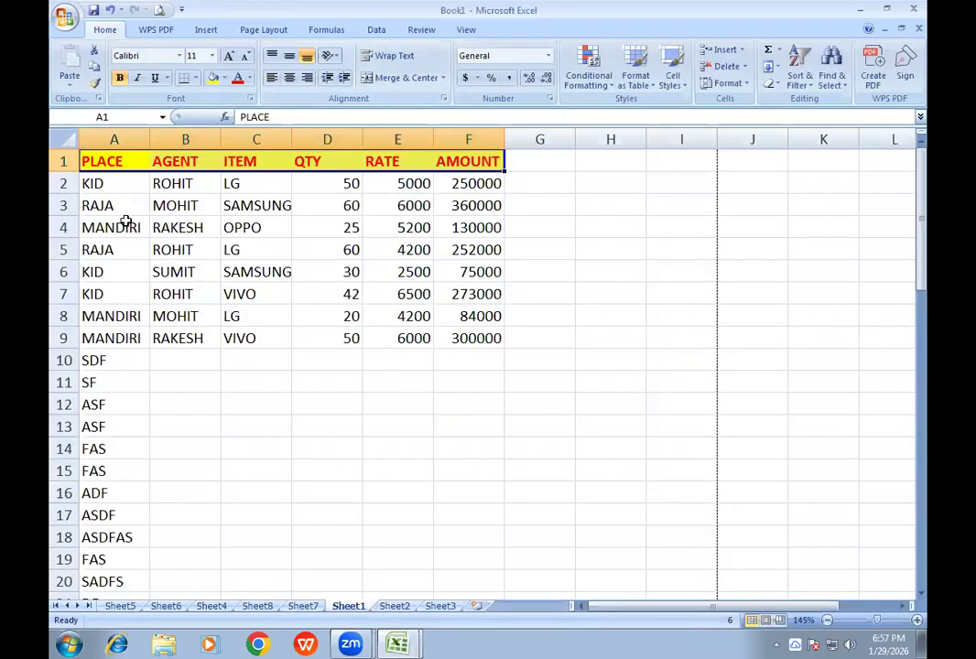
# - Set row 1 ($1:$1) to repeat at the top of every printed page, and check page 2 in the print preview
pyautogui.moveTo(156, 161); pyautogui.dragTo(442, 171)
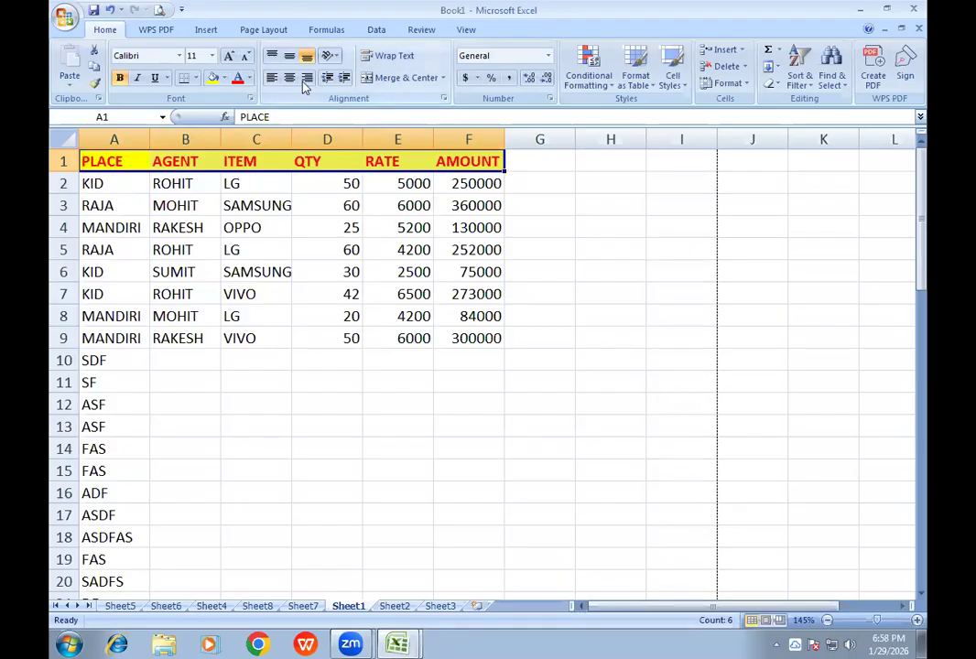
pyautogui.click(262, 30)
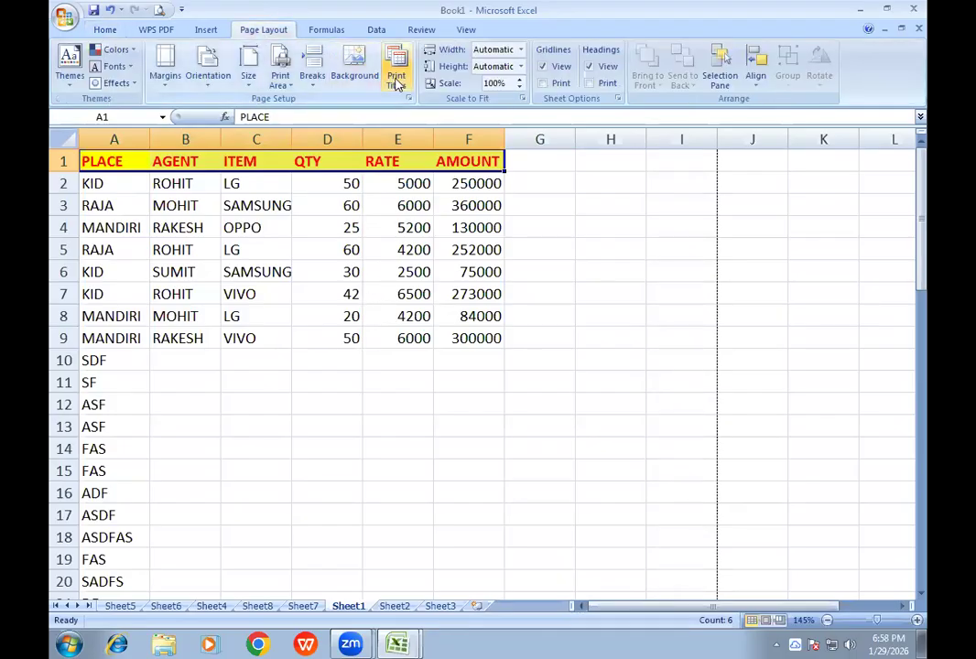
pyautogui.click(396, 81)
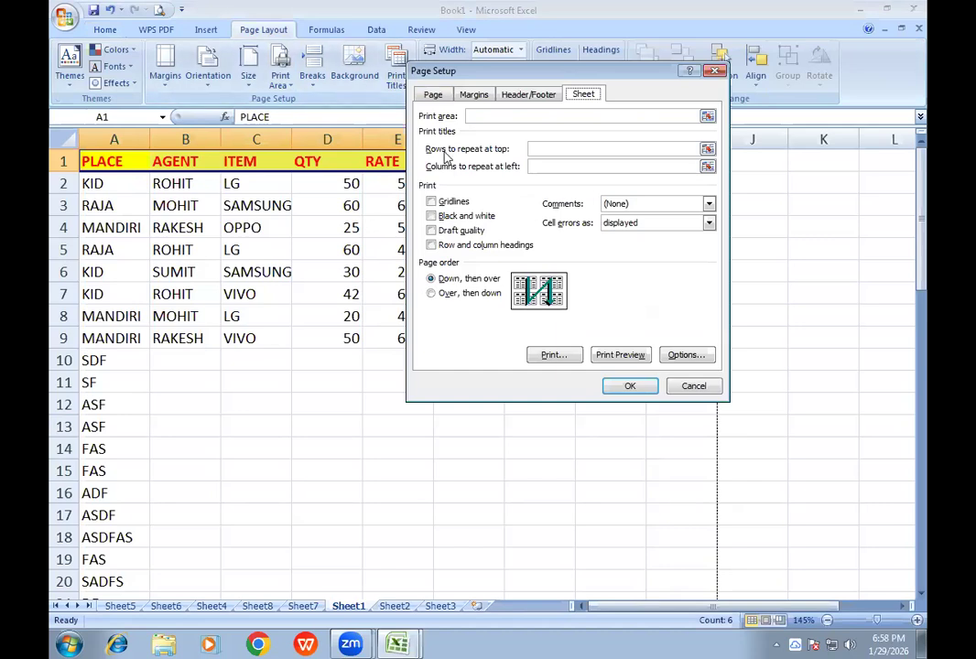
pyautogui.click(557, 148)
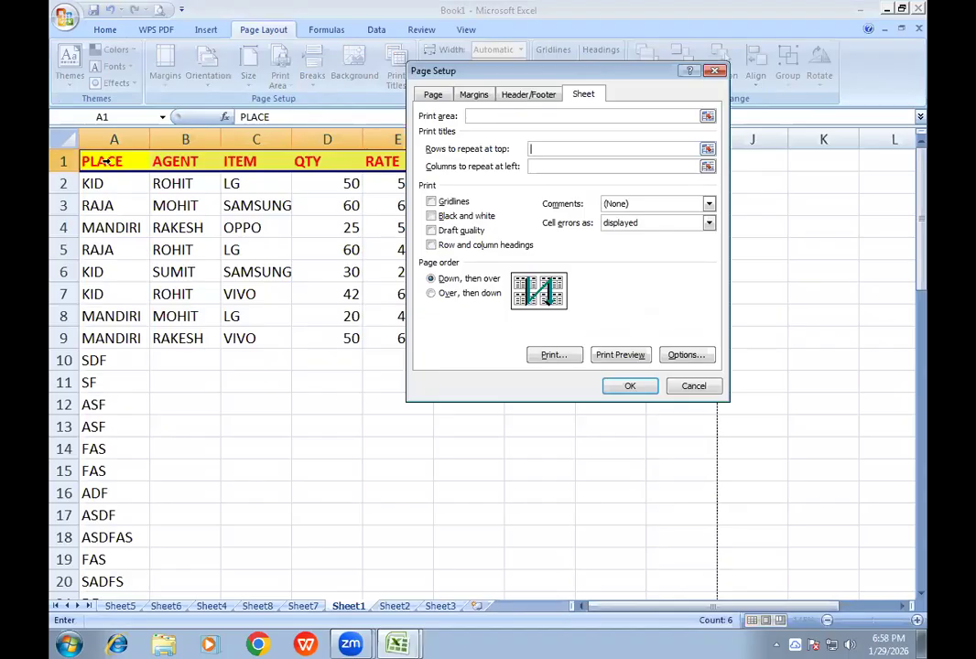
pyautogui.click(60, 160)
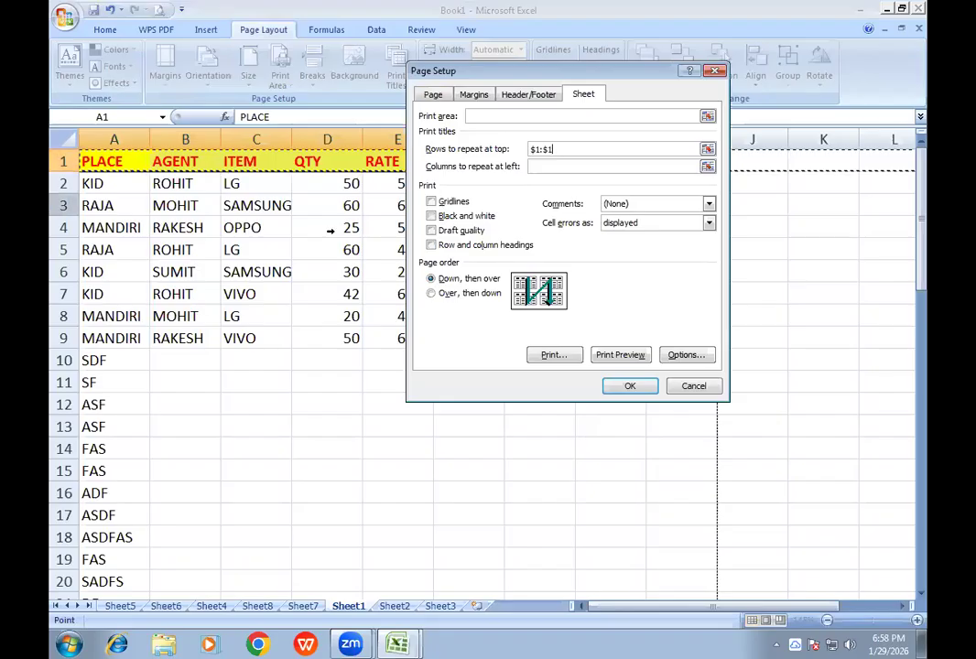
pyautogui.click(619, 357)
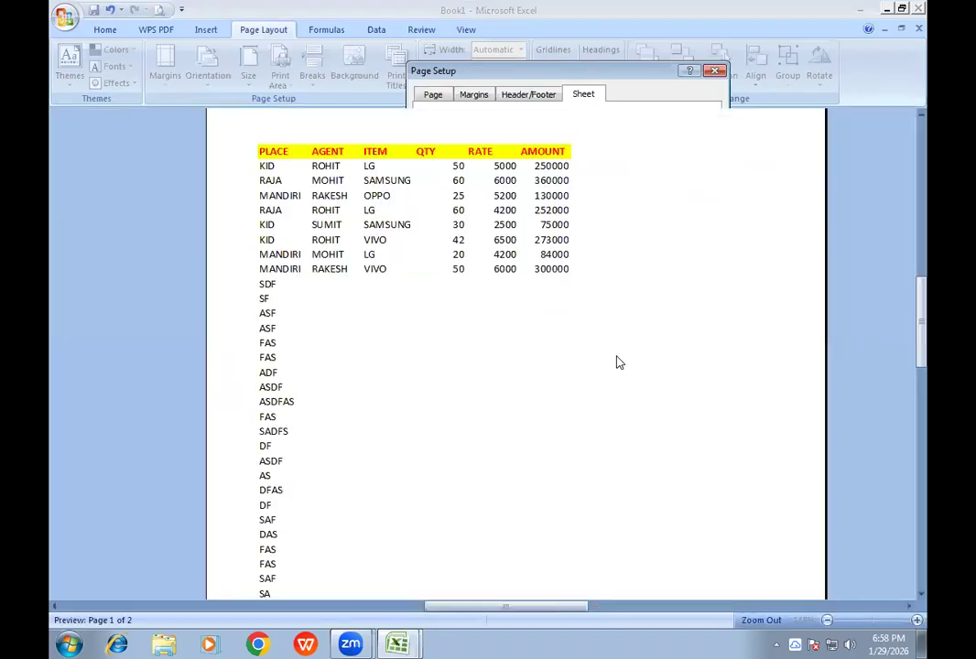
pyautogui.click(203, 50)
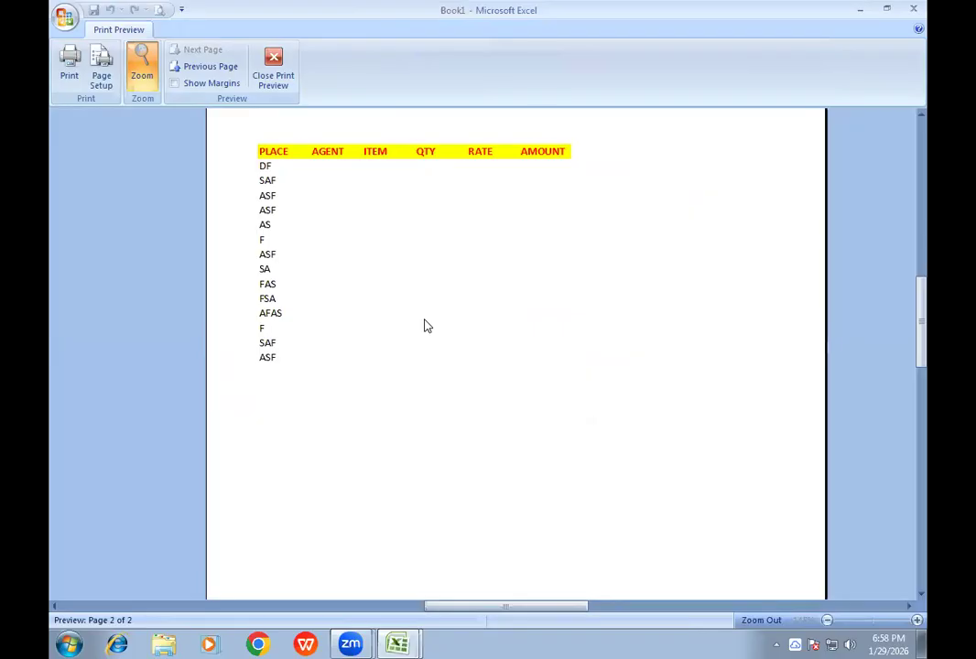
pyautogui.click(279, 80)
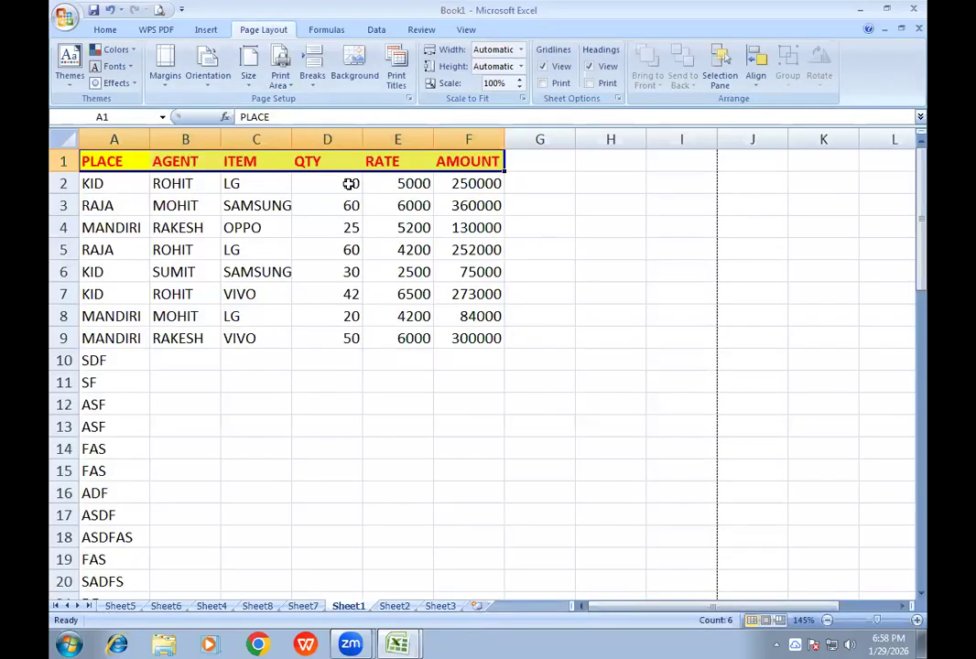
# - Remove the repeated title row from the page setup, and check page 2 in the print preview
pyautogui.click(396, 78)
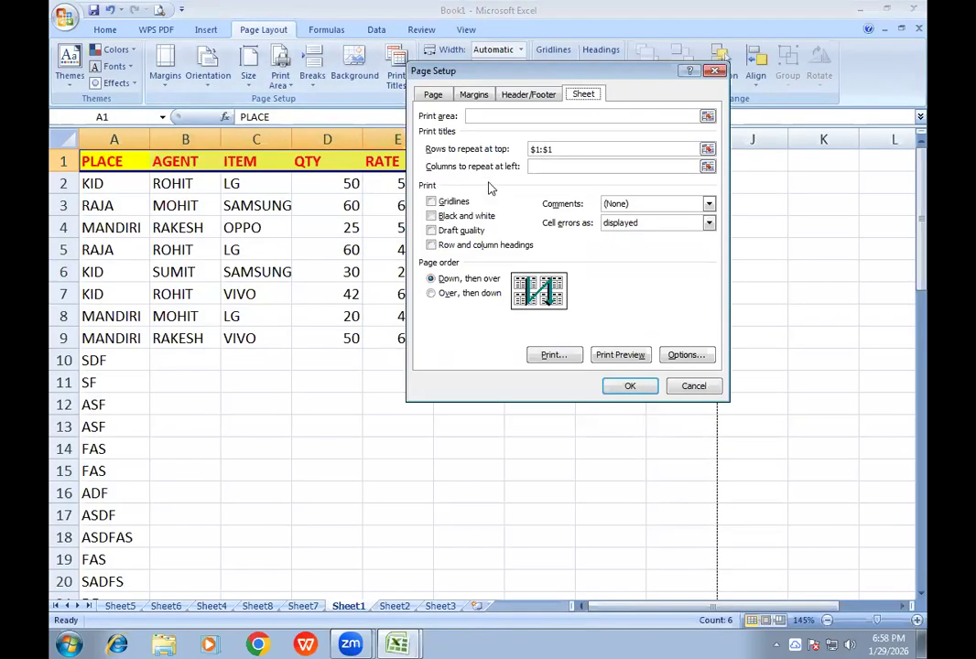
pyautogui.moveTo(562, 149); pyautogui.dragTo(487, 155)
pyautogui.press('Delete')
pyautogui.click(623, 356)
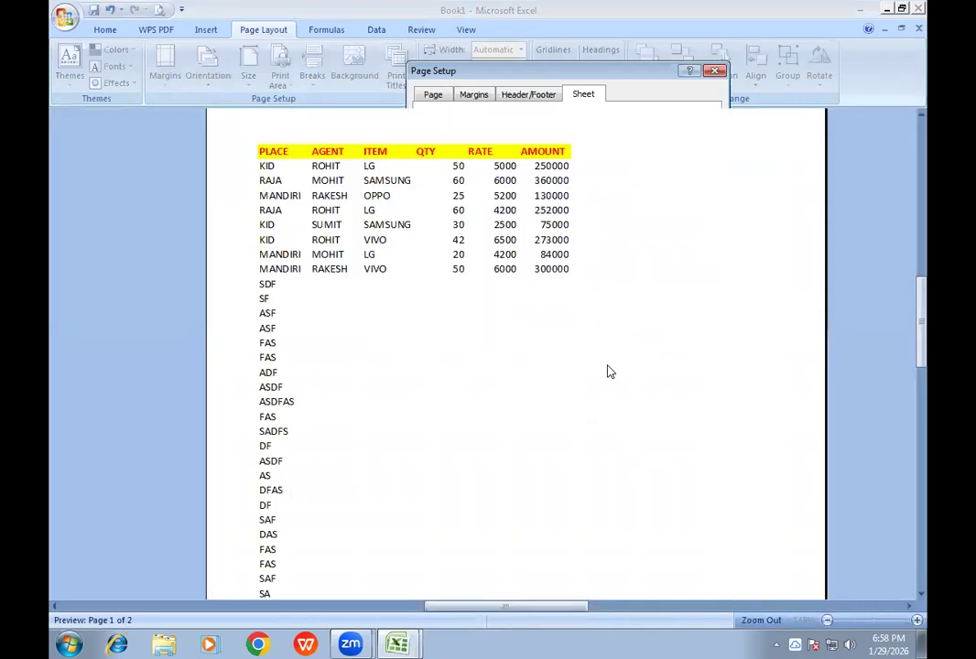
pyautogui.click(201, 50)
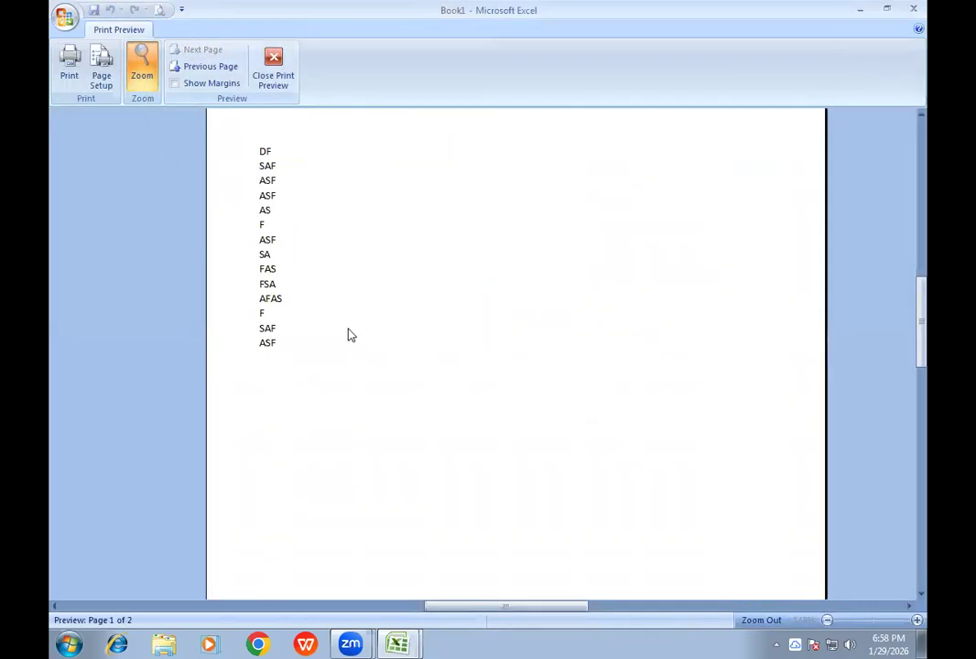
pyautogui.click(275, 81)
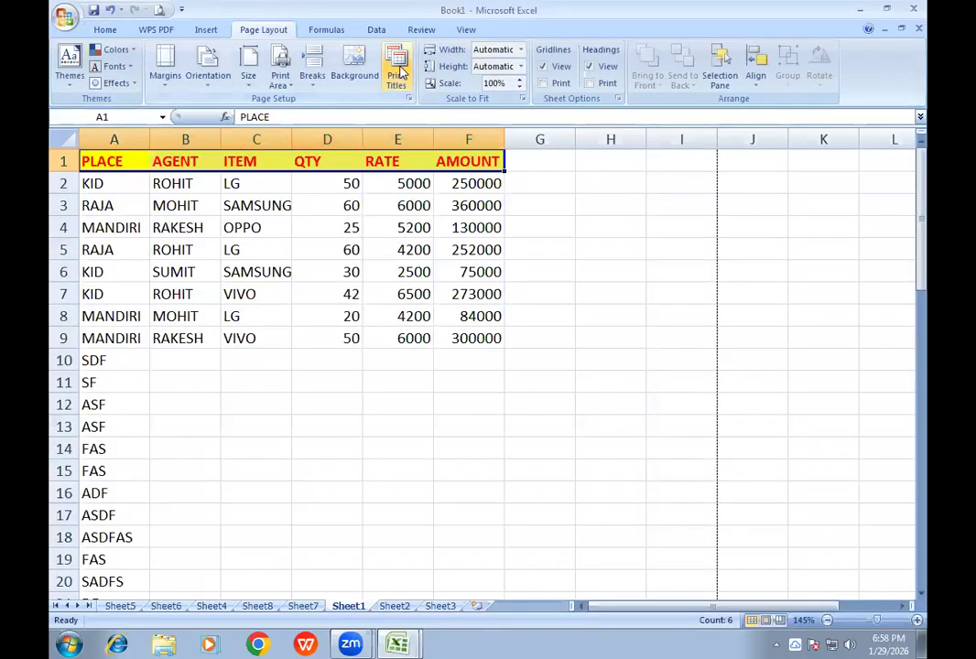
# - Clear the filler text below the horizontal page break, in cells A48 to A64
pyautogui.scroll(-14, 314, 220)
pyautogui.moveTo(126, 276); pyautogui.dragTo(117, 612)
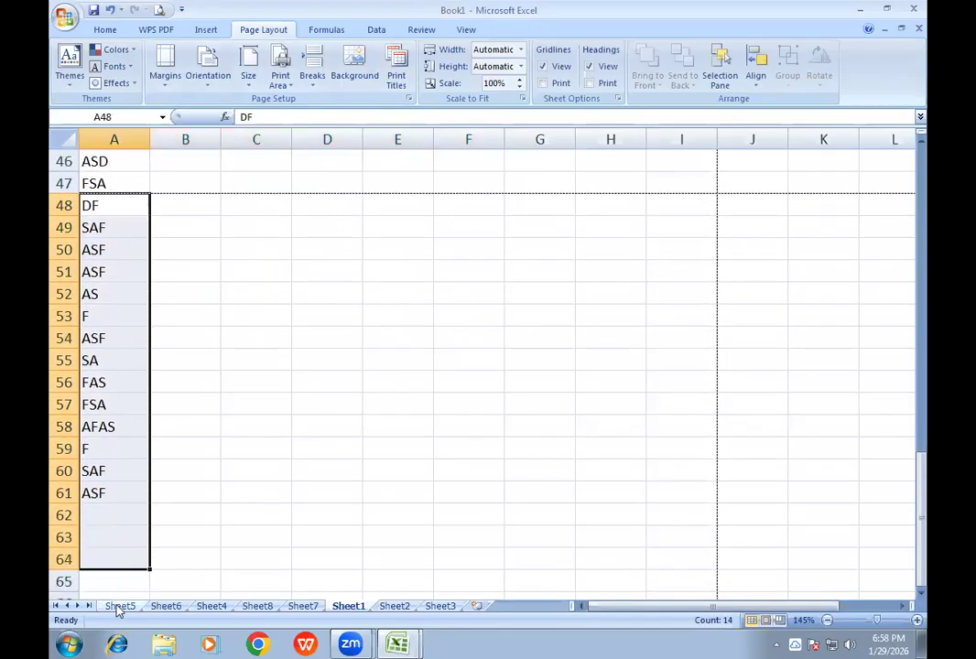
pyautogui.press('Delete')
pyautogui.scroll(15, 333, 386)
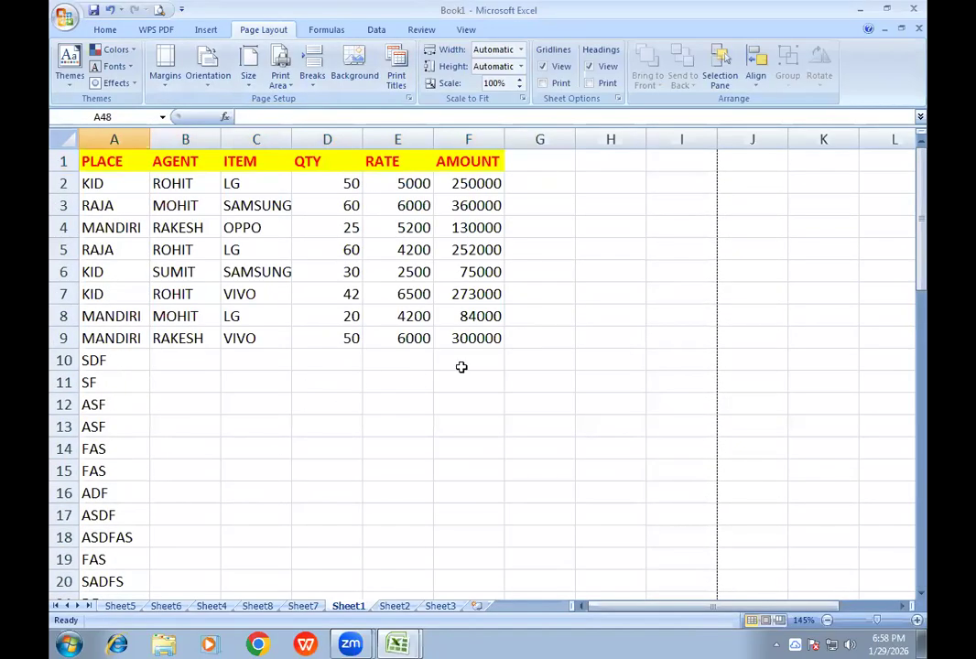
# - Enter the column headers ADDRESS, MOBILE and FATHER'S NAME in cells G1, H1 and I1
pyautogui.click(539, 164)
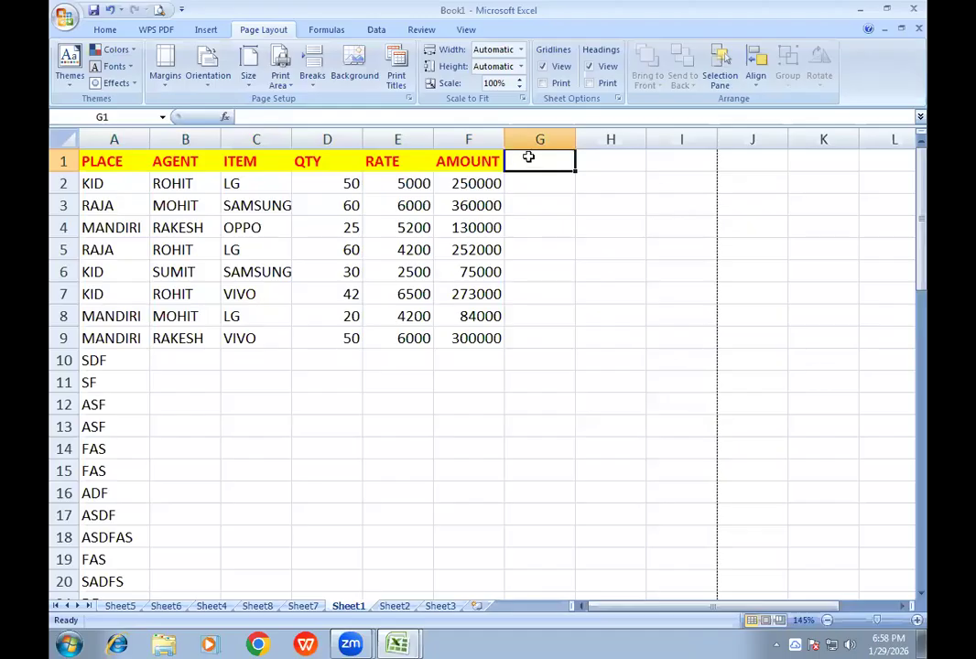
pyautogui.click(398, 81)
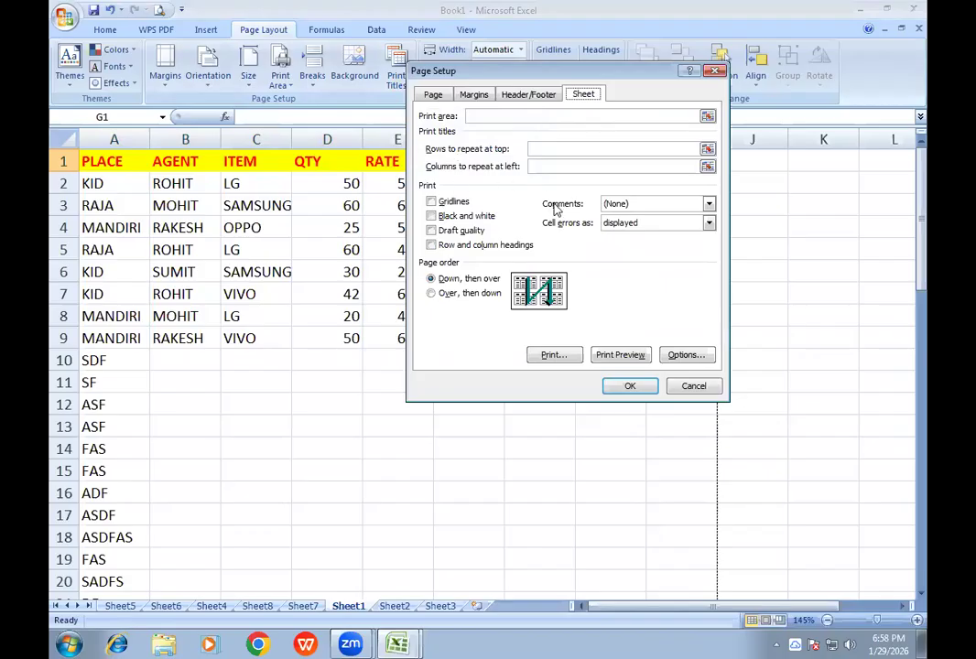
pyautogui.click(693, 385)
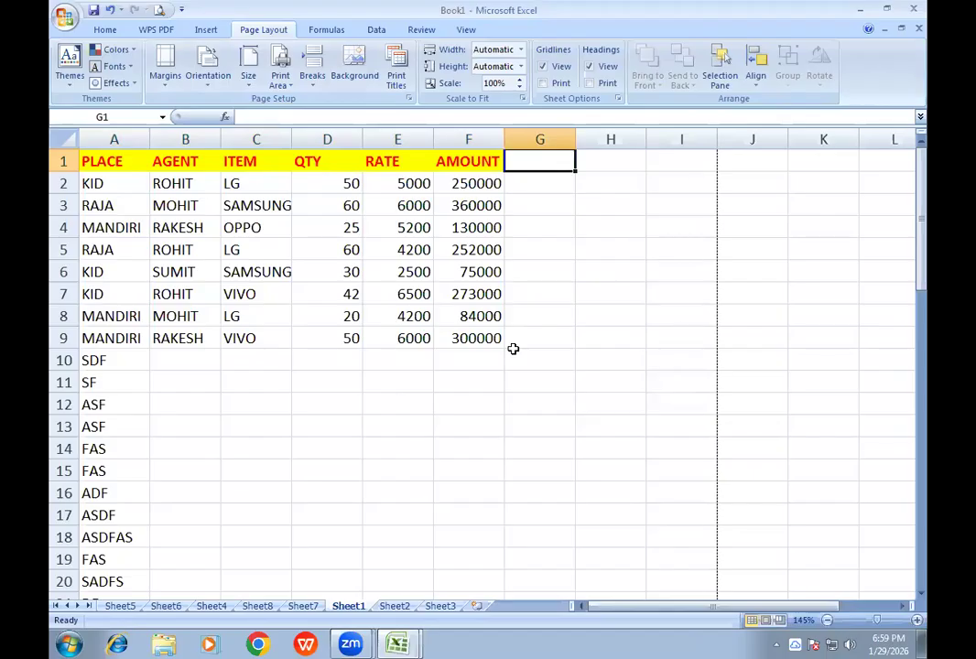
pyautogui.write('ADDRESS')
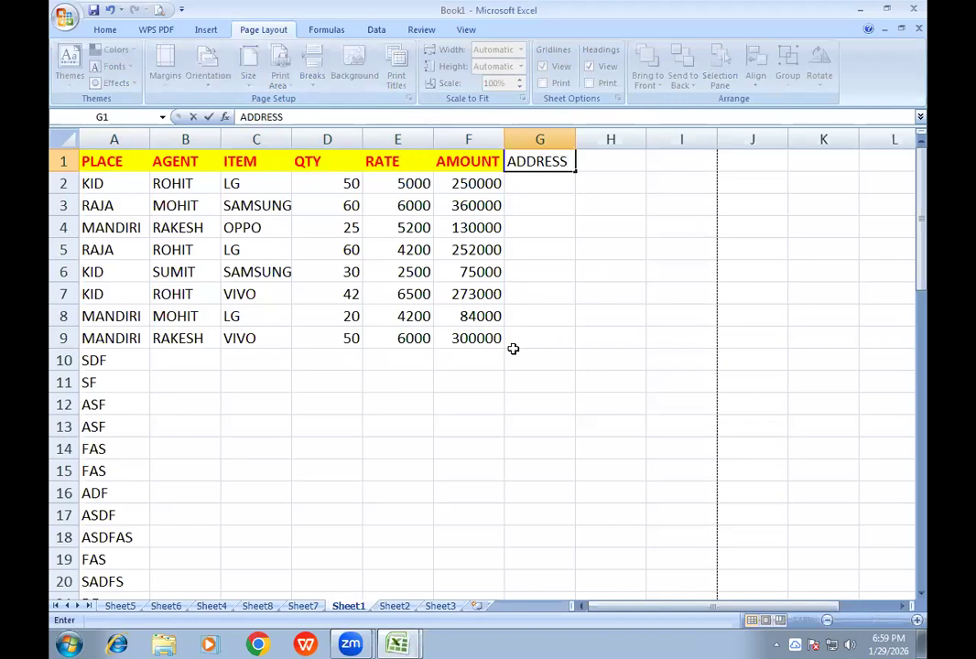
pyautogui.press('Tab')
pyautogui.write('MOBILE')
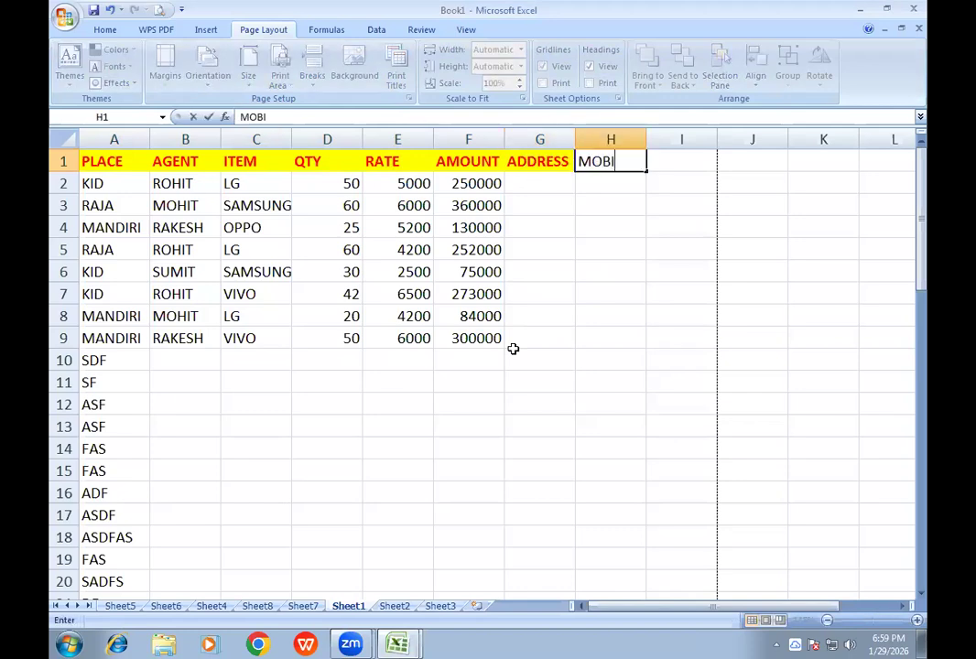
pyautogui.press('Tab')
pyautogui.write("FATHER'S NAME")
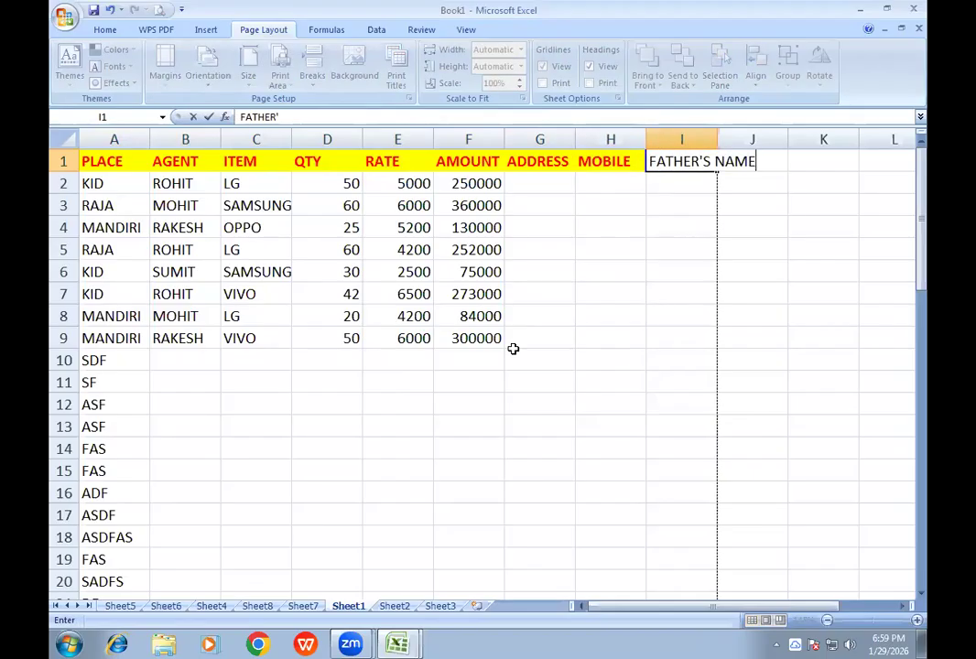
pyautogui.press('Tab')
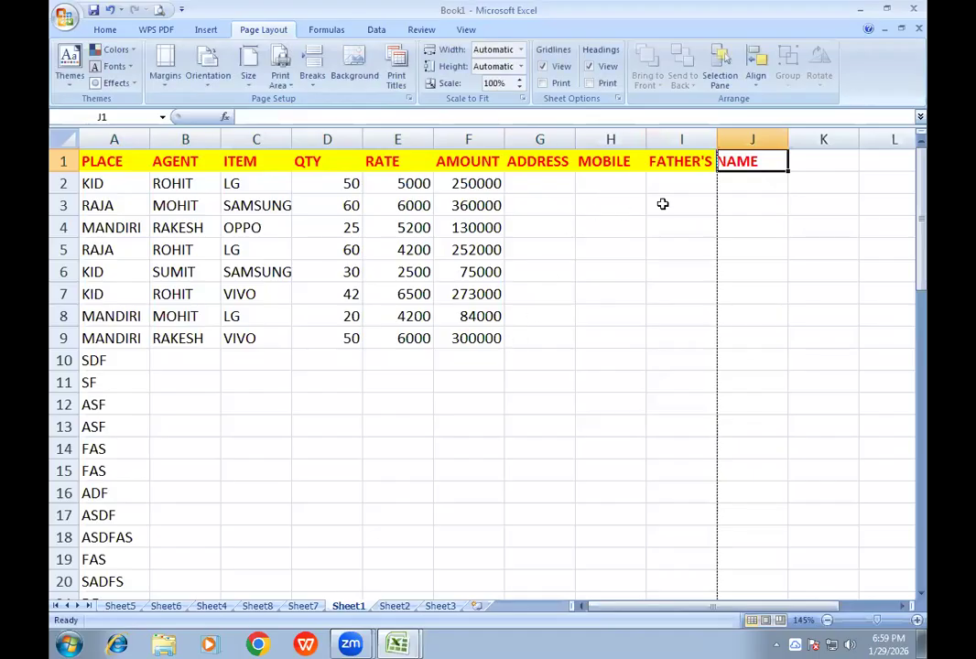
# - Fit column I to its header, enter the header MOTHER'S NAME in J1, and fit column J to it
pyautogui.doubleClick(716, 138)
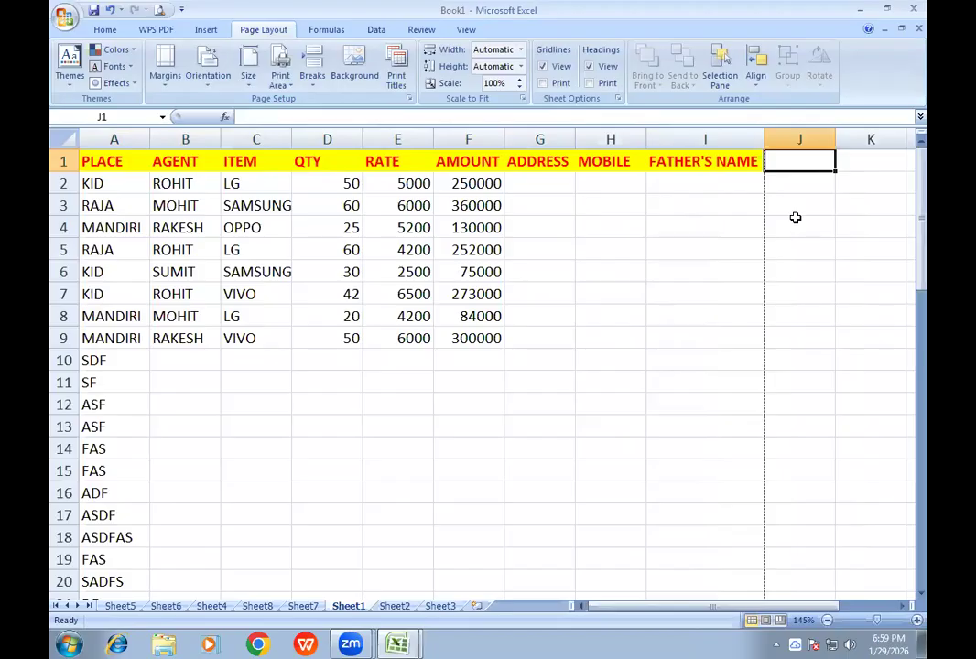
pyautogui.write('MOT')
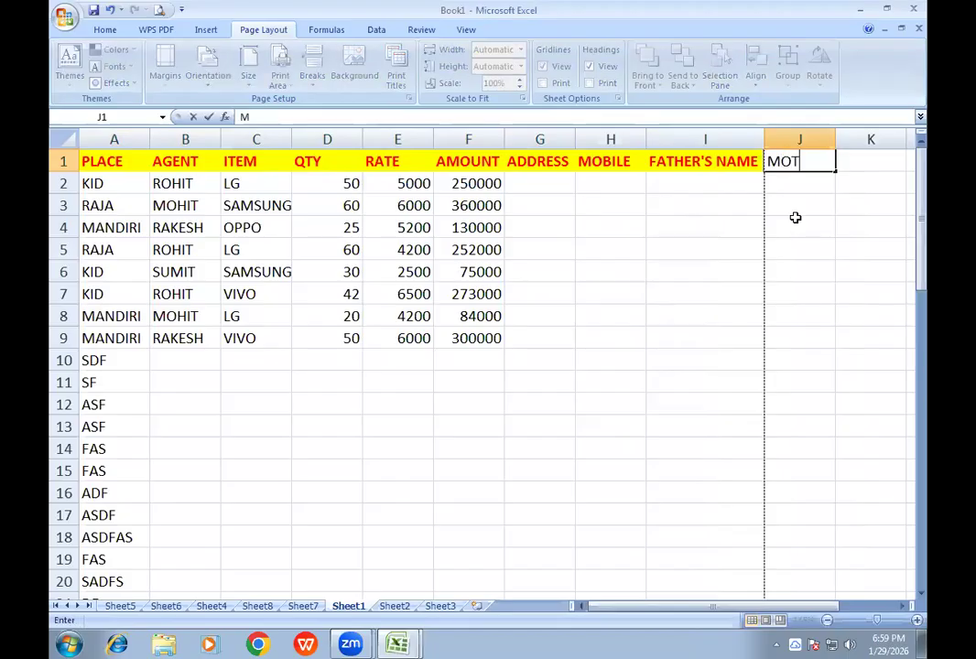
pyautogui.write("HER'S N A")
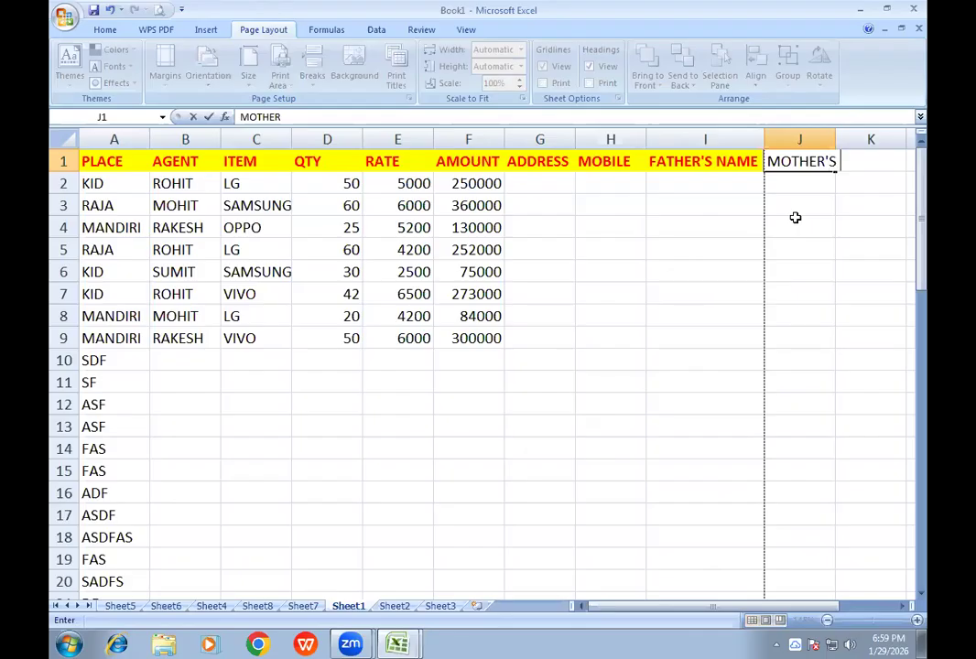
pyautogui.press('BackSpace')
pyautogui.press('BackSpace')
pyautogui.write('AME')
pyautogui.press('Tab')
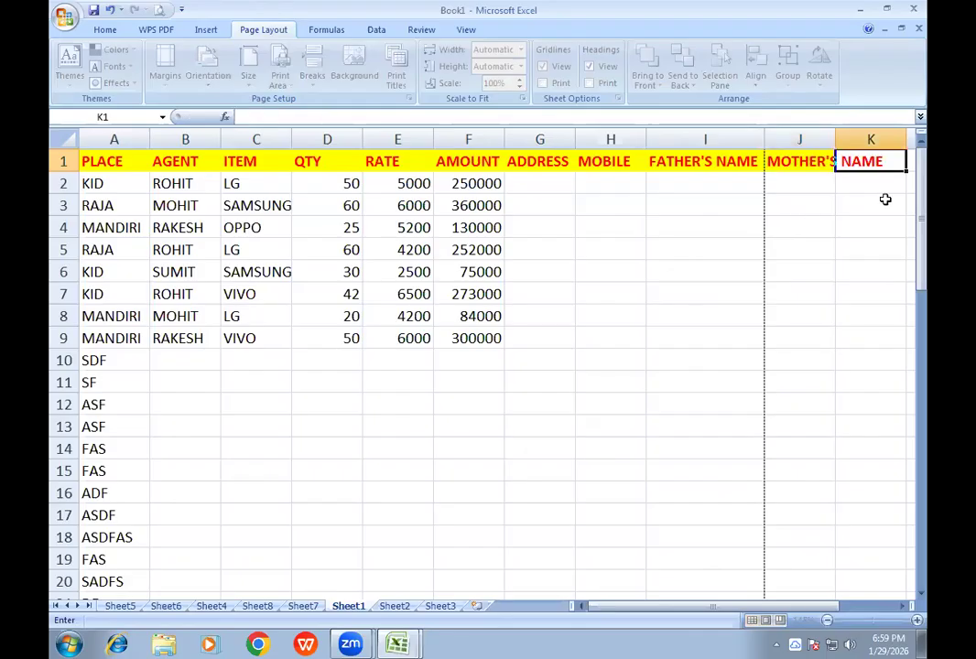
pyautogui.doubleClick(834, 138)
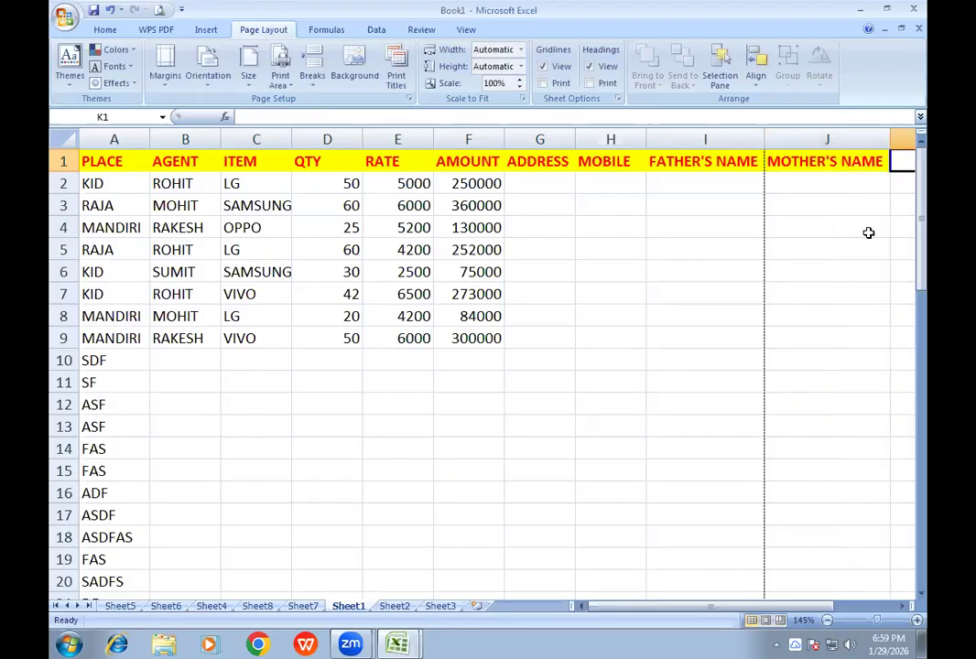
# - Enter the header AADHAR NO. in K1 and widen column K to show the full text
pyautogui.write('AD')
pyautogui.press('BackSpace')
pyautogui.write('ASH')
pyautogui.press('BackSpace')
pyautogui.press('BackSpace')
pyautogui.write('DHAR')
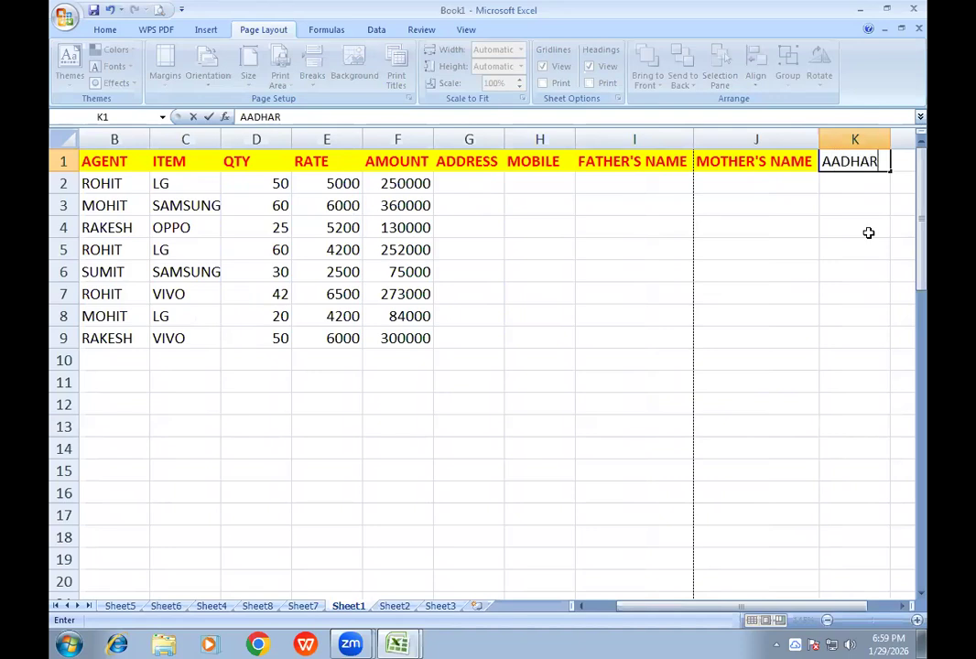
pyautogui.write(' NO.')
pyautogui.press('Return')
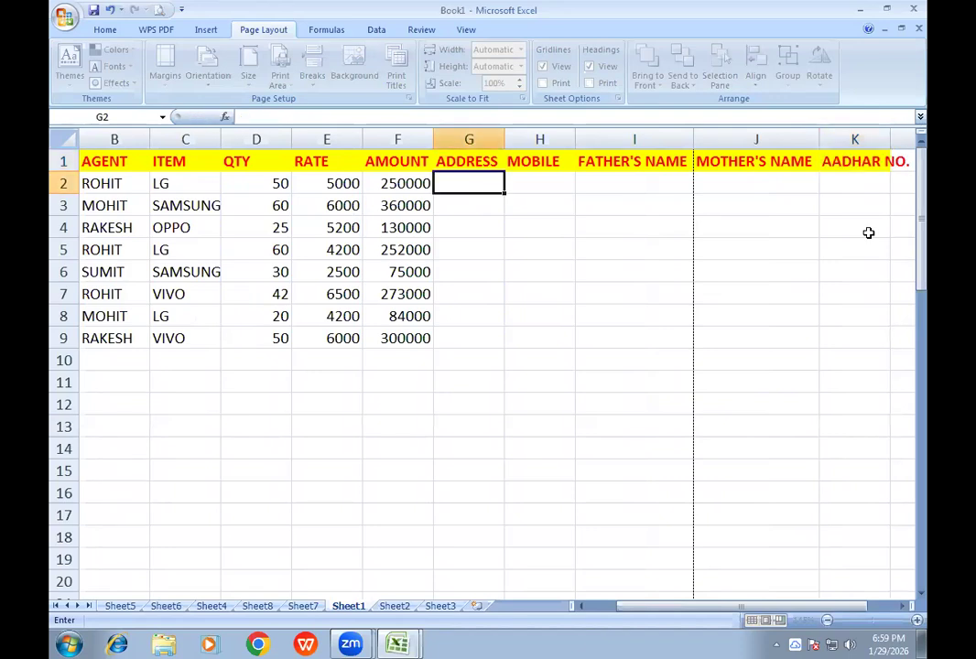
pyautogui.moveTo(888, 136); pyautogui.dragTo(914, 137)
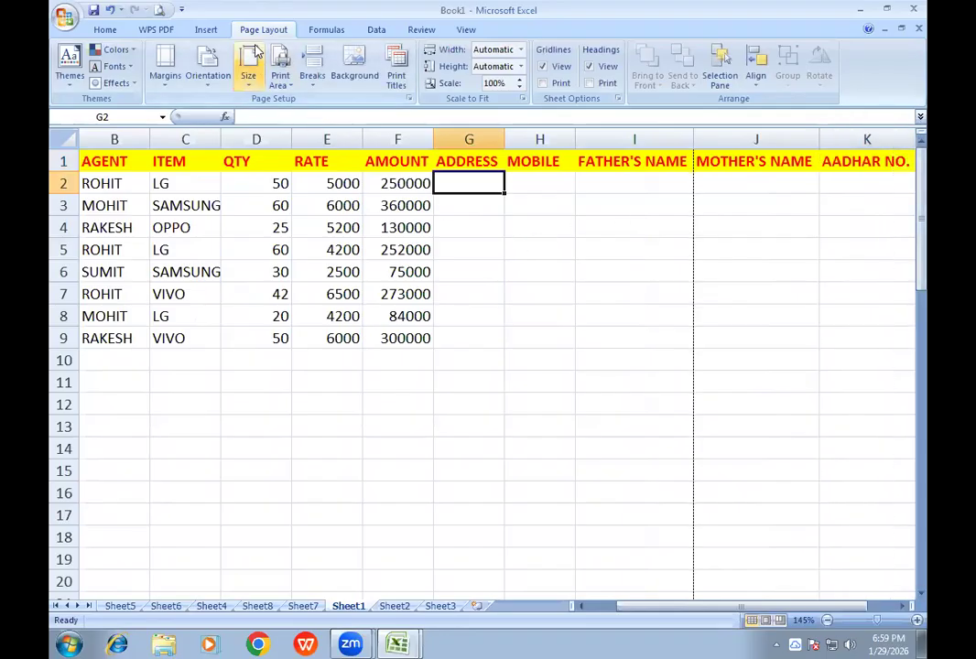
# - Check in the print preview how the columns are split between page 1 and page 2
pyautogui.click(158, 10)
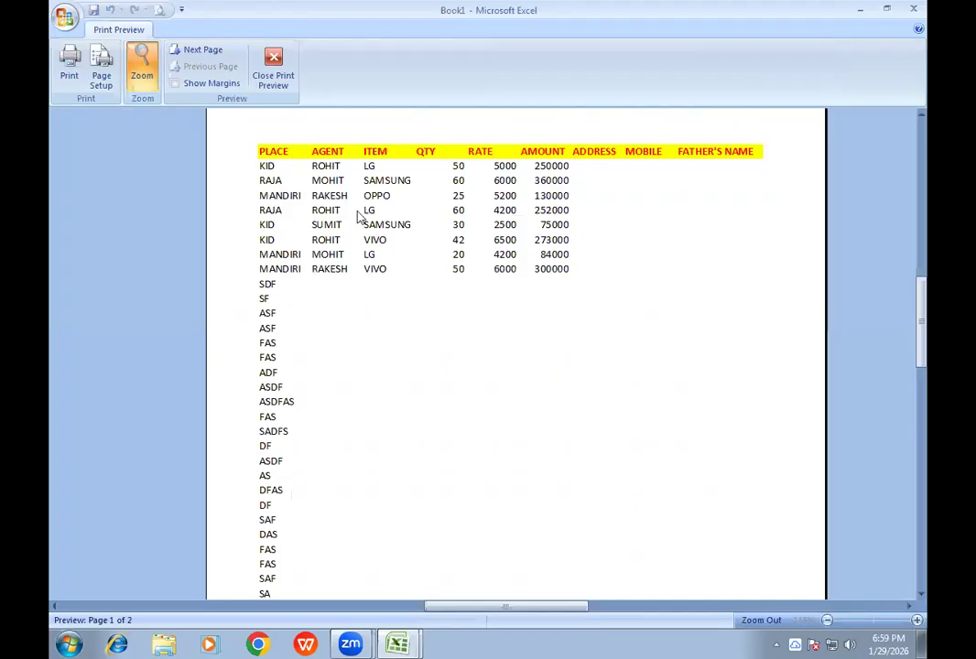
pyautogui.click(199, 52)
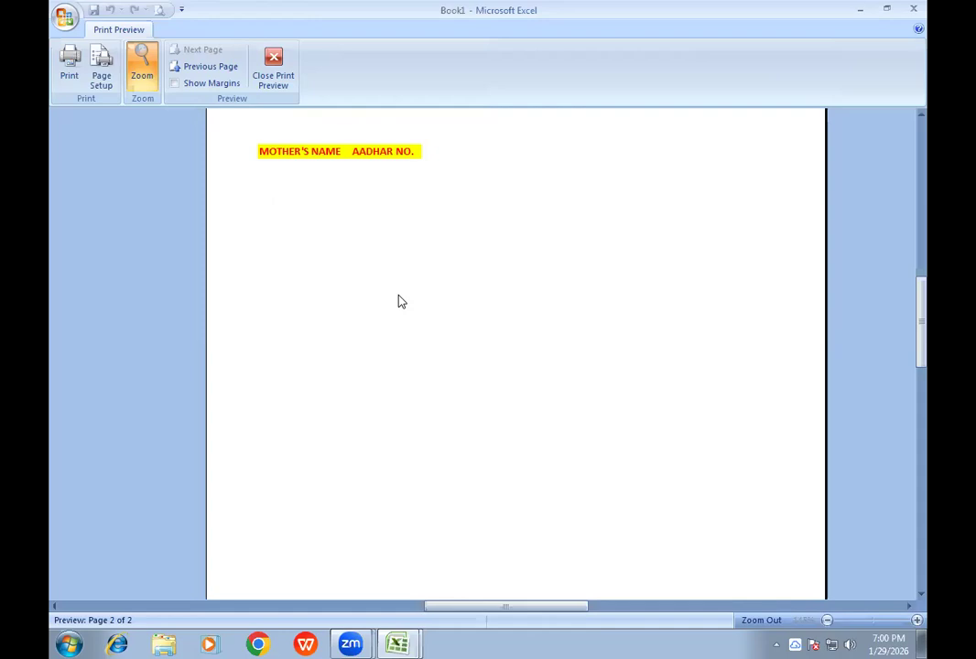
pyautogui.click(277, 79)
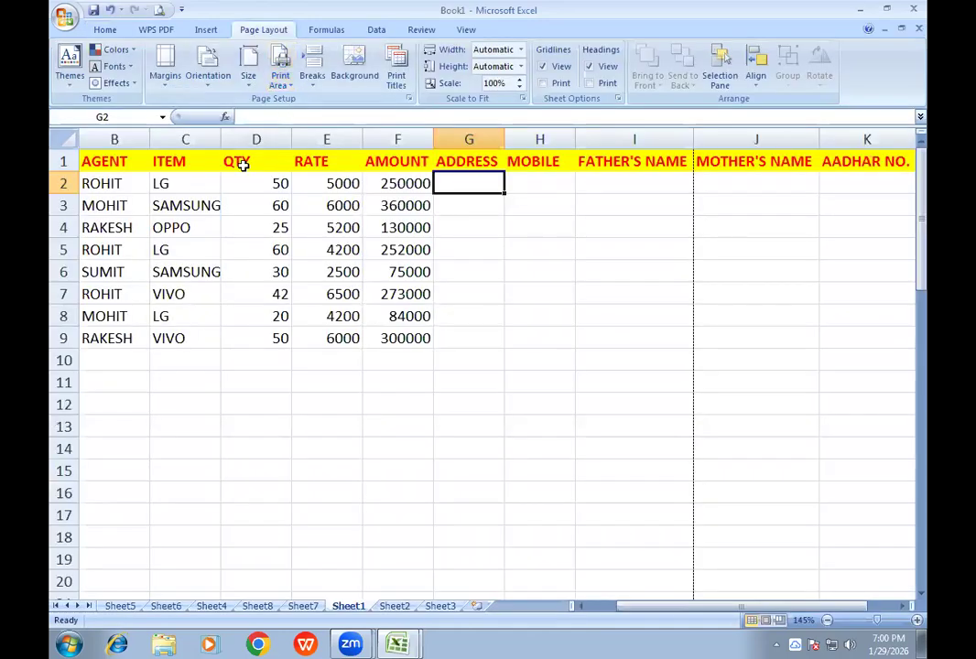
# - Set column B ($B:$B) to repeat at the left of every printed page, and check page 2 in the print preview
pyautogui.moveTo(120, 160); pyautogui.dragTo(144, 339)
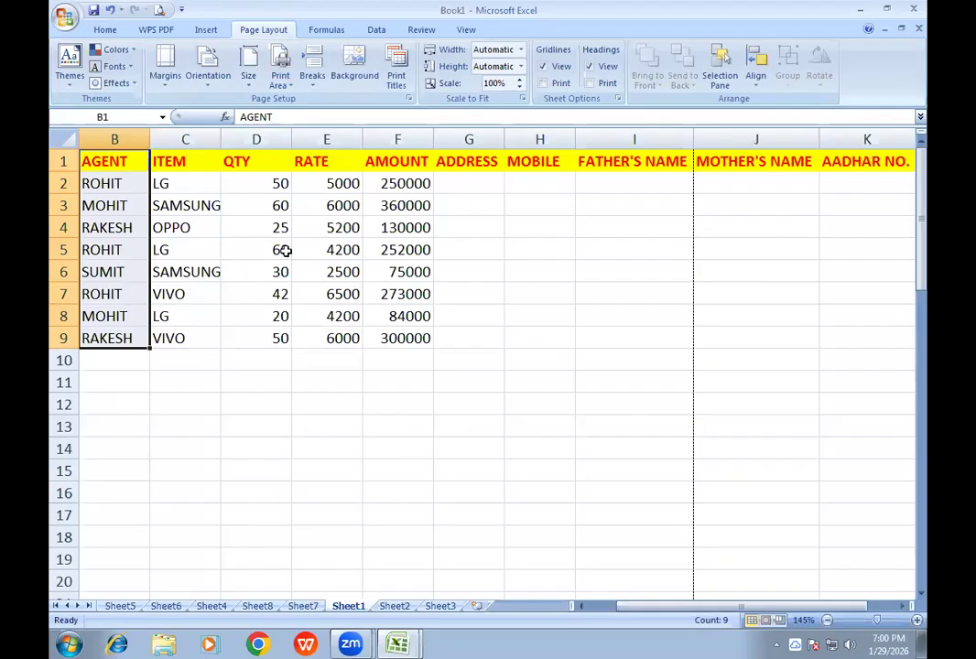
pyautogui.click(395, 80)
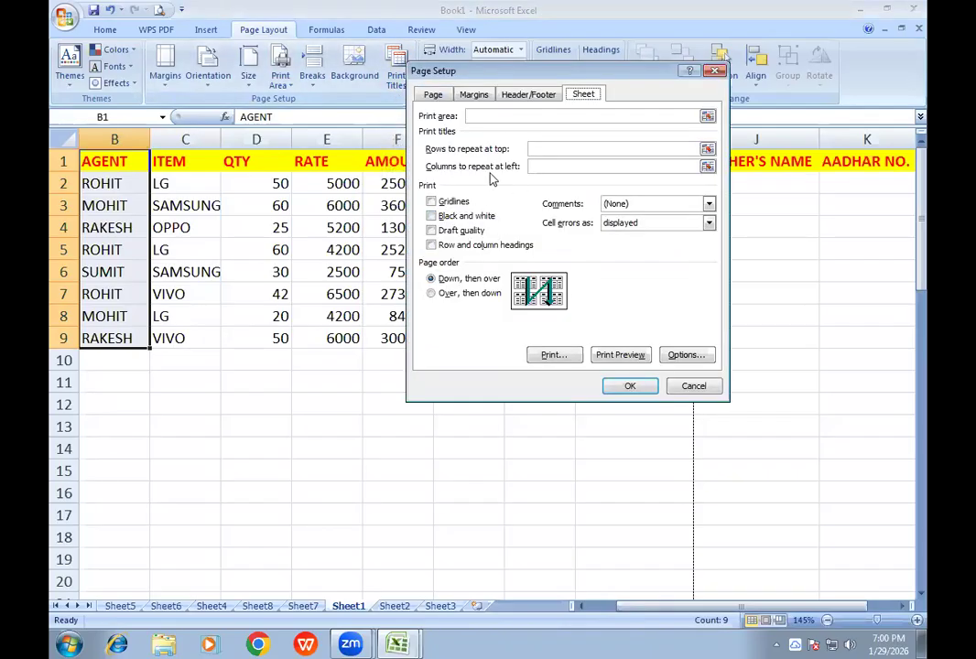
pyautogui.click(547, 165)
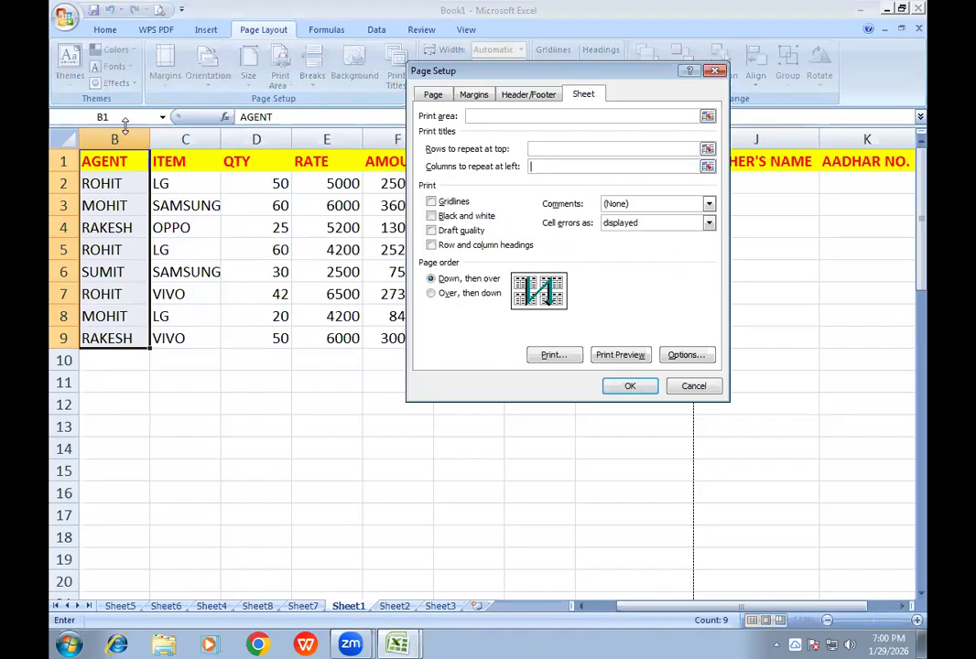
pyautogui.moveTo(117, 137); pyautogui.dragTo(135, 163)
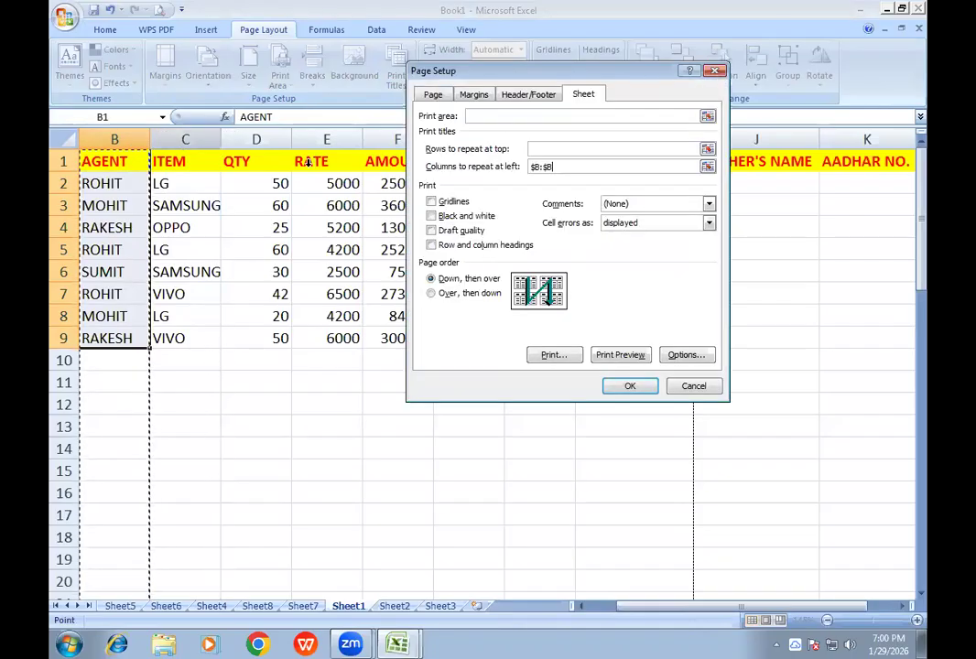
pyautogui.click(620, 354)
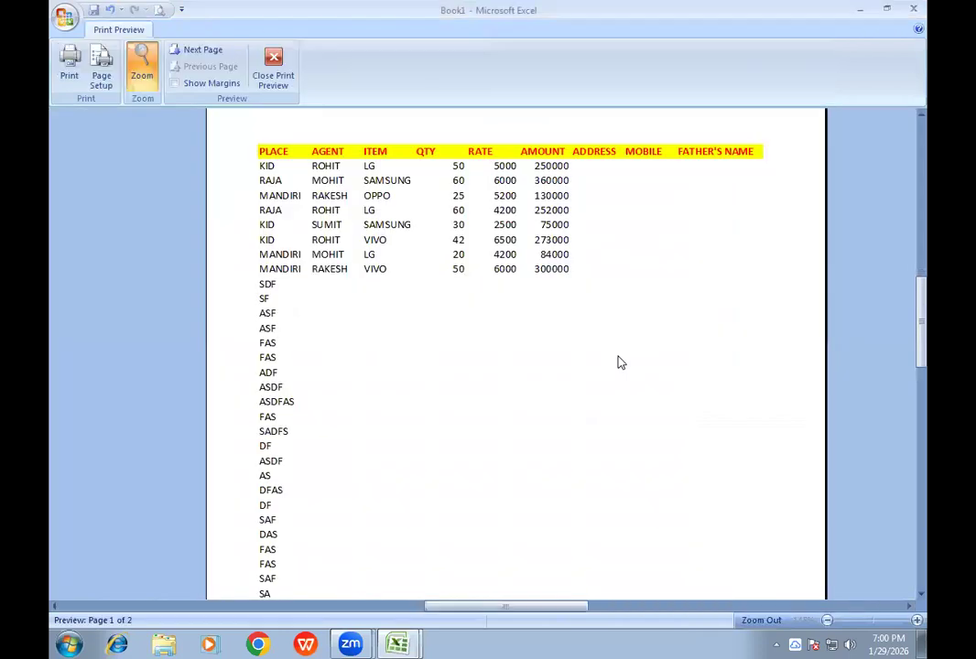
pyautogui.click(183, 49)
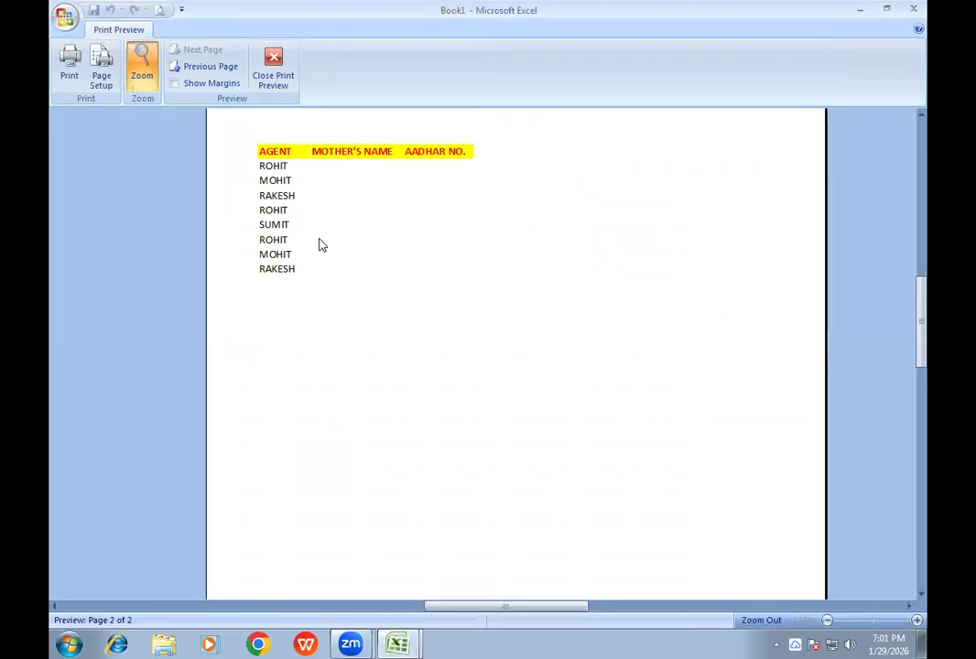
pyautogui.click(272, 83)
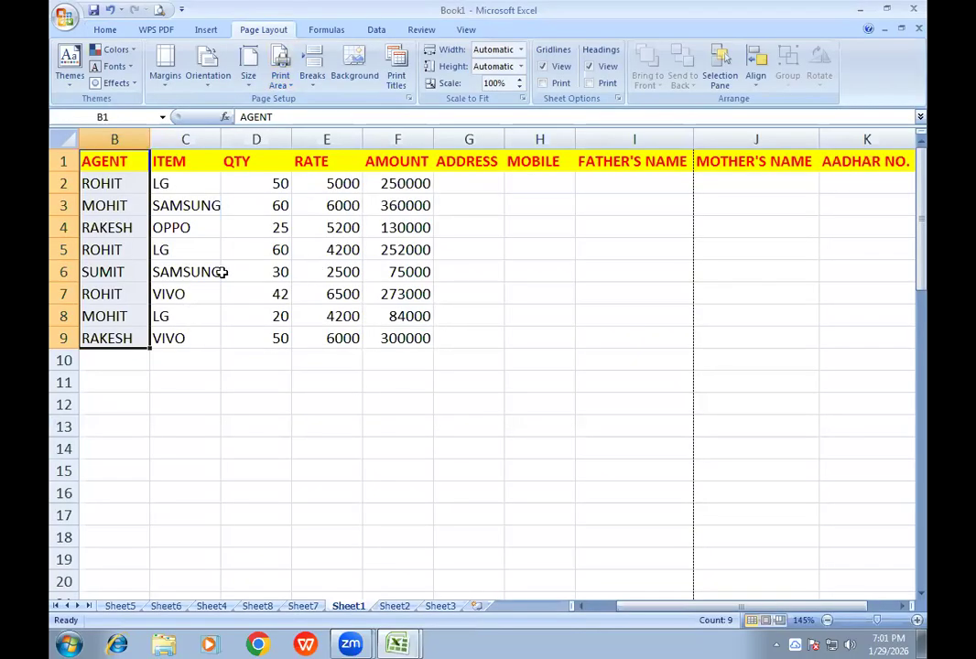
# - Change the columns repeated at the left of each printed page to $B:$F, and check page 2 in the print preview
pyautogui.click(396, 79)
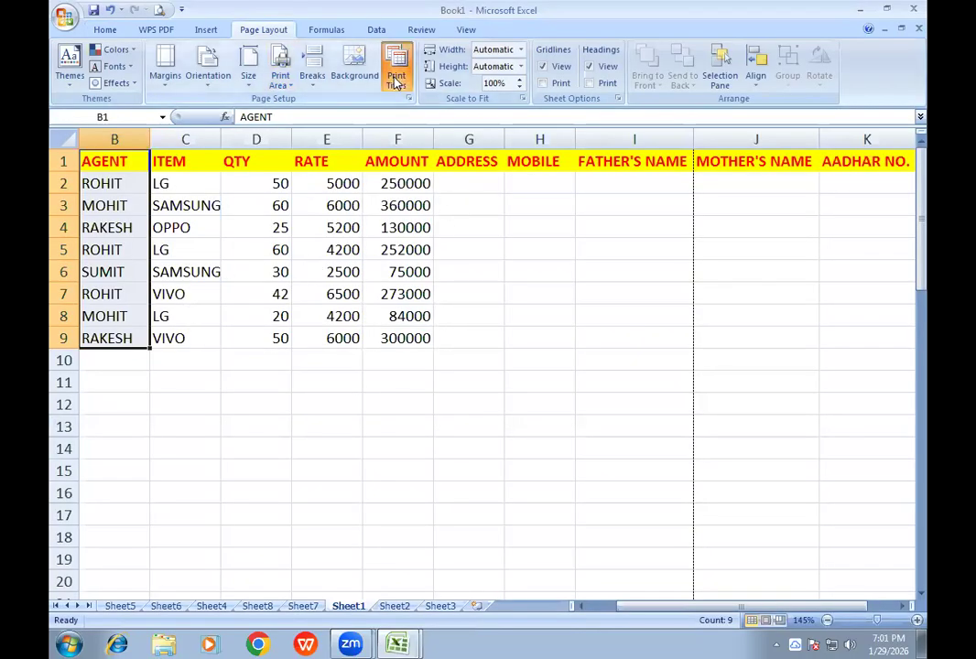
pyautogui.moveTo(565, 166); pyautogui.dragTo(530, 166)
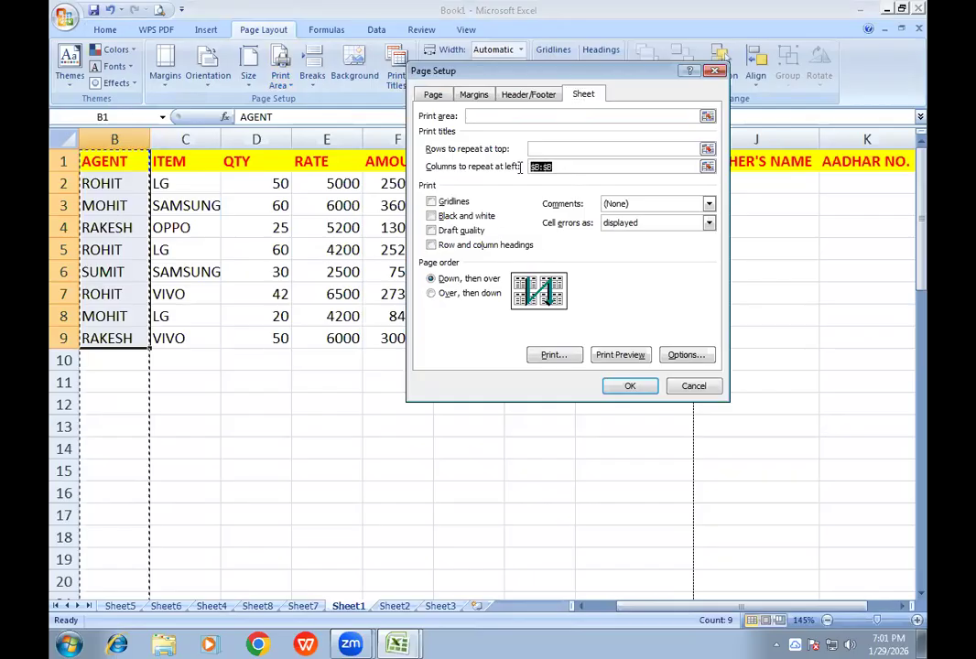
pyautogui.press('BackSpace')
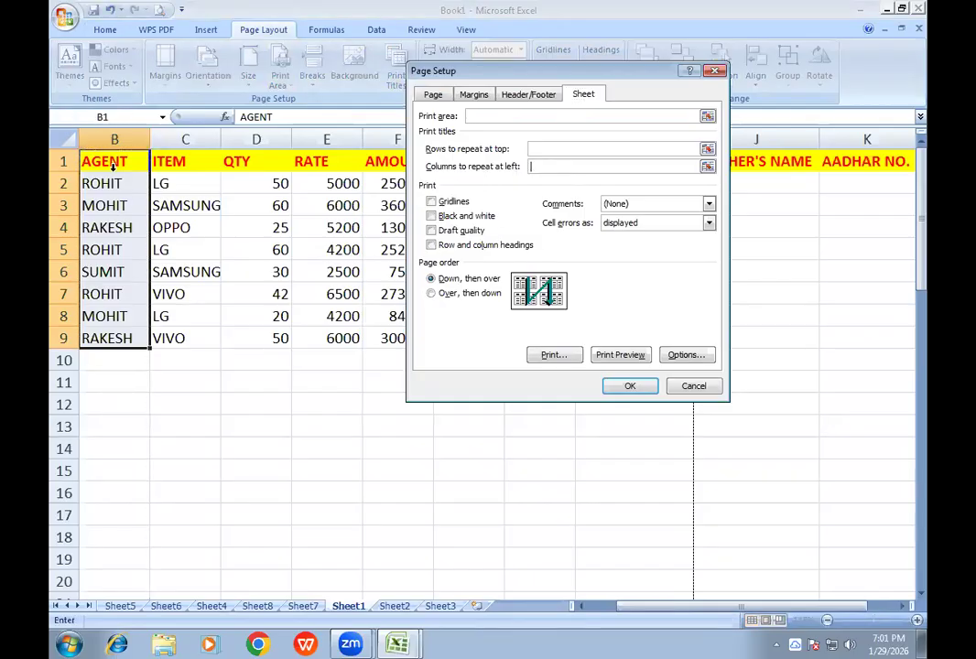
pyautogui.moveTo(117, 135); pyautogui.dragTo(392, 161)
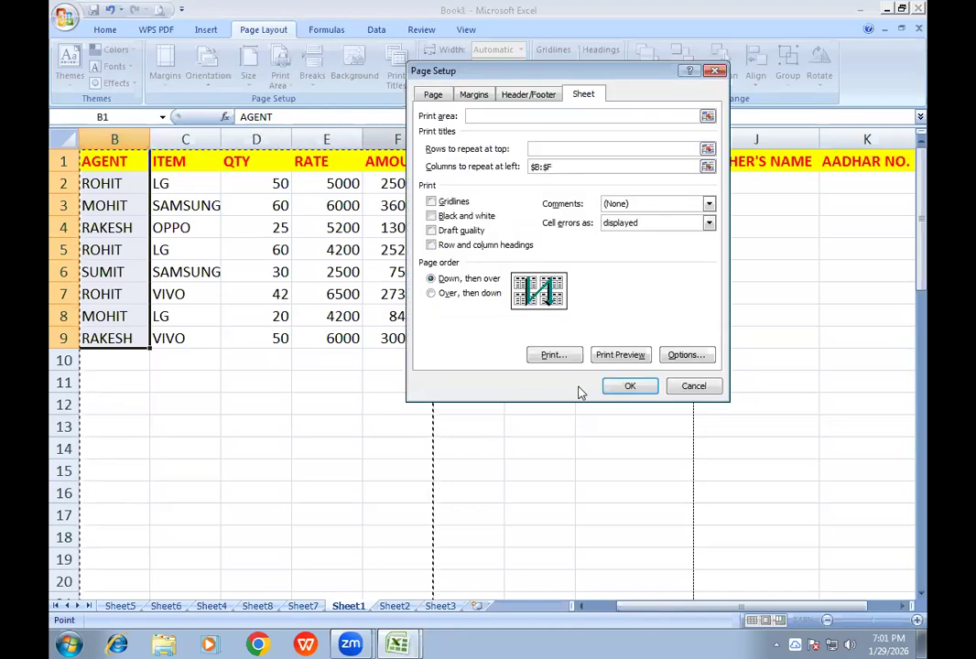
pyautogui.click(612, 356)
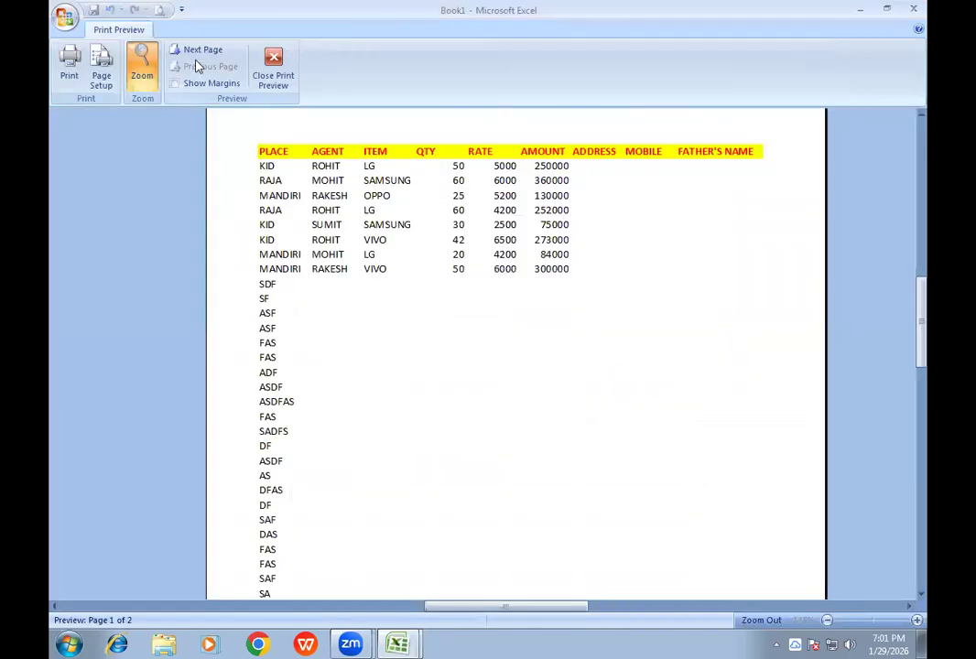
pyautogui.click(194, 51)
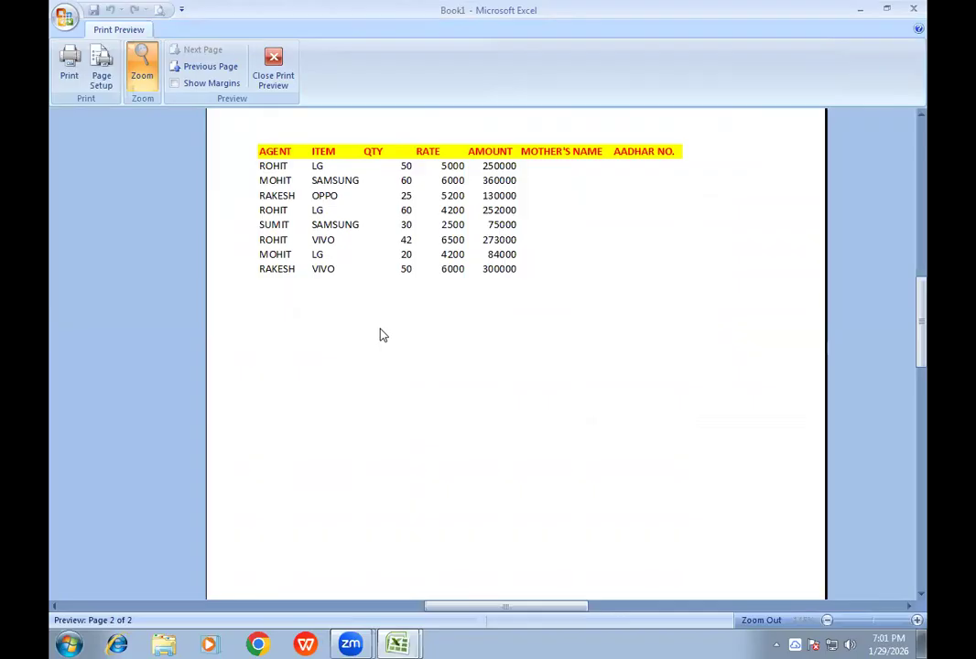
pyautogui.click(275, 66)
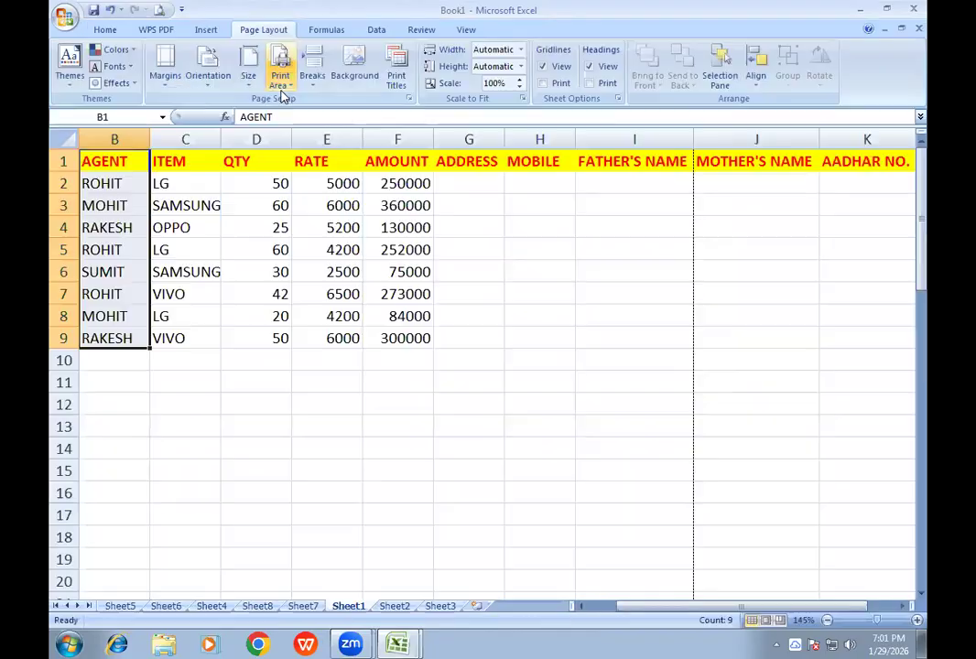
# - Remove the repeated title columns from the page setup, and check page 2 in the print preview
pyautogui.click(399, 80)
pyautogui.moveTo(558, 167); pyautogui.dragTo(497, 172)
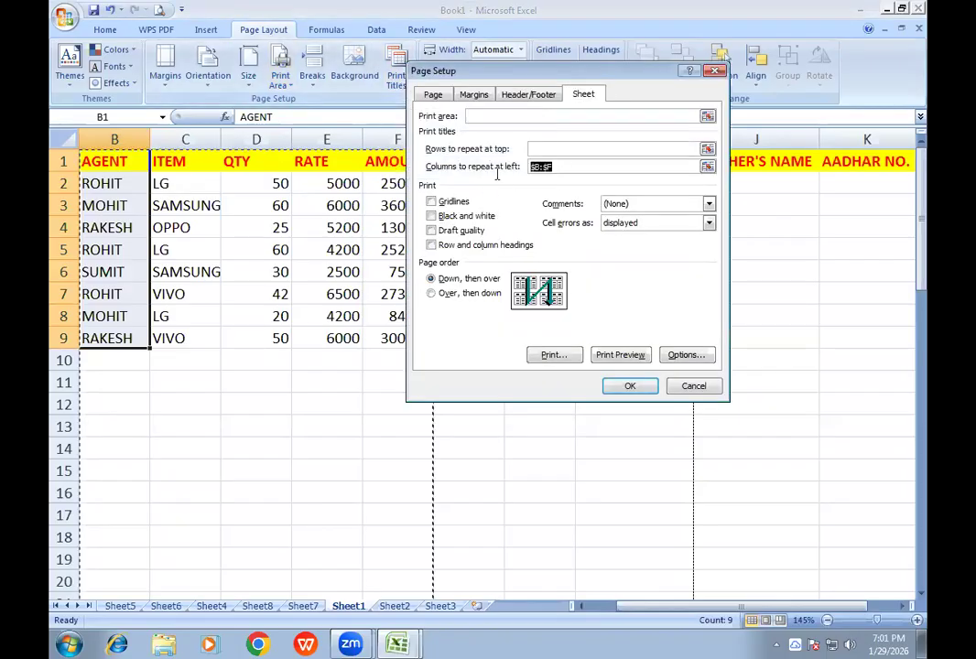
pyautogui.moveTo(568, 168); pyautogui.dragTo(506, 166)
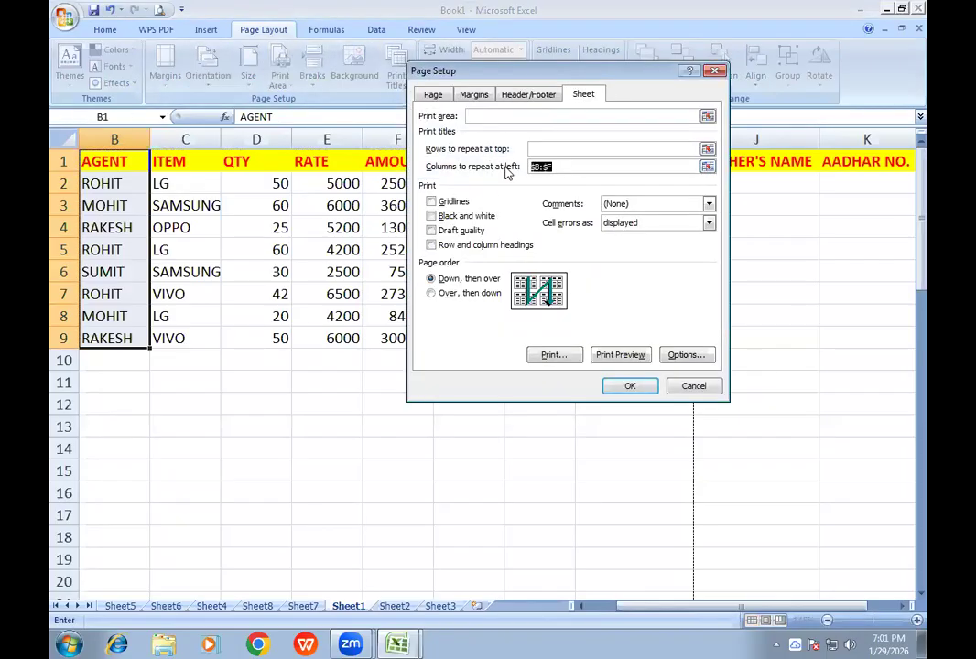
pyautogui.click(617, 355)
pyautogui.click(201, 50)
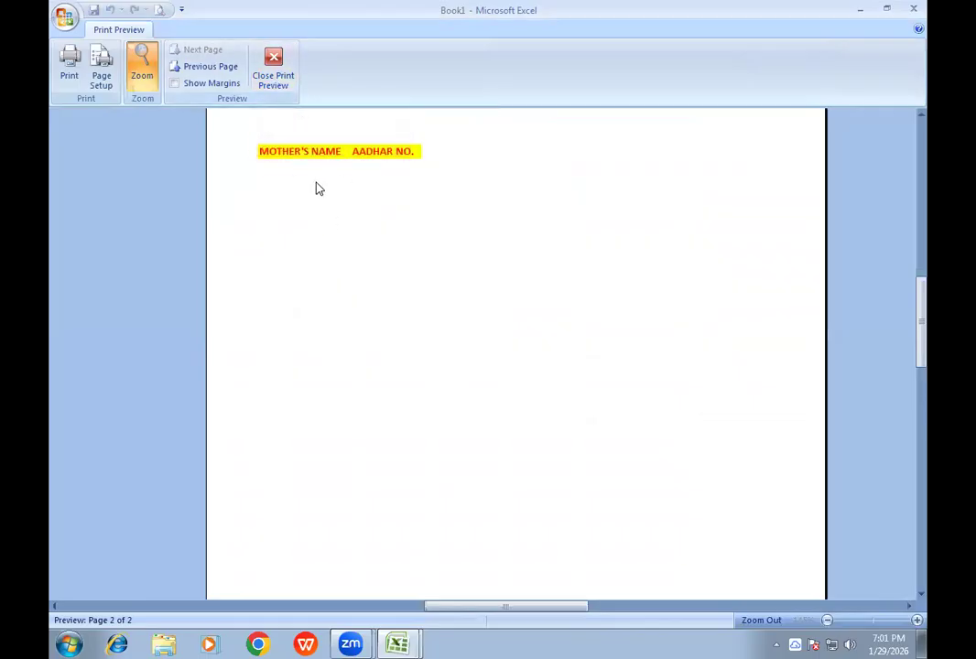
pyautogui.click(286, 85)
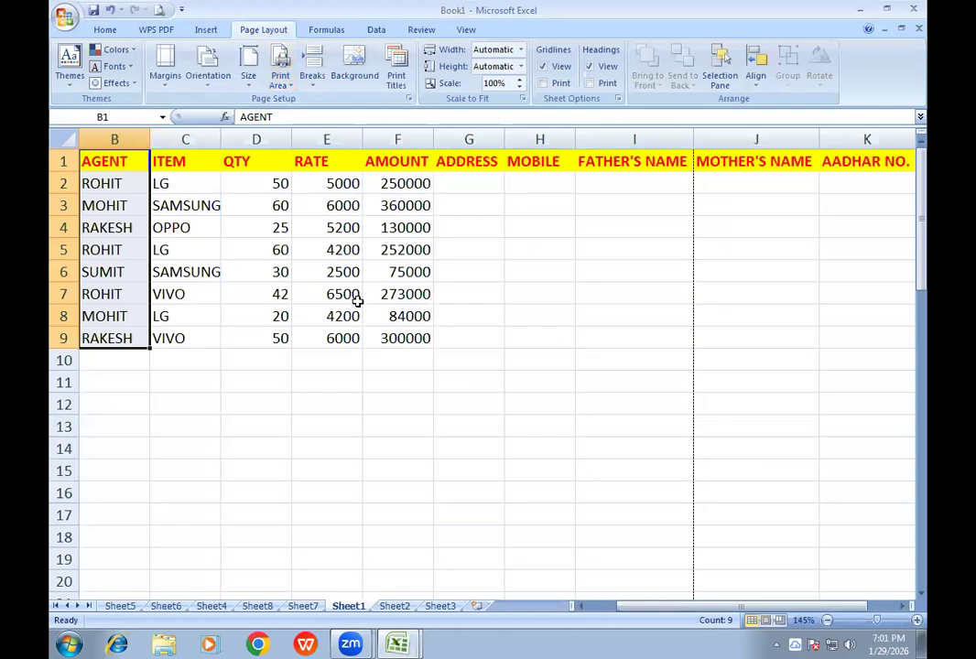
# - Review both pages in the print preview again to see which header columns fall on page 2
pyautogui.click(349, 292)
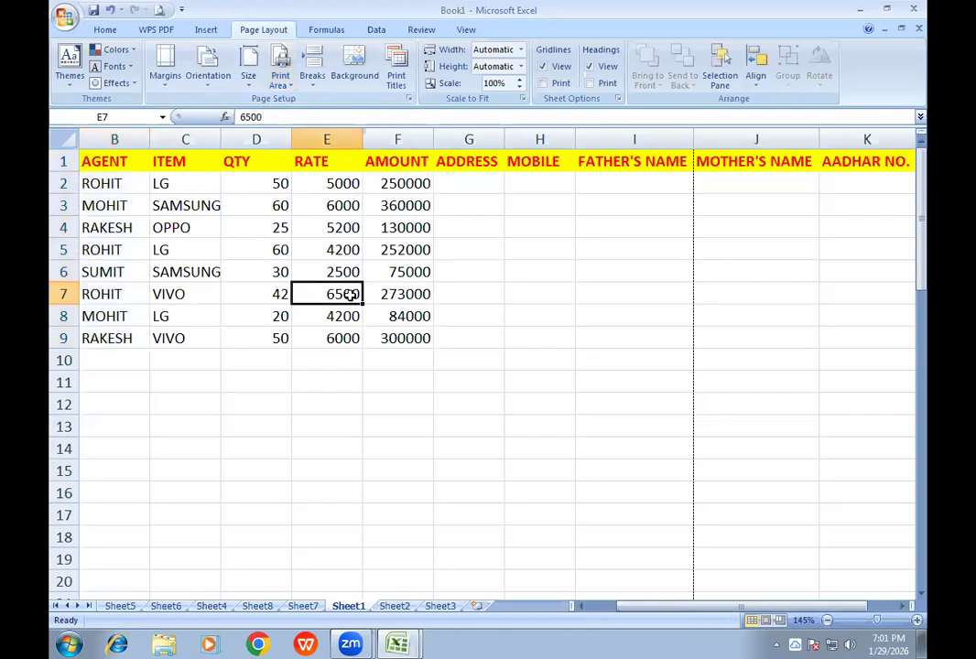
pyautogui.click(159, 9)
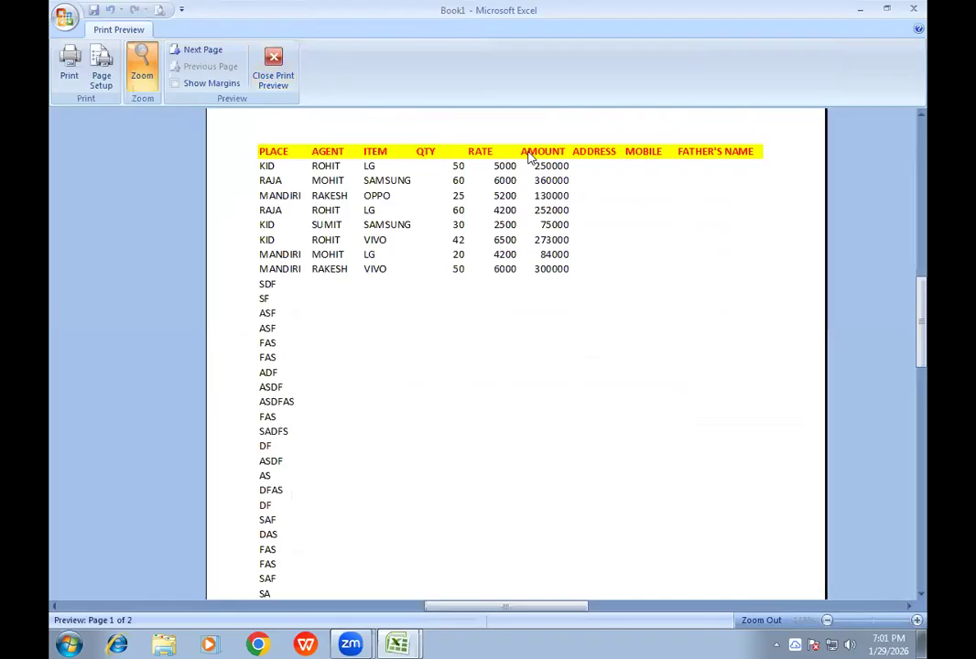
pyautogui.click(190, 48)
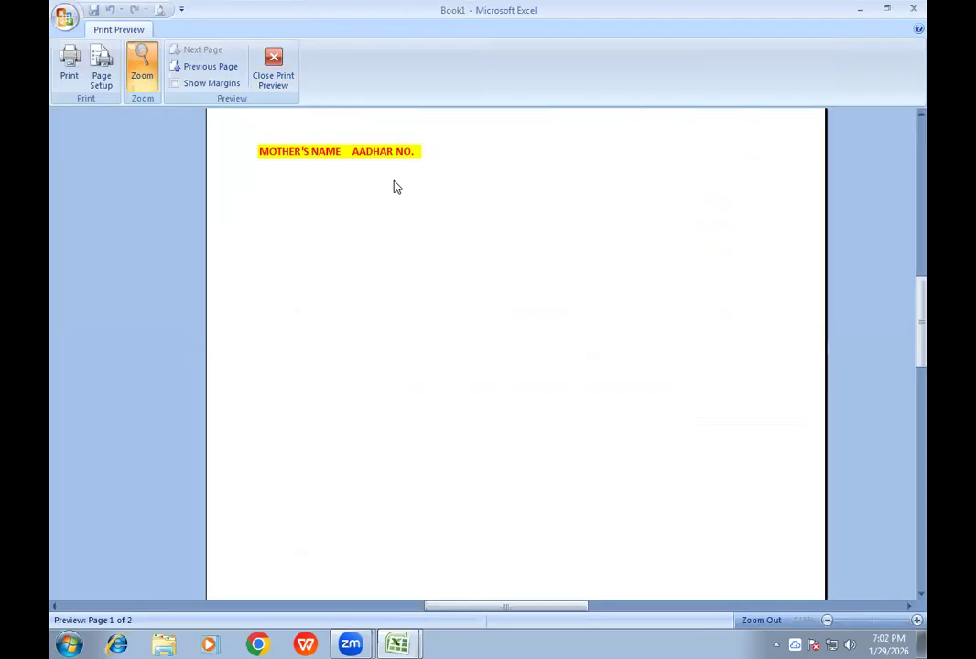
pyautogui.click(272, 77)
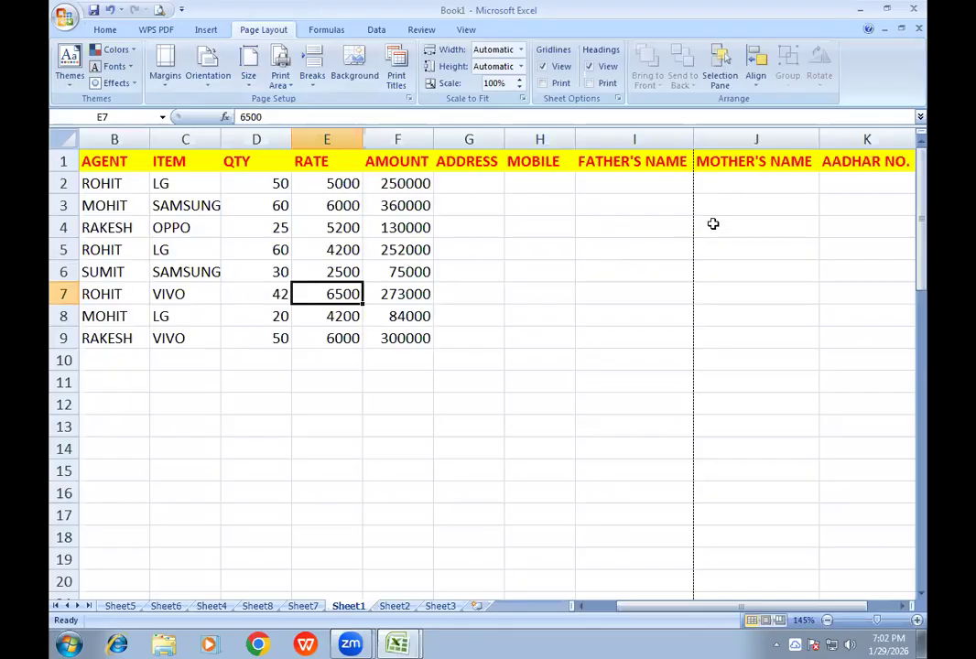
# - Fit the AGENT column (B) to its contents and widen the ITEM column (C) to show its full entries
pyautogui.click(748, 162)
pyautogui.click(837, 169)
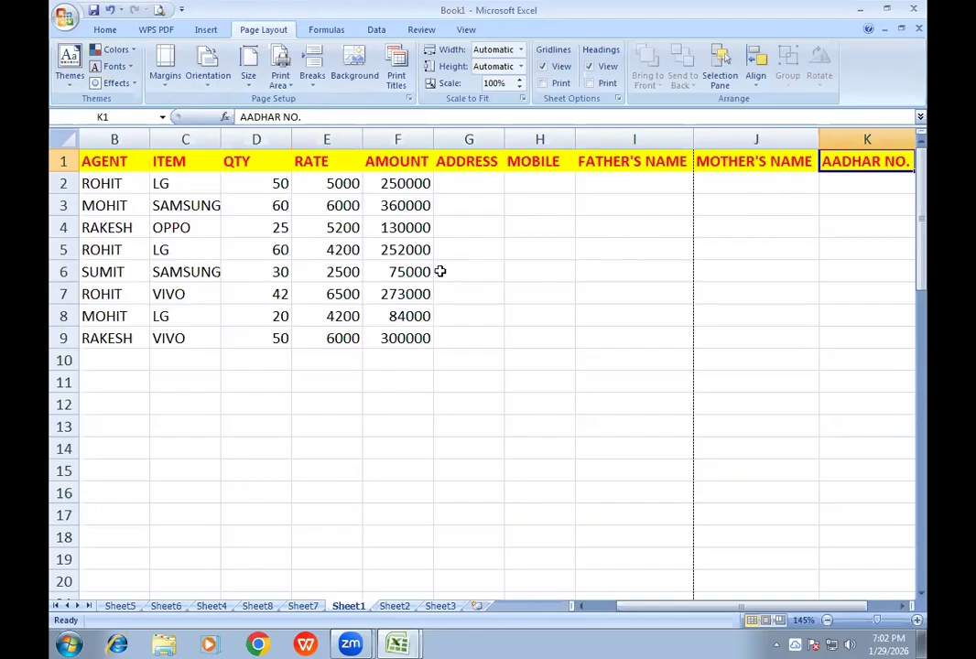
pyautogui.doubleClick(148, 139)
pyautogui.moveTo(209, 139); pyautogui.dragTo(217, 139)
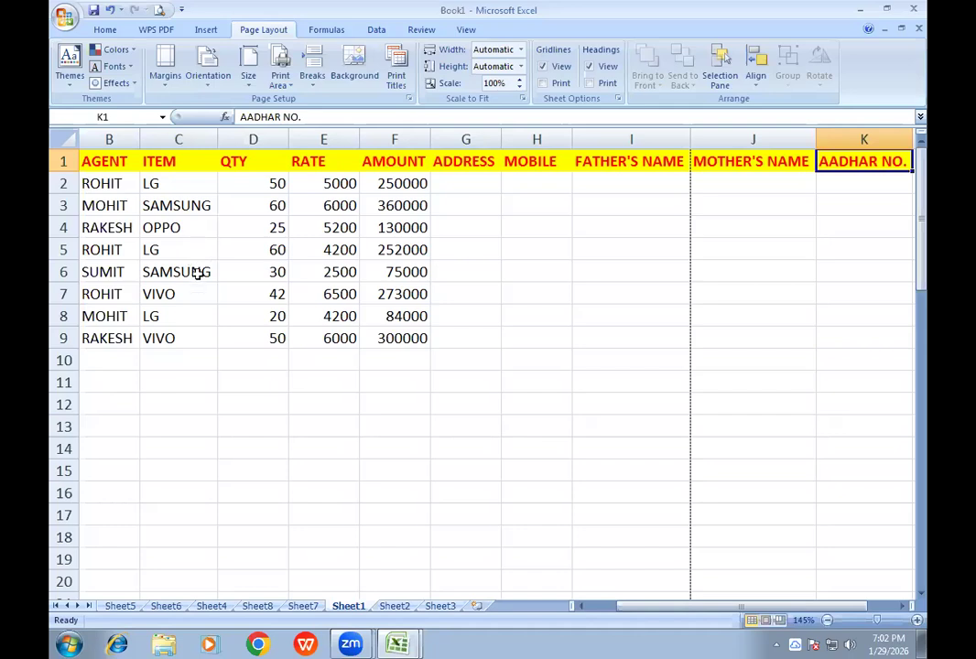
# - Apply the Shrink to fit alignment option to the ITEM entries in C2:C9
pyautogui.moveTo(205, 202); pyautogui.dragTo(198, 270)
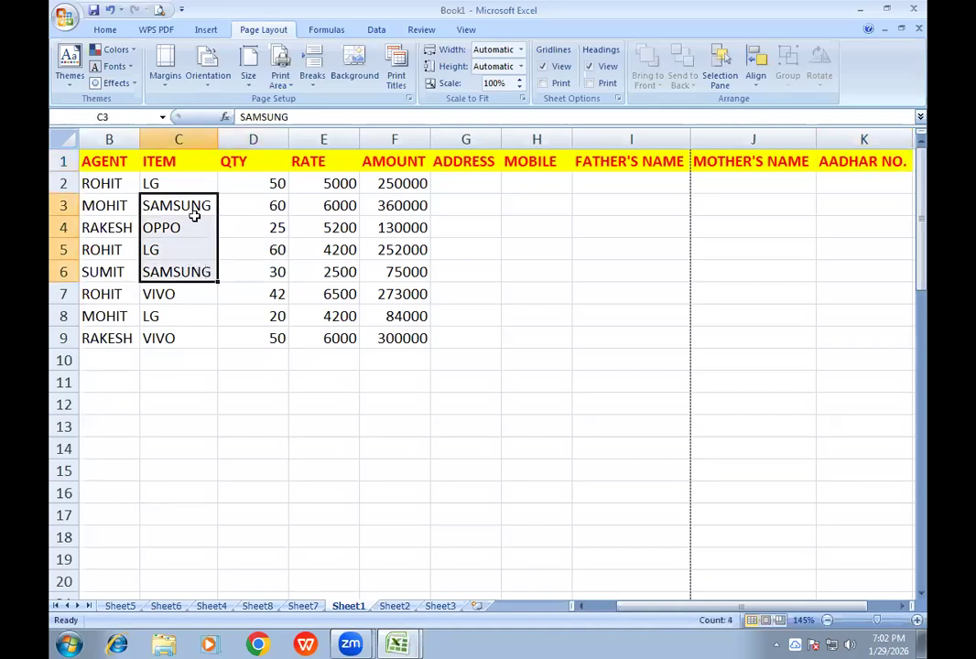
pyautogui.moveTo(191, 183); pyautogui.dragTo(183, 331)
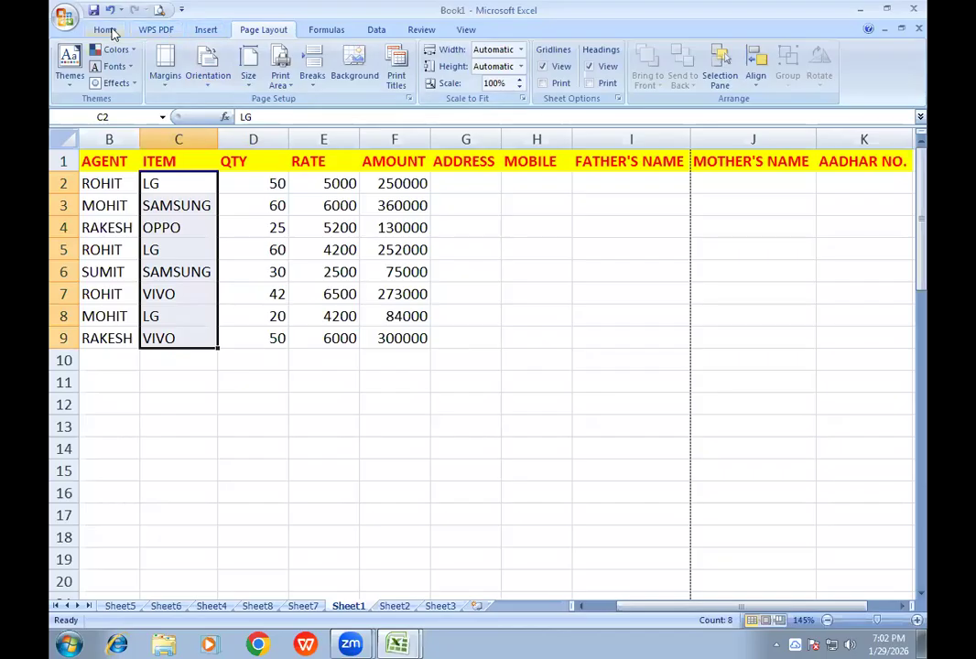
pyautogui.click(107, 30)
pyautogui.click(547, 56)
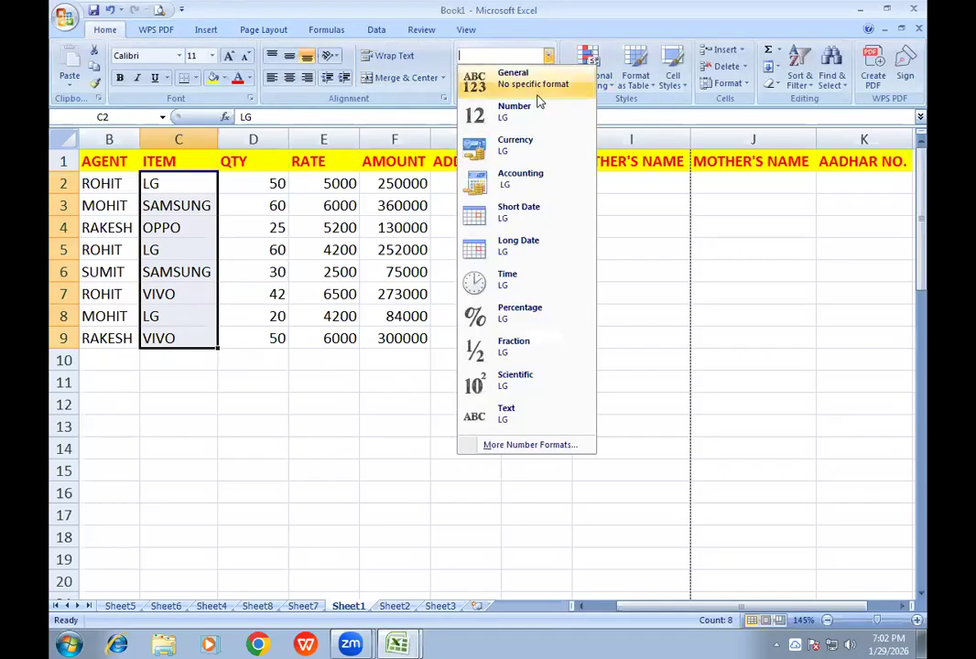
pyautogui.click(510, 444)
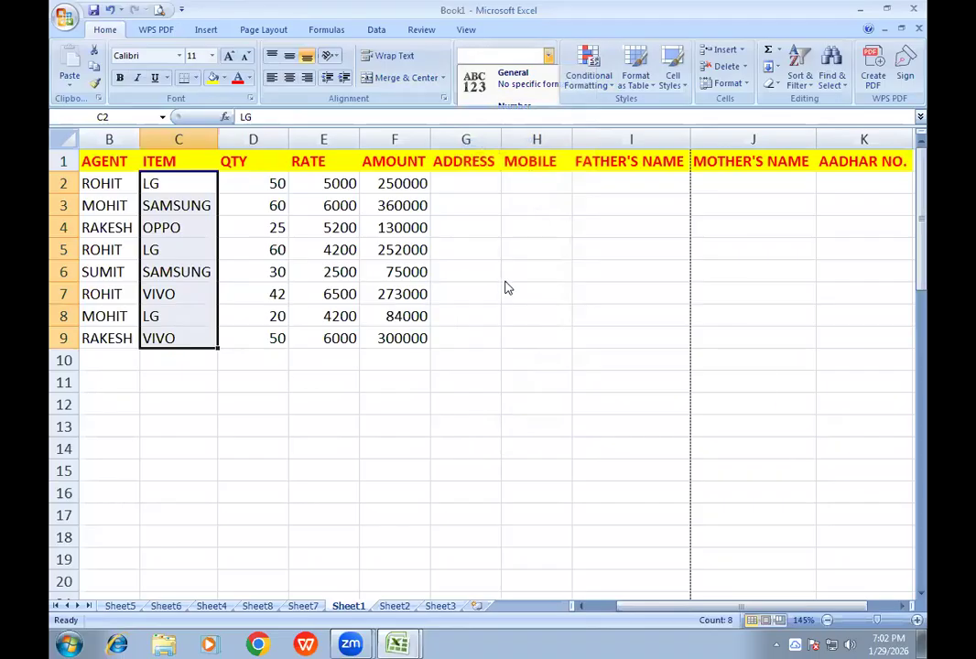
pyautogui.click(441, 91)
pyautogui.click(392, 235)
pyautogui.click(646, 389)
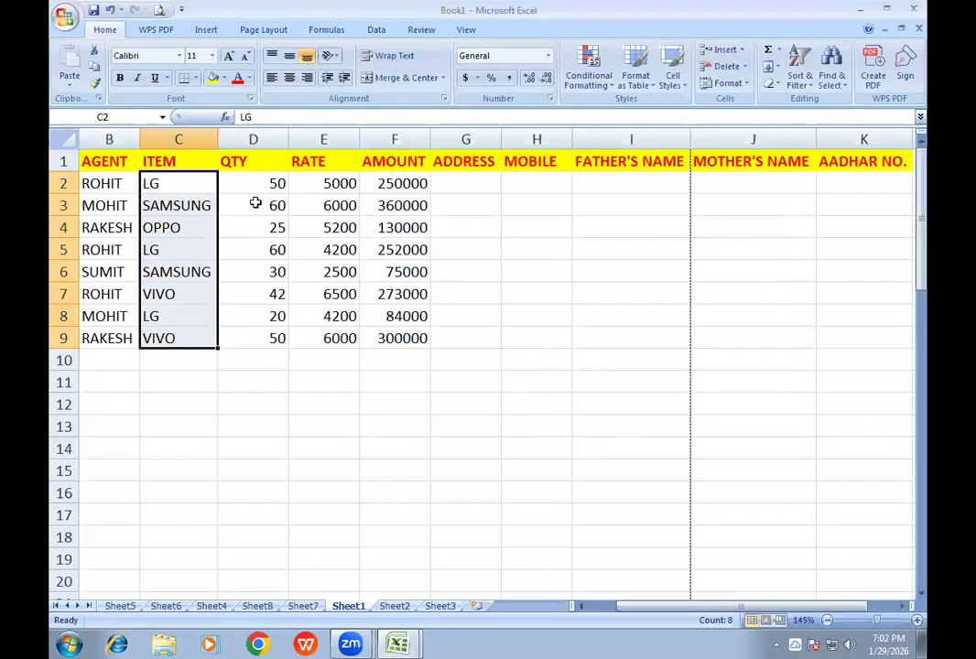
# - Narrow the ITEM column (C) and fit the QTY, RATE and AMOUNT columns (D to F) to their contents
pyautogui.moveTo(217, 139); pyautogui.dragTo(188, 139)
pyautogui.click(266, 308)
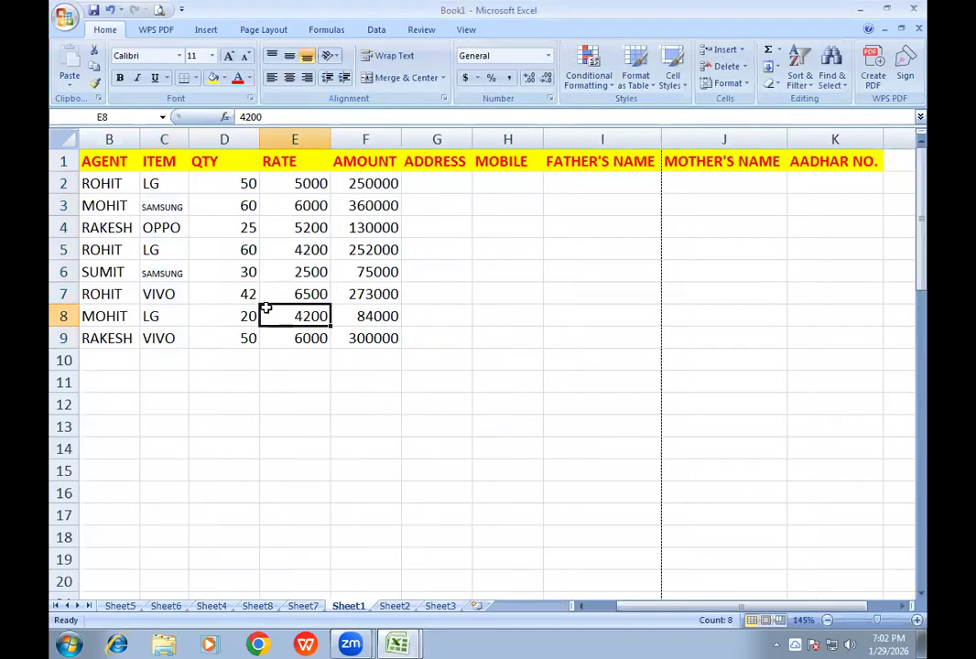
pyautogui.doubleClick(259, 139)
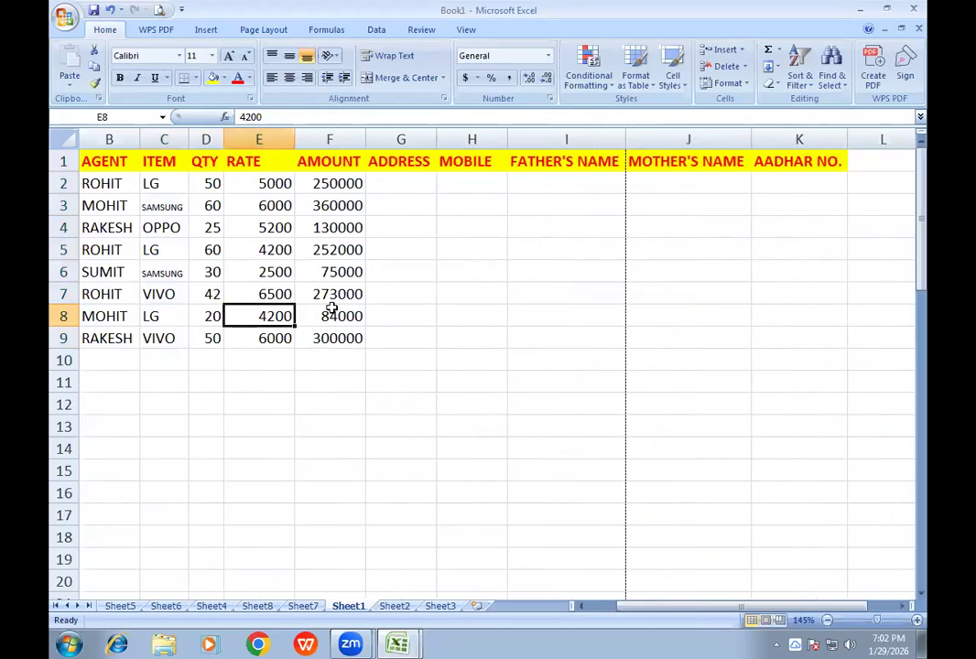
pyautogui.doubleClick(294, 139)
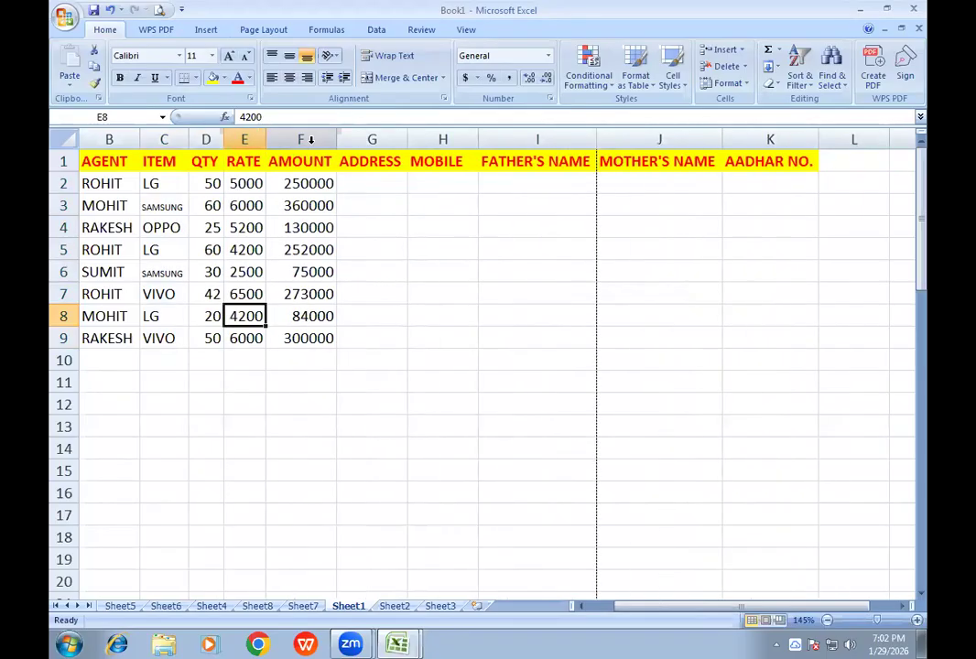
pyautogui.doubleClick(336, 140)
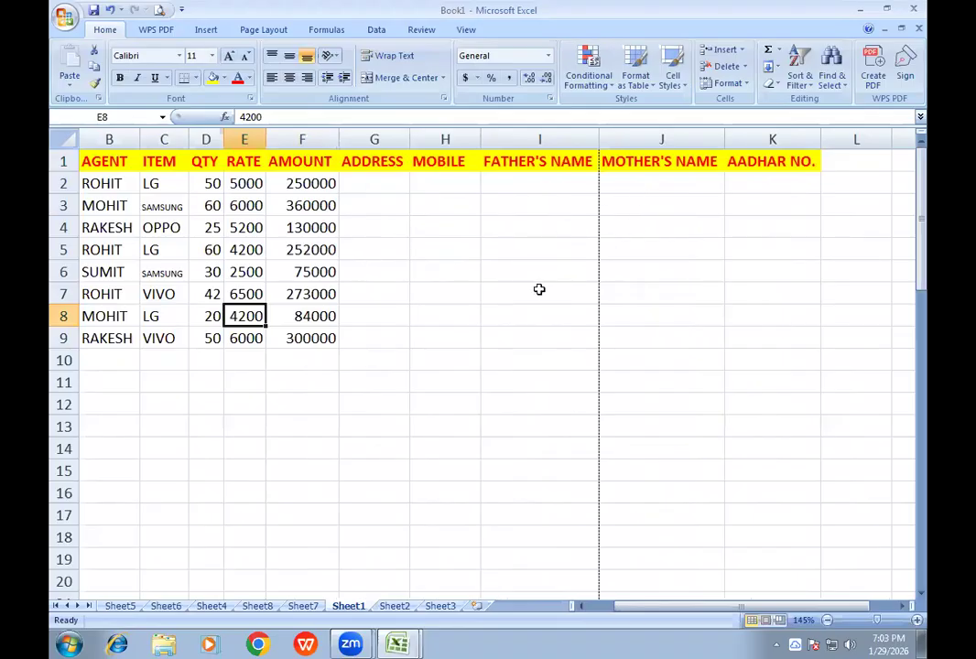
# - Check both pages in the print preview to see which header columns fit on page 1
pyautogui.click(159, 10)
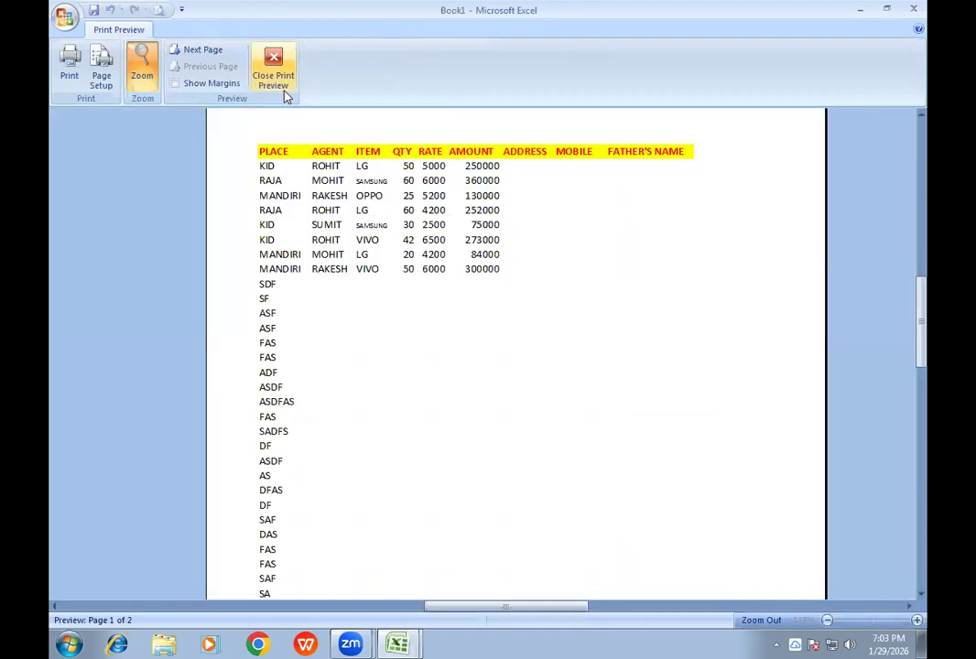
pyautogui.click(201, 50)
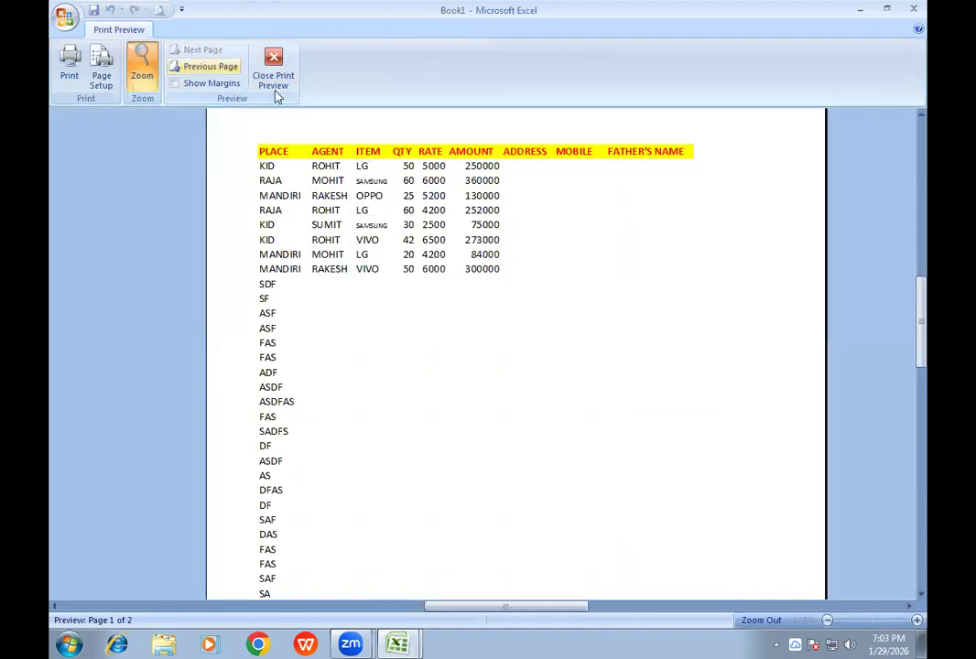
pyautogui.click(275, 75)
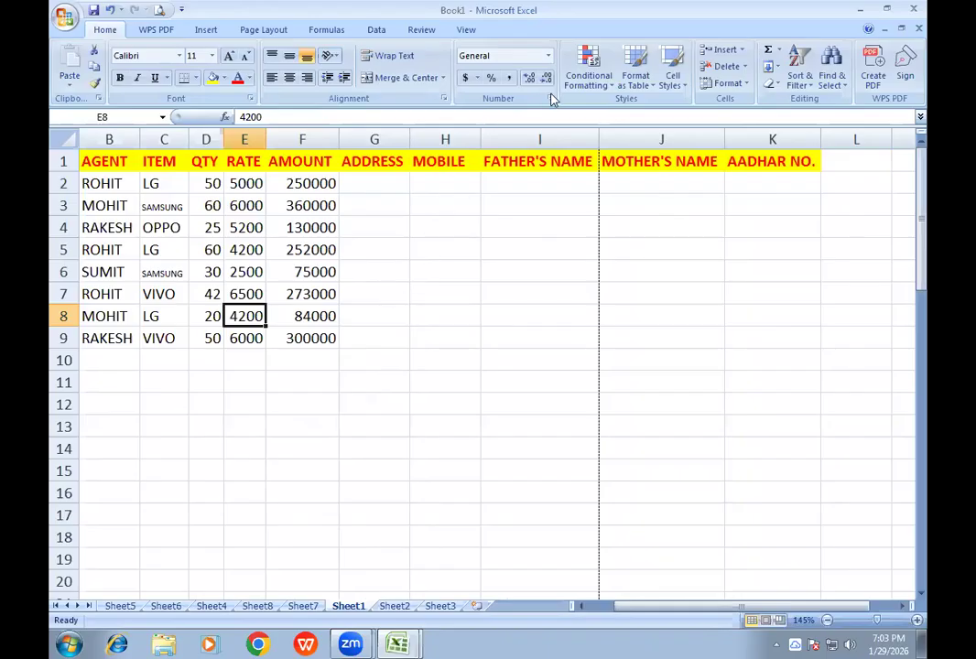
# - Scale the sheet's printed width to 1 page and check the print preview
pyautogui.click(278, 35)
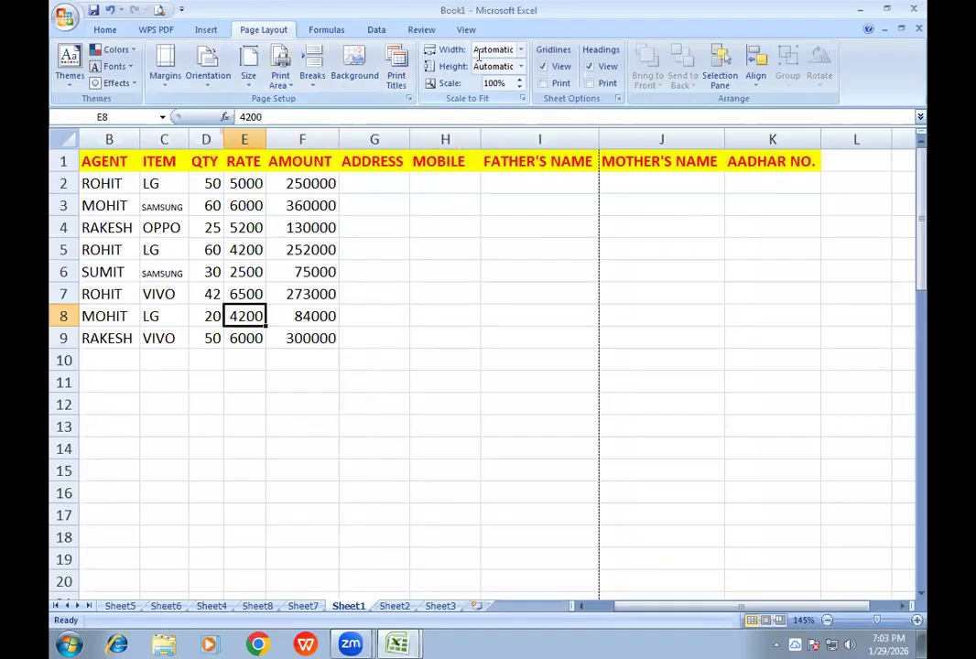
pyautogui.click(519, 51)
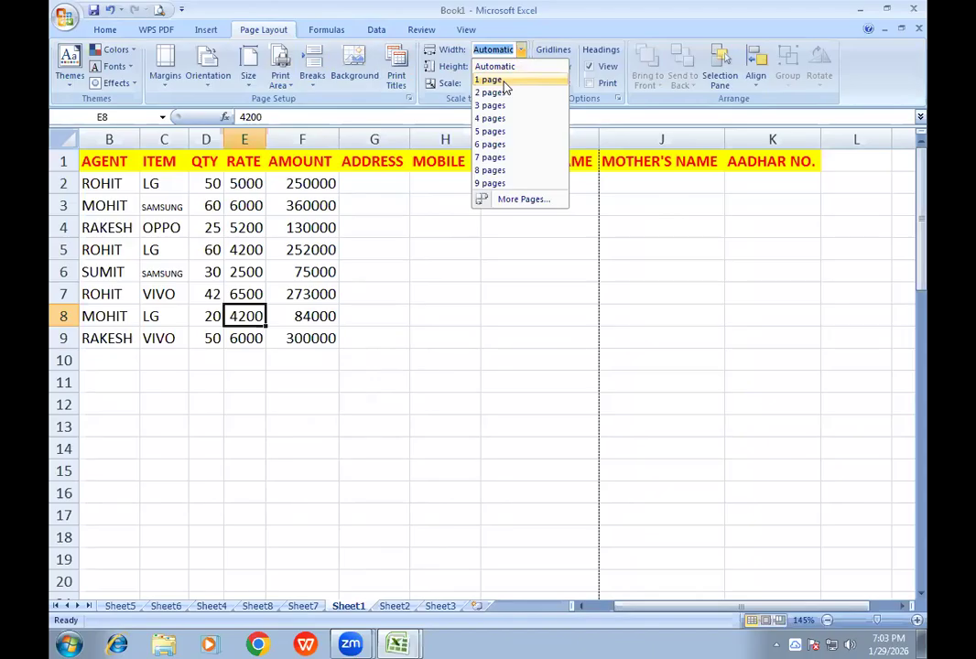
pyautogui.click(502, 83)
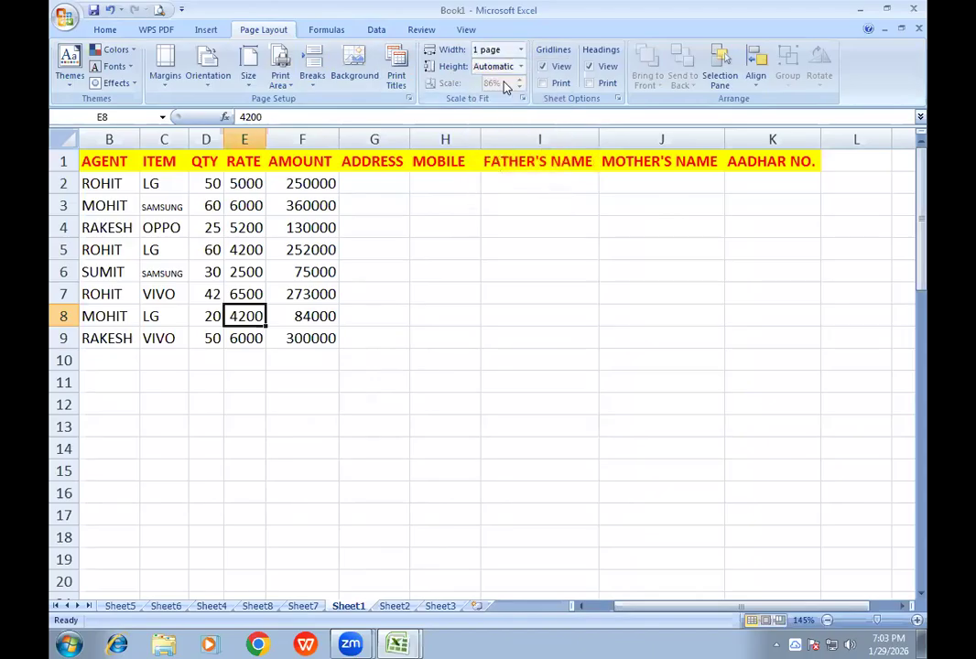
pyautogui.click(159, 10)
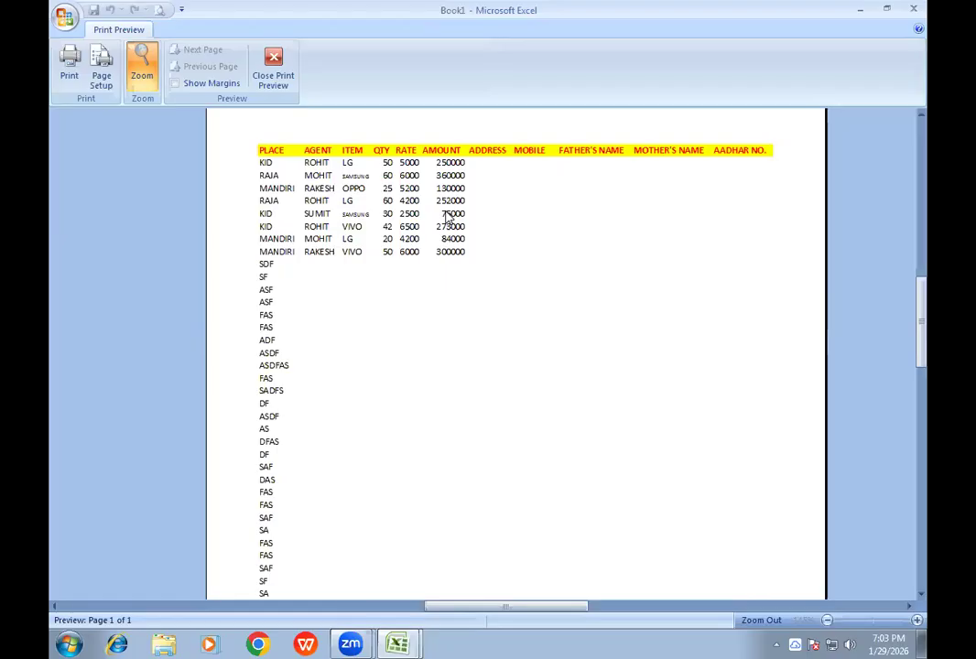
pyautogui.click(274, 73)
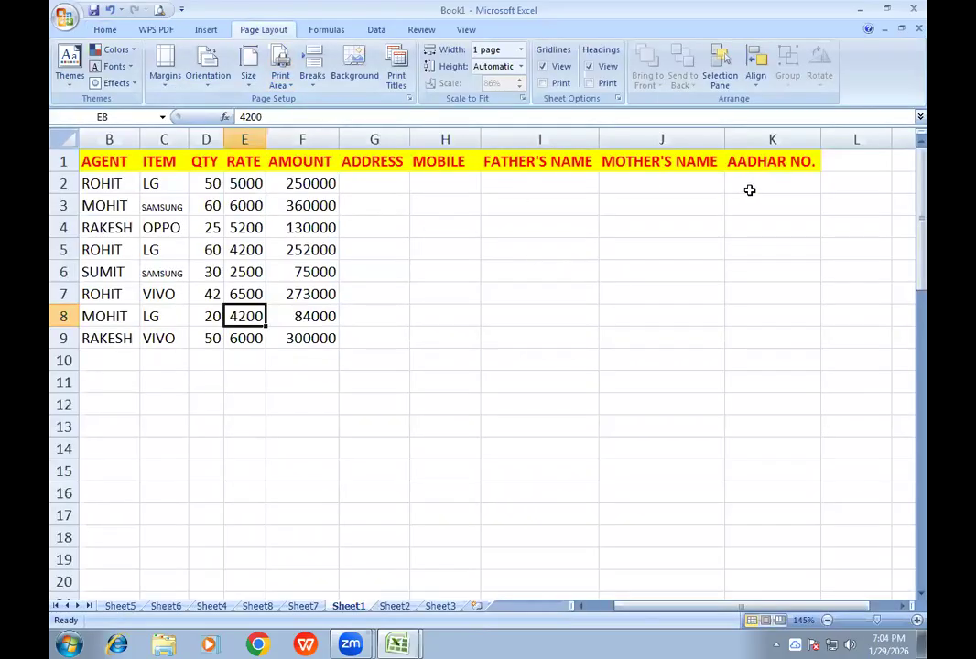
# - Return the printed width to Automatic and set the print scale to 100%
pyautogui.click(520, 50)
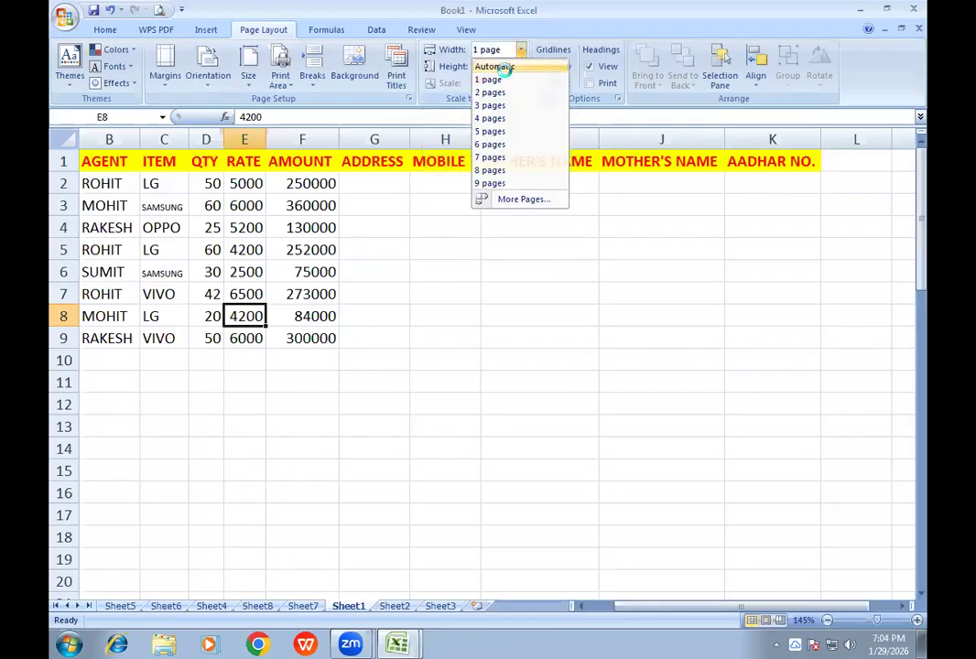
pyautogui.click(501, 67)
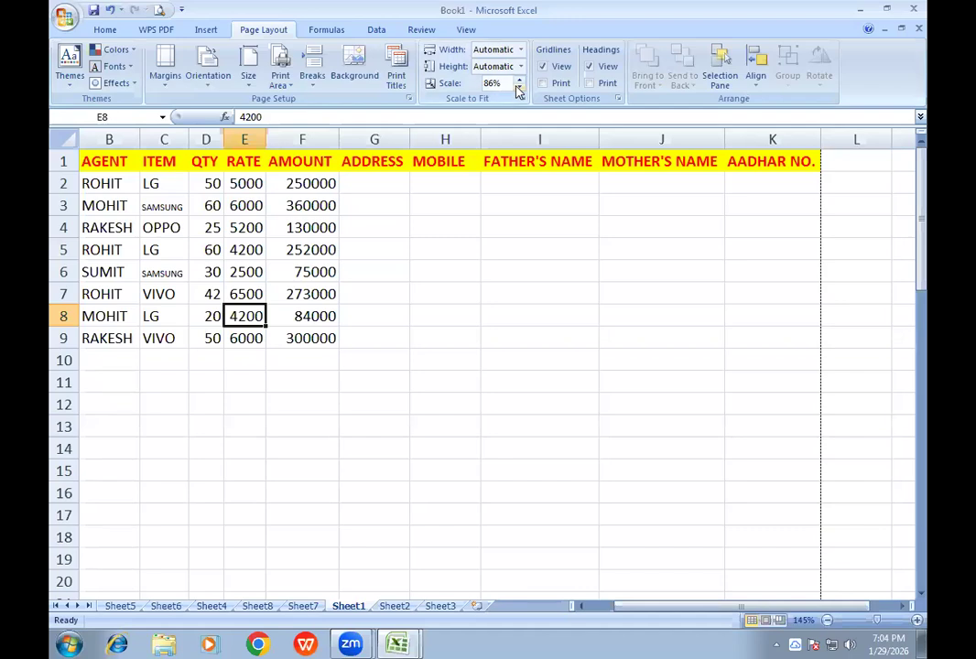
pyautogui.click(520, 79)
pyautogui.click(520, 79)
pyautogui.click(520, 79)
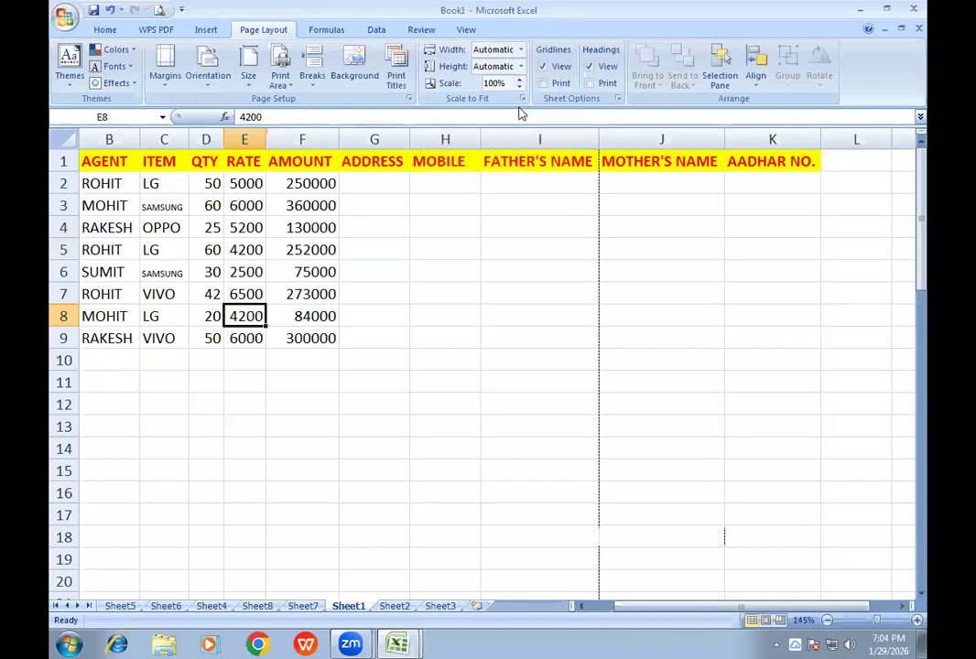
# - Try print scales of 95% and 85% to shift the page break, and restore the scale to 100%
pyautogui.click(519, 88)
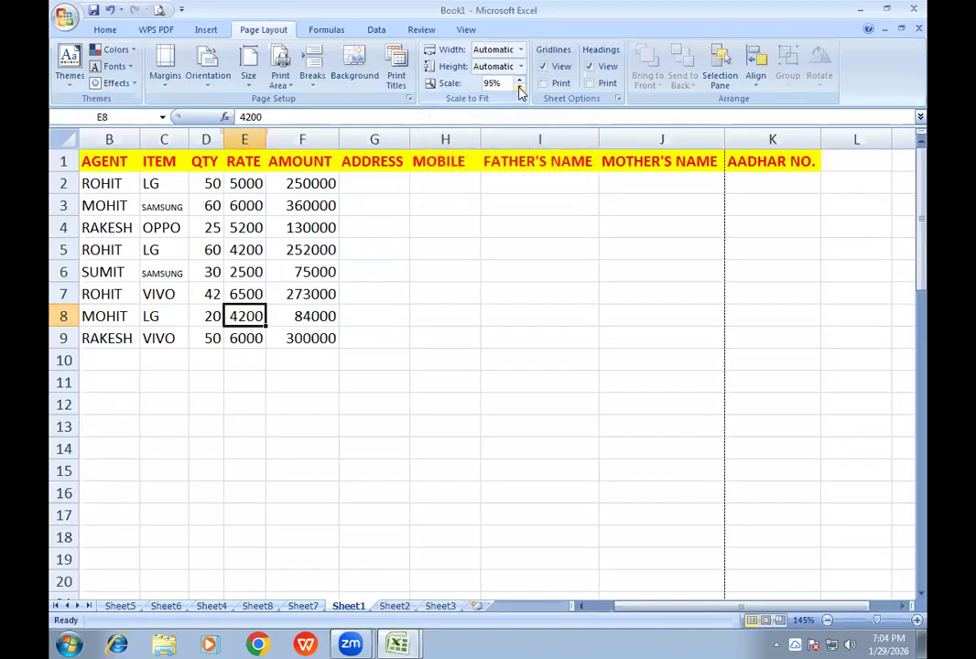
pyautogui.click(519, 88)
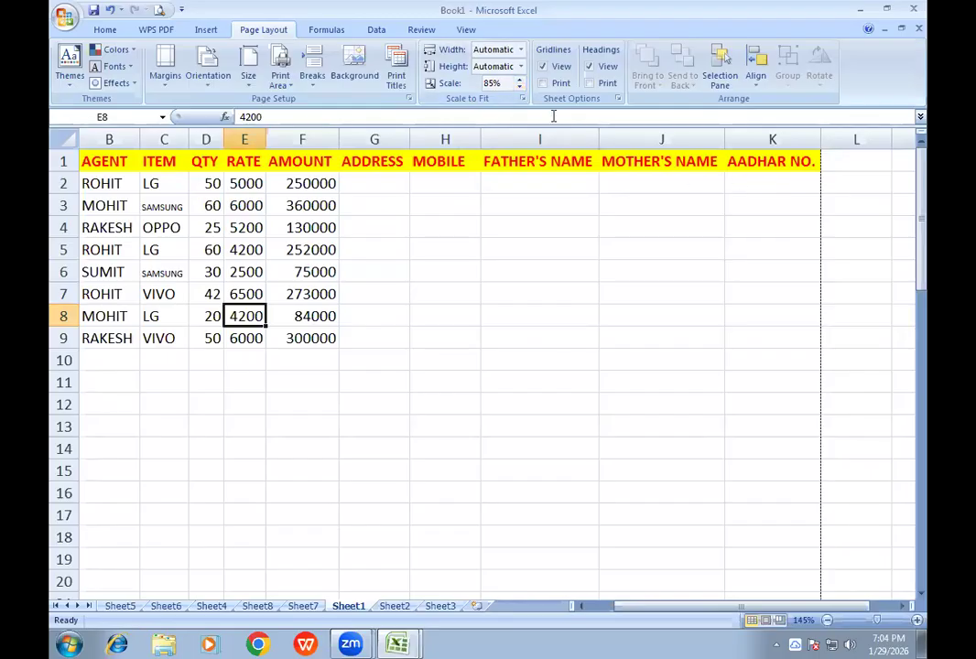
pyautogui.click(518, 80)
pyautogui.click(518, 80)
pyautogui.click(519, 79)
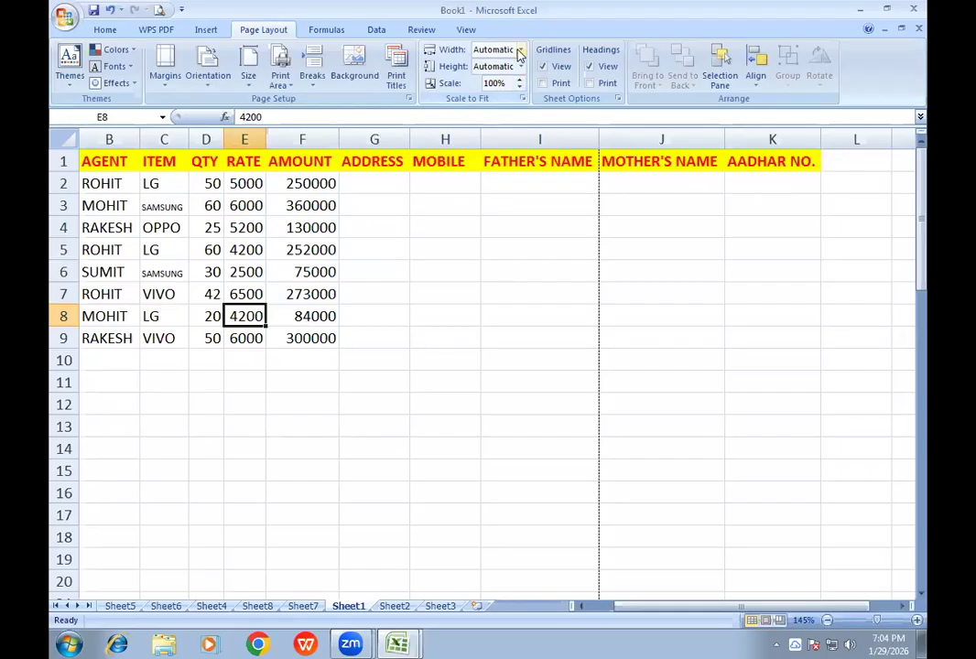
# - Set the printed width to 1 page and check the whole page in the print preview
pyautogui.click(519, 51)
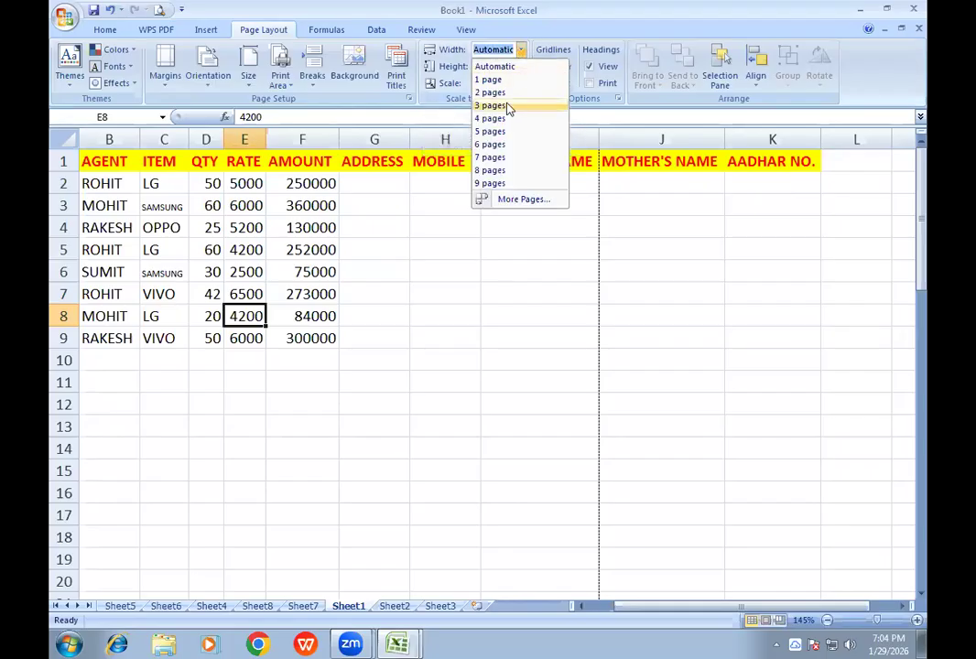
pyautogui.click(500, 81)
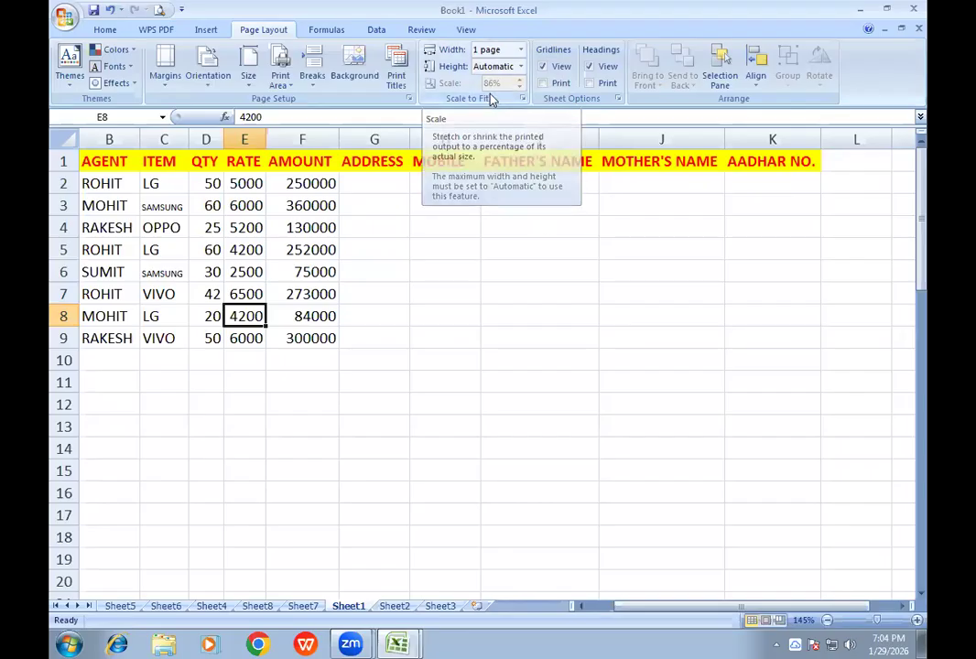
pyautogui.click(158, 11)
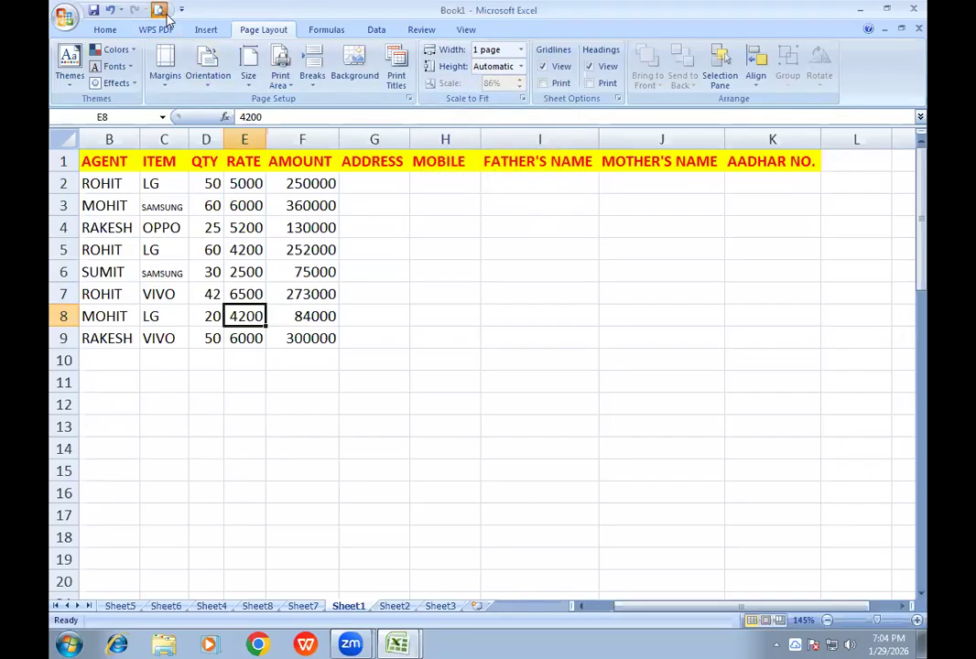
pyautogui.click(419, 250)
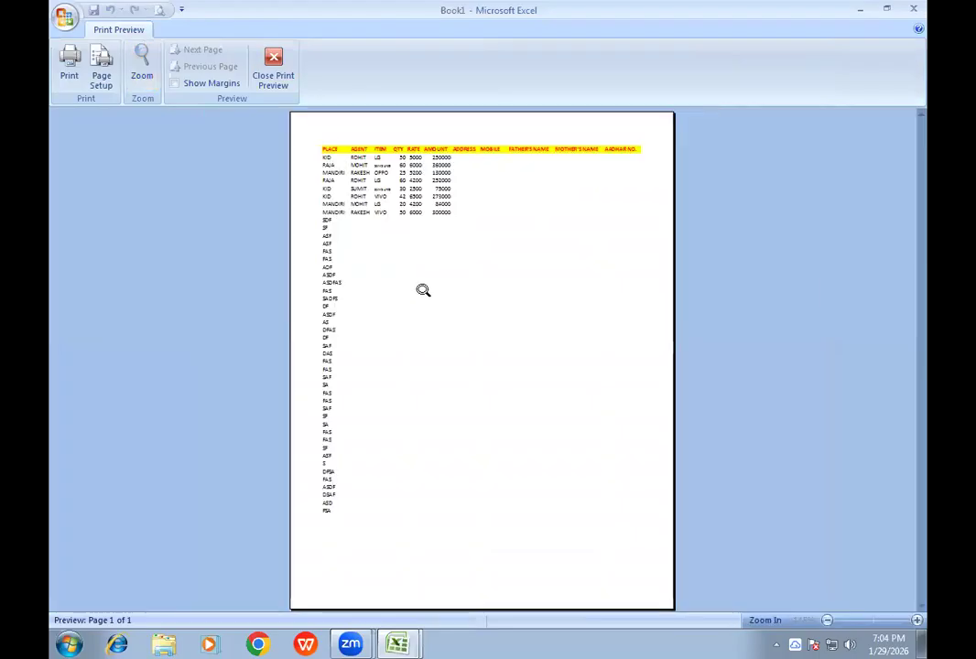
pyautogui.click(271, 80)
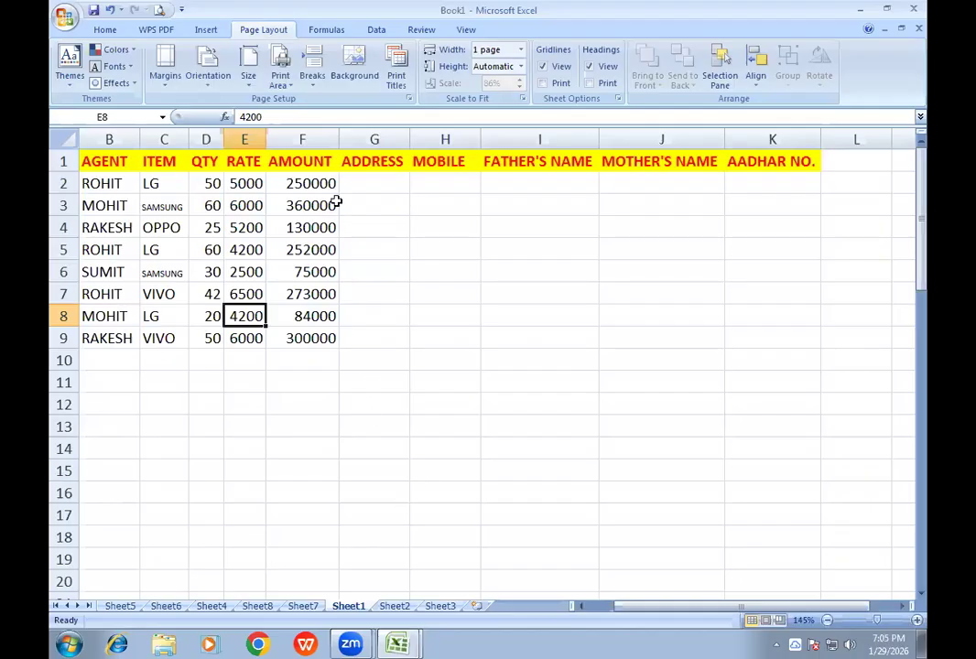
# - Set custom page margins of .3 for left, right, top and bottom
pyautogui.click(166, 82)
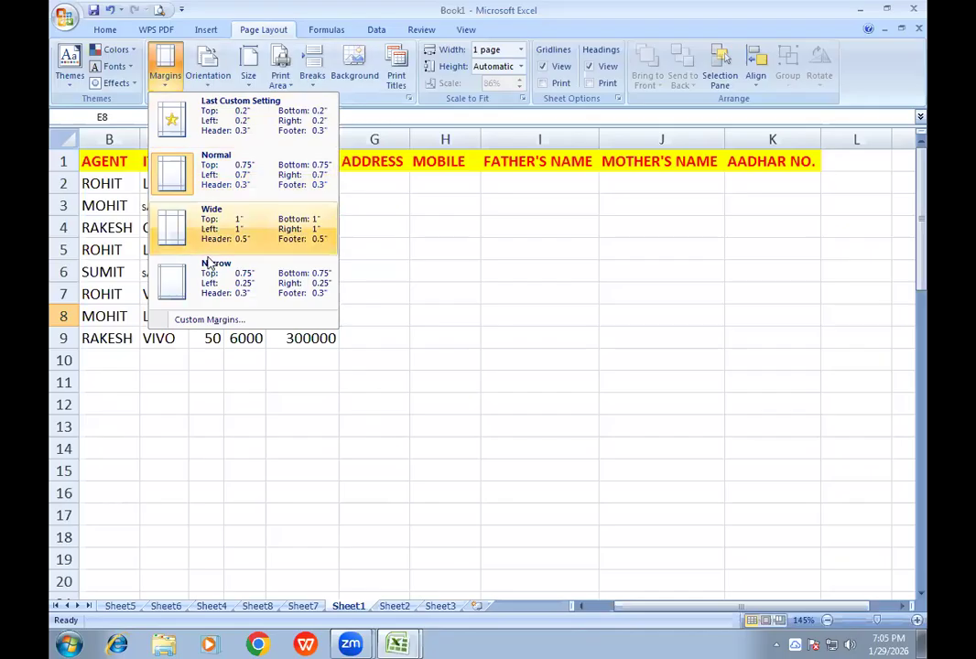
pyautogui.click(229, 323)
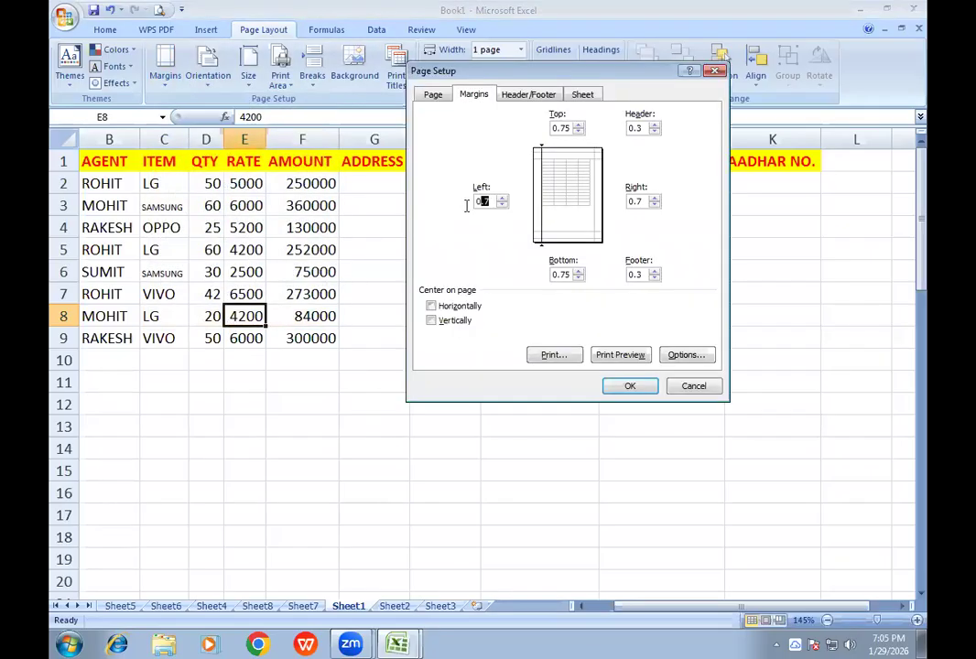
pyautogui.click(490, 203)
pyautogui.doubleClick(478, 202)
pyautogui.press('Tab')
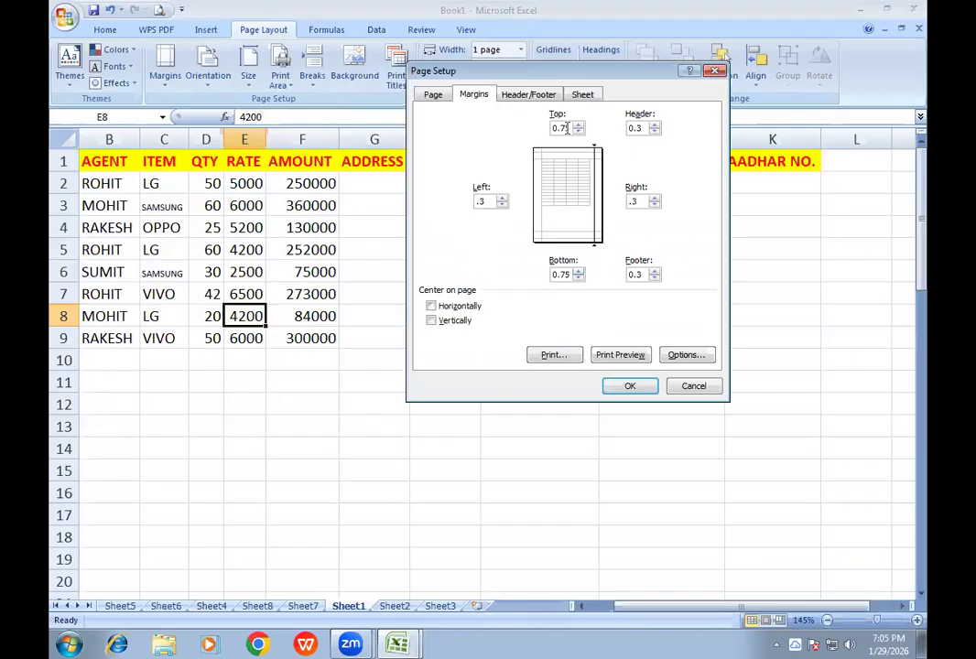
pyautogui.moveTo(569, 127); pyautogui.dragTo(545, 133)
pyautogui.write('.3')
pyautogui.press('Tab')
pyautogui.write('.3')
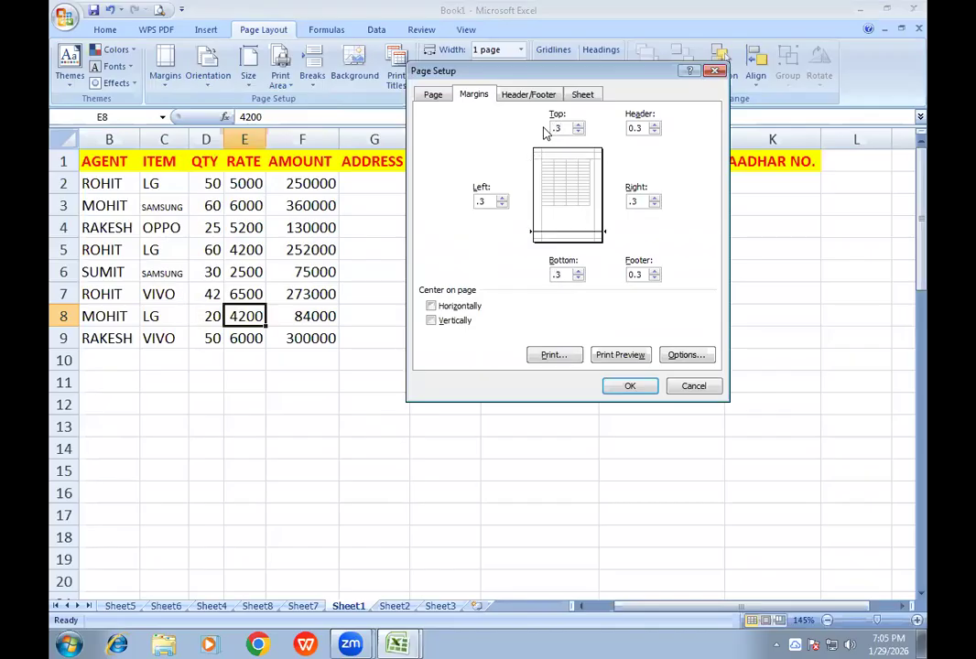
# - Preview the page with the custom margins, examining the header row up close, and return to the sheet
pyautogui.click(615, 355)
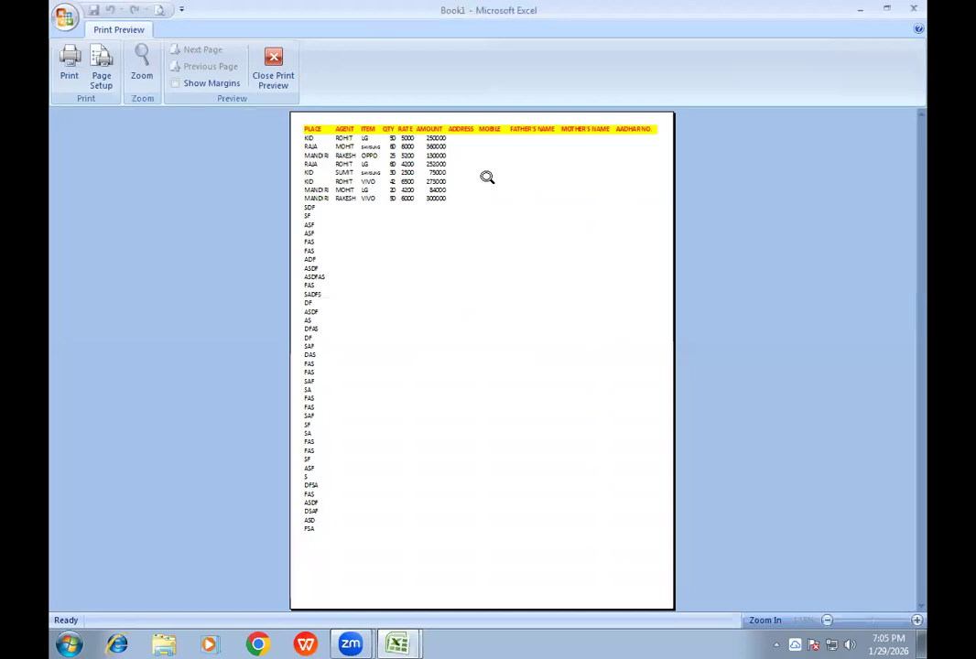
pyautogui.click(384, 137)
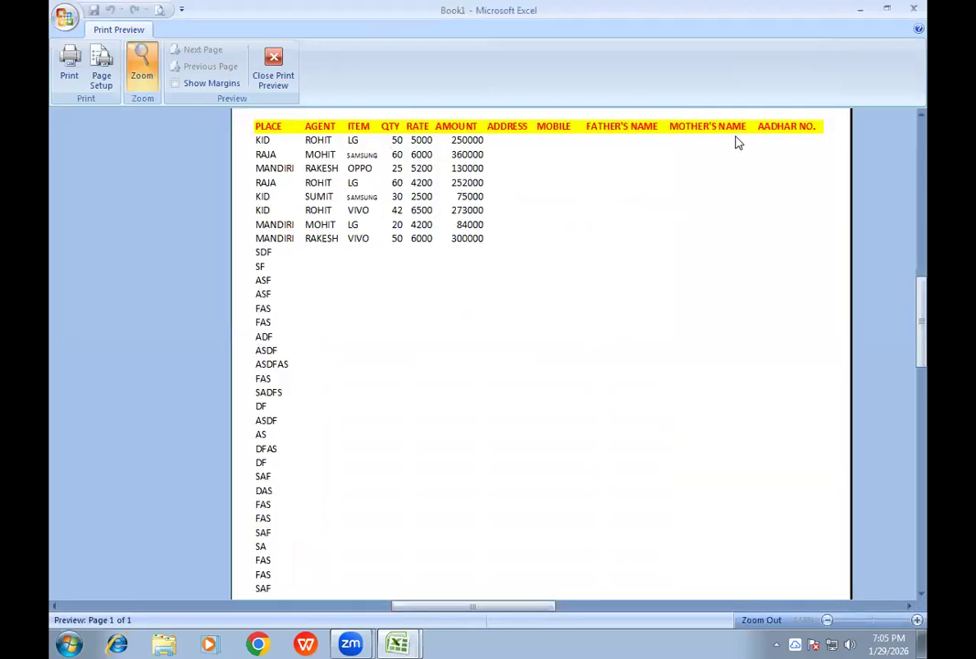
pyautogui.click(273, 68)
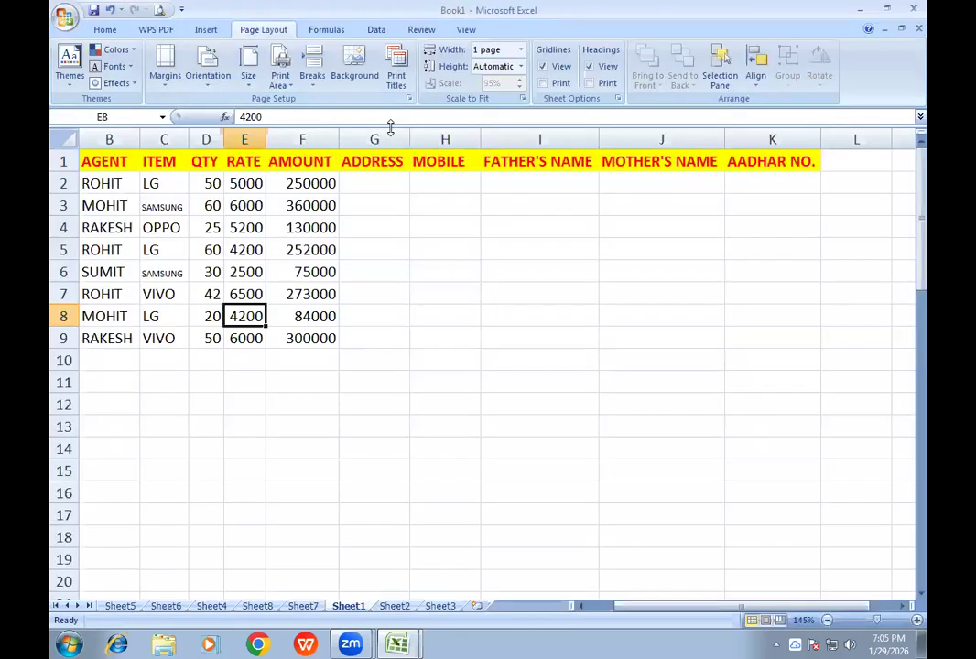
# - Add the header UNV. ROLL NO. in cell L1 and fit column L to its text
pyautogui.click(834, 165)
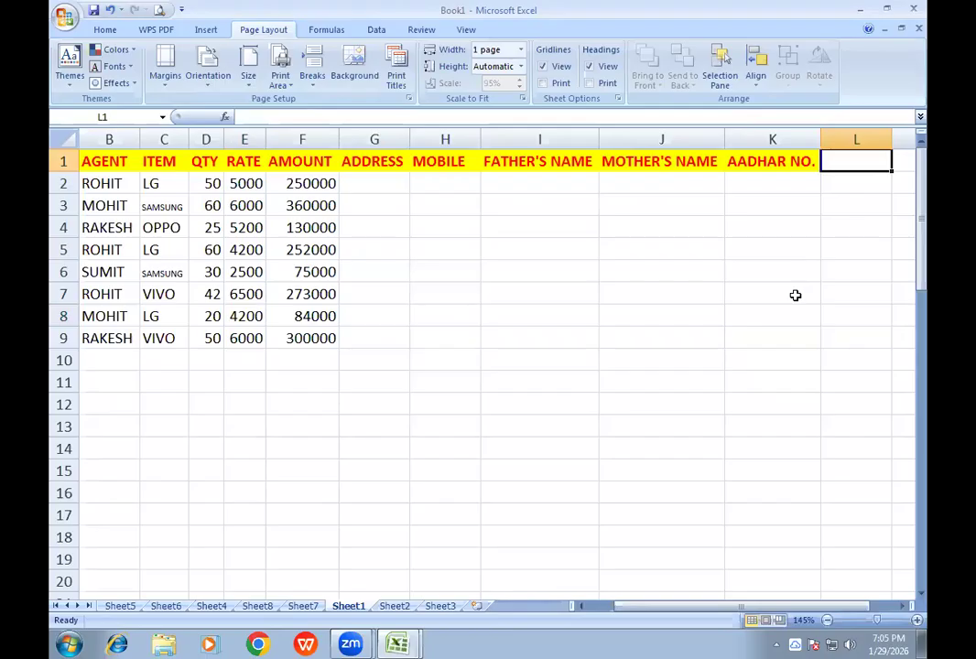
pyautogui.write('UN')
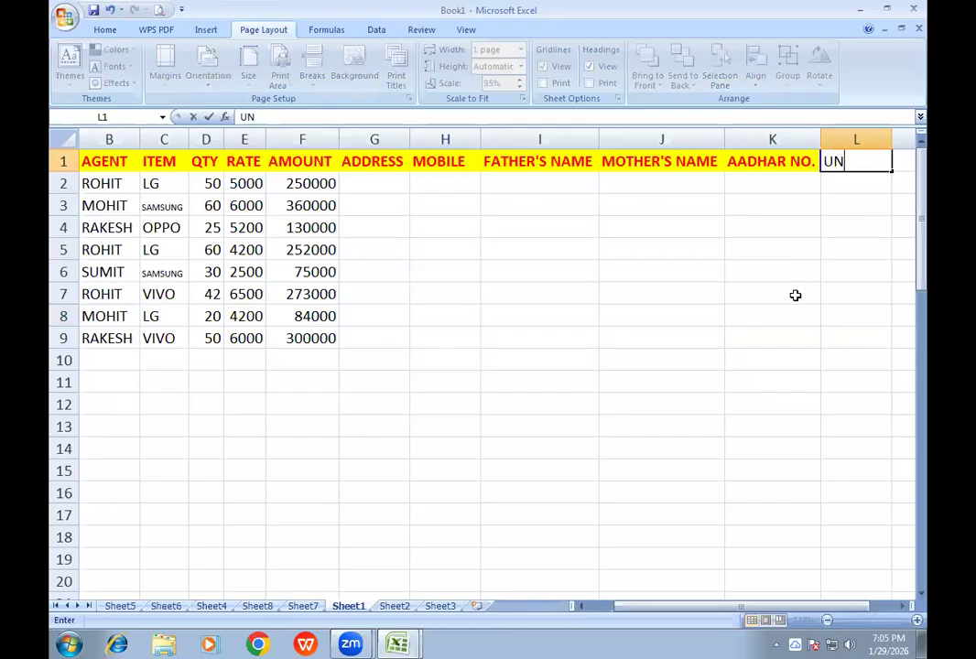
pyautogui.write('V. ROLL')
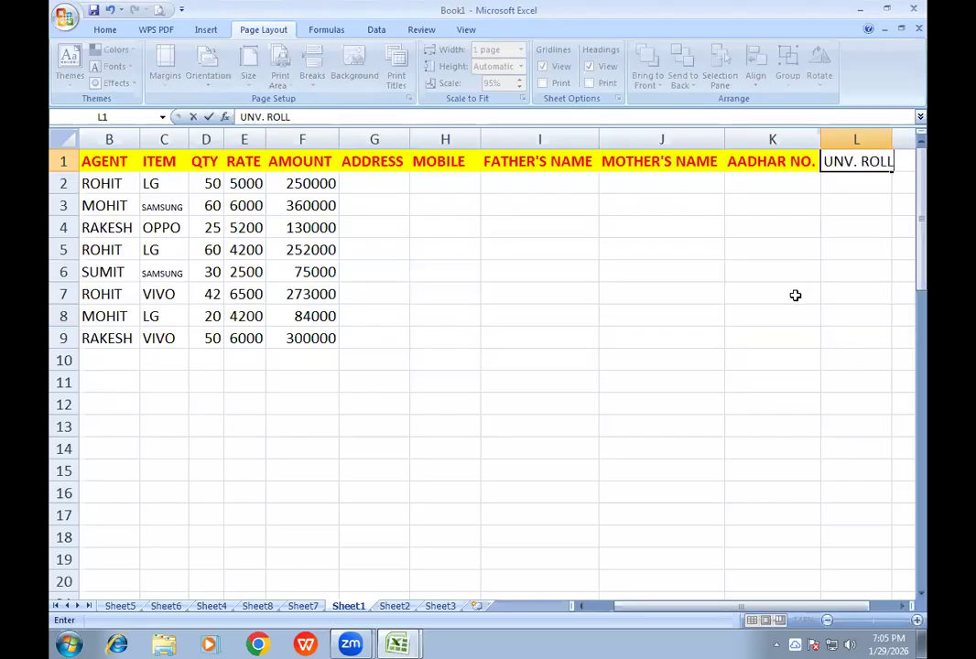
pyautogui.write(' NO.')
pyautogui.press('Return')
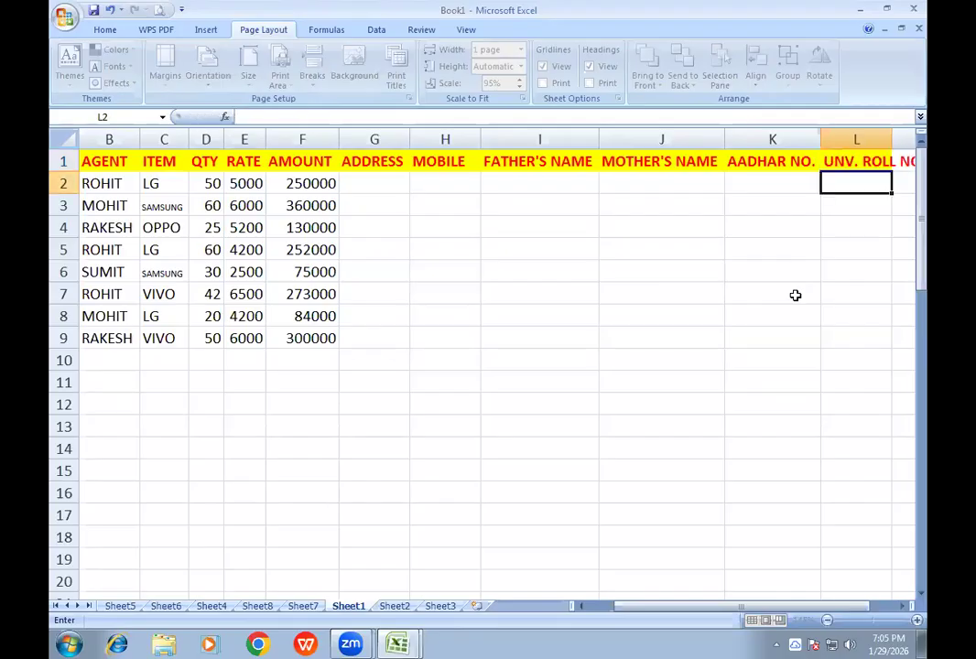
pyautogui.doubleClick(890, 134)
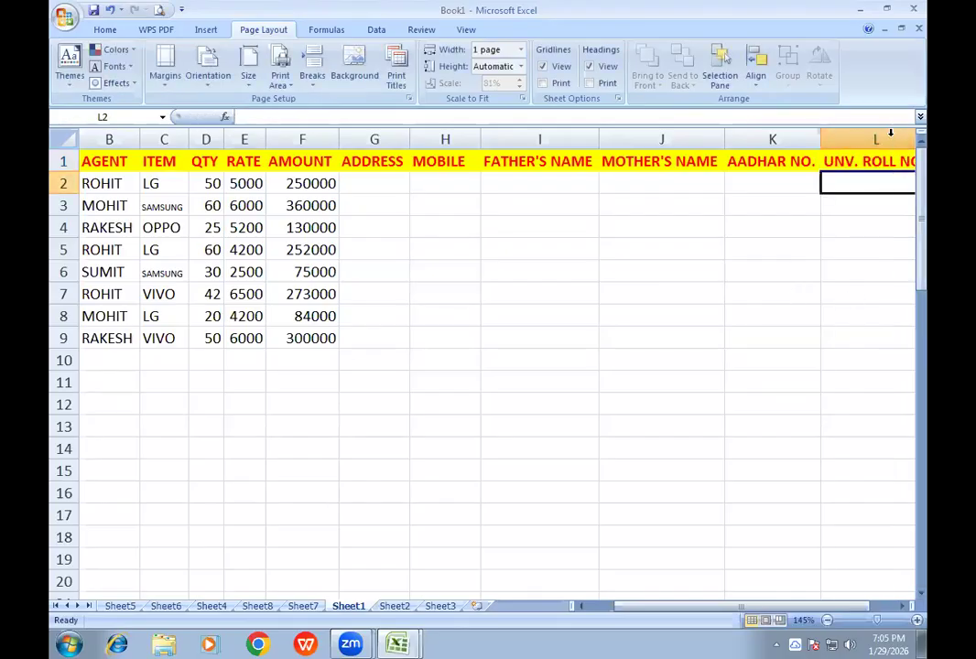
# - Set the printed width to Automatic, checking the print preview before and after the change
pyautogui.click(155, 10)
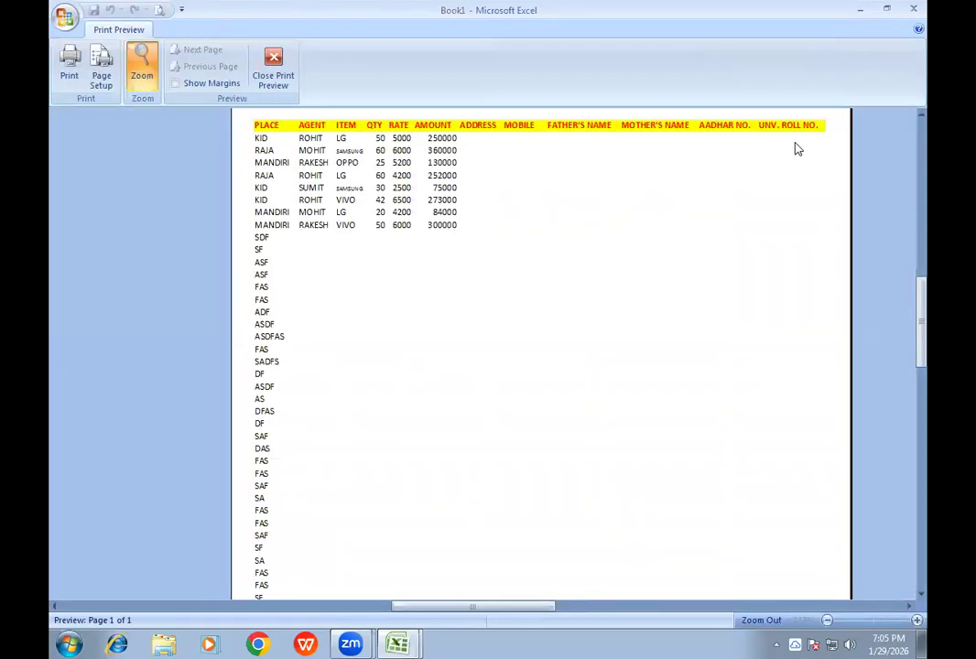
pyautogui.click(272, 78)
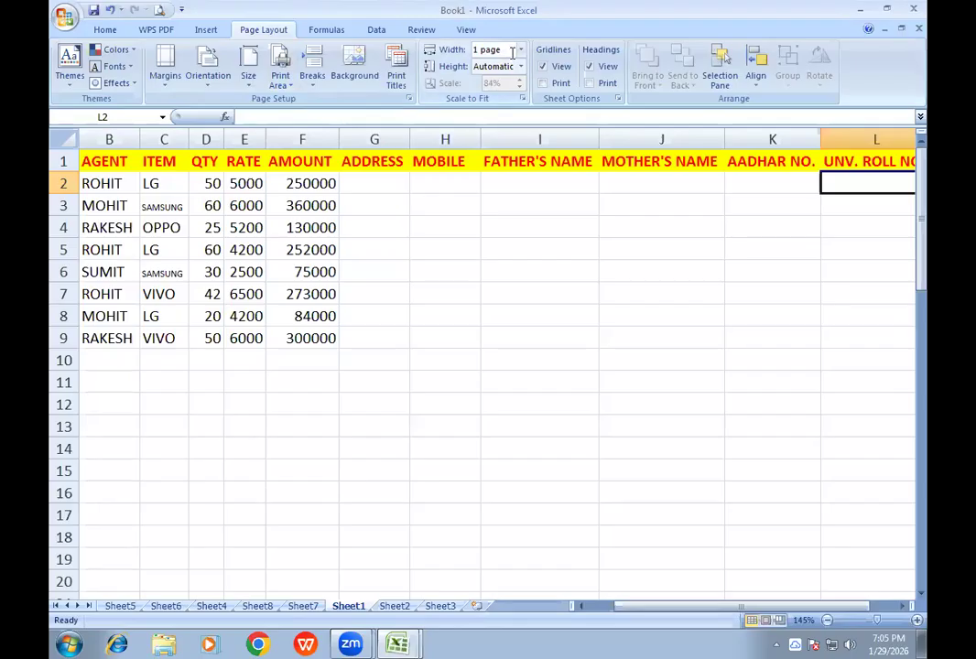
pyautogui.click(521, 53)
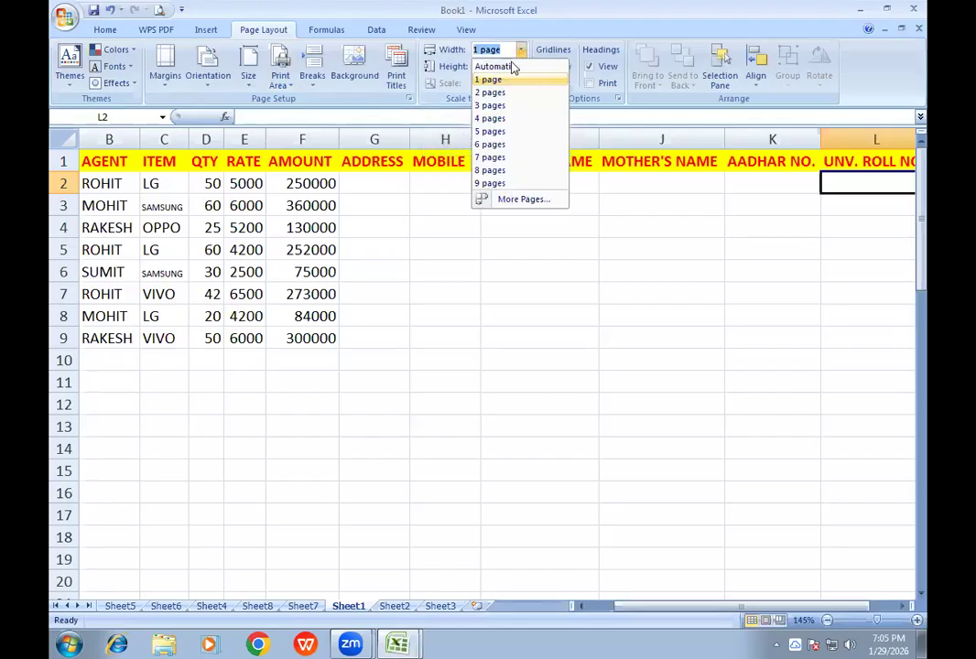
pyautogui.click(506, 67)
pyautogui.click(159, 11)
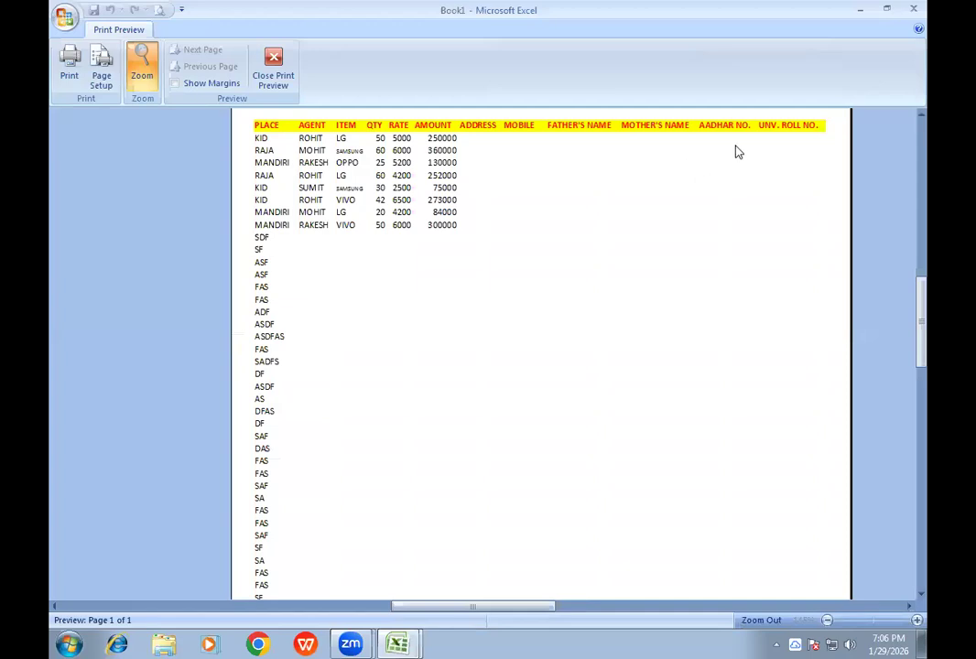
pyautogui.click(272, 74)
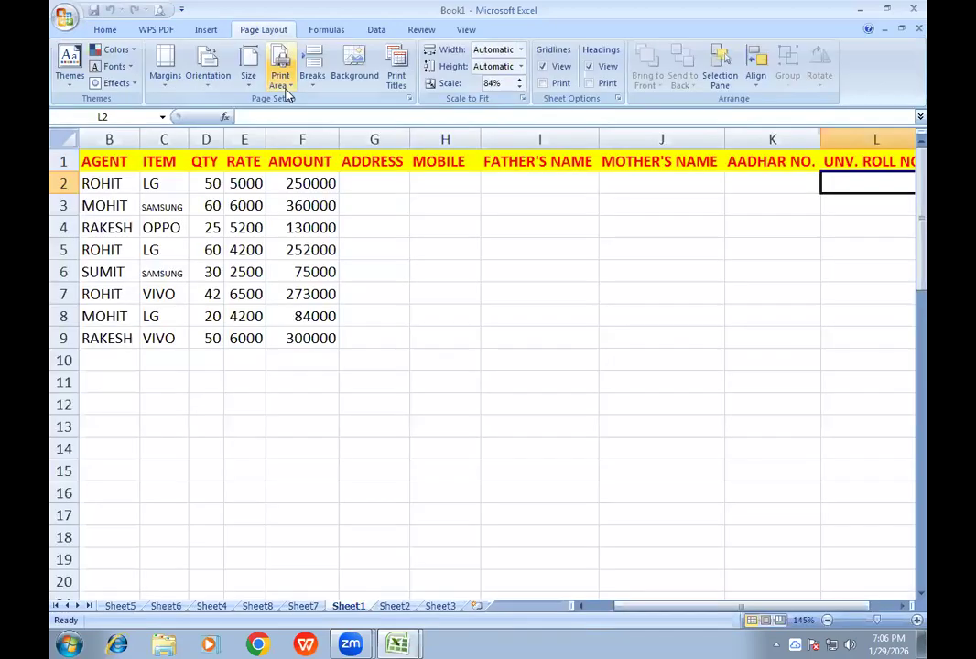
# - Raise the print scale to 100%, preview the page, and inspect the AADHAR NO. and UNV. ROLL NO. headers beyond the page break
pyautogui.click(520, 81)
pyautogui.click(520, 81)
pyautogui.click(520, 81)
pyautogui.click(520, 81)
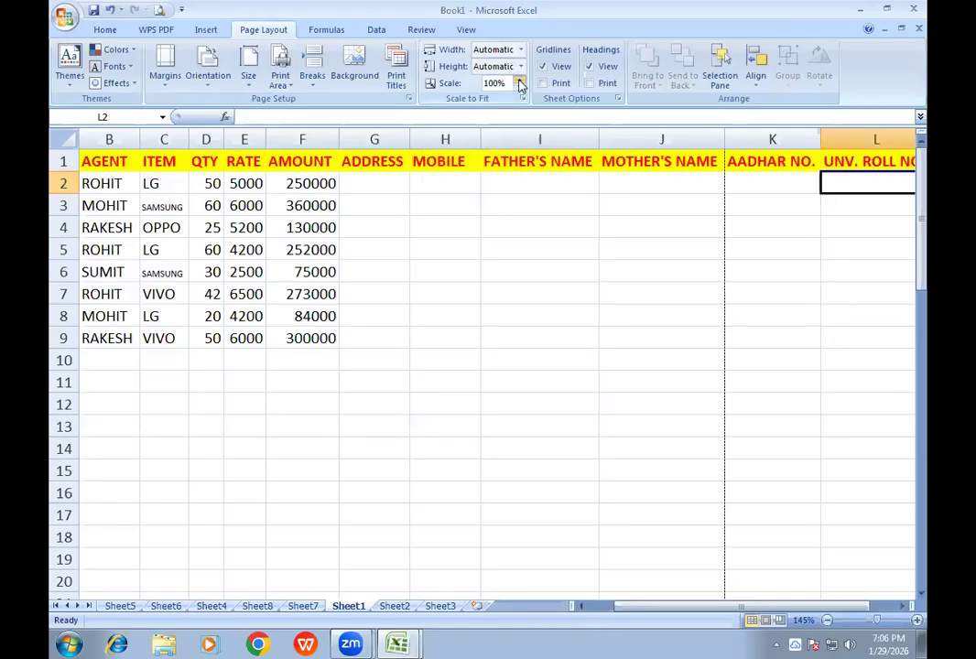
pyautogui.click(159, 10)
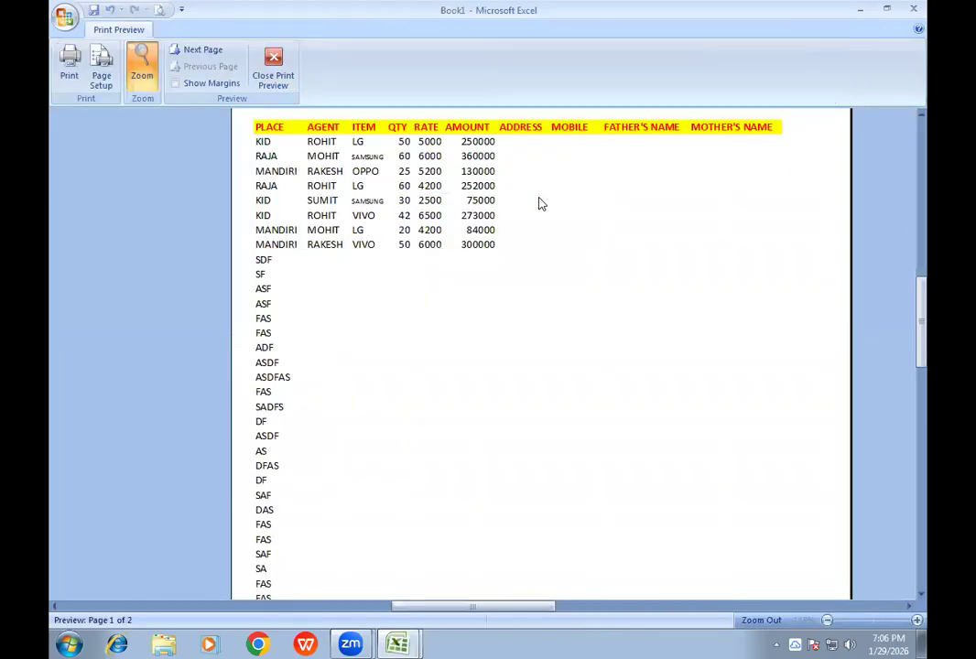
pyautogui.click(273, 72)
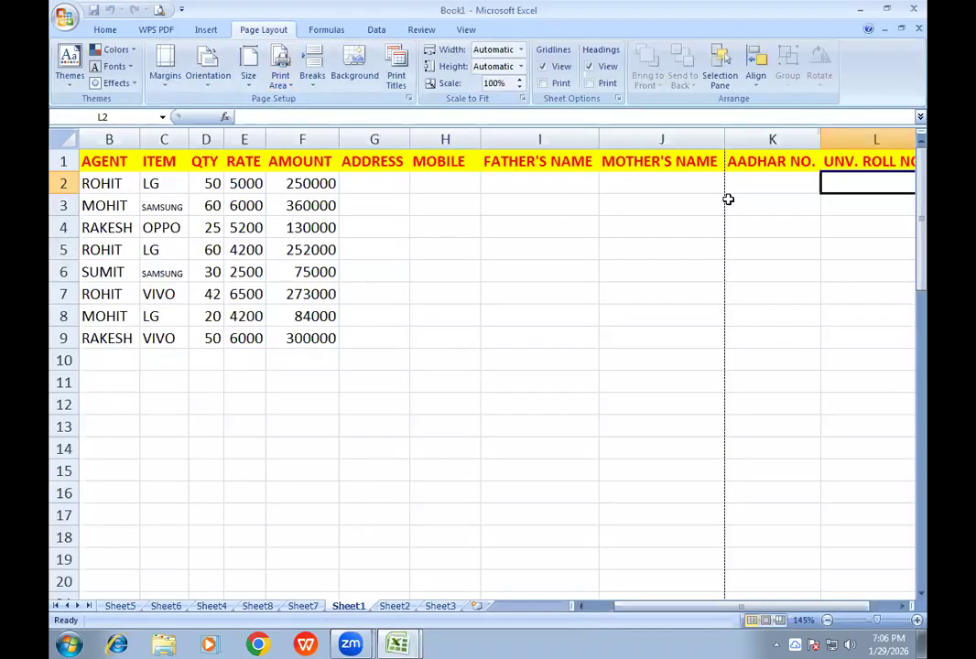
pyautogui.click(757, 164)
pyautogui.click(838, 161)
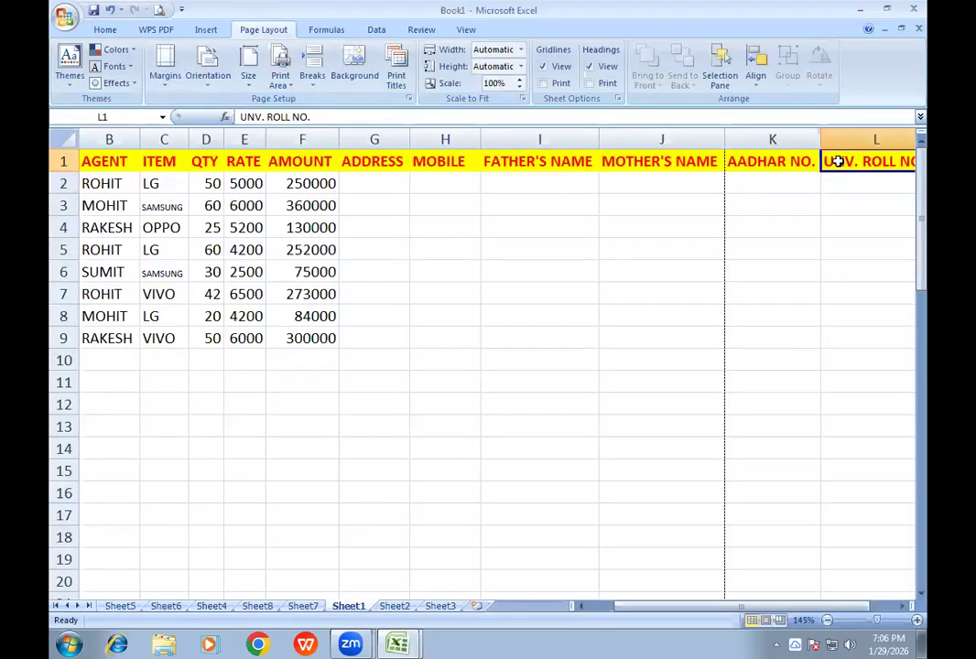
pyautogui.click(800, 165)
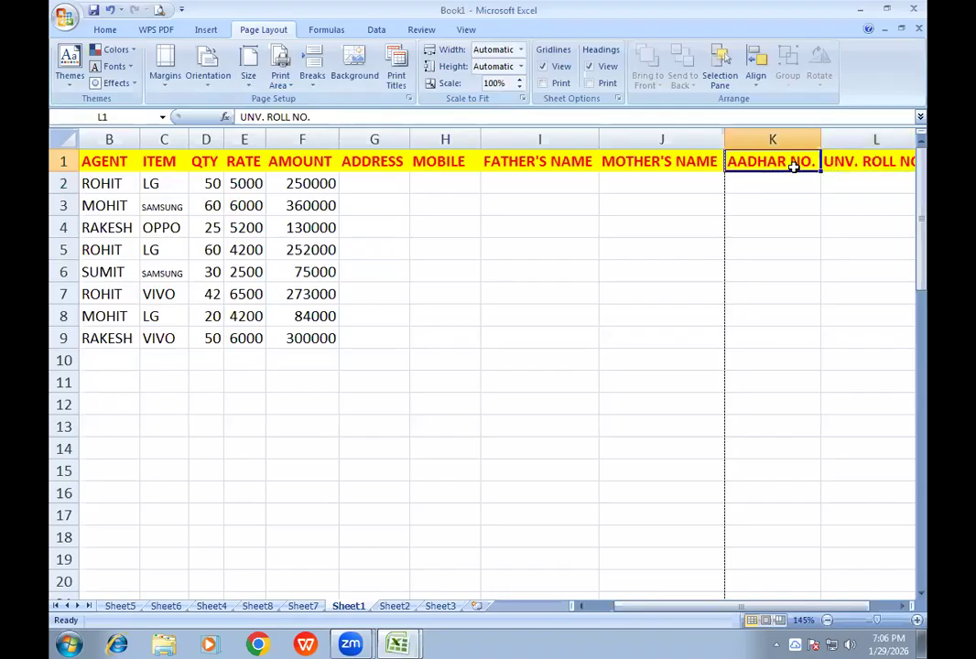
pyautogui.click(828, 161)
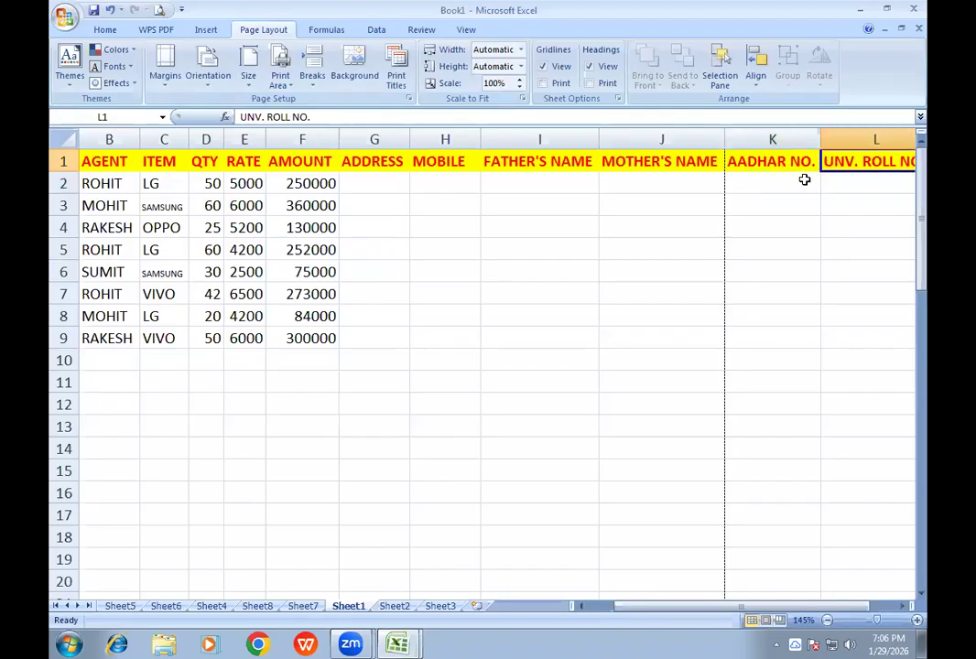
# - Set the printed width to 1 page, check the print preview, and return to the sheet
pyautogui.click(521, 52)
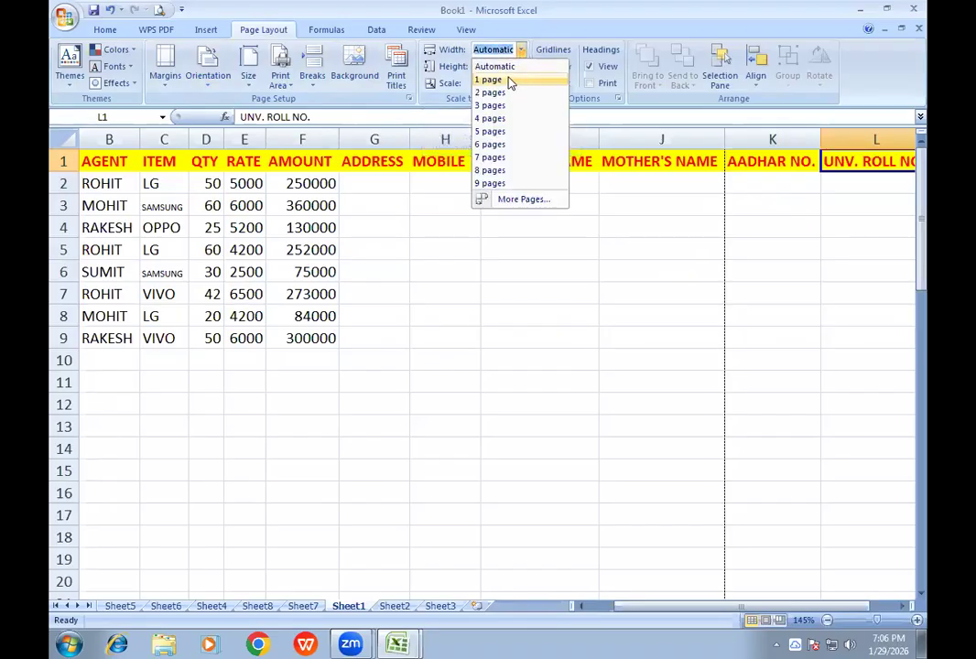
pyautogui.click(513, 80)
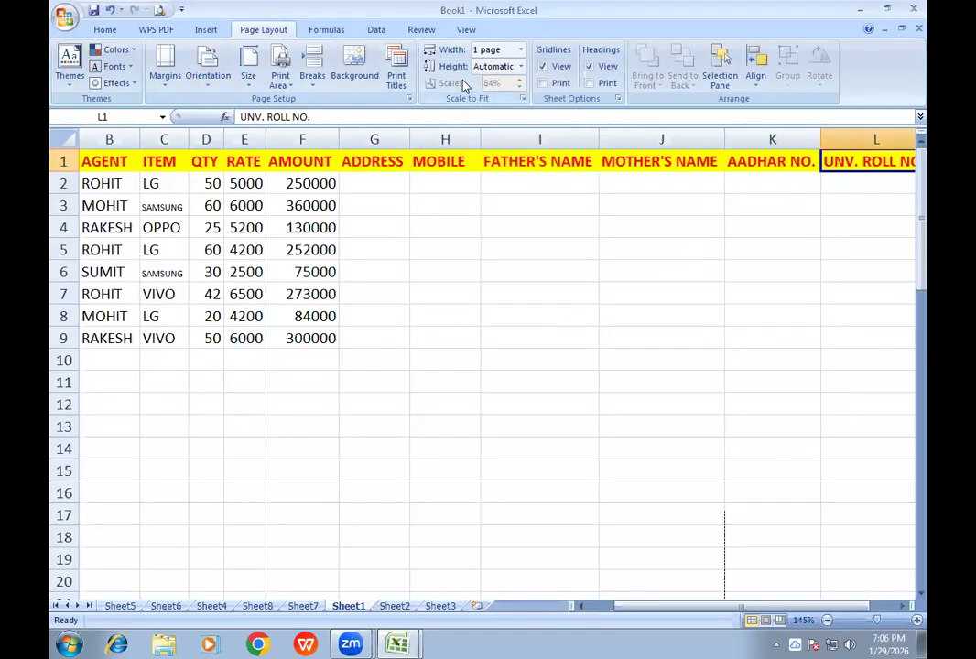
pyautogui.click(158, 10)
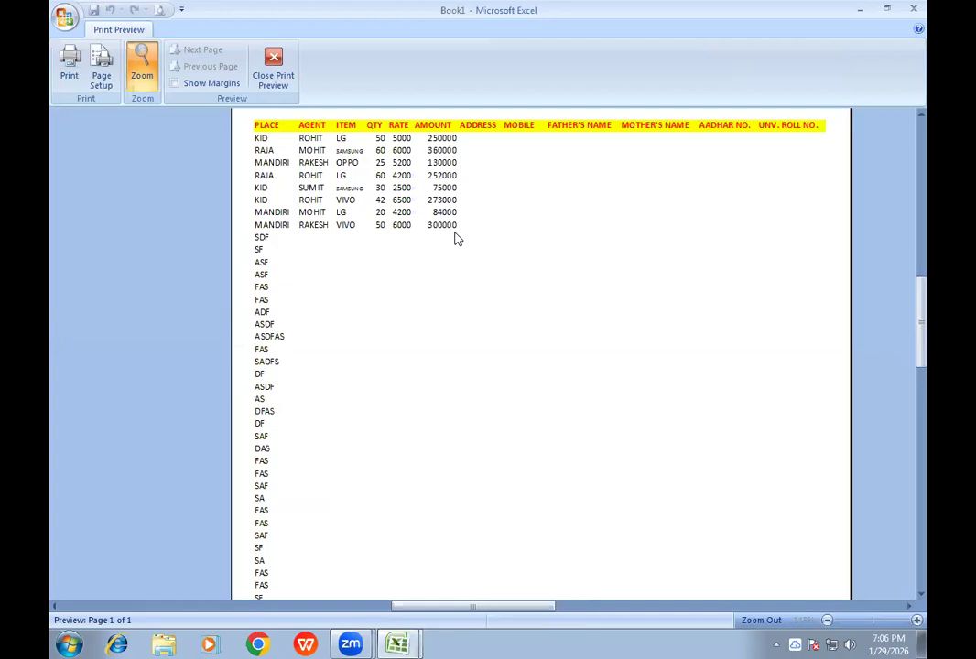
pyautogui.click(266, 72)
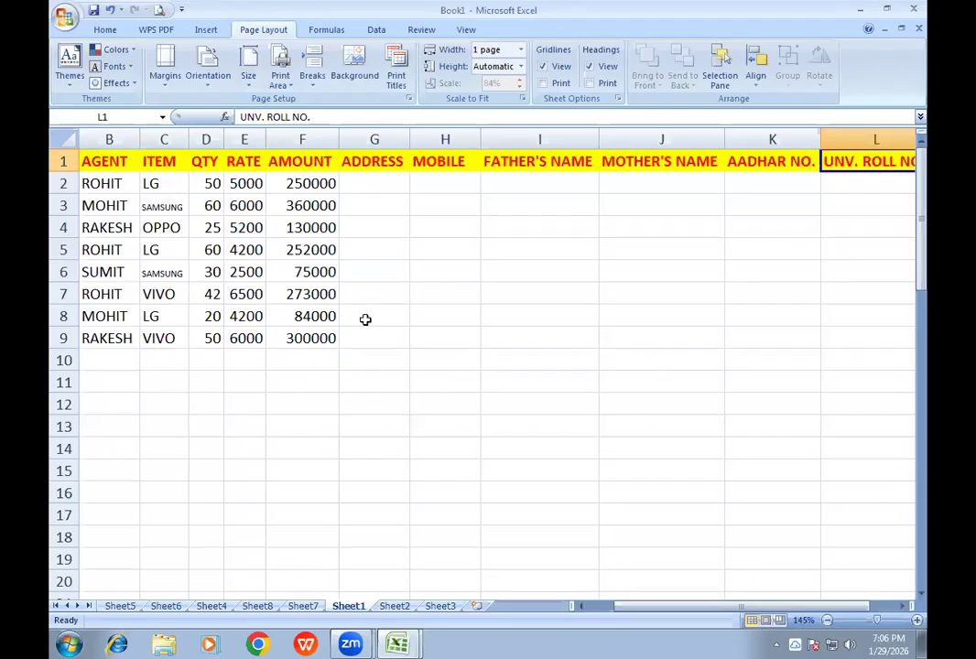
# - Hide the gridlines on the sheet and show them again
pyautogui.click(544, 66)
pyautogui.moveTo(466, 229); pyautogui.dragTo(520, 376)
pyautogui.moveTo(539, 293); pyautogui.dragTo(562, 271)
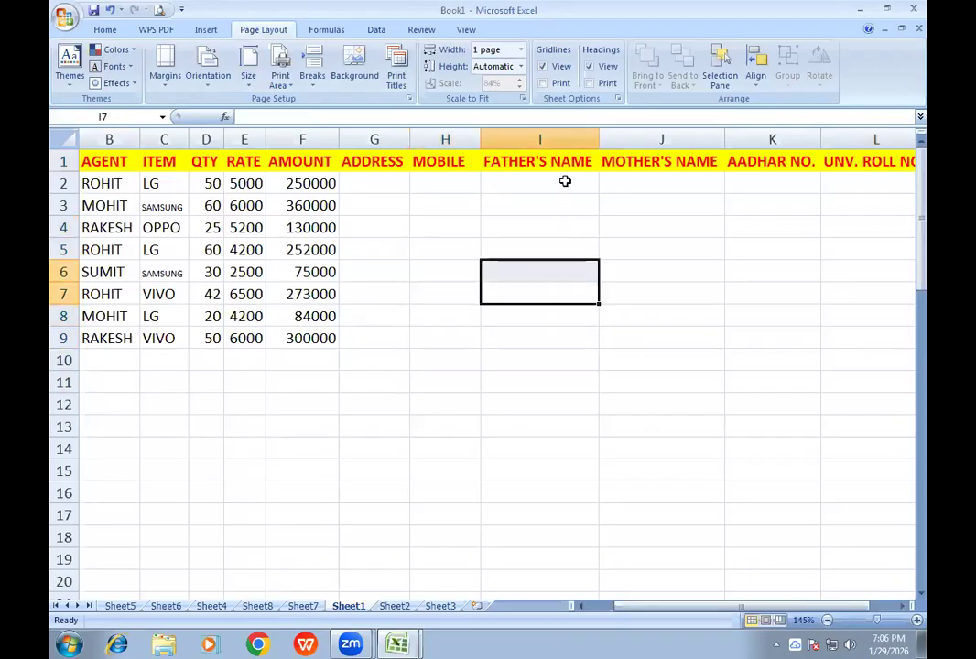
pyautogui.click(544, 66)
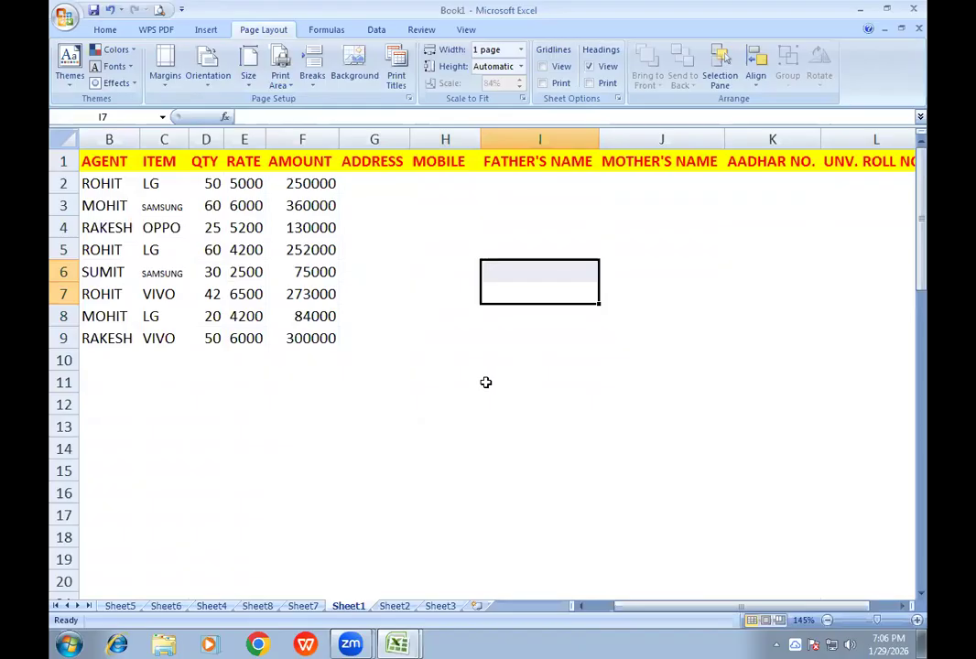
pyautogui.click(544, 67)
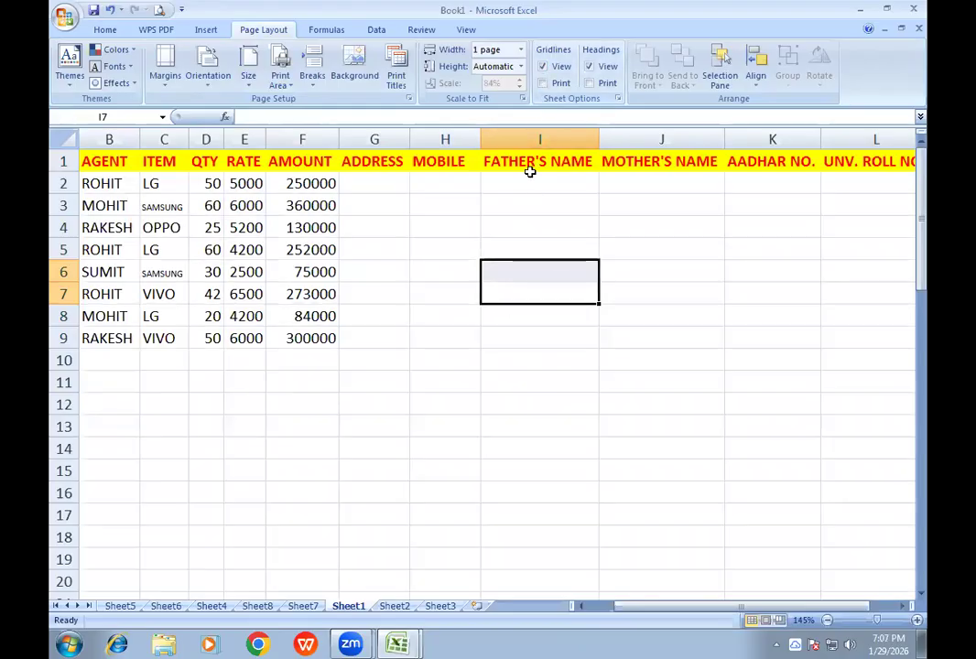
# - Turn on gridline printing and examine the gridlines in the print preview, zooming in on the table
pyautogui.click(541, 83)
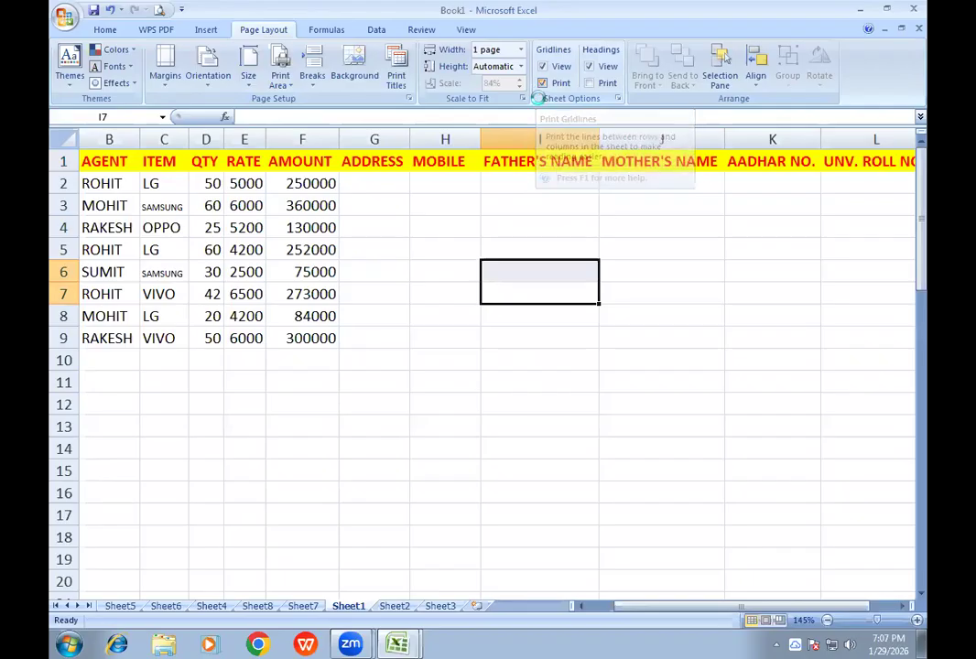
pyautogui.click(159, 11)
pyautogui.click(476, 188)
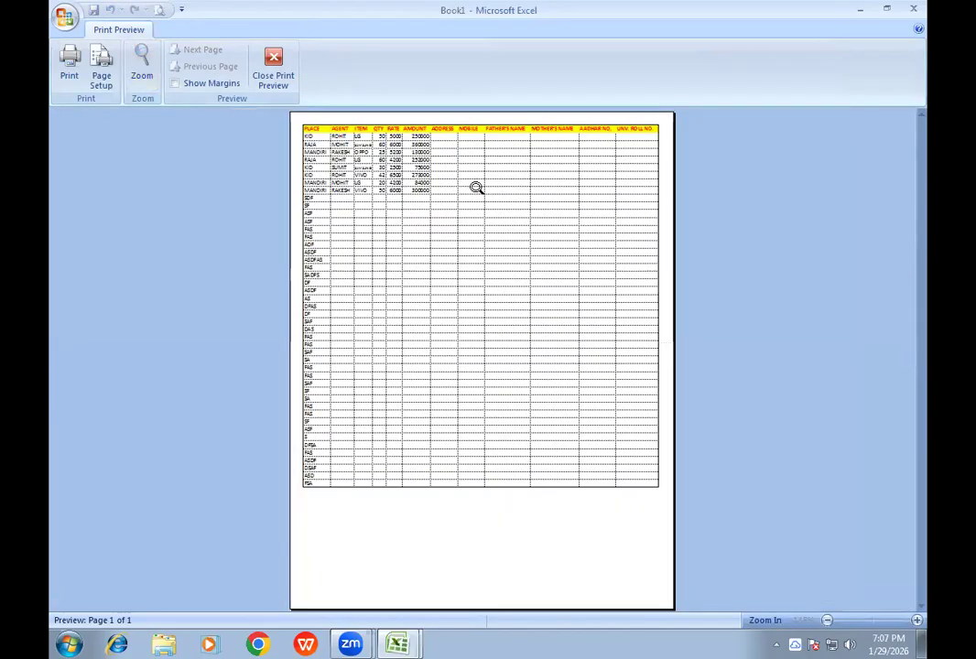
pyautogui.click(460, 158)
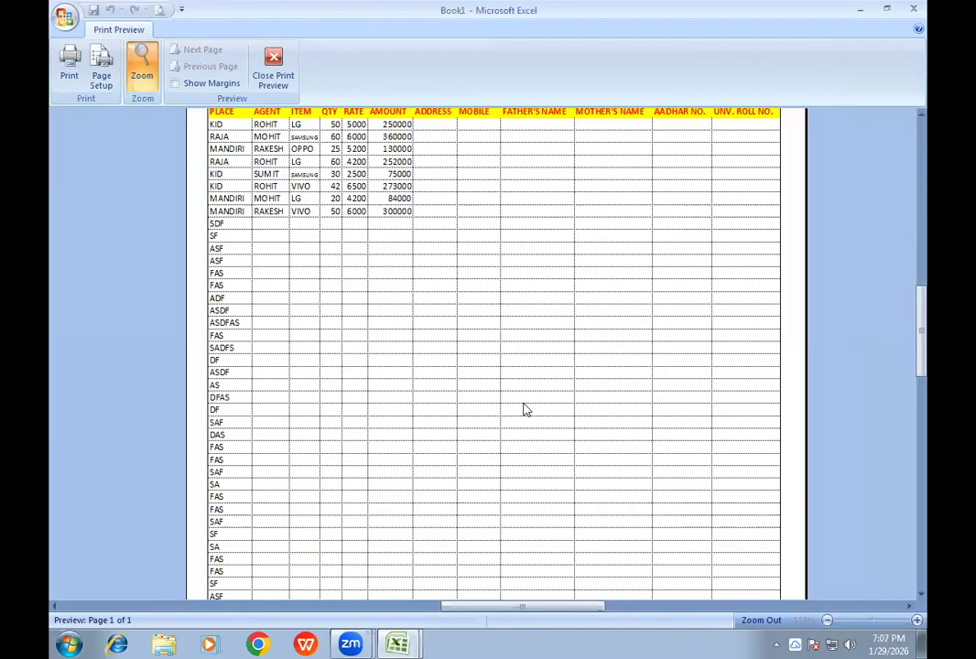
pyautogui.click(279, 77)
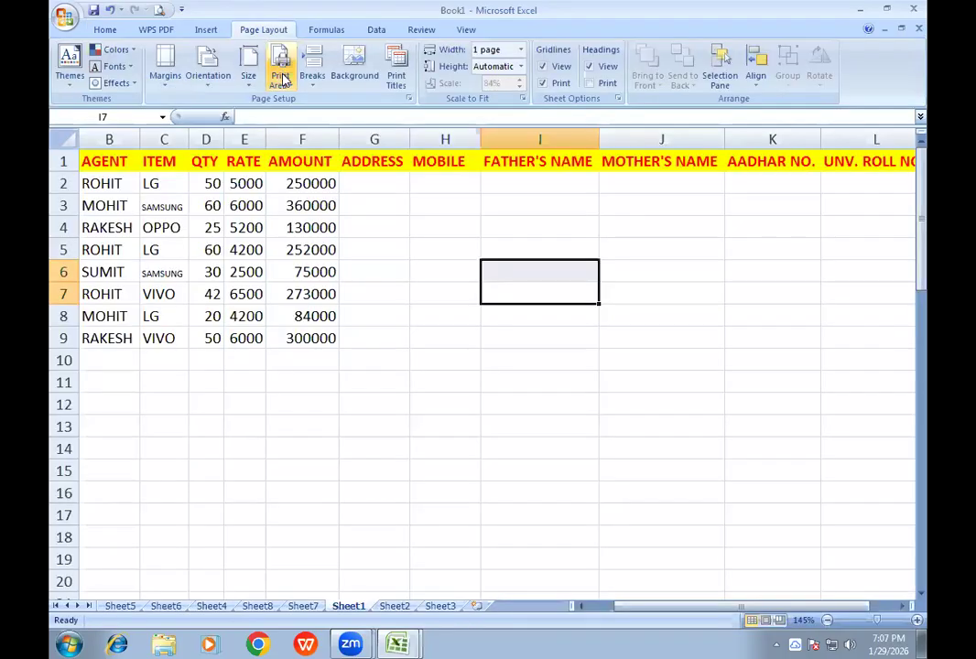
# - Turn gridline printing off, and hide and redisplay the sheet's row and column headings
pyautogui.click(542, 83)
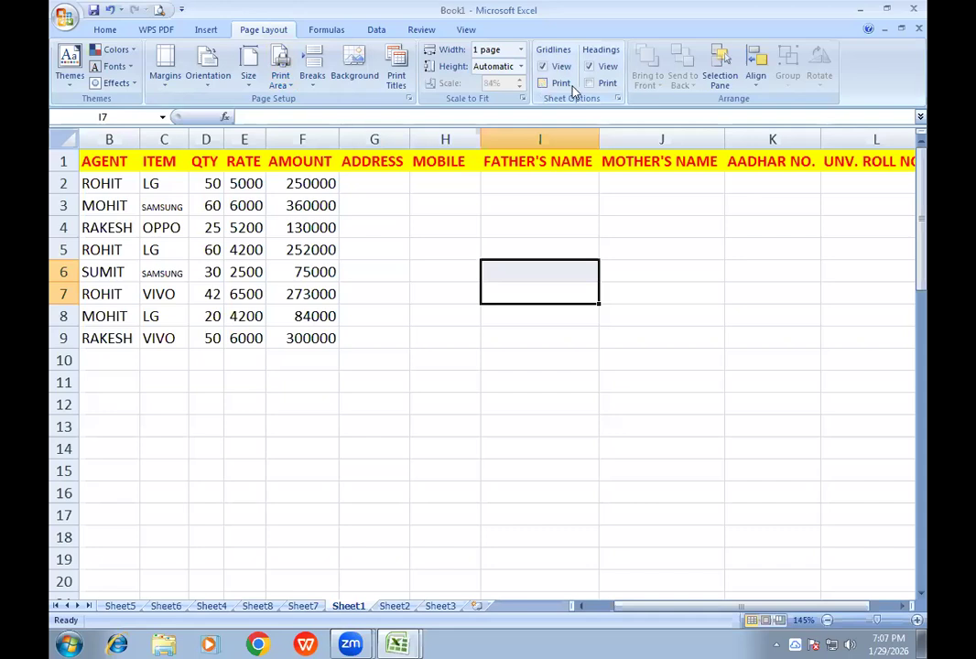
pyautogui.click(589, 70)
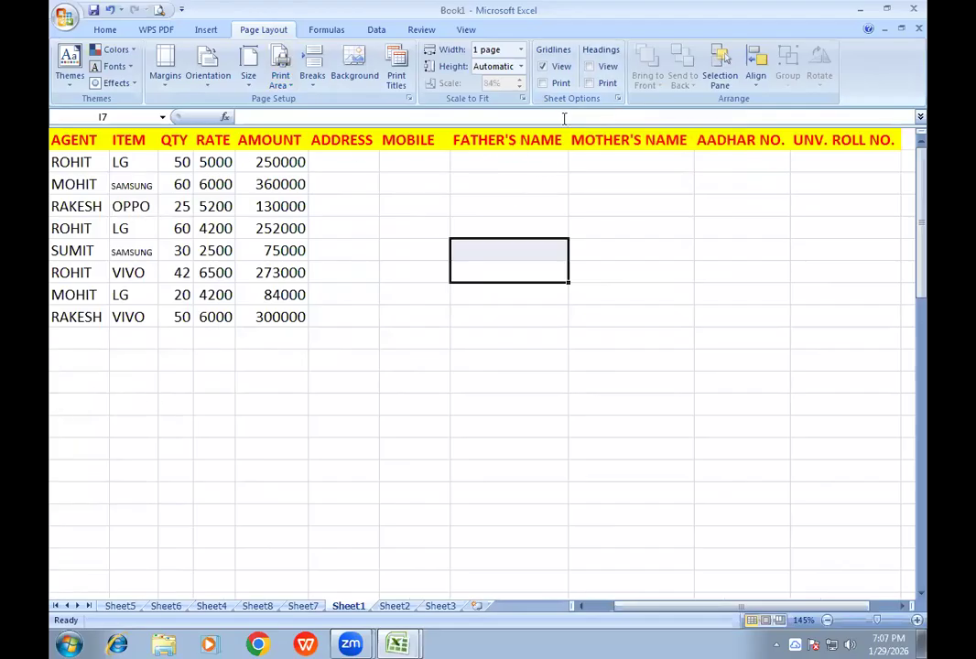
pyautogui.click(590, 70)
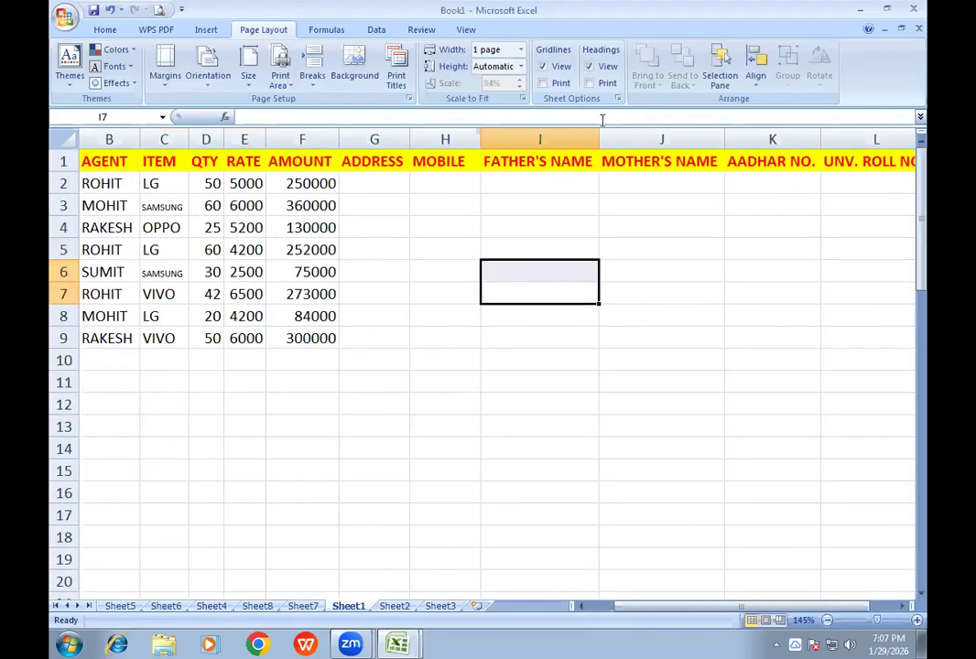
# - Turn on printing of row and column headings, check them in the print preview, and return to the sheet
pyautogui.click(589, 82)
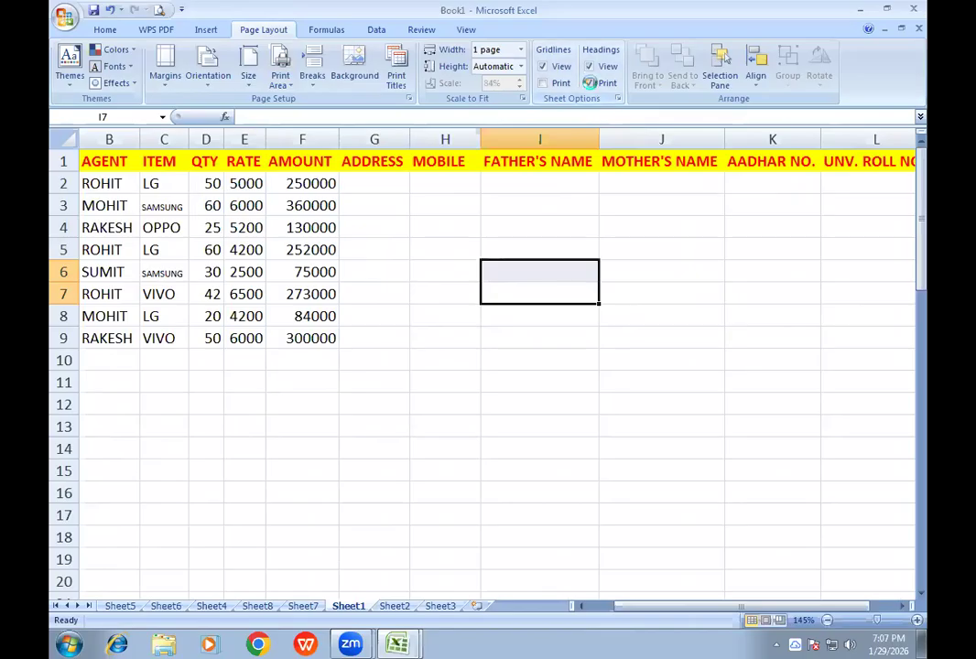
pyautogui.click(157, 9)
pyautogui.click(416, 213)
pyautogui.click(415, 205)
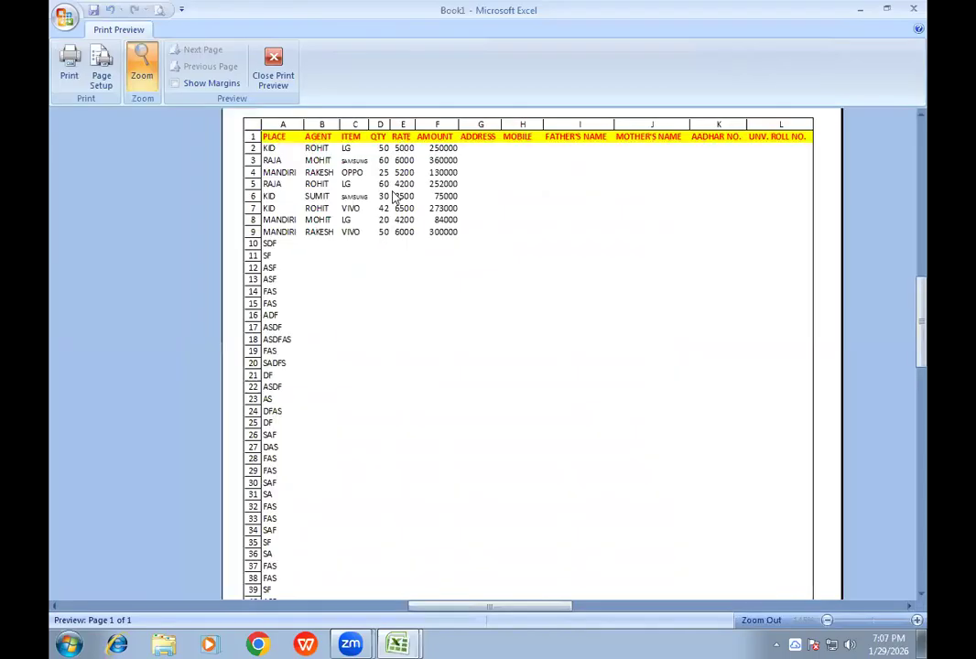
pyautogui.click(276, 79)
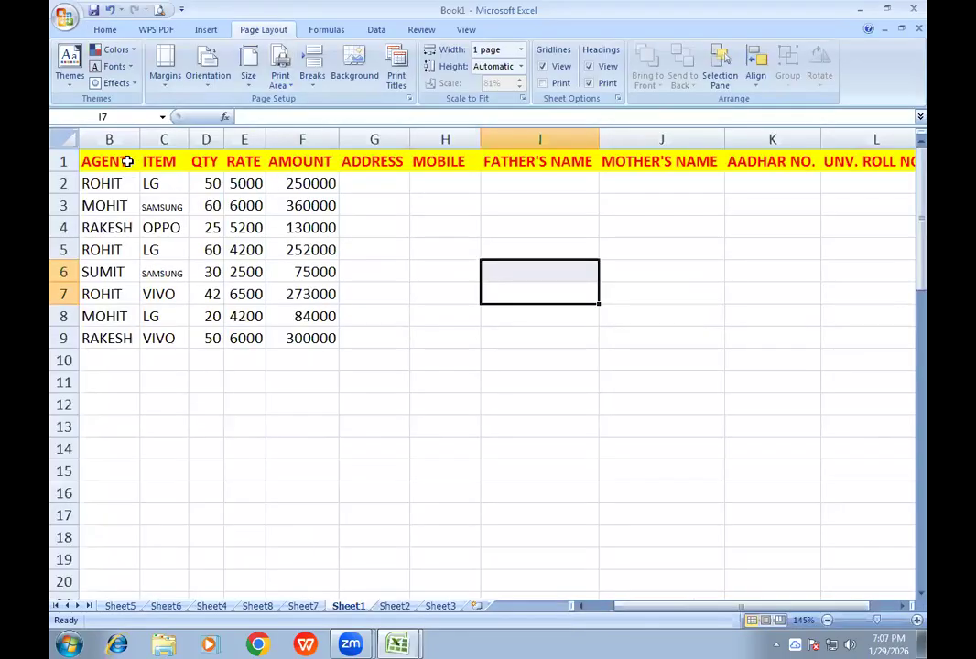
# - Select the table range B1:L9, turn on gridline printing as well, and preview the page
pyautogui.moveTo(125, 161); pyautogui.dragTo(871, 337)
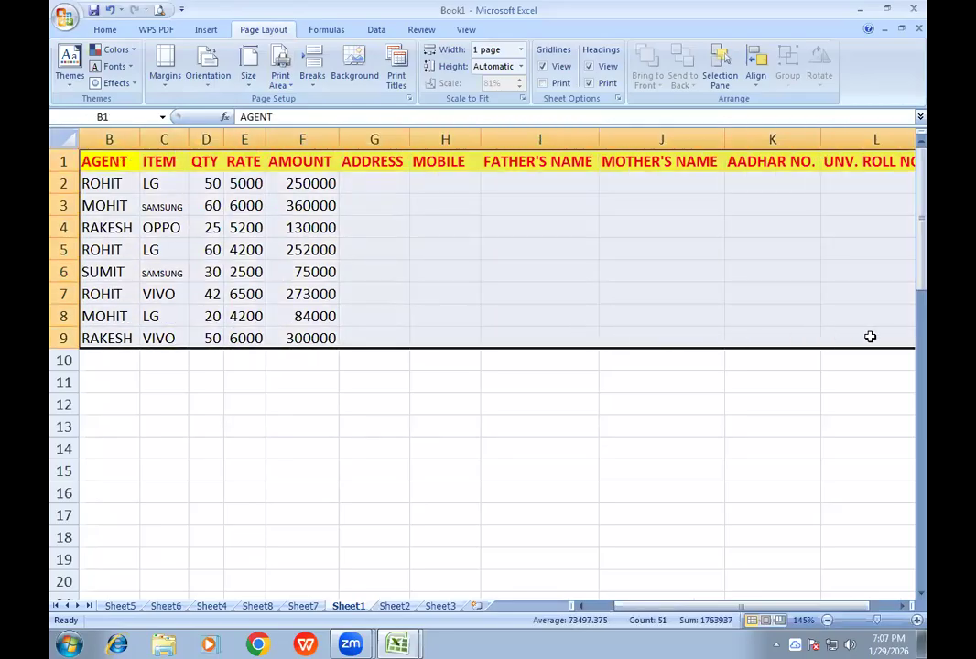
pyautogui.click(542, 83)
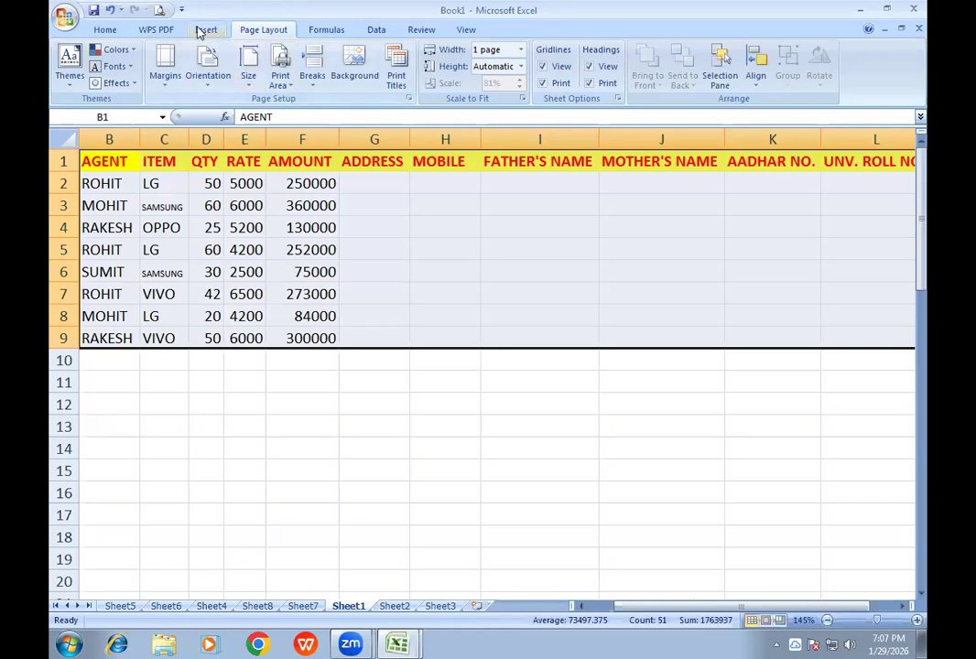
pyautogui.click(160, 10)
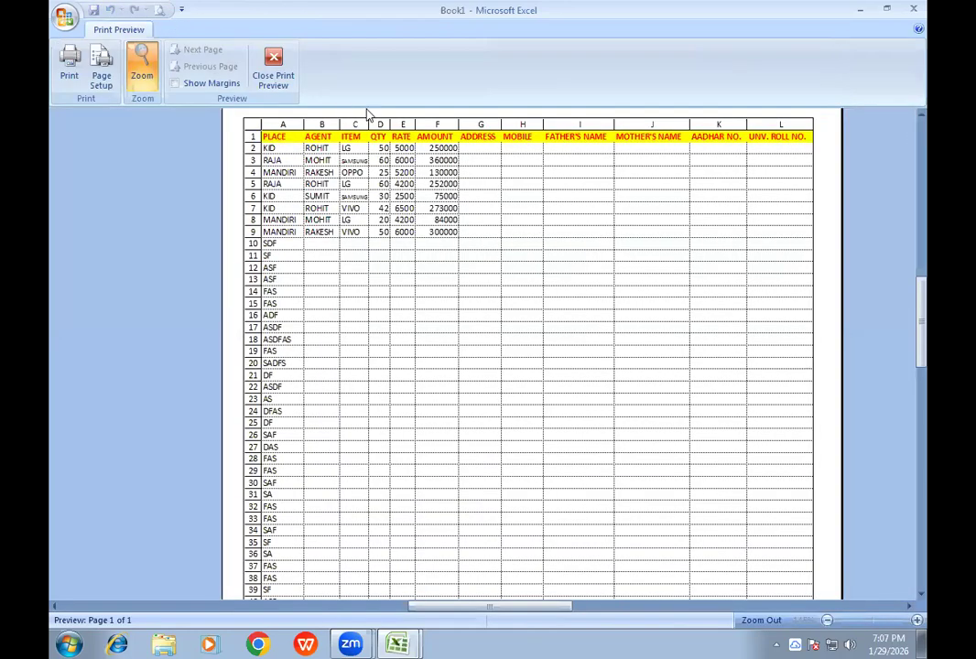
# - Examine the table's printed gridlines and row and column headings up close in the print preview, and return to the sheet
pyautogui.click(542, 174)
pyautogui.click(542, 180)
pyautogui.click(631, 139)
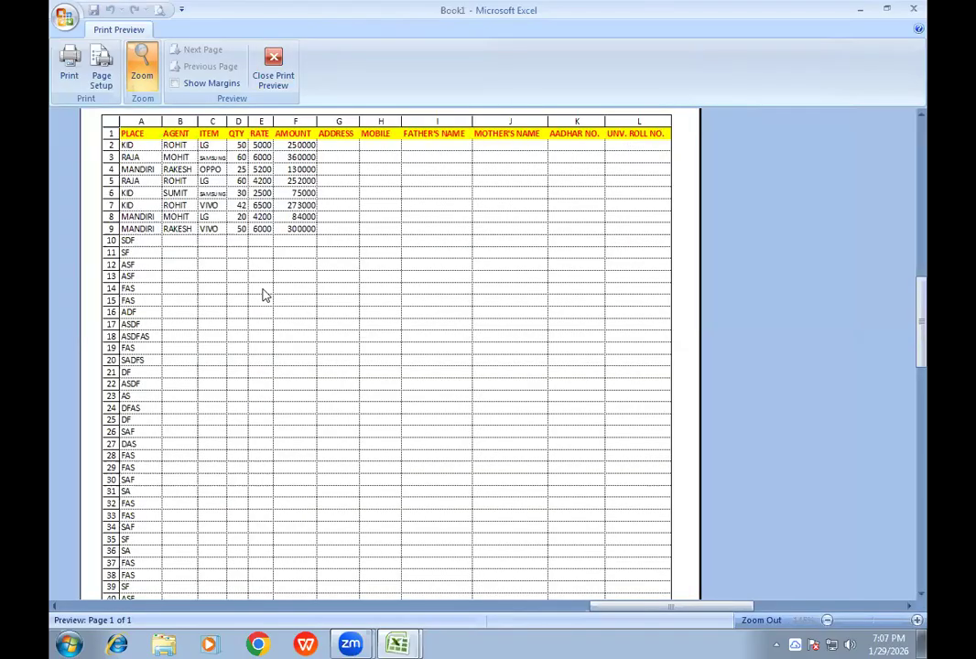
pyautogui.click(267, 80)
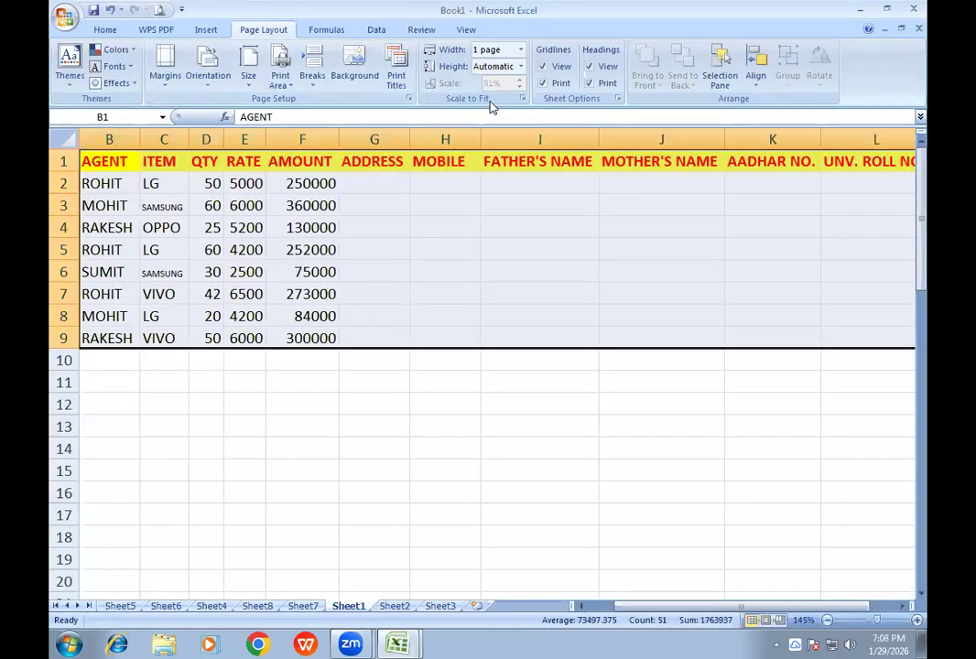
# - Turn off printing of both gridlines and headings, check the page in the print preview, and return to the sheet
pyautogui.click(542, 84)
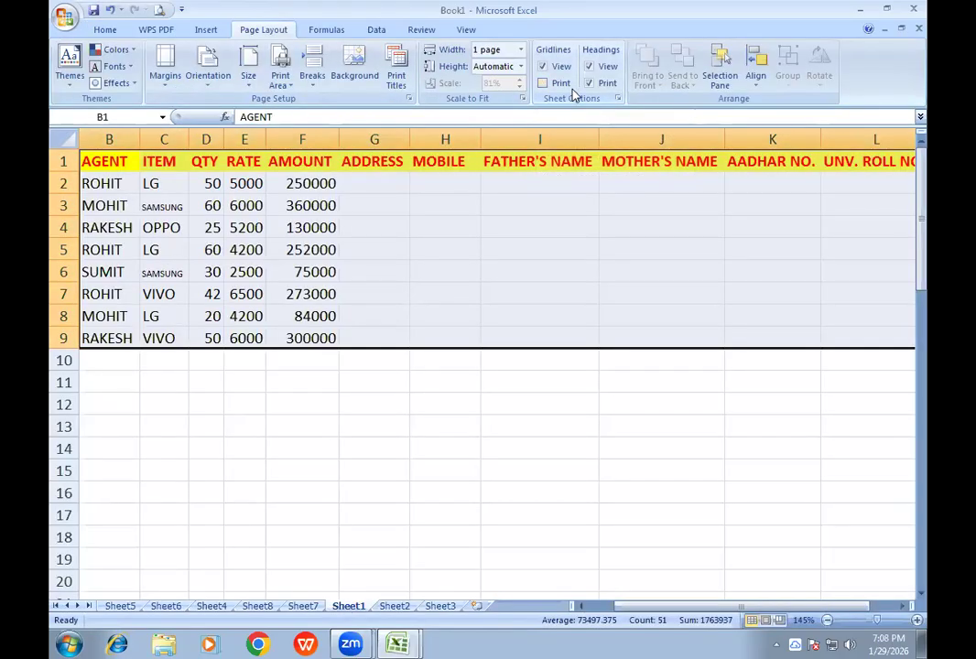
pyautogui.click(590, 84)
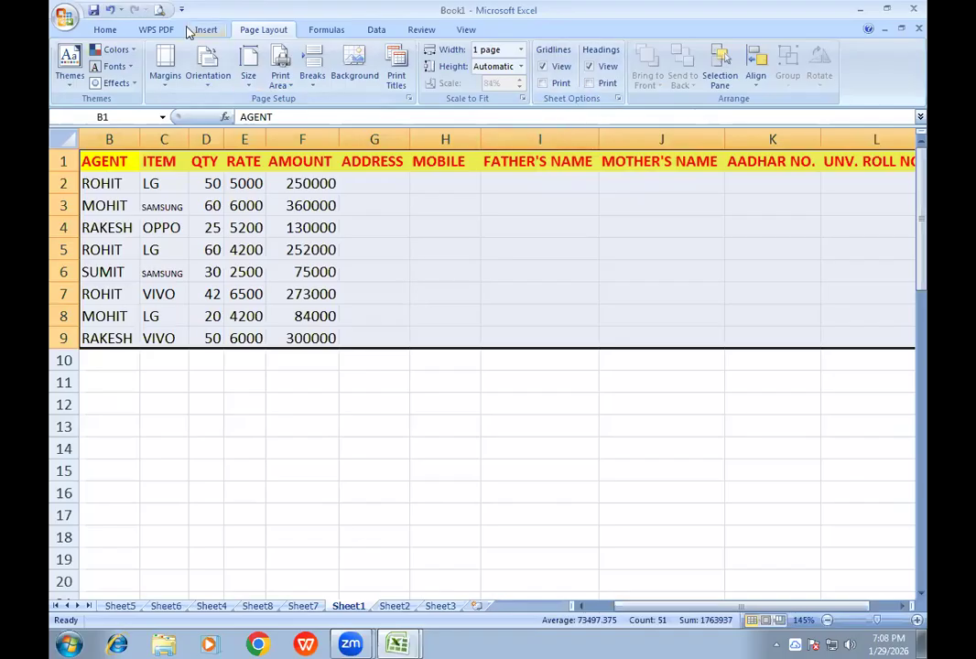
pyautogui.click(160, 11)
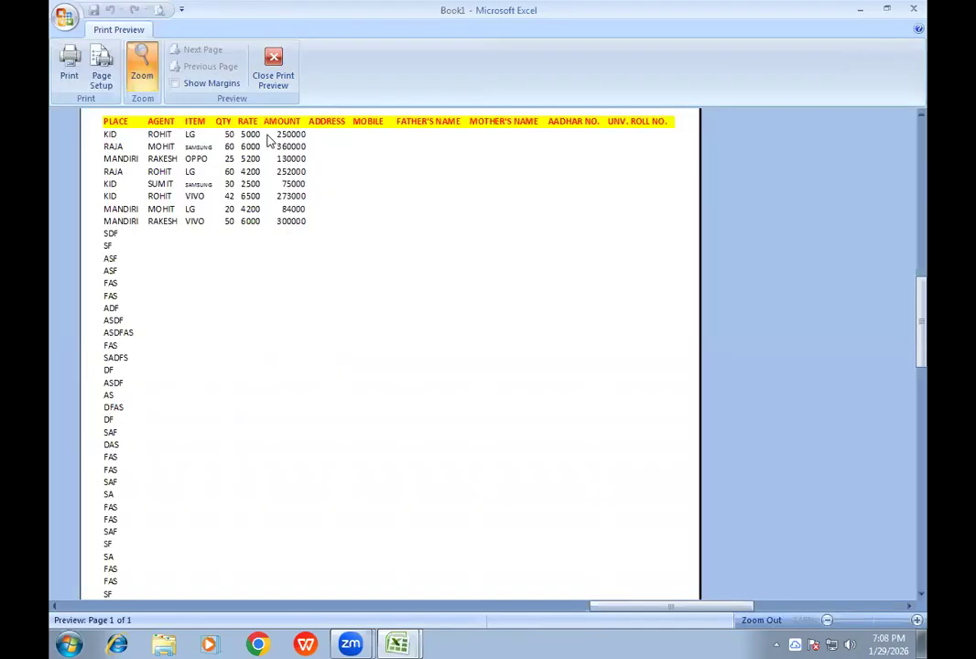
pyautogui.click(273, 75)
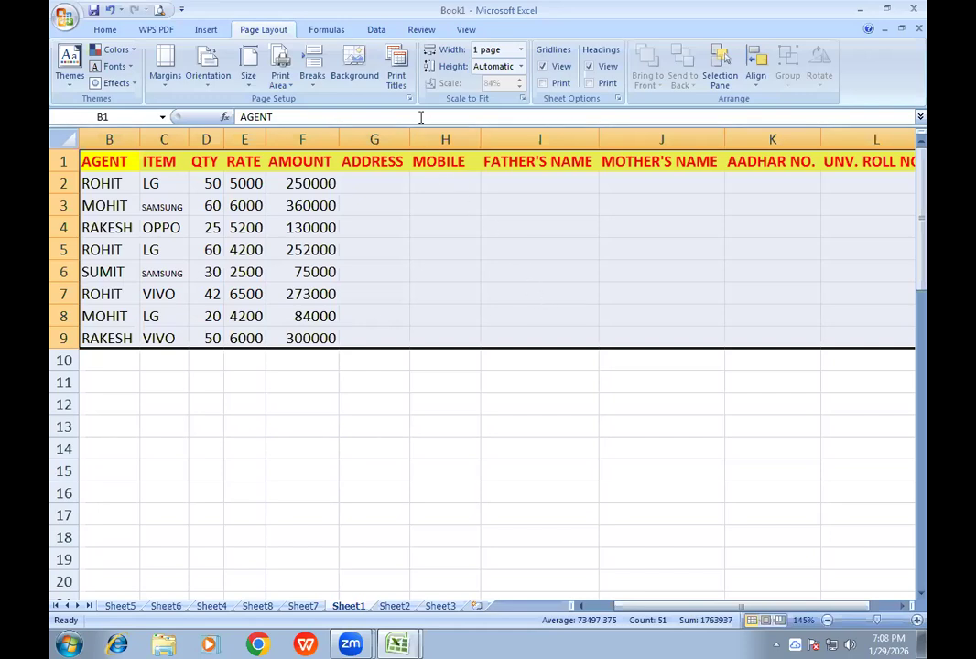
pyautogui.click(326, 29)
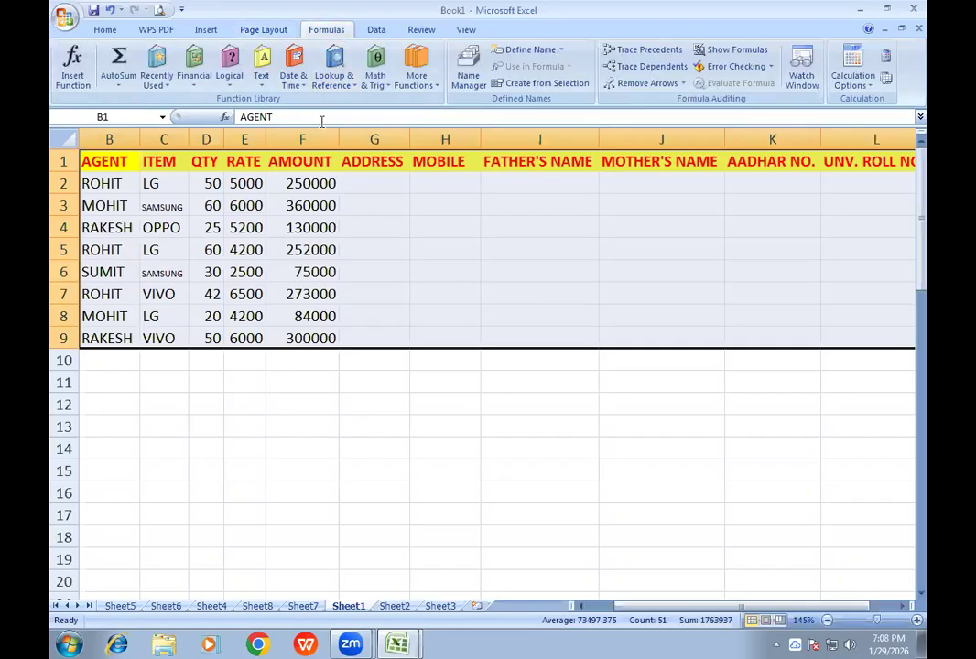
pyautogui.click(258, 29)
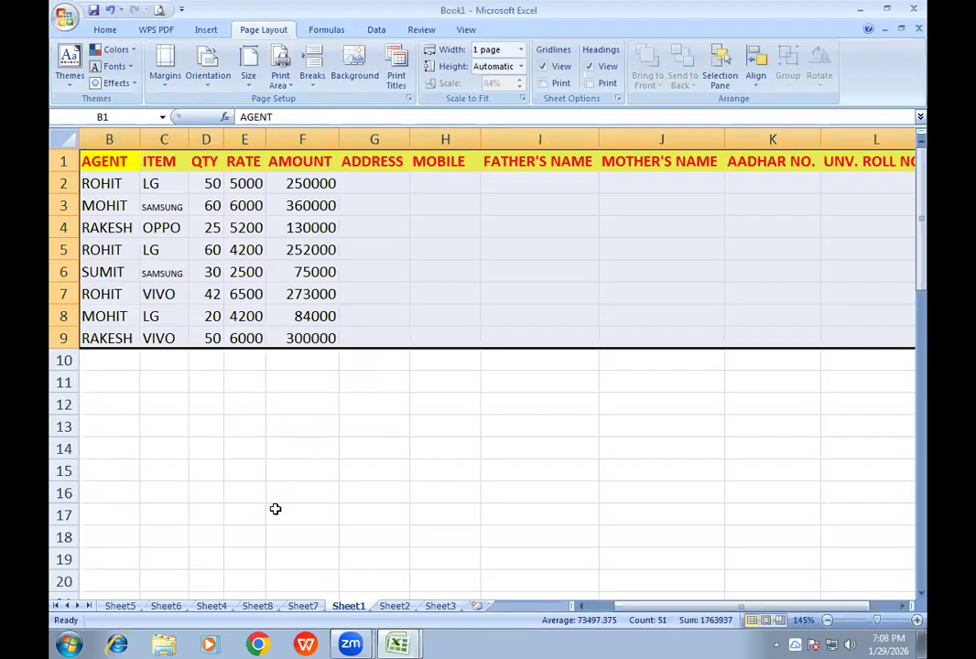
pyautogui.hotkey('ctrl', 'F2')
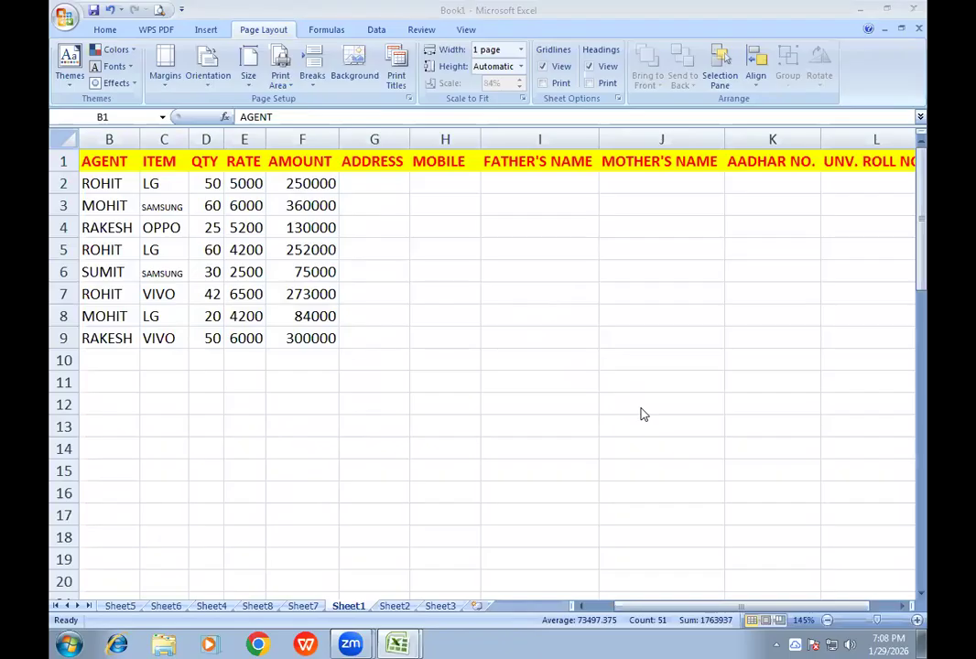
pyautogui.click(491, 295)
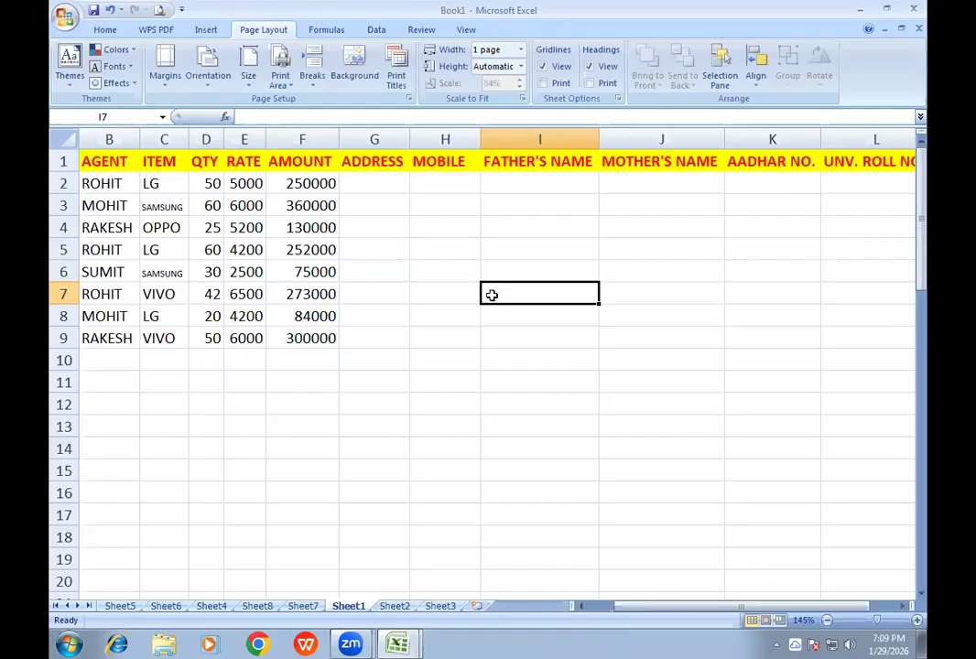
pyautogui.click(510, 345)
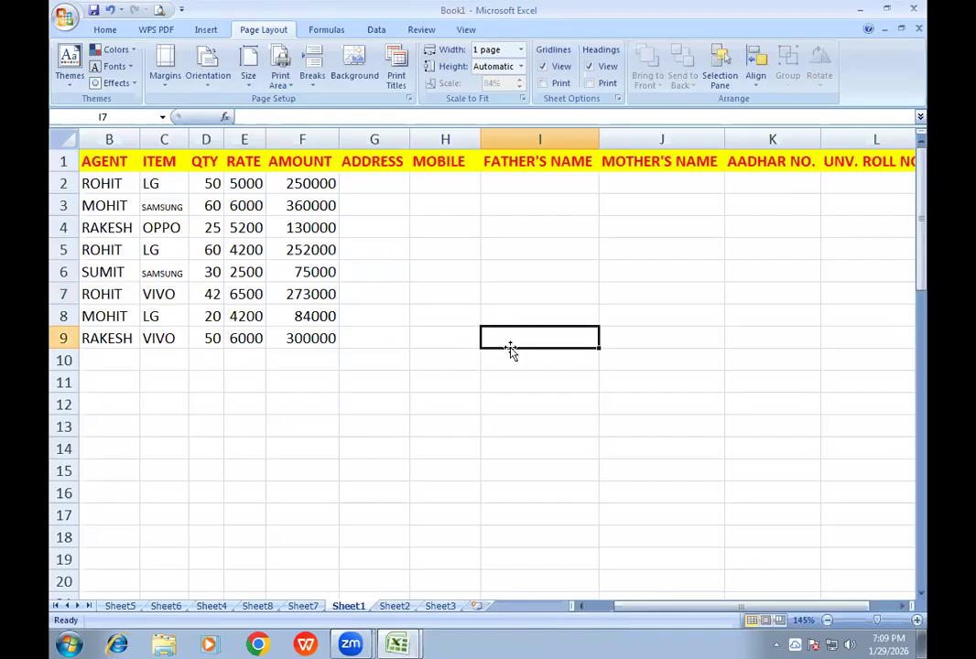
pyautogui.hotkey('ctrl', 'p')
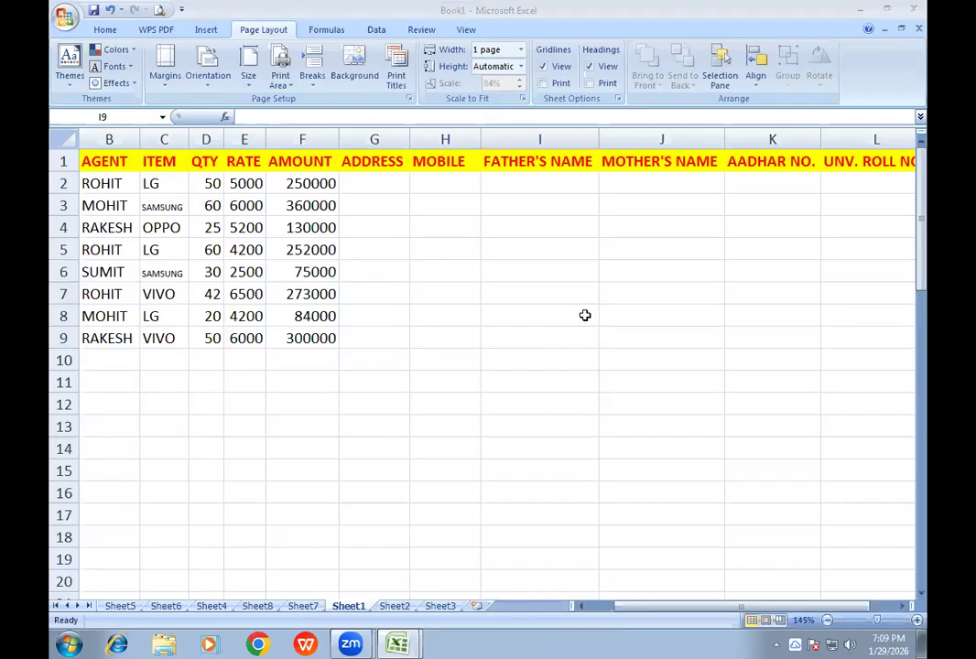
pyautogui.click(487, 255)
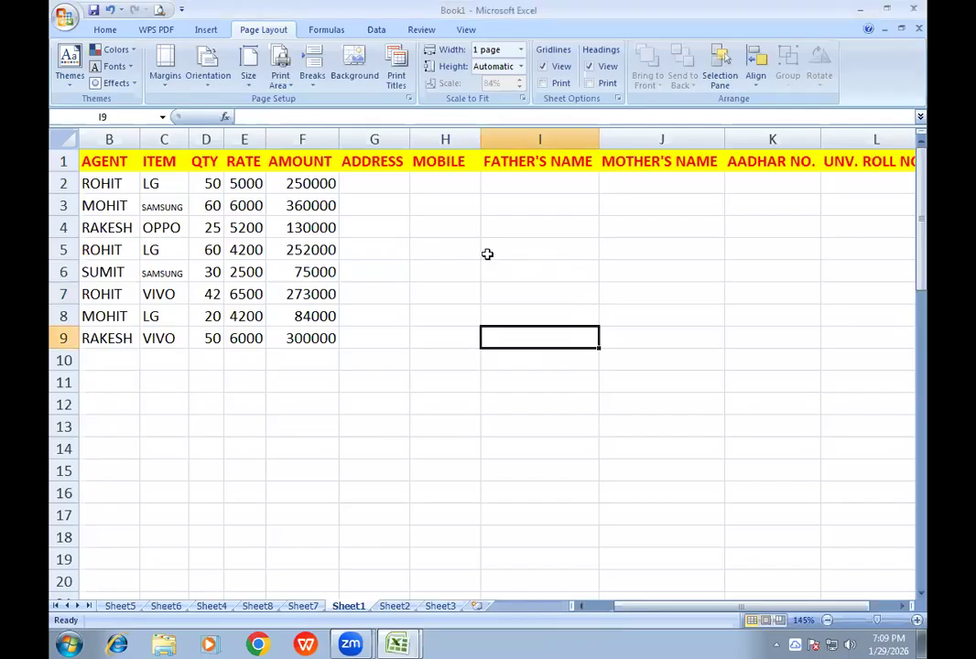
pyautogui.click(487, 254)
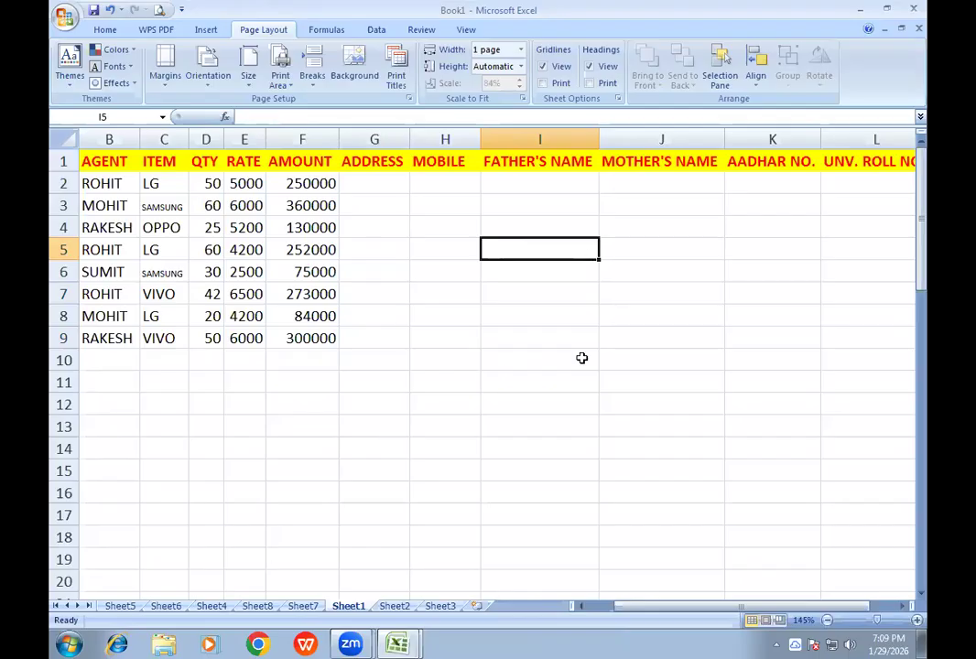
pyautogui.hotkey('ctrl', 'F2')
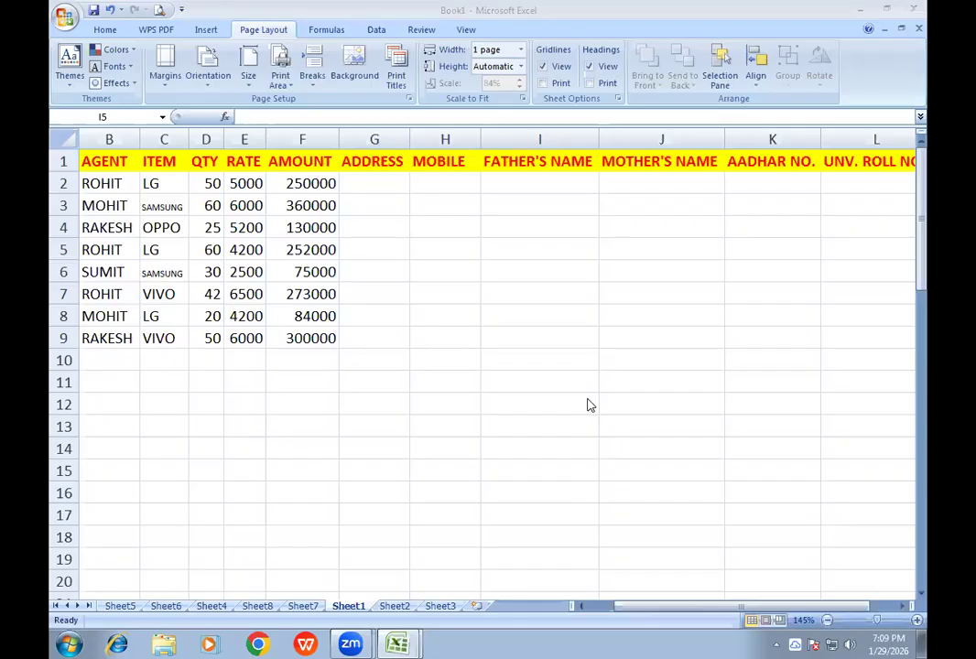
pyautogui.click(400, 266)
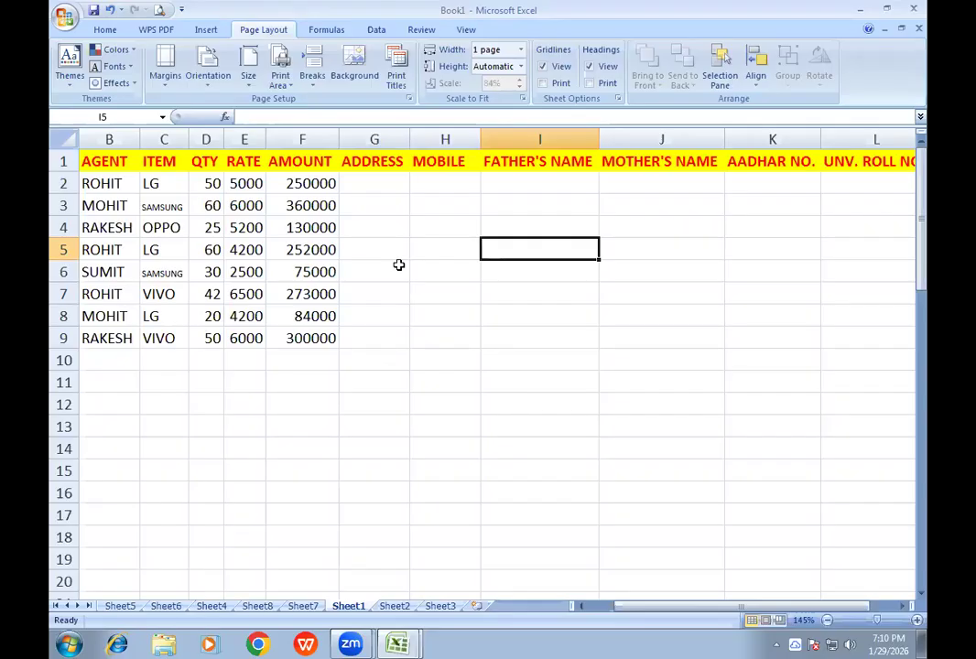
pyautogui.click(399, 265)
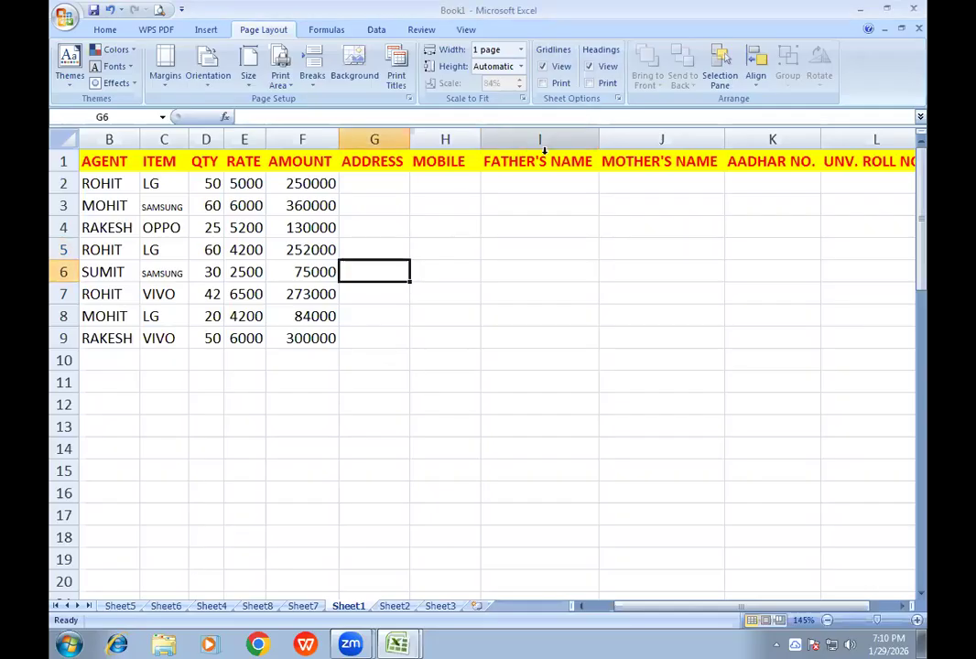
pyautogui.click(433, 255)
pyautogui.click(395, 264)
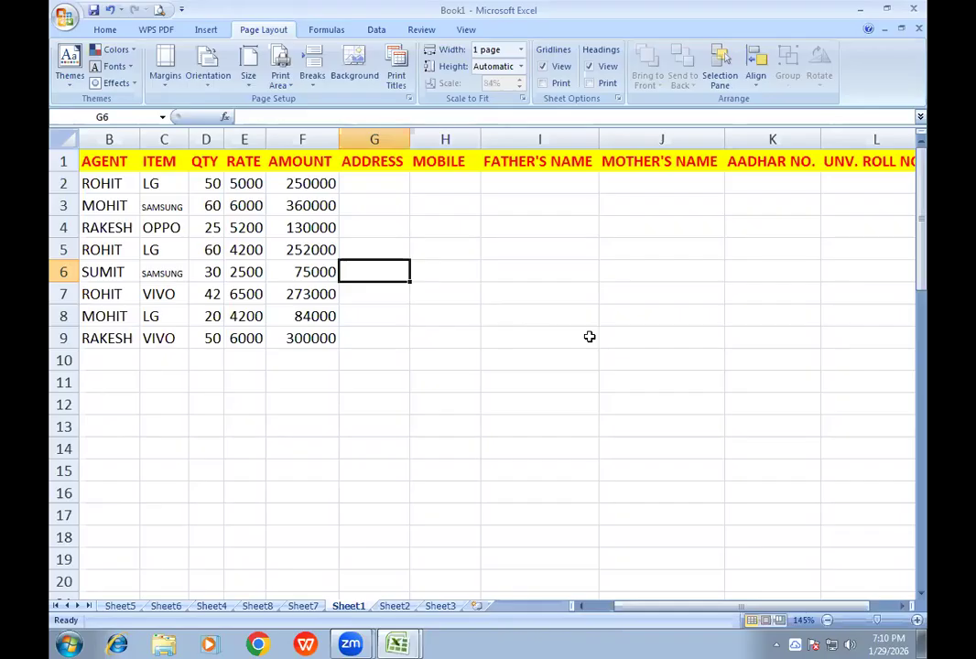
# - Look through Sheet2 and Sheet3, and return to the sales table on Sheet1
pyautogui.click(908, 310)
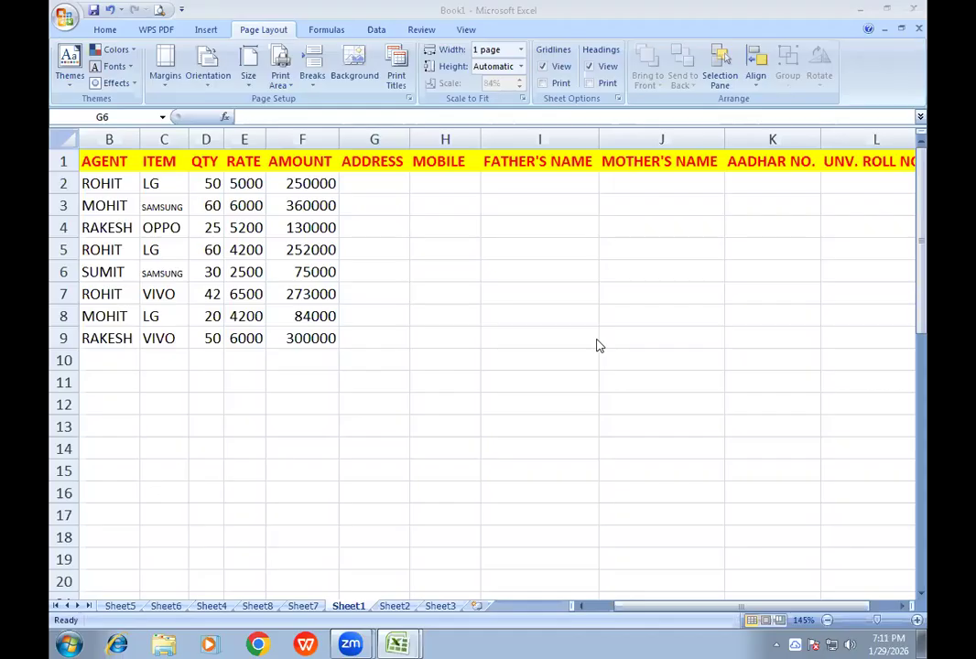
pyautogui.click(337, 390)
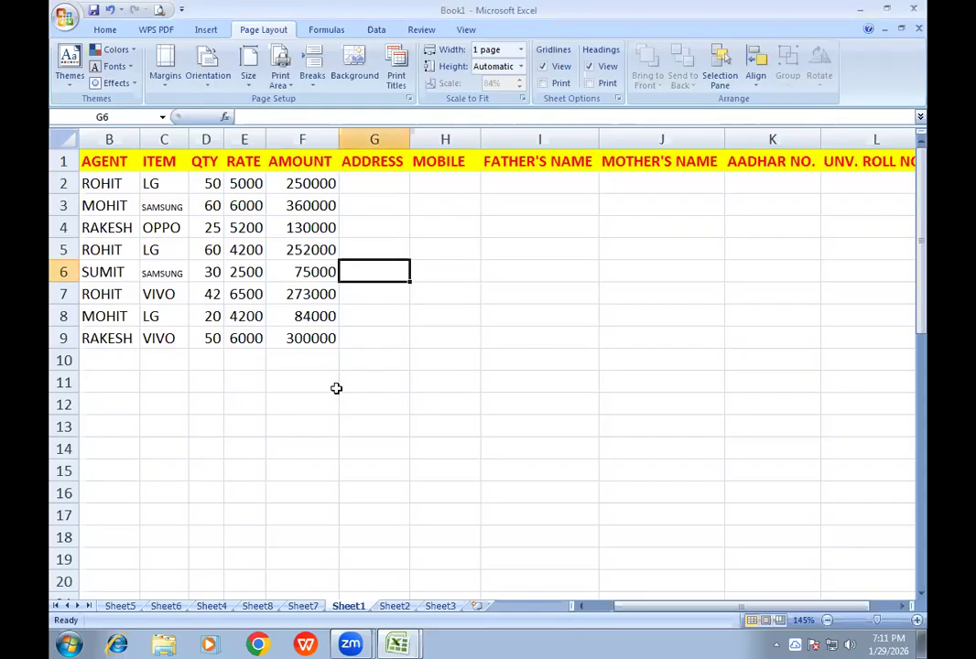
pyautogui.click(125, 386)
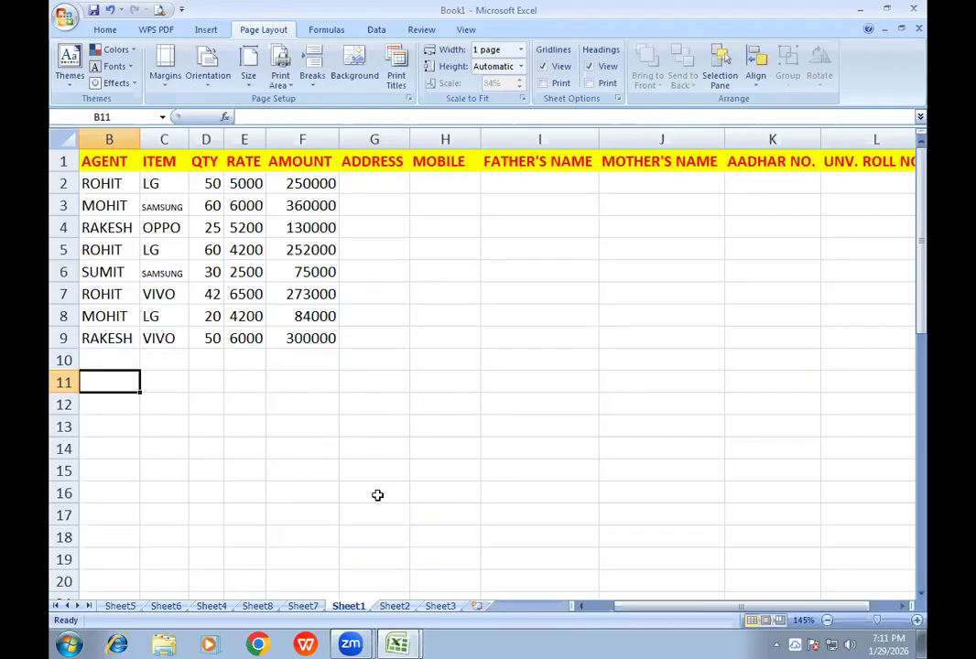
pyautogui.click(393, 606)
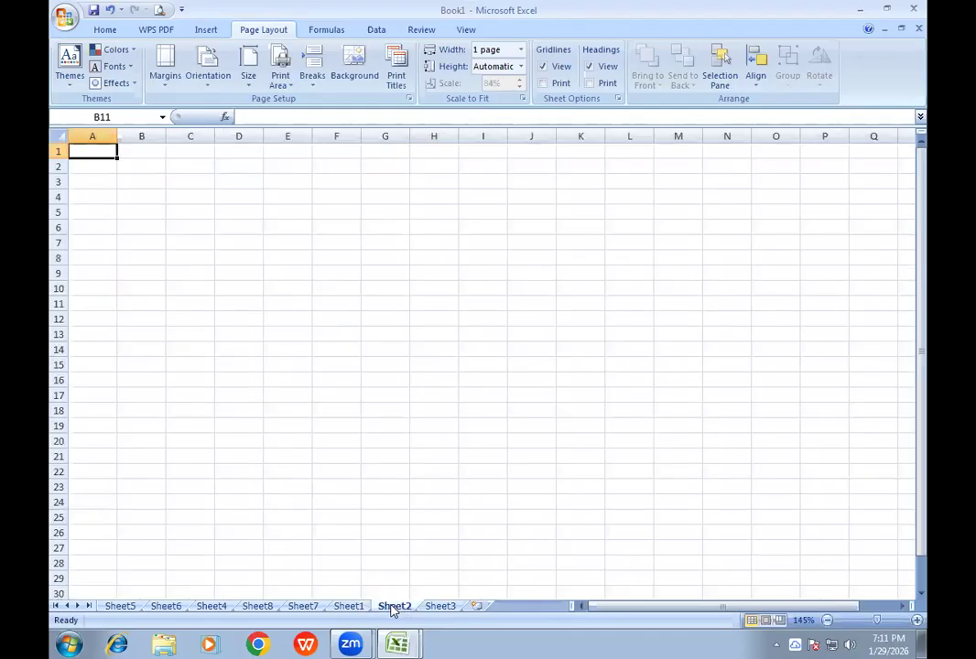
pyautogui.click(357, 609)
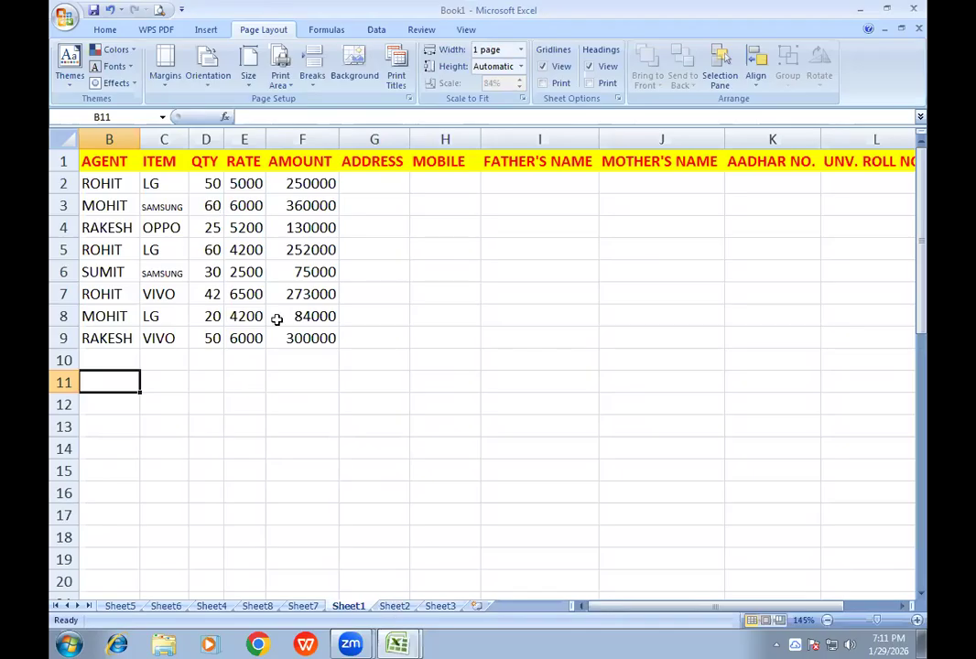
pyautogui.click(453, 605)
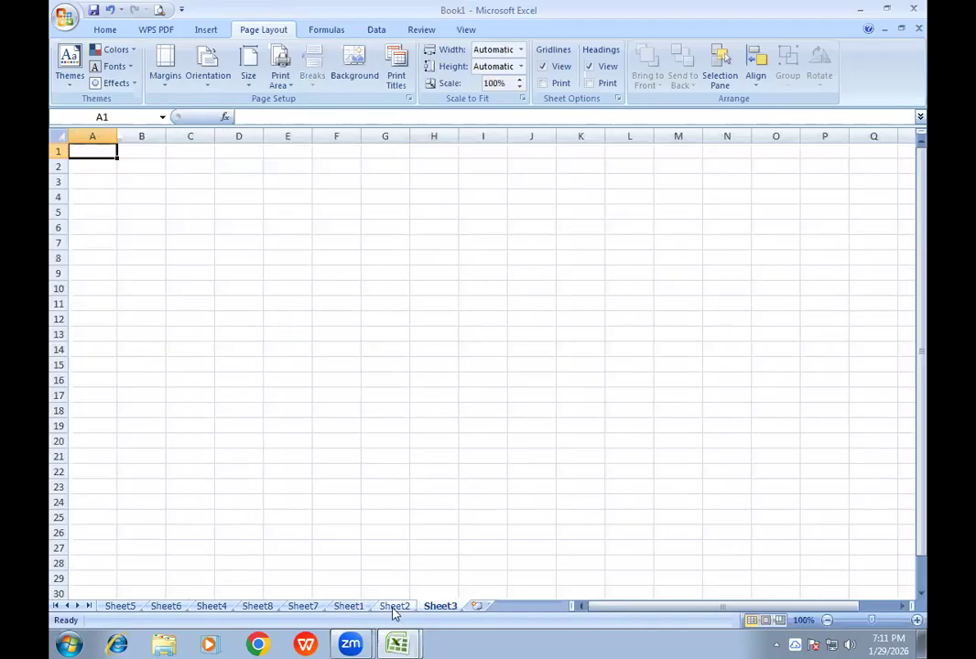
pyautogui.click(344, 605)
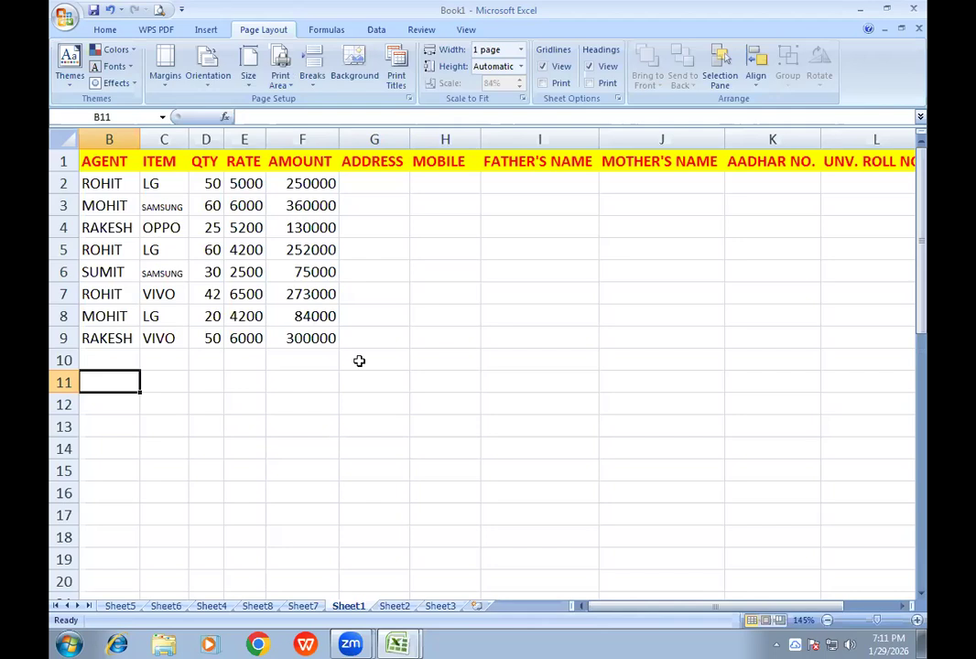
pyautogui.hotkey('ctrl', 'p')
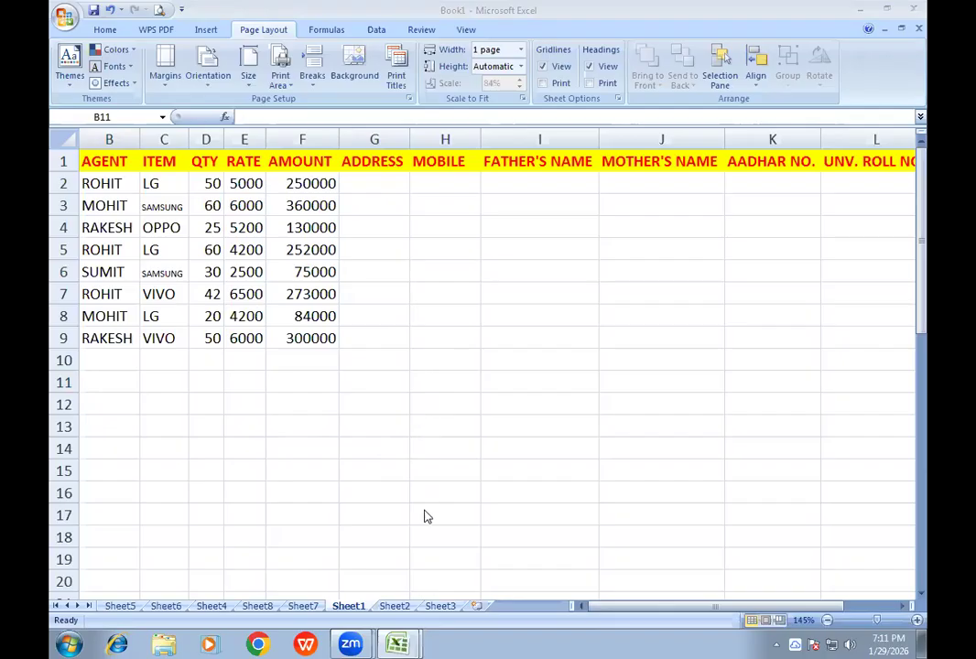
pyautogui.click(403, 610)
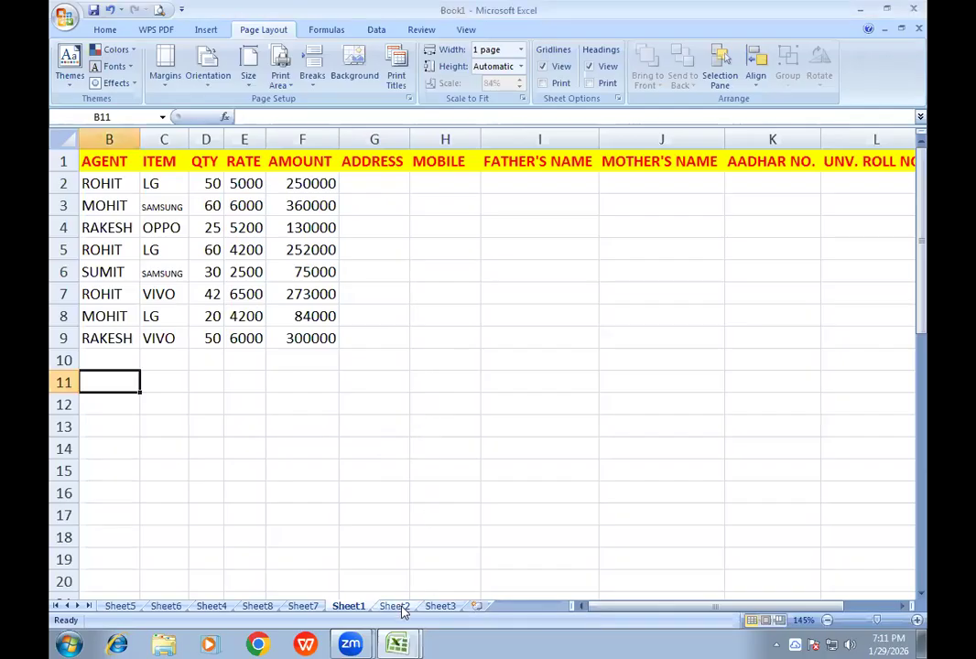
pyautogui.click(403, 609)
pyautogui.click(438, 611)
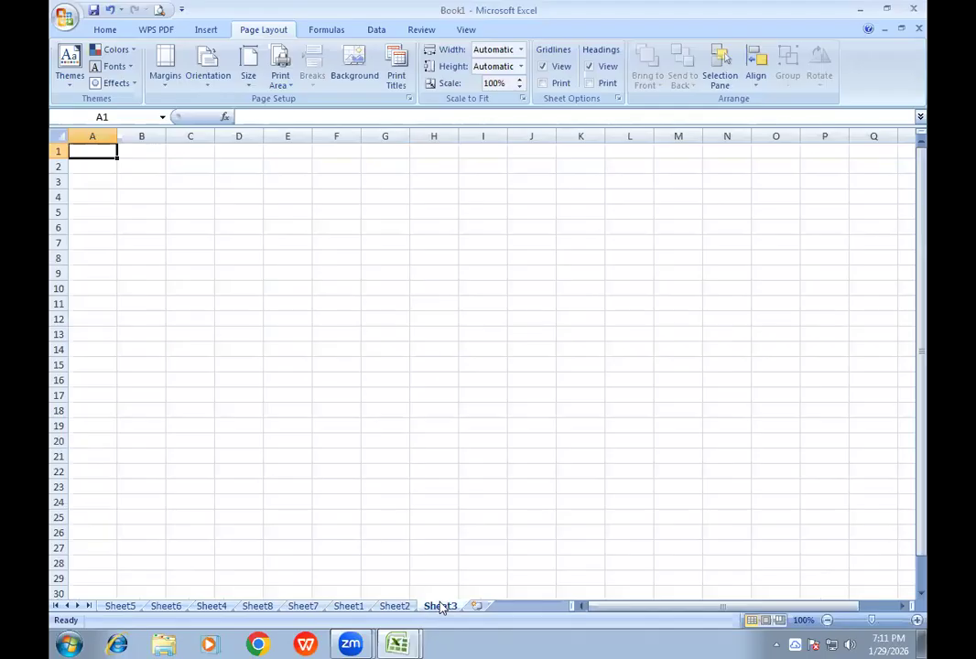
pyautogui.click(403, 610)
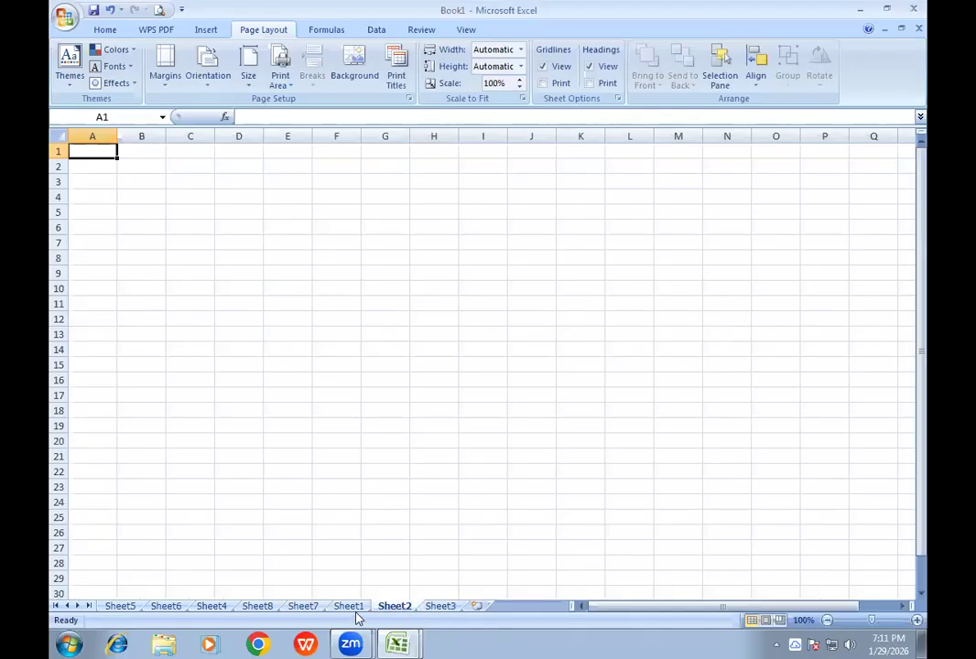
pyautogui.click(357, 608)
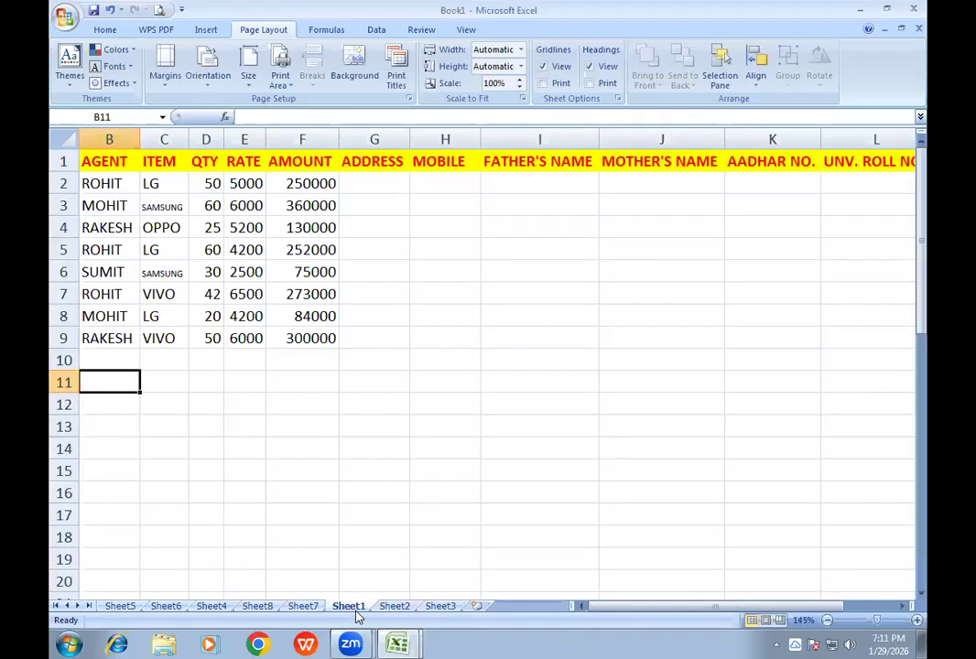
pyautogui.click(485, 293)
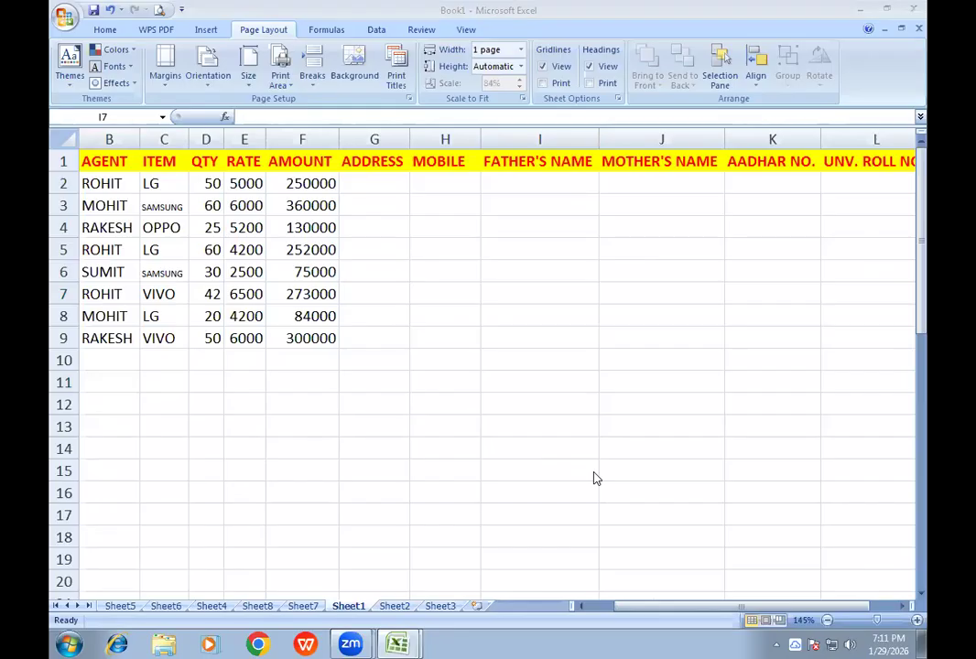
pyautogui.click(322, 291)
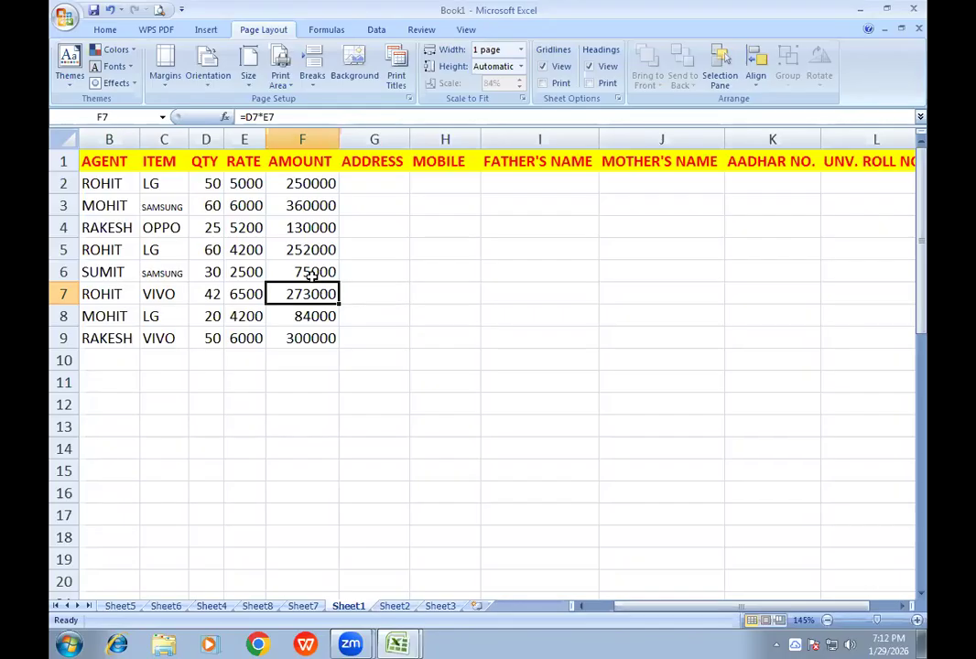
pyautogui.click(311, 275)
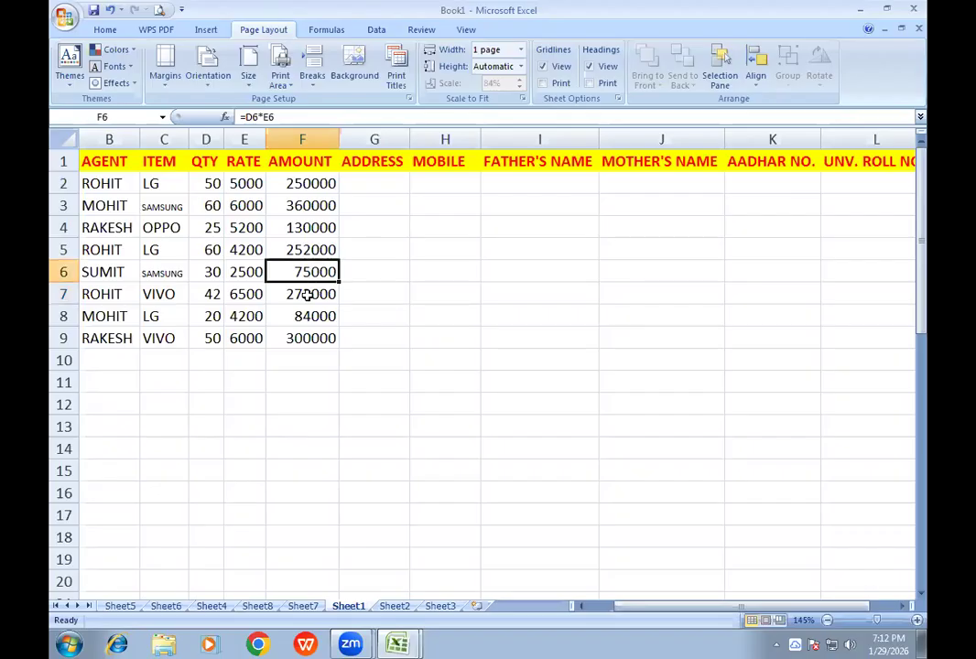
pyautogui.click(307, 294)
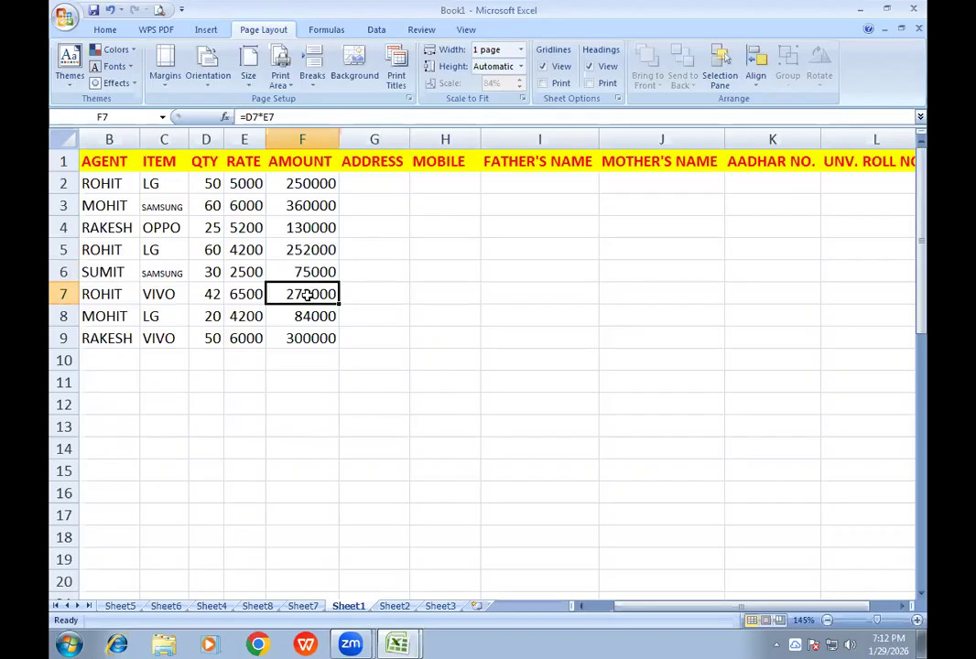
pyautogui.click(314, 249)
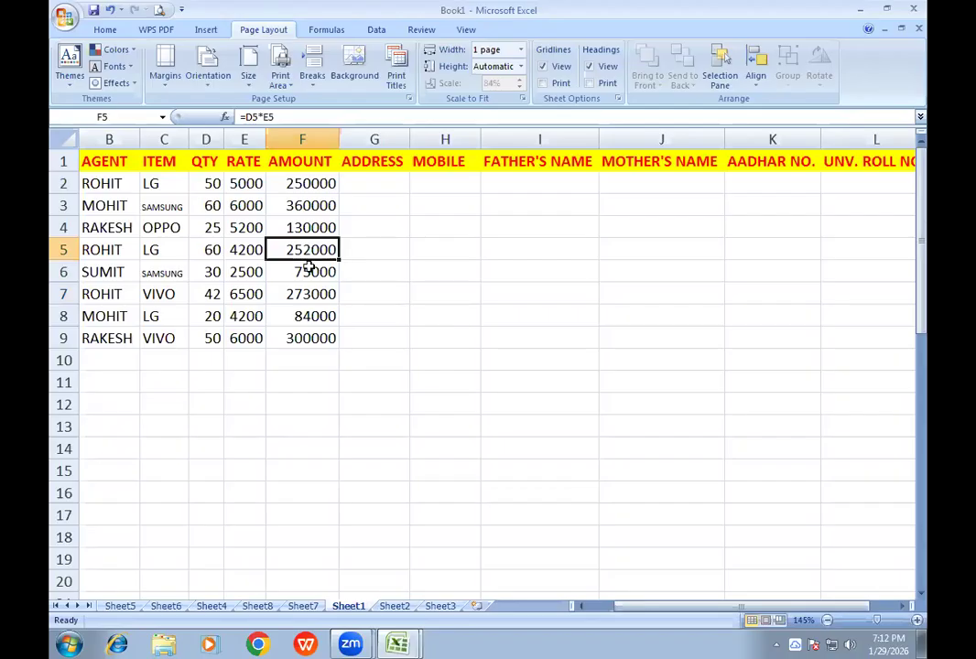
pyautogui.click(310, 269)
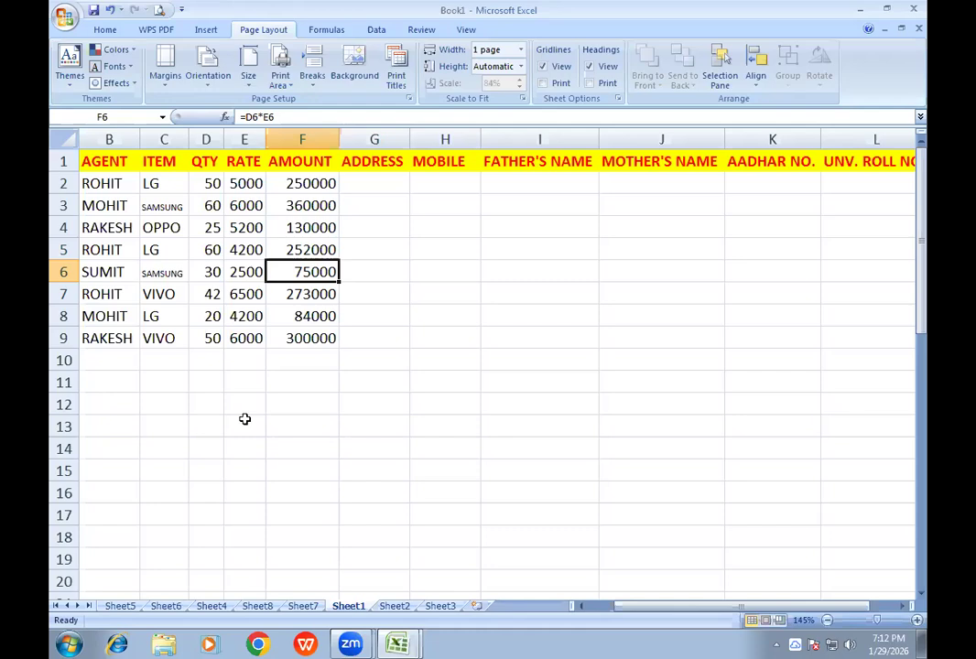
# - Launch Microsoft Word with the Windows Run command WINWORD
pyautogui.press('super+r')
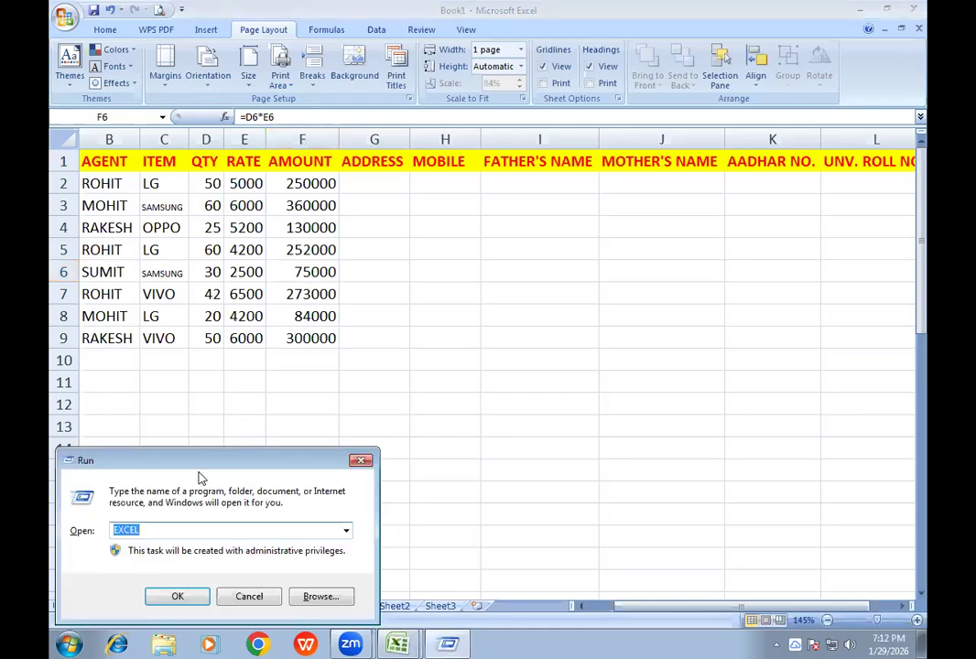
pyautogui.press('Return')
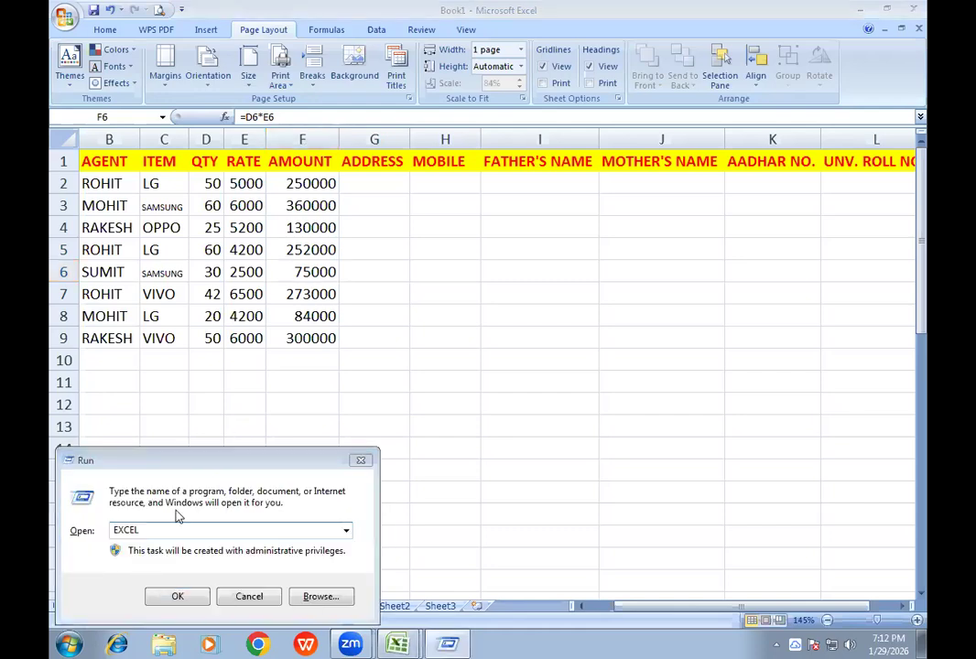
pyautogui.click(95, 535)
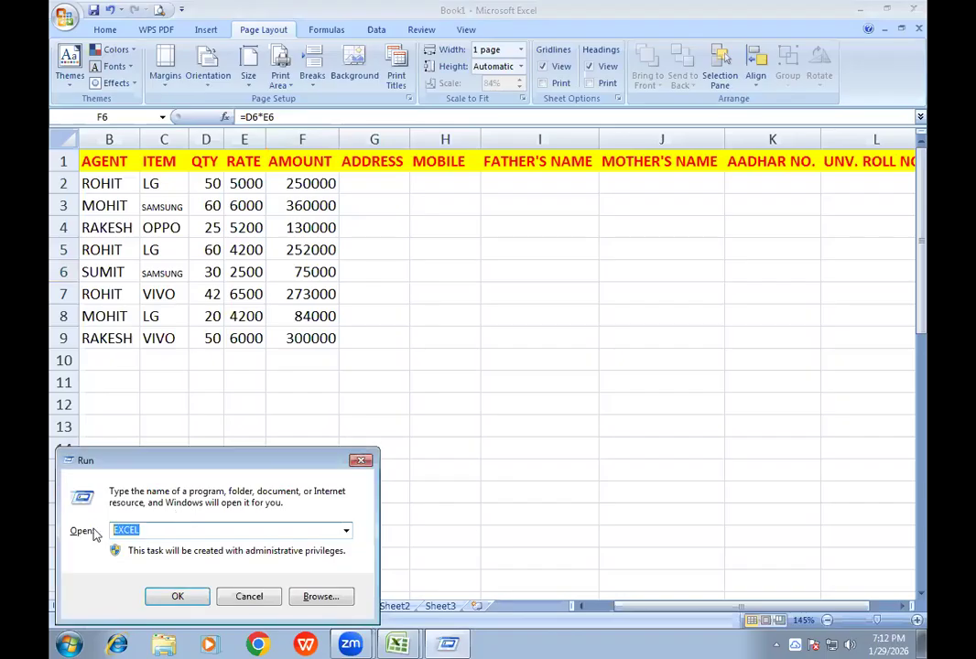
pyautogui.write('WINWORD')
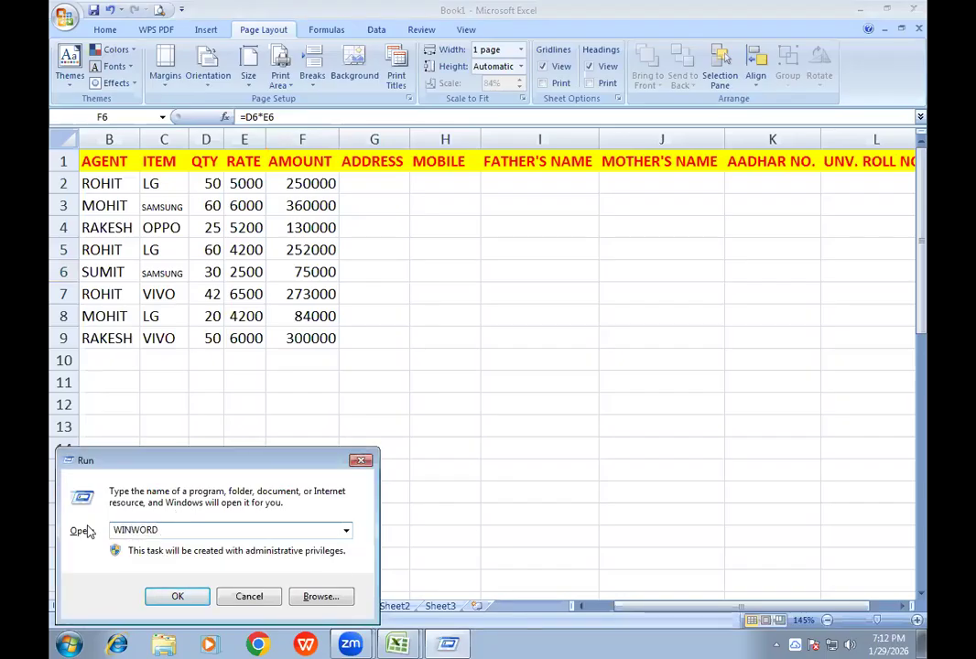
pyautogui.press('Return')
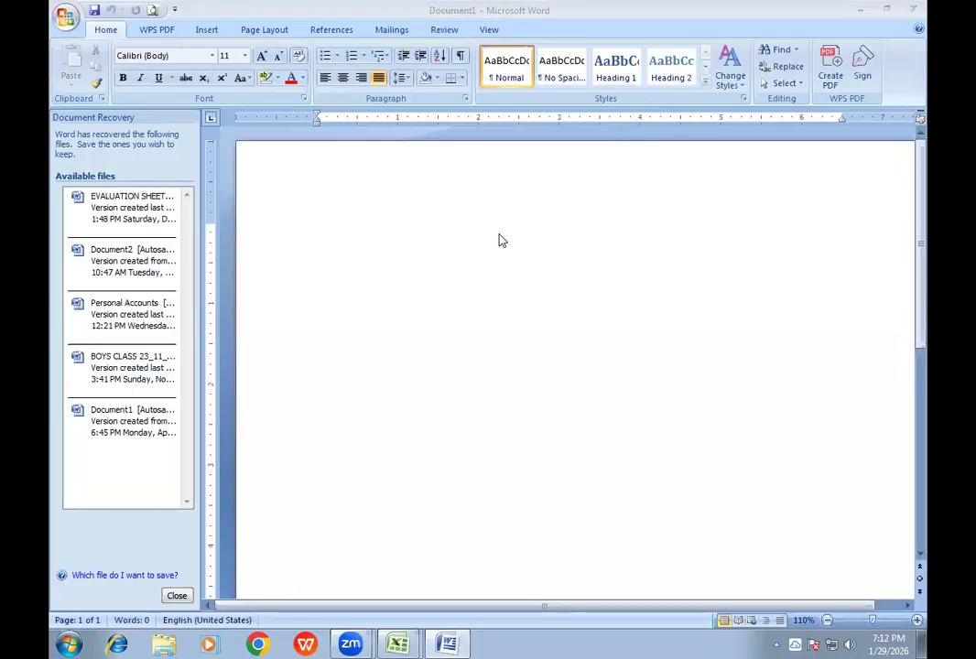
# - Dismiss the list of recovered documents, choosing to view those files later
pyautogui.click(169, 602)
pyautogui.click(180, 599)
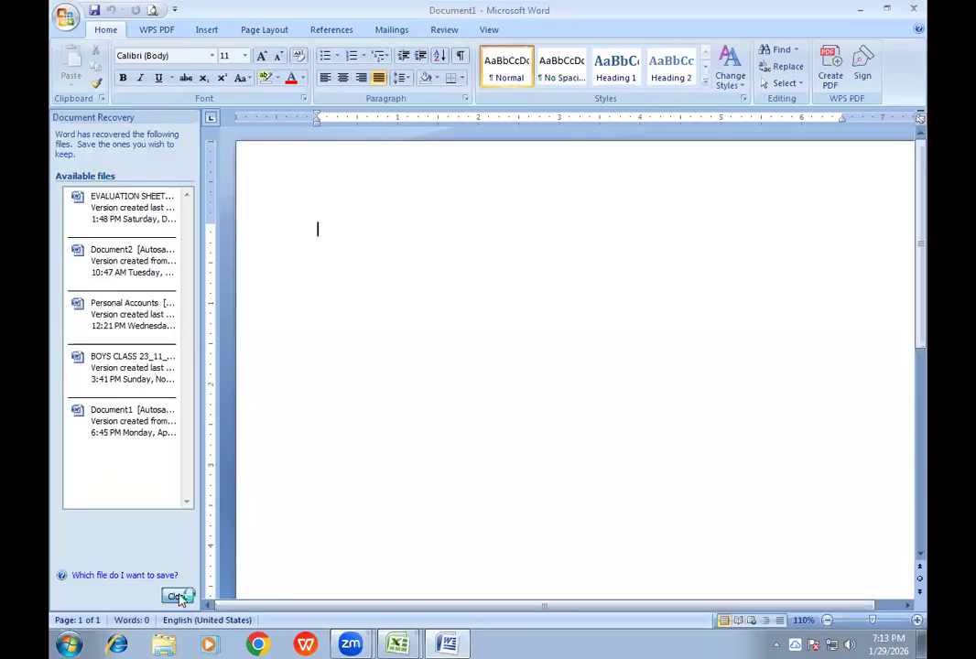
pyautogui.click(275, 193)
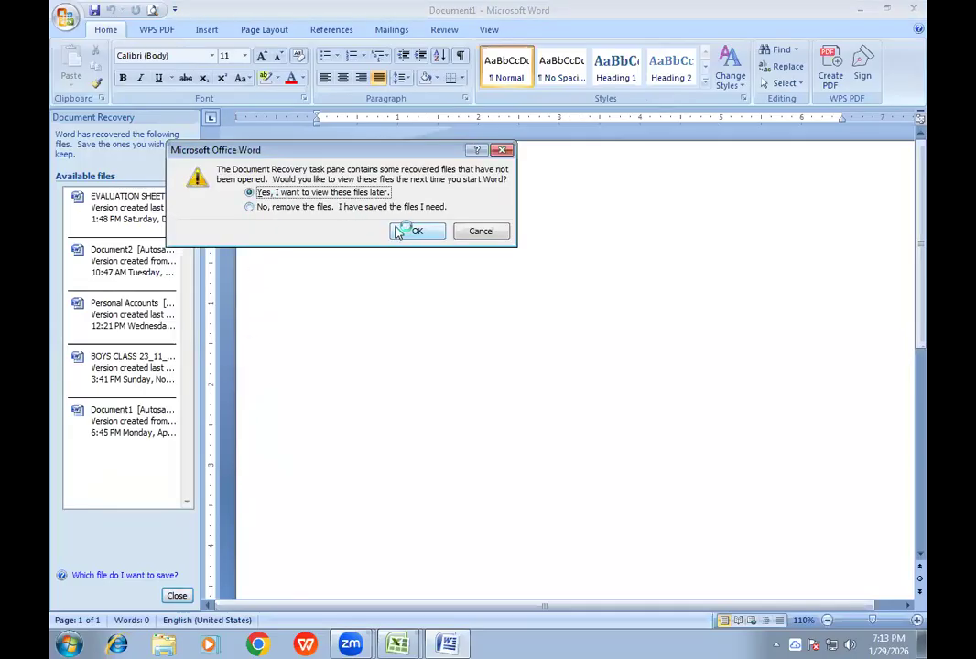
pyautogui.click(395, 230)
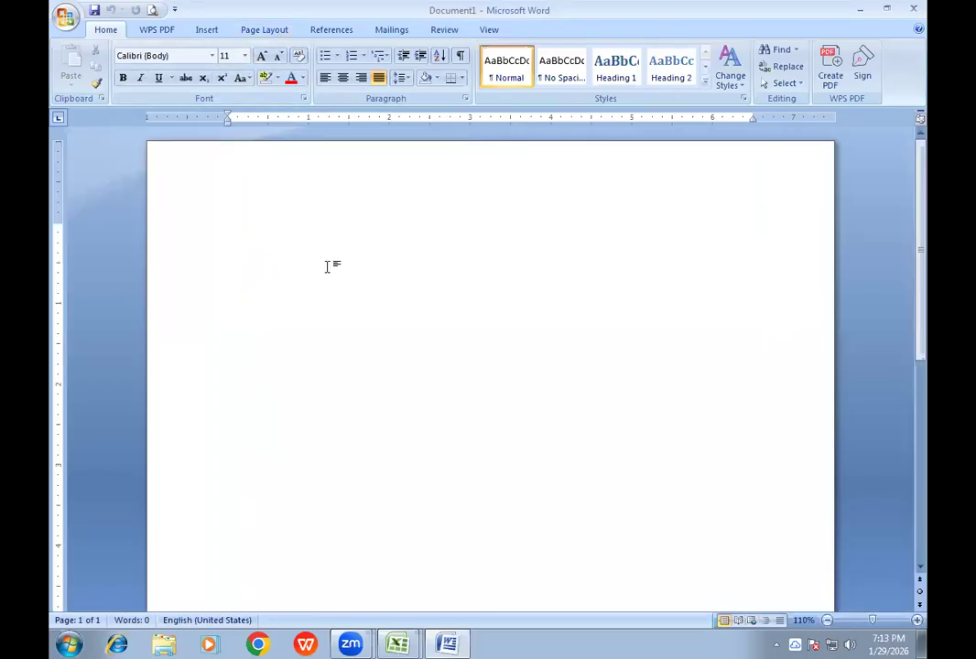
# - Set the blank document's page layout to two columns
pyautogui.click(269, 31)
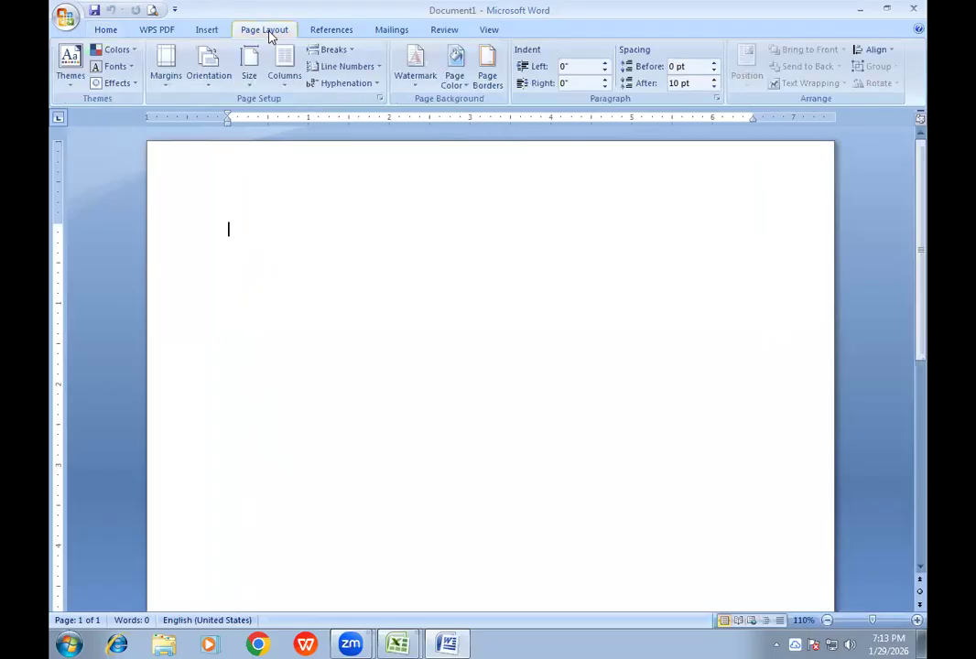
pyautogui.click(286, 85)
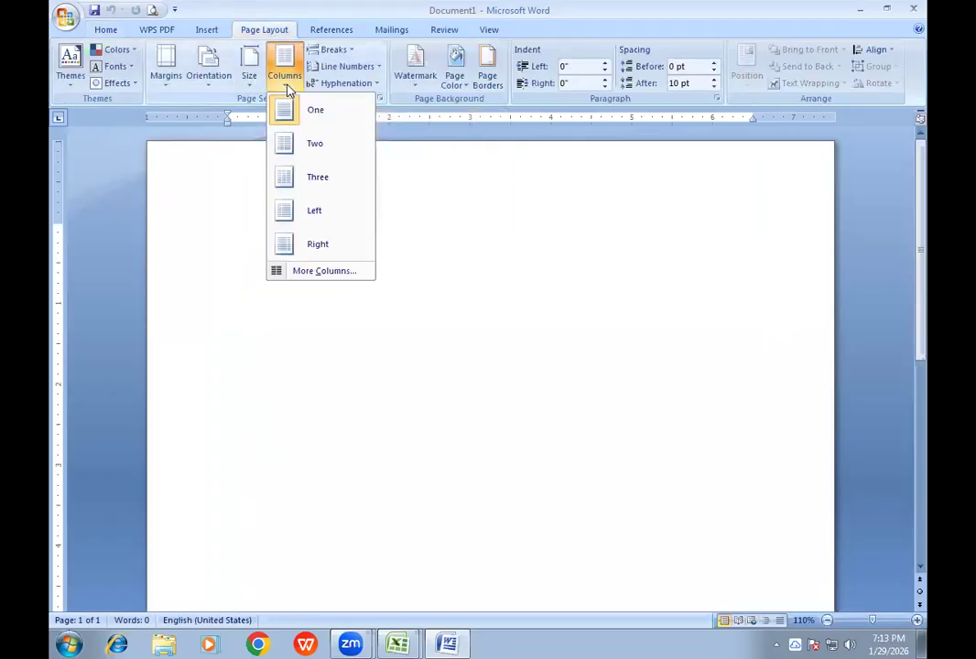
pyautogui.click(307, 145)
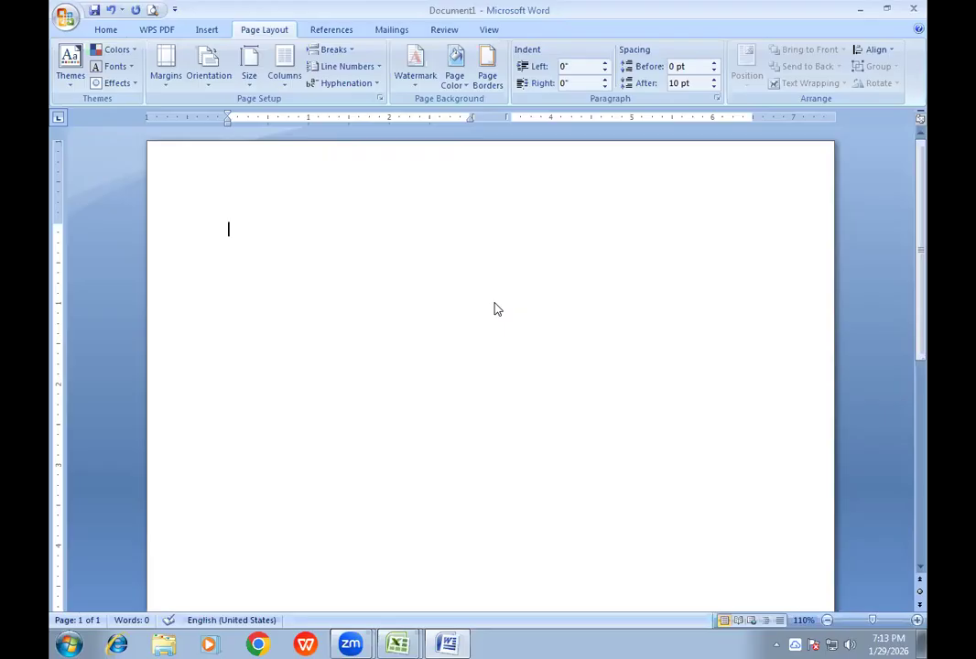
# - Generate sample paragraphs in the document with =RAND() and look over how they fill the column
pyautogui.write('=RAND()')
pyautogui.press('Return')
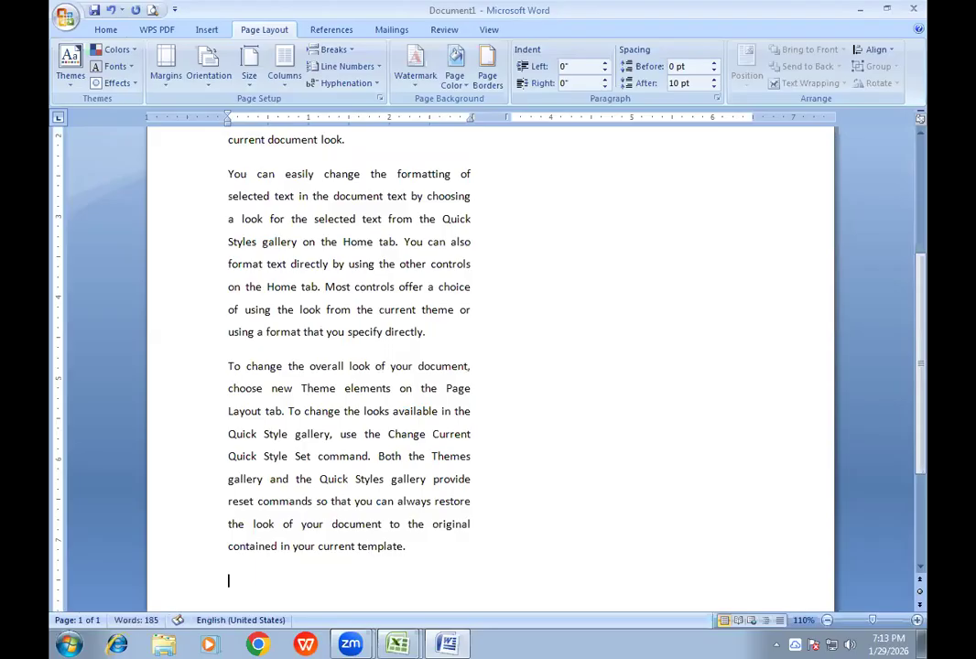
pyautogui.scroll(3, 531, 317)
pyautogui.scroll(1, 534, 318)
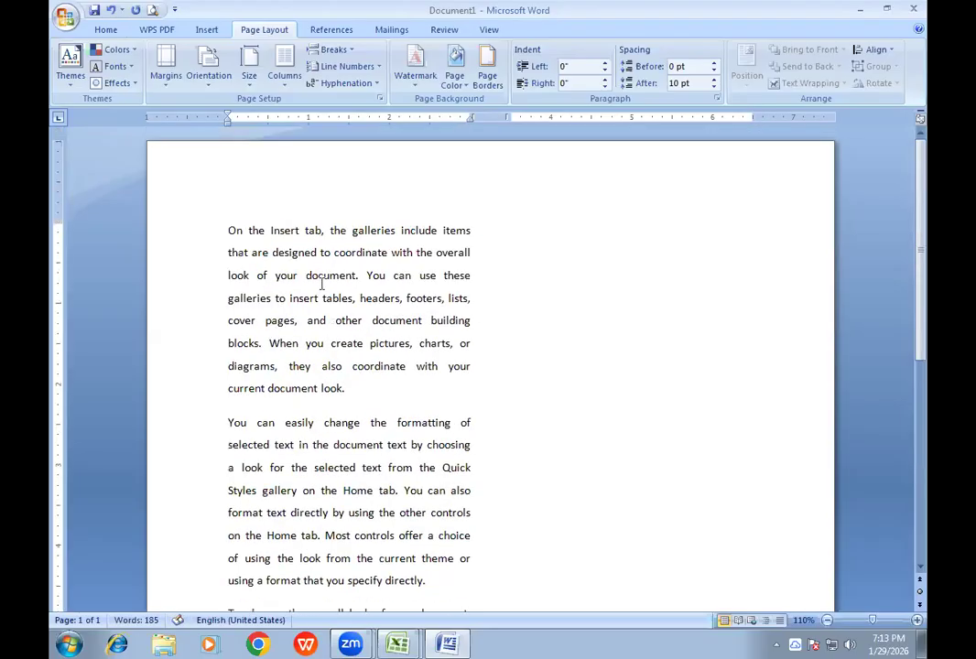
pyautogui.scroll(-5, 402, 307)
pyautogui.scroll(-3, 428, 308)
pyautogui.scroll(8, 427, 311)
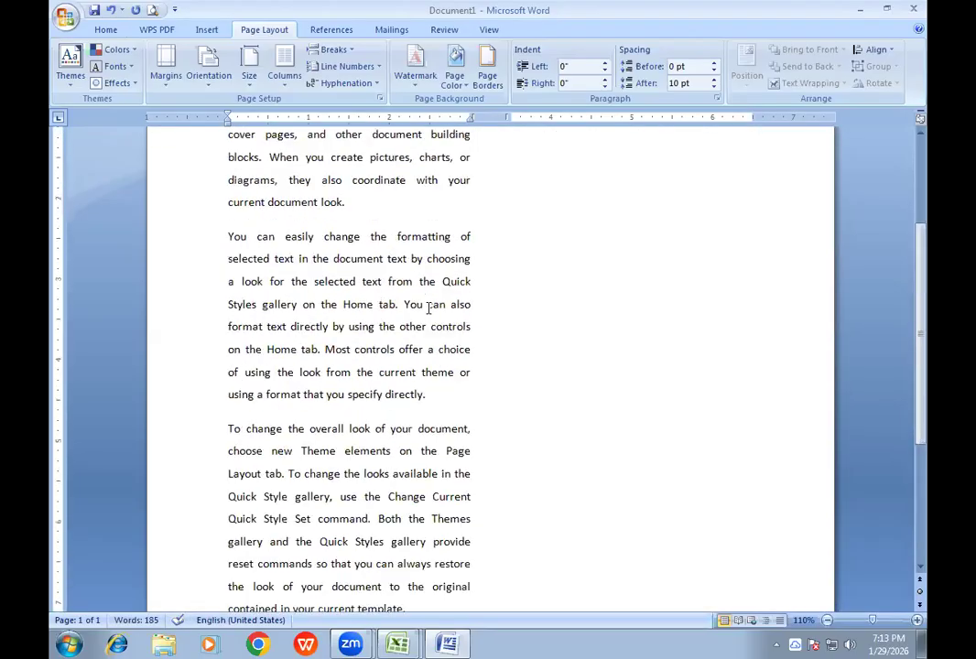
pyautogui.scroll(-3, 424, 314)
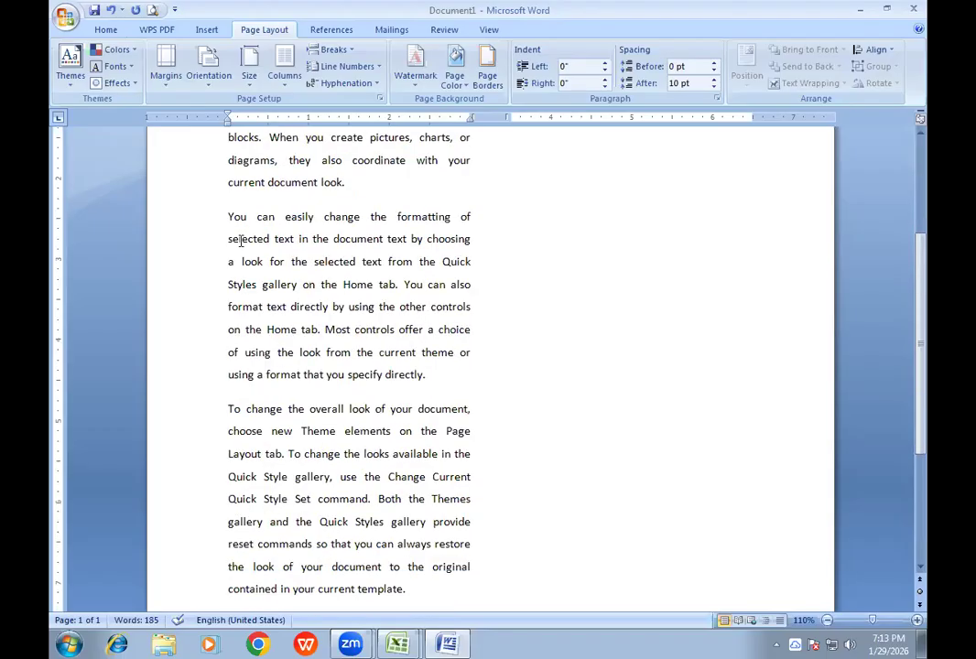
pyautogui.moveTo(224, 216); pyautogui.dragTo(423, 374)
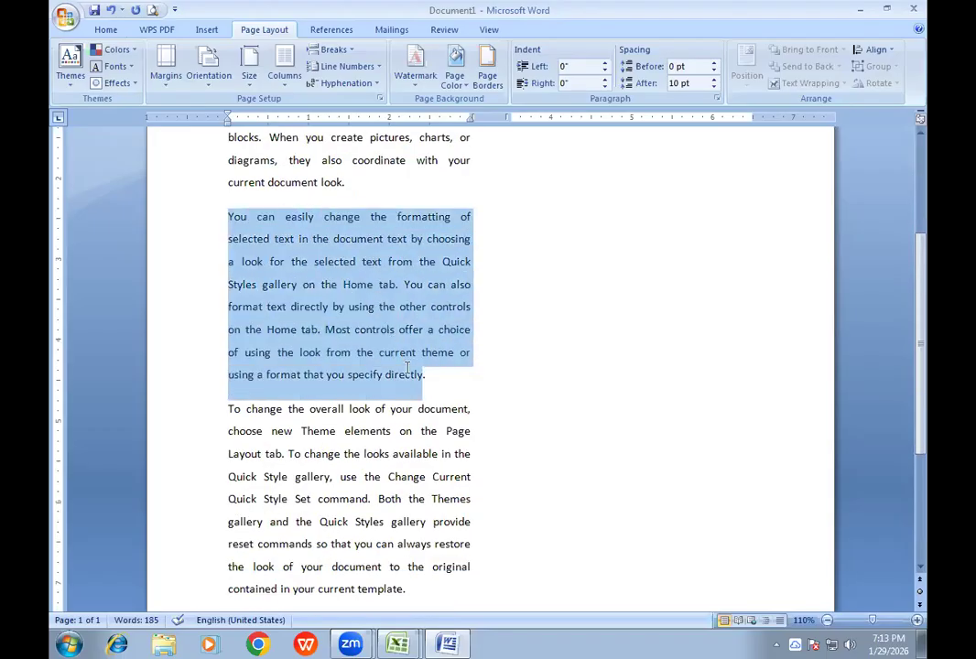
pyautogui.scroll(3, 447, 269)
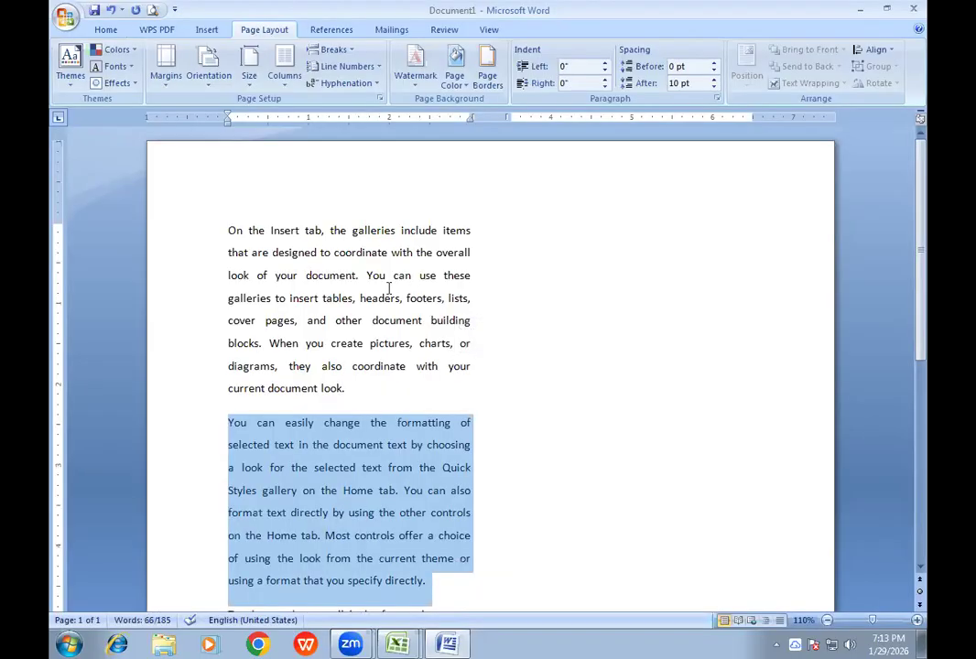
pyautogui.click(231, 425)
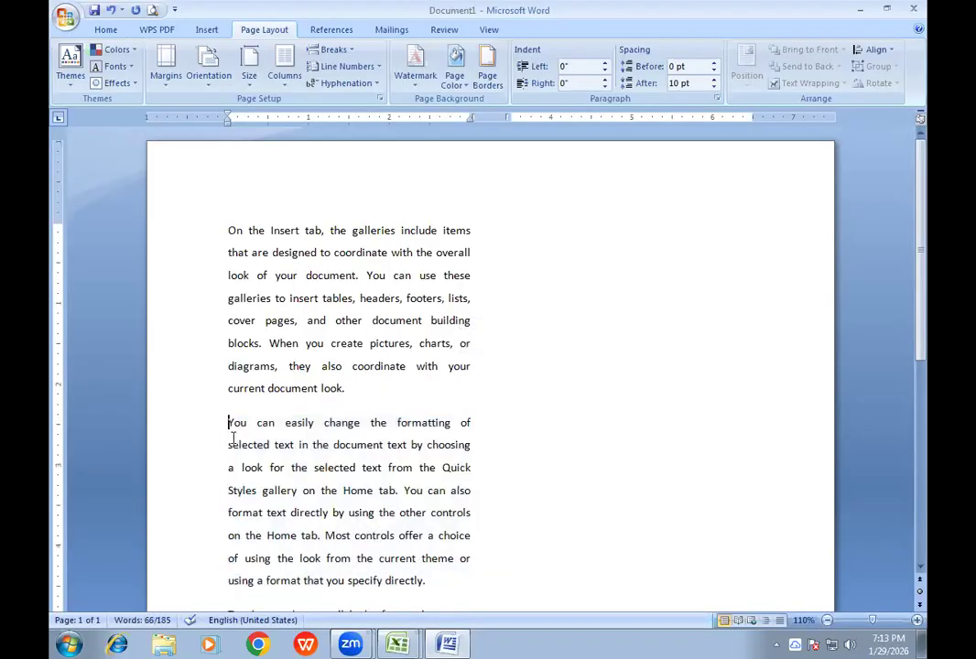
pyautogui.scroll(-4, 285, 385)
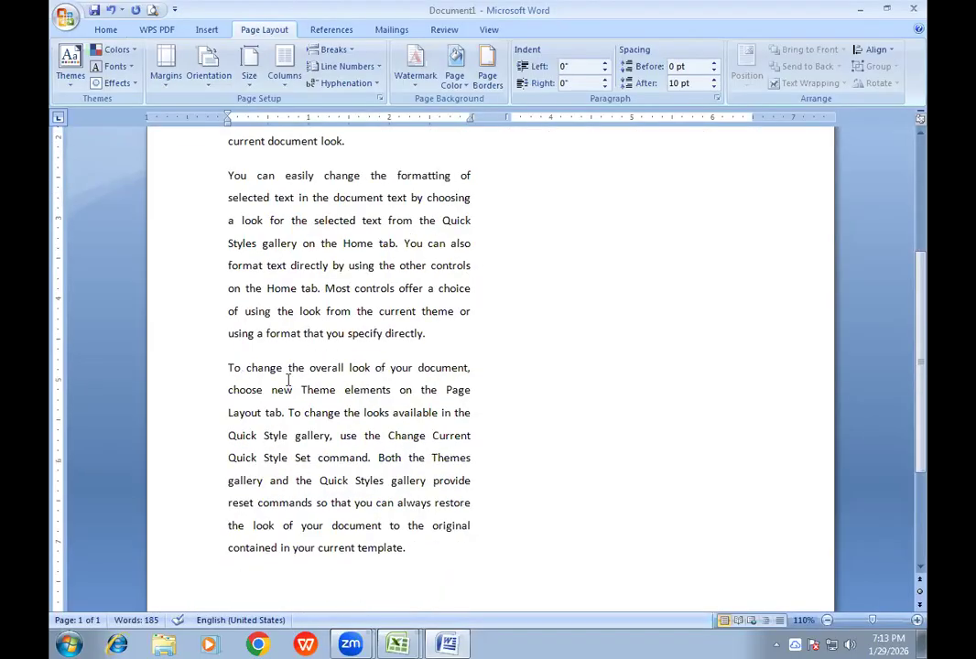
pyautogui.scroll(-3, 285, 383)
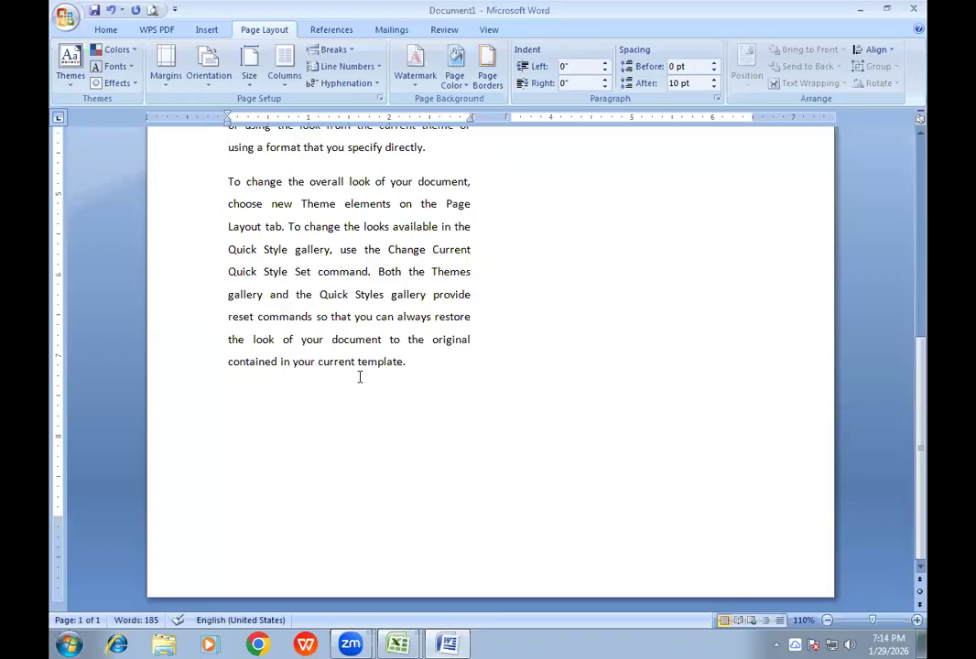
pyautogui.scroll(7, 407, 371)
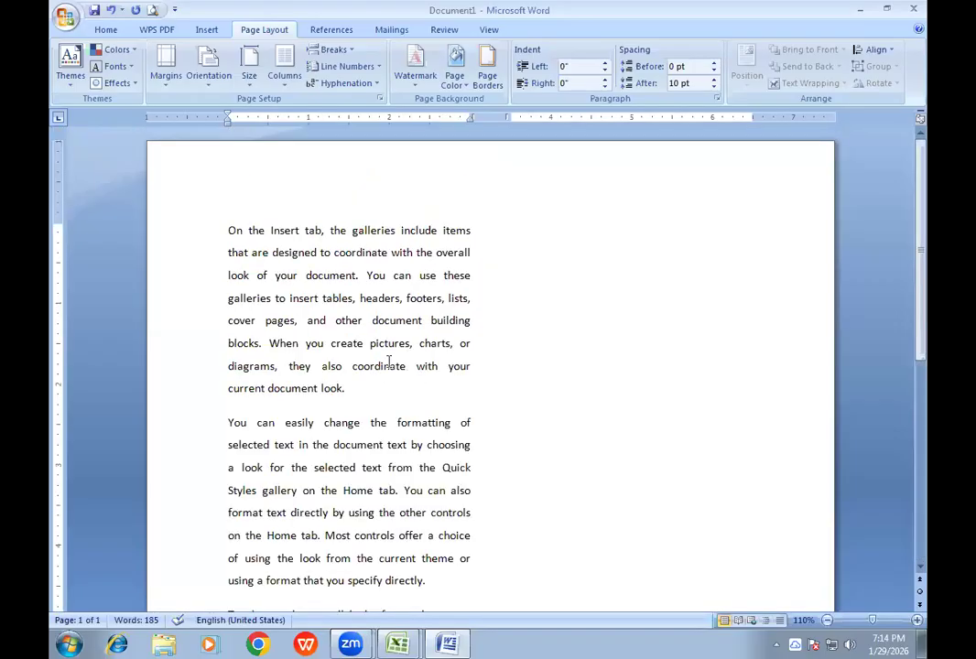
# - Copy all three sample paragraphs, insert a column break after the last one, and paste the copy into the second column
pyautogui.click(286, 275)
pyautogui.hotkey('ctrl', 'a')
pyautogui.hotkey('ctrl', 'c')
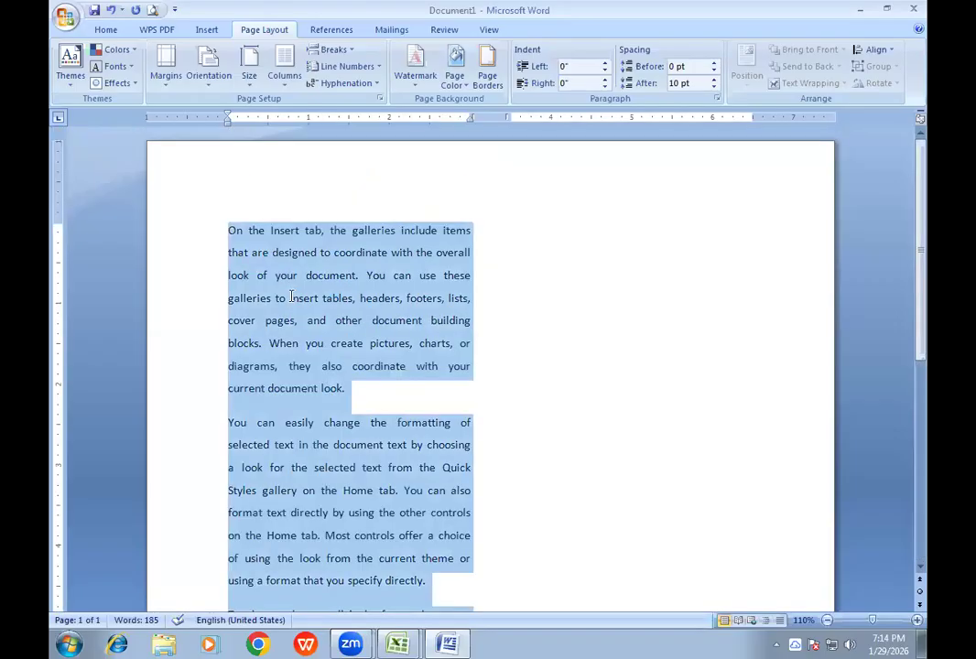
pyautogui.scroll(-6, 407, 354)
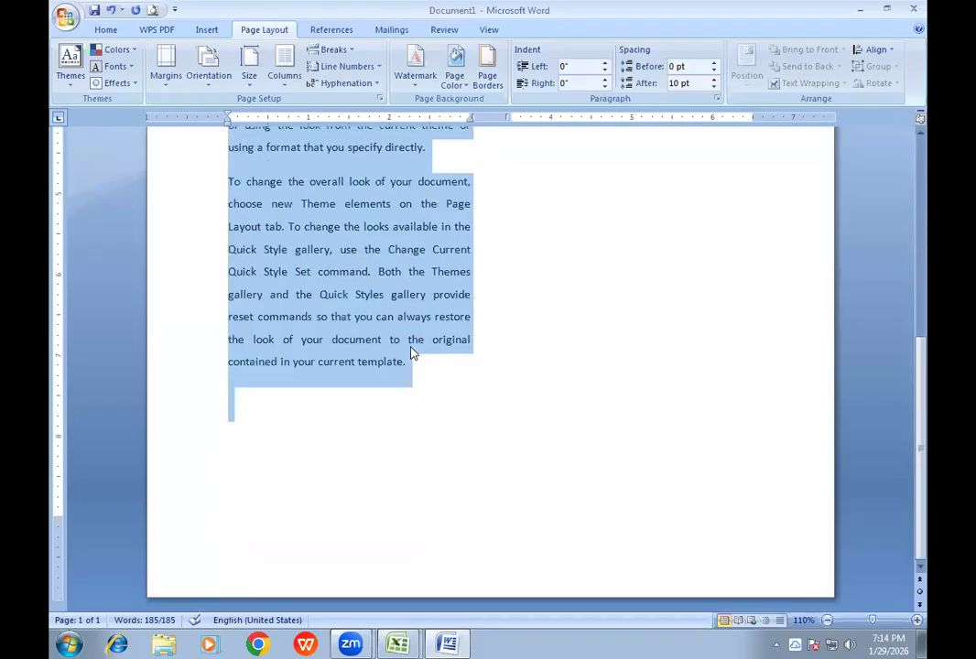
pyautogui.click(431, 378)
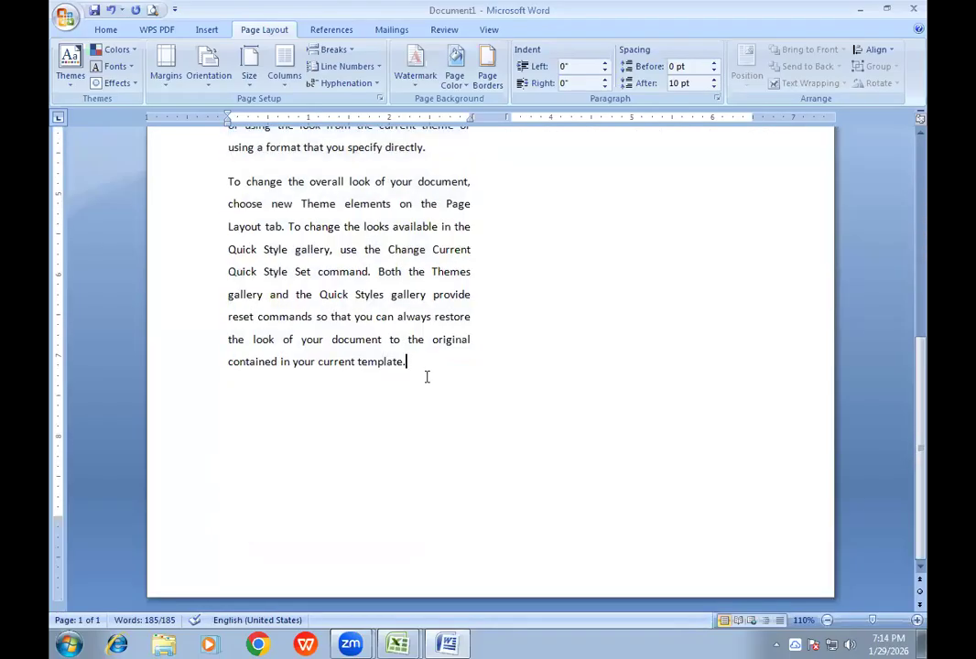
pyautogui.hotkey('ctrl', 'shift', 'Return')
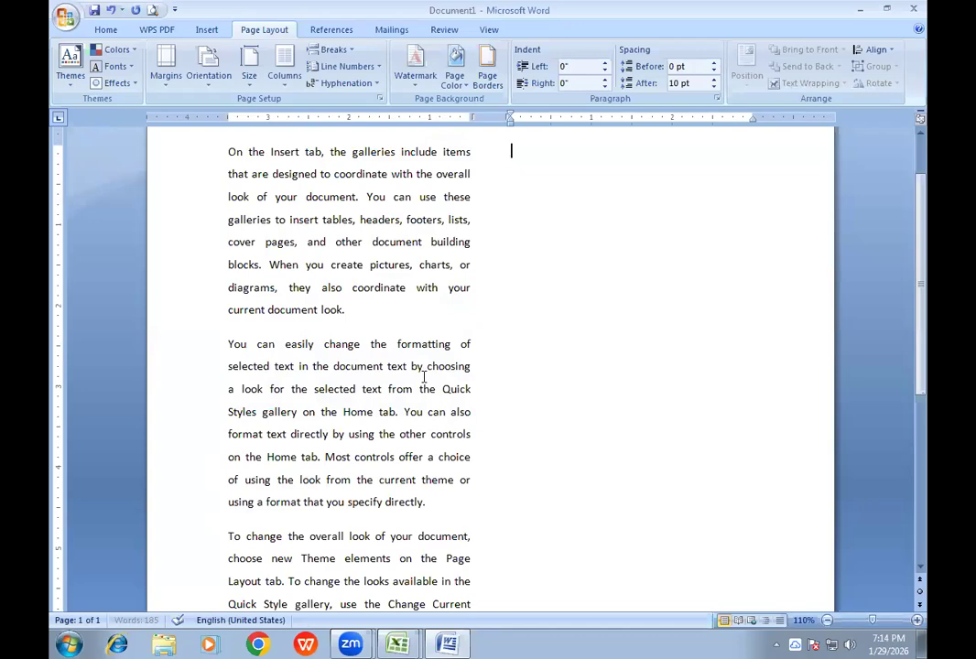
pyautogui.hotkey('ctrl', 'v')
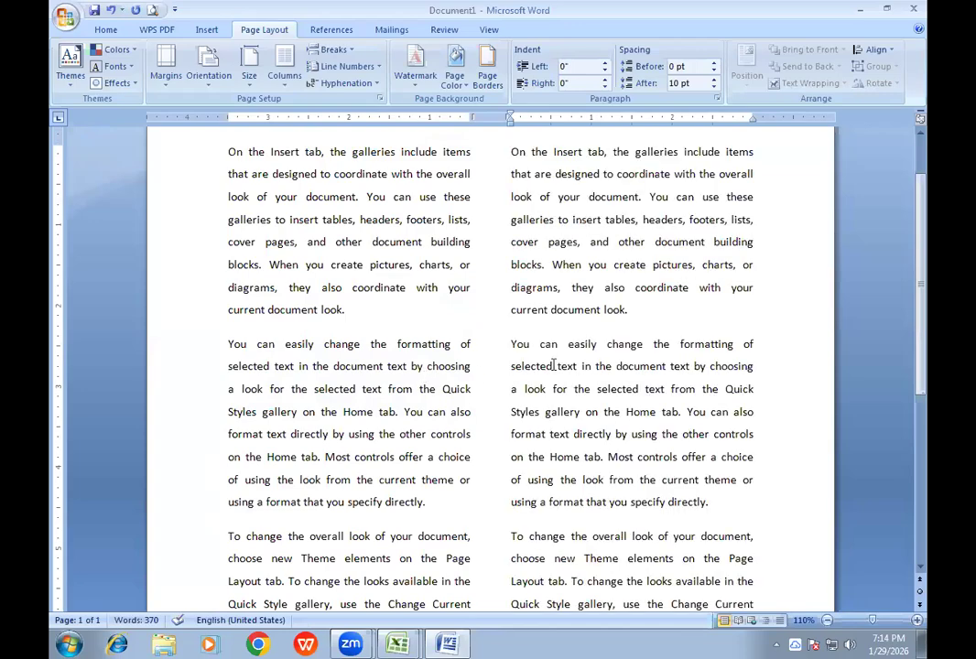
# - Look over the duplicated paragraphs in both columns from the beginning to the end of the page
pyautogui.scroll(-4, 553, 365)
pyautogui.scroll(4, 553, 365)
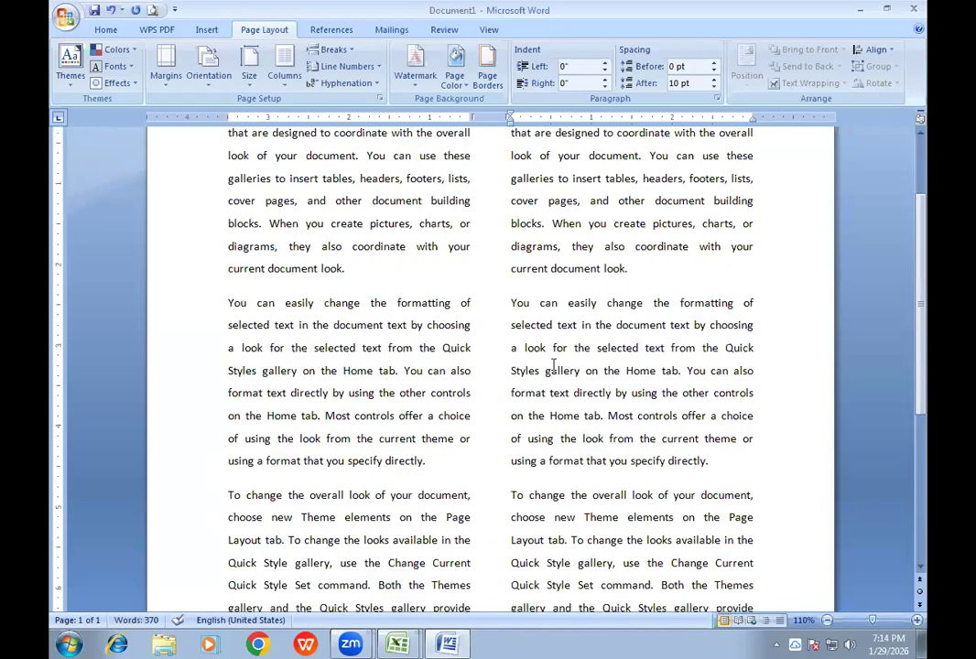
pyautogui.scroll(2, 553, 366)
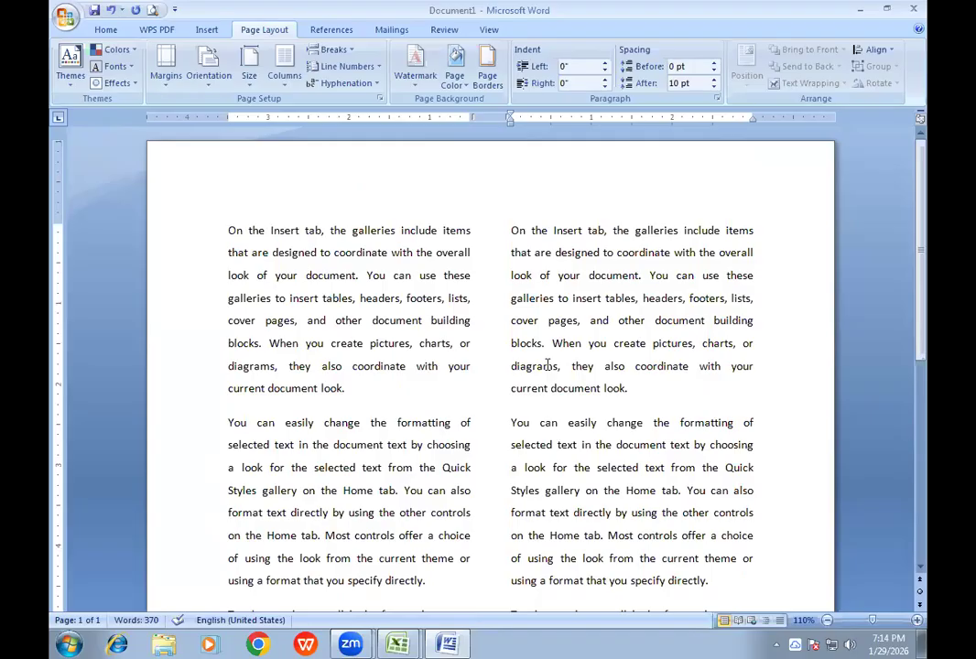
pyautogui.click(334, 253)
pyautogui.scroll(-5, 339, 311)
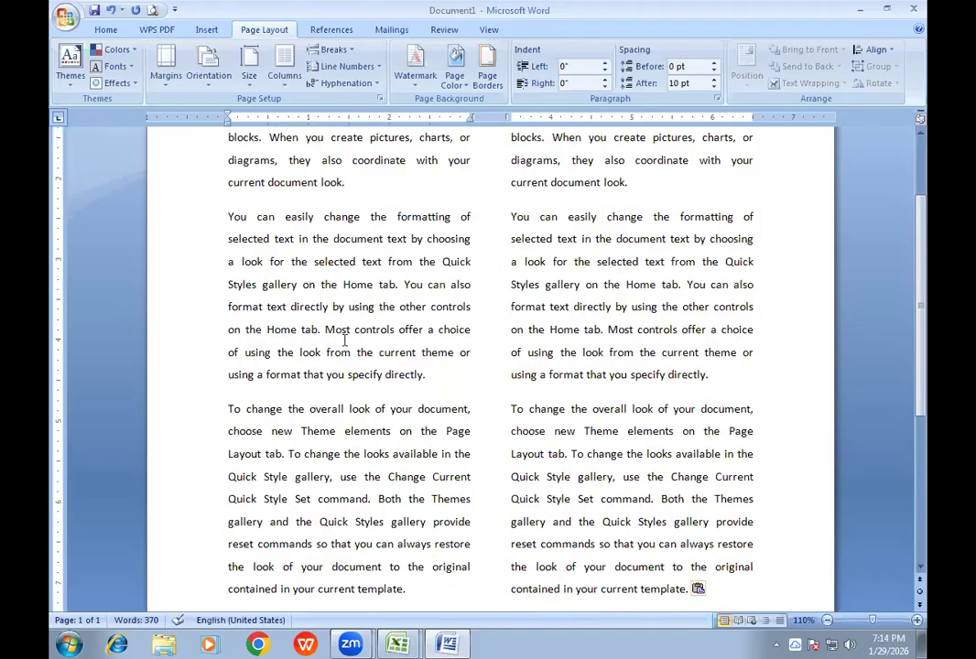
pyautogui.scroll(2, 362, 362)
pyautogui.scroll(3, 362, 361)
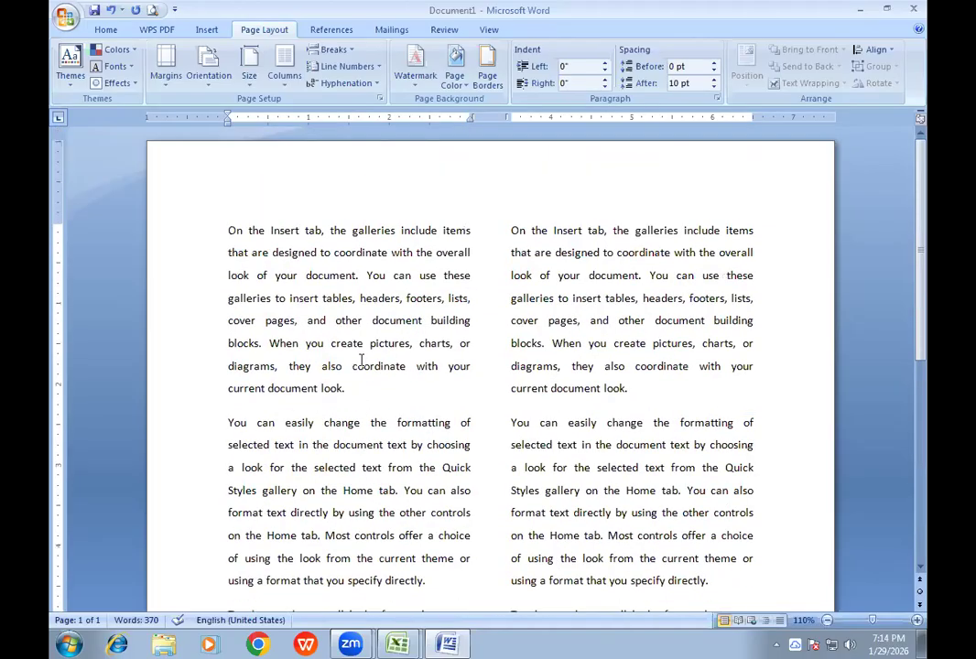
pyautogui.scroll(-3, 374, 329)
pyautogui.scroll(-1, 371, 330)
pyautogui.scroll(3, 370, 329)
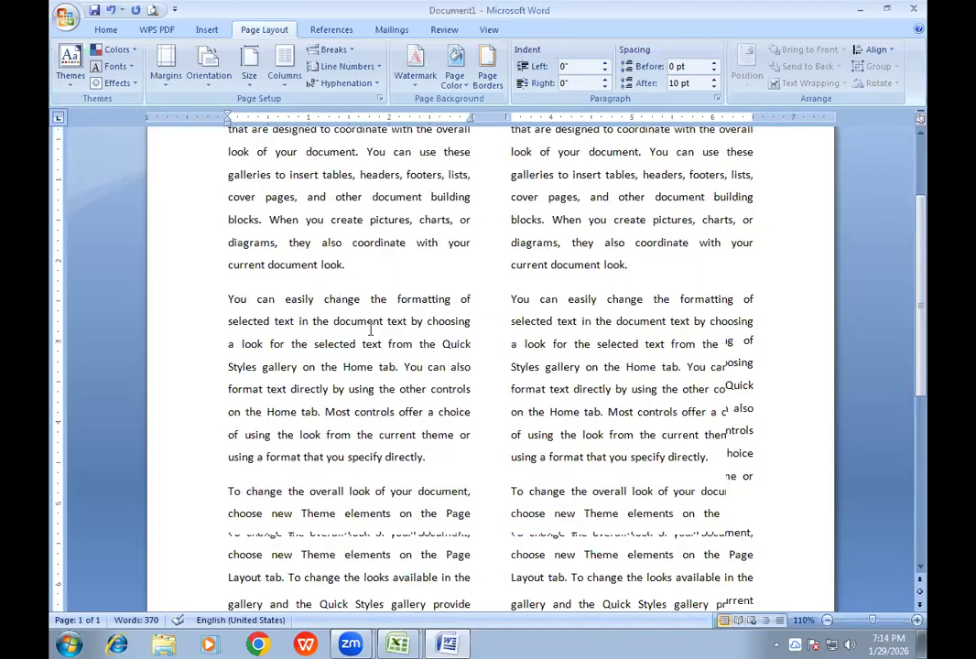
pyautogui.moveTo(227, 194); pyautogui.dragTo(453, 398)
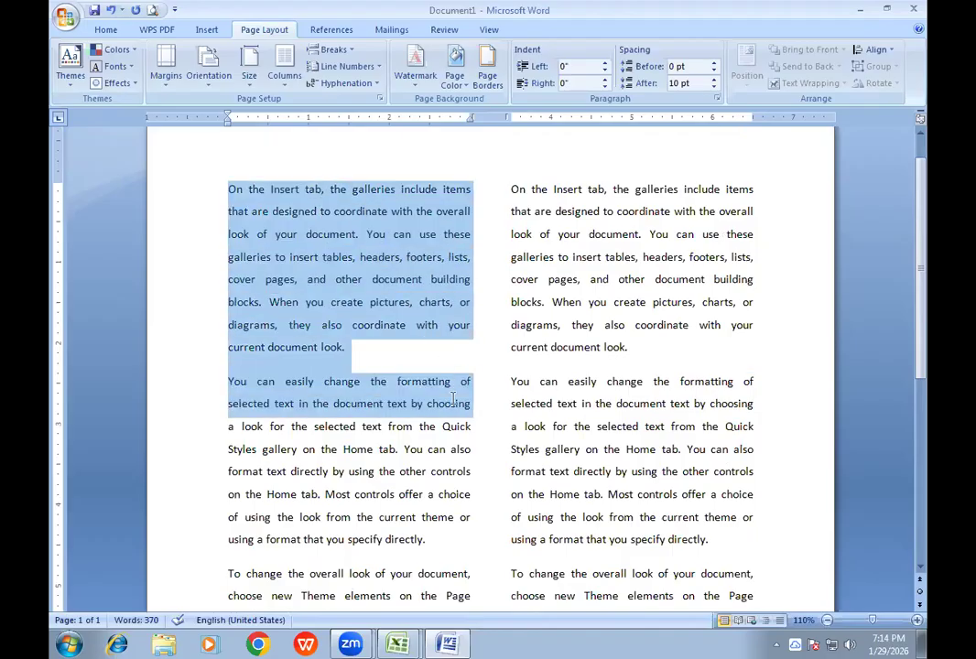
pyautogui.moveTo(436, 377); pyautogui.dragTo(414, 333)
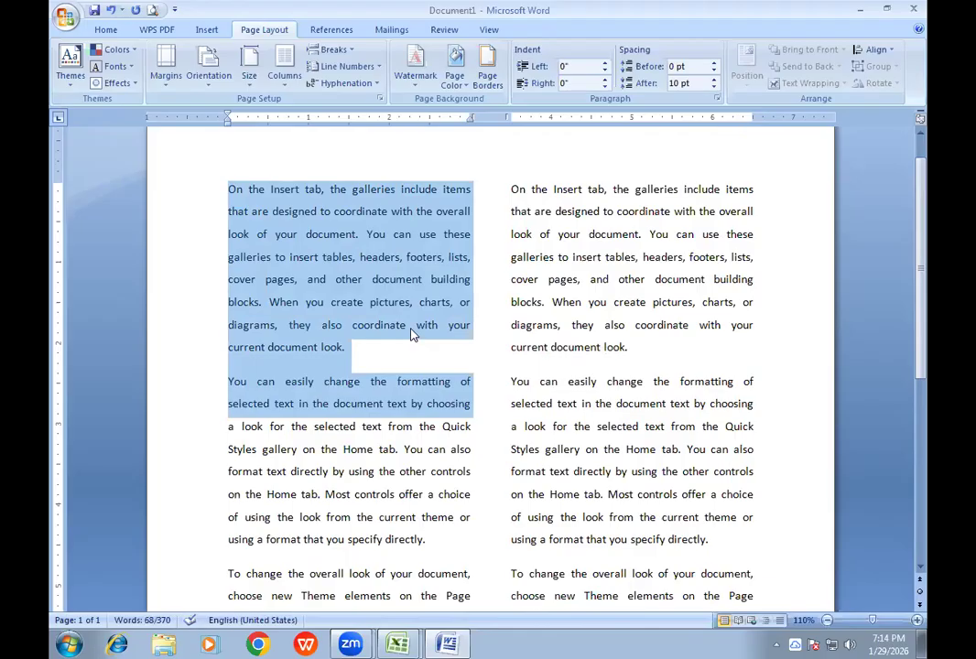
pyautogui.click(406, 326)
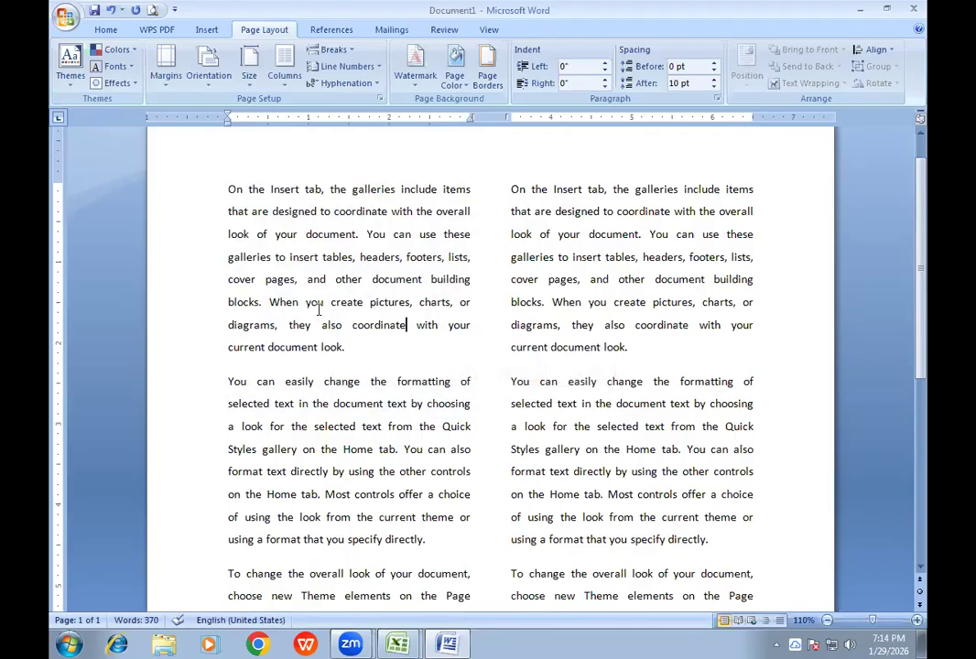
# - Copy the first paragraph of the first column, beginning "On the Insert tab", and create a new blank document
pyautogui.moveTo(229, 190); pyautogui.dragTo(369, 343)
pyautogui.hotkey('ctrl', 'c')
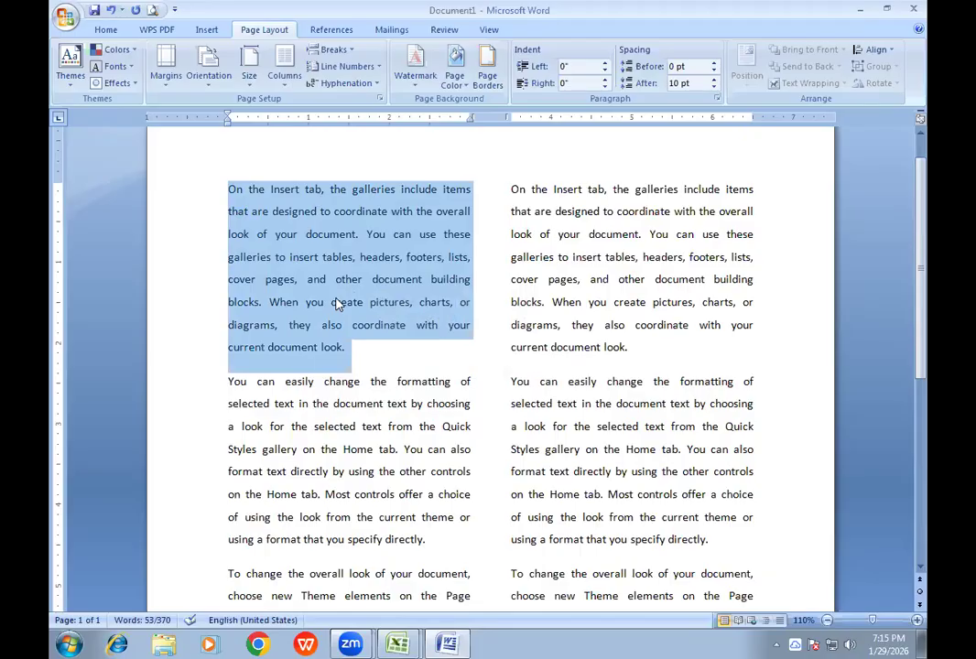
pyautogui.click(65, 18)
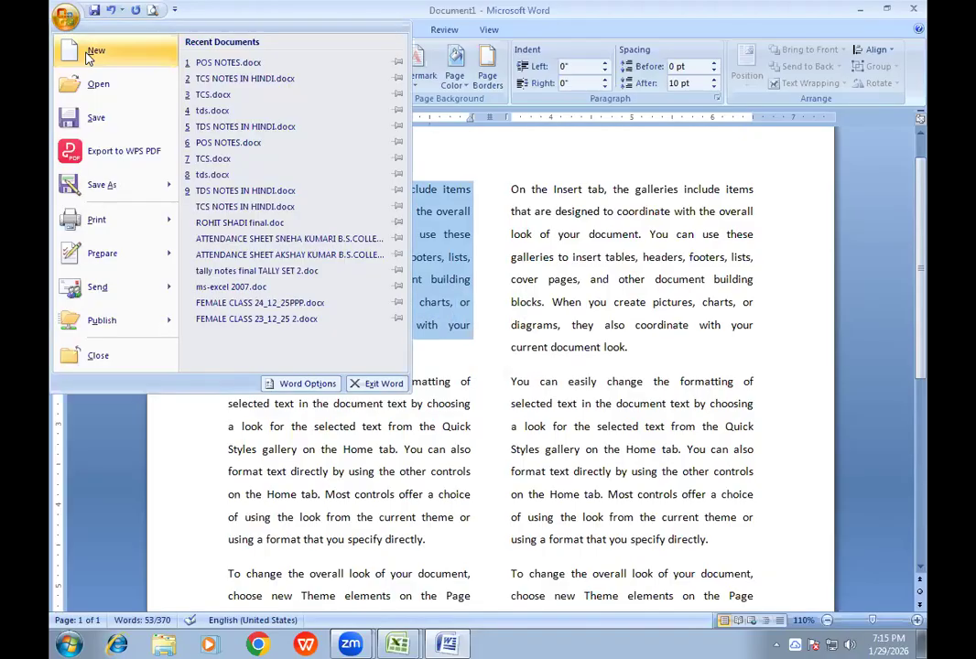
pyautogui.click(75, 50)
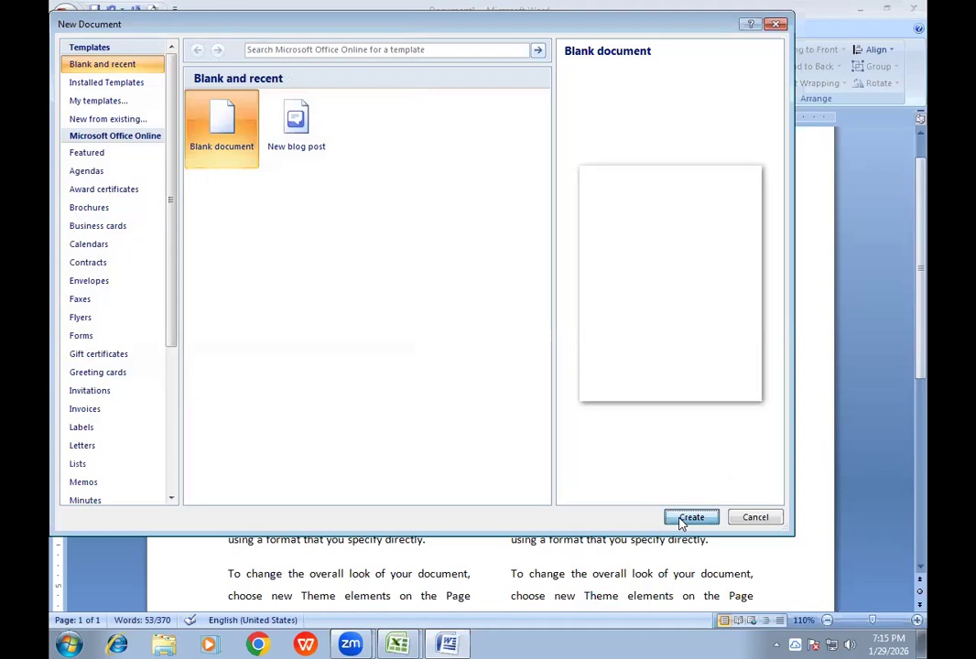
pyautogui.click(686, 518)
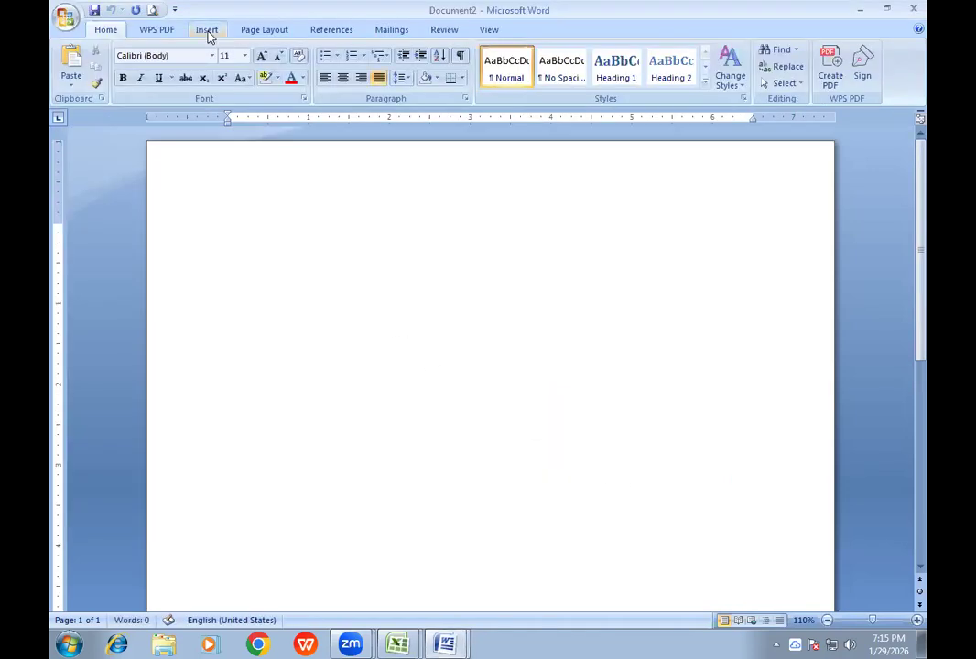
# - Set the new document's page layout to two columns and paste the copied paragraph into the first column
pyautogui.click(207, 32)
pyautogui.click(260, 30)
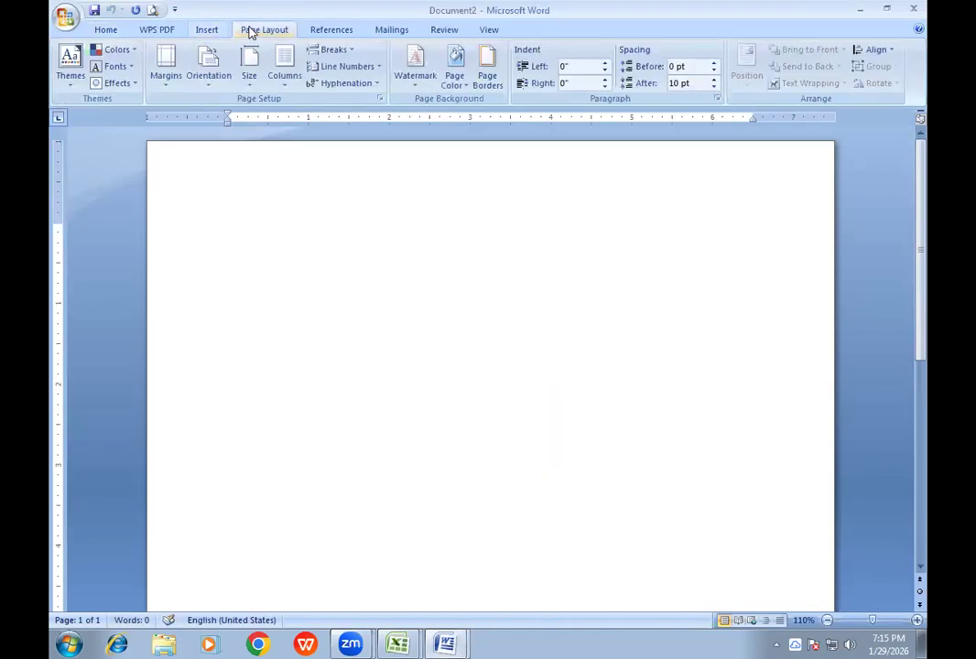
pyautogui.click(287, 79)
pyautogui.click(317, 146)
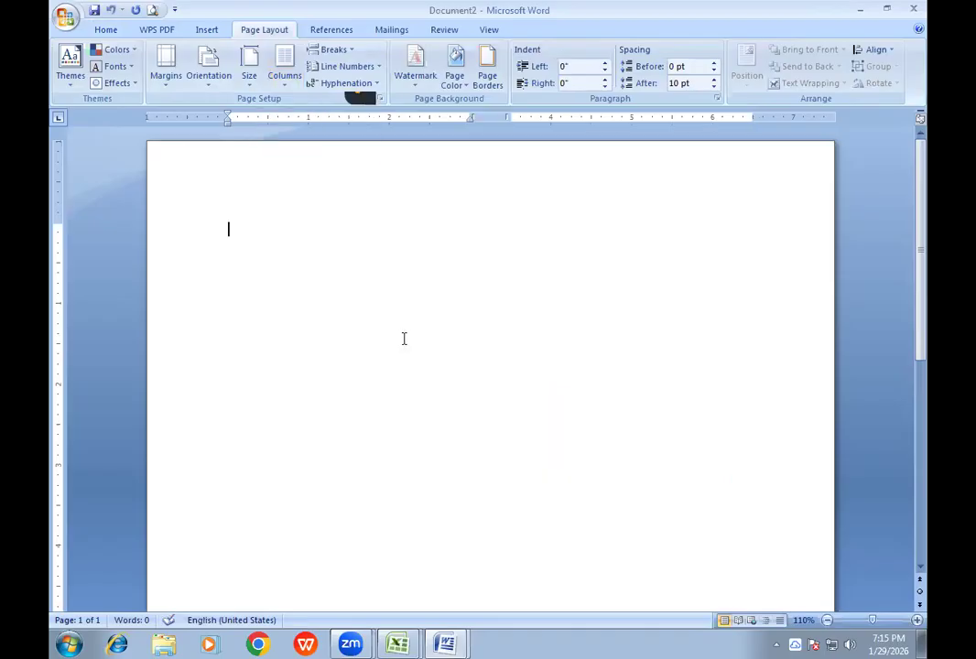
pyautogui.hotkey('ctrl', 'v')
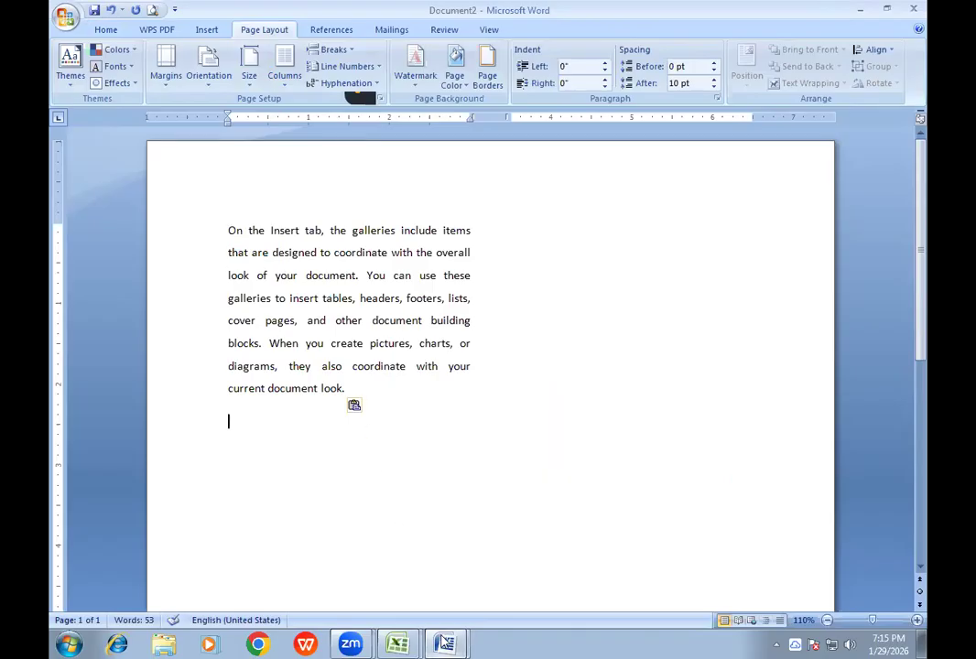
# - Copy the second paragraph, beginning "You can easily change", from Document1 and paste it below the first paragraph in Document2
pyautogui.click(444, 643)
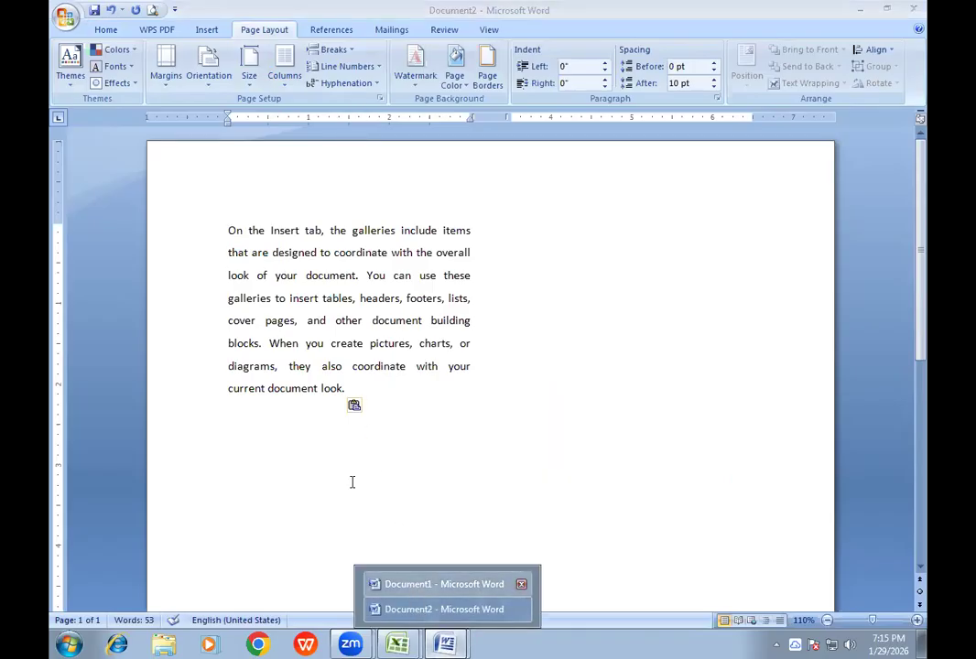
pyautogui.click(444, 584)
pyautogui.moveTo(228, 339); pyautogui.dragTo(435, 499)
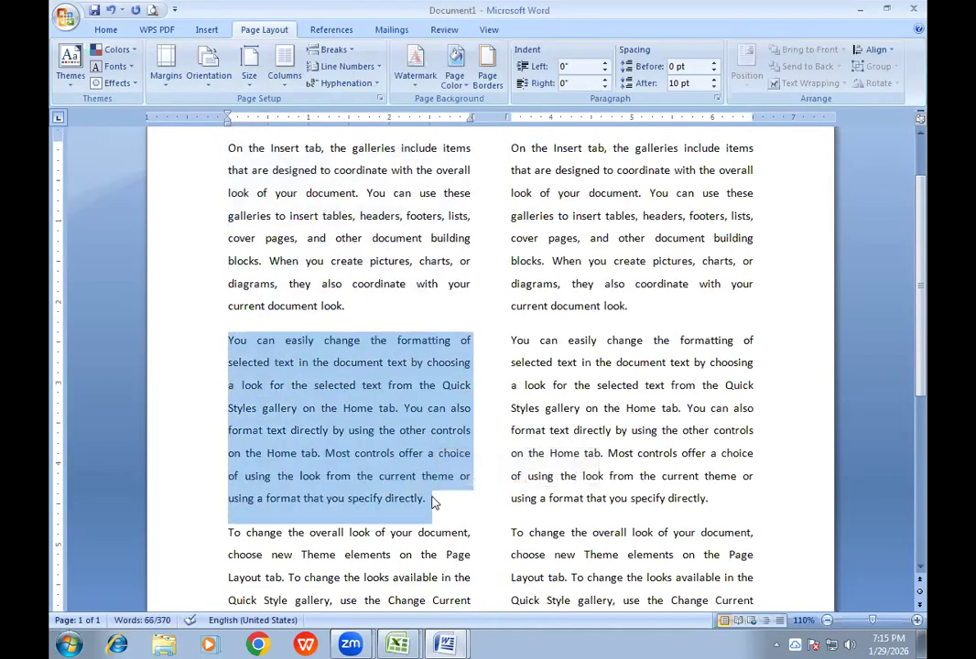
pyautogui.click(444, 644)
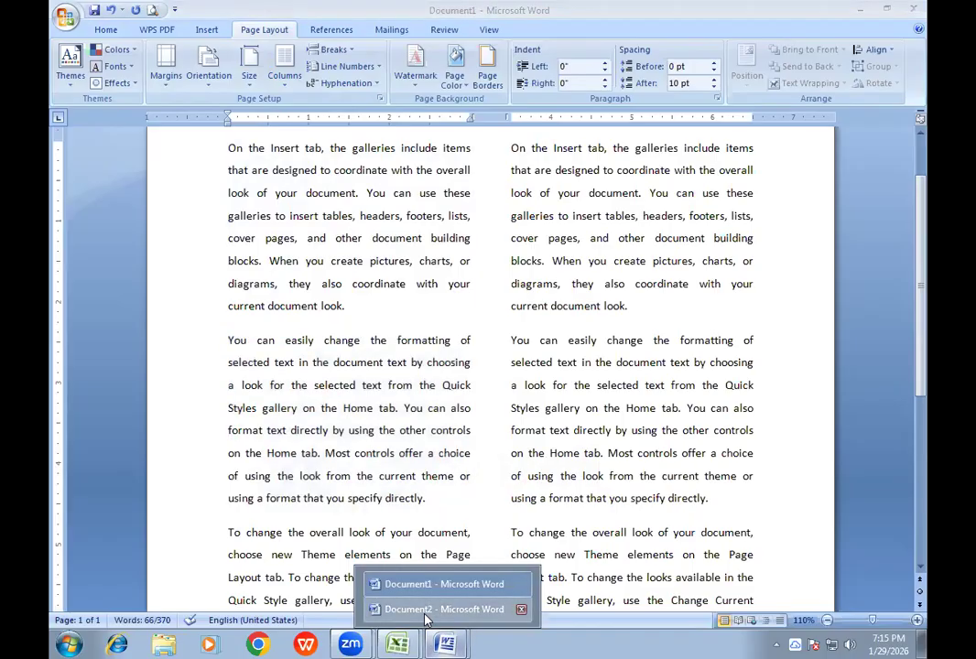
pyautogui.click(444, 609)
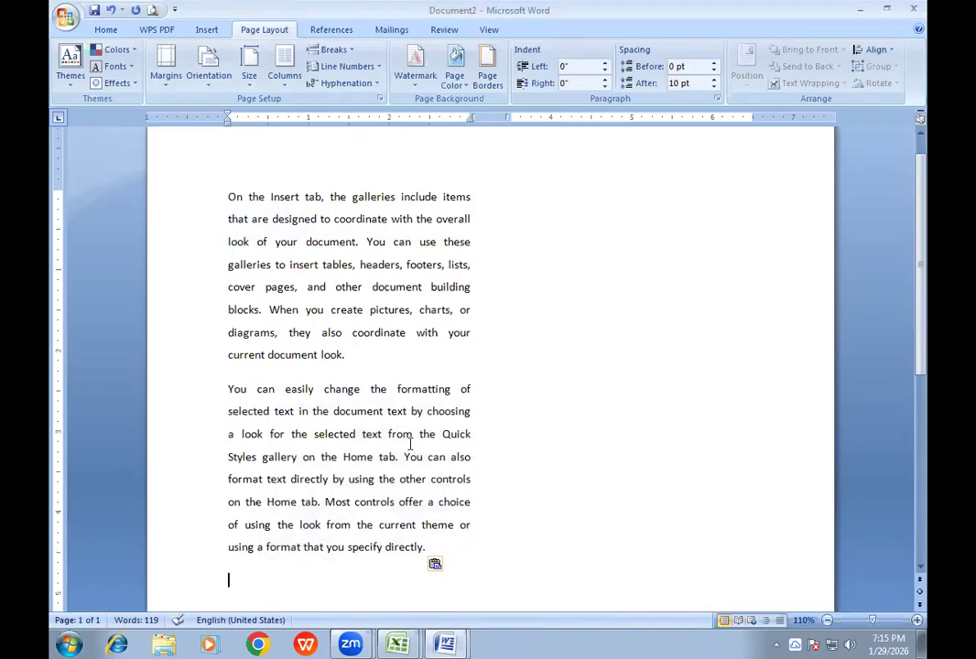
# - Copy the third paragraph, beginning "To change the overall look", from Document1's first column and paste it at the end of Document2
pyautogui.scroll(-1, 411, 443)
pyautogui.scroll(-1, 411, 443)
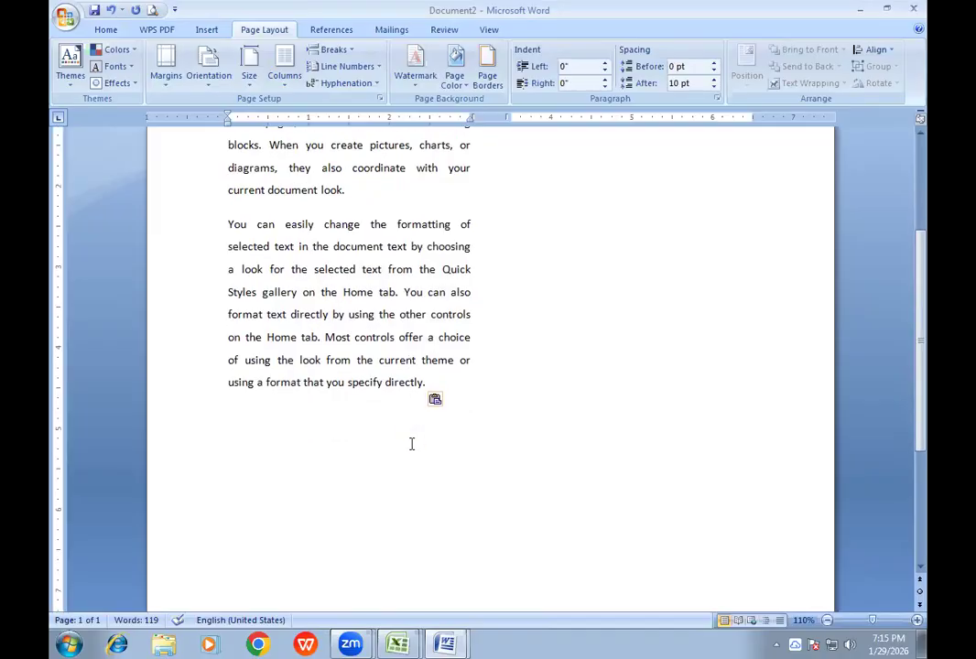
pyautogui.scroll(-1, 411, 443)
pyautogui.click(449, 644)
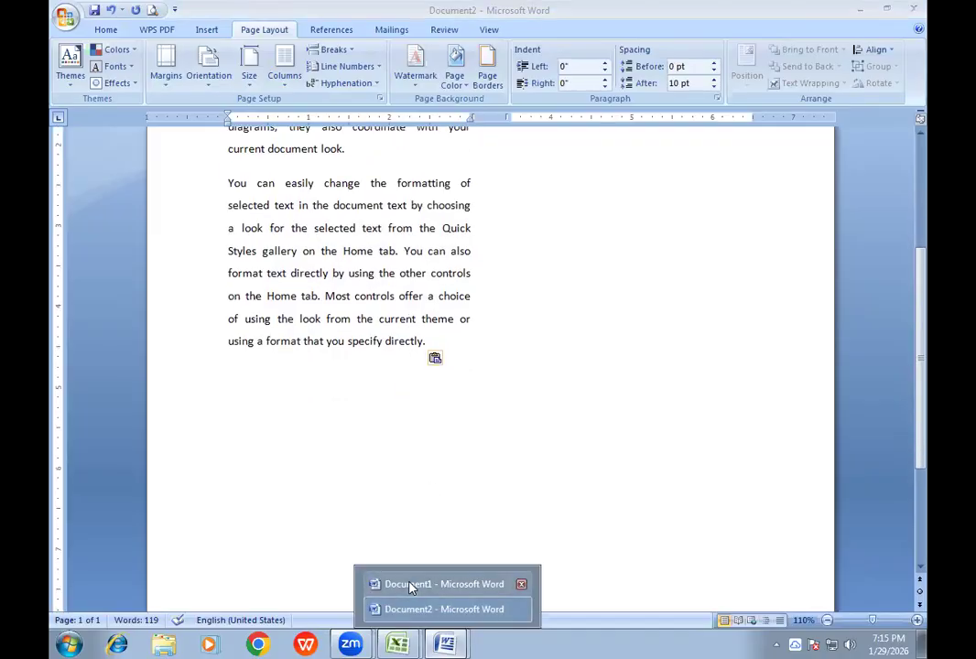
pyautogui.click(444, 583)
pyautogui.moveTo(228, 326); pyautogui.dragTo(429, 505)
pyautogui.hotkey('ctrl', 'c')
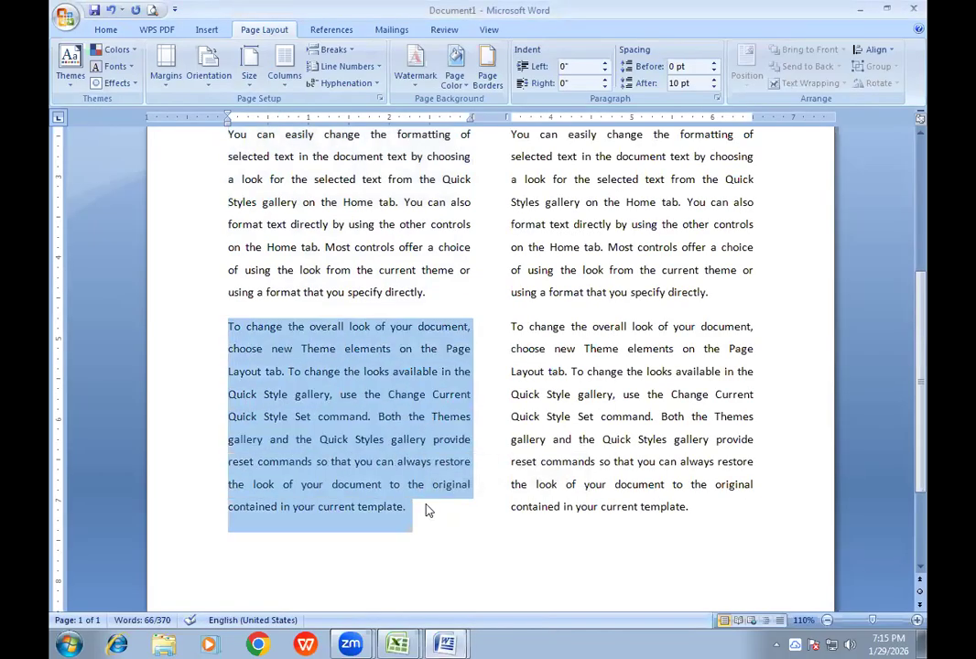
pyautogui.click(445, 643)
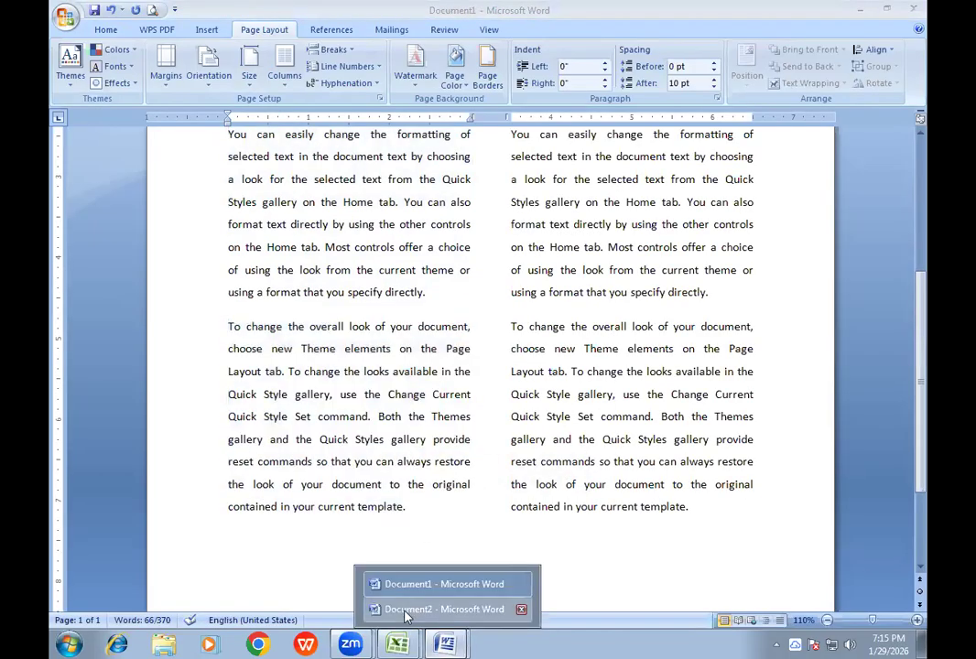
pyautogui.hotkey('ctrl', 'v')
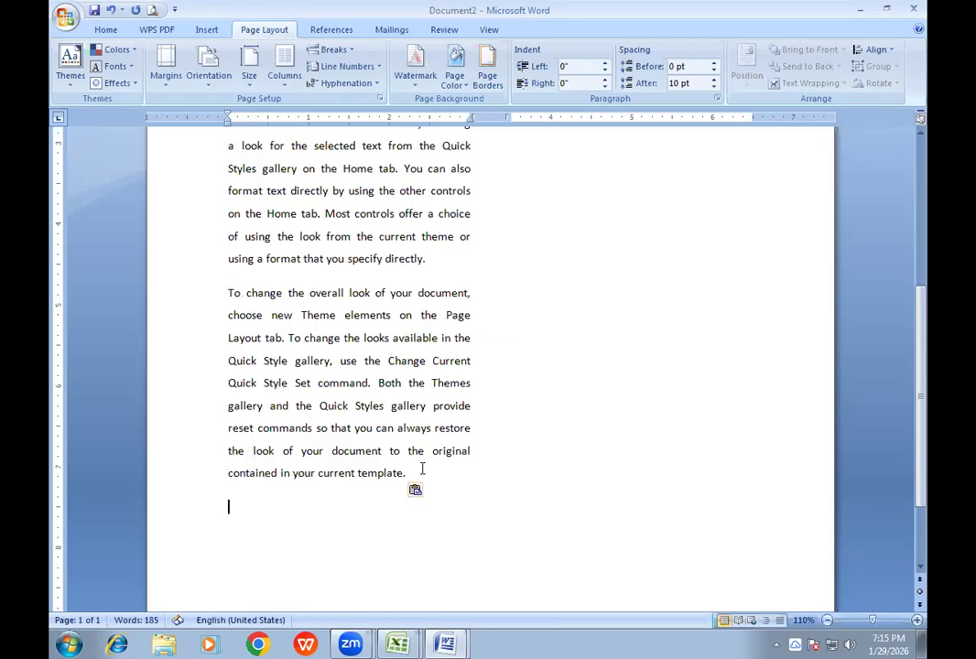
# - Copy the first paragraph of Document1's second column, beginning "On the Insert tab"
pyautogui.scroll(5, 424, 463)
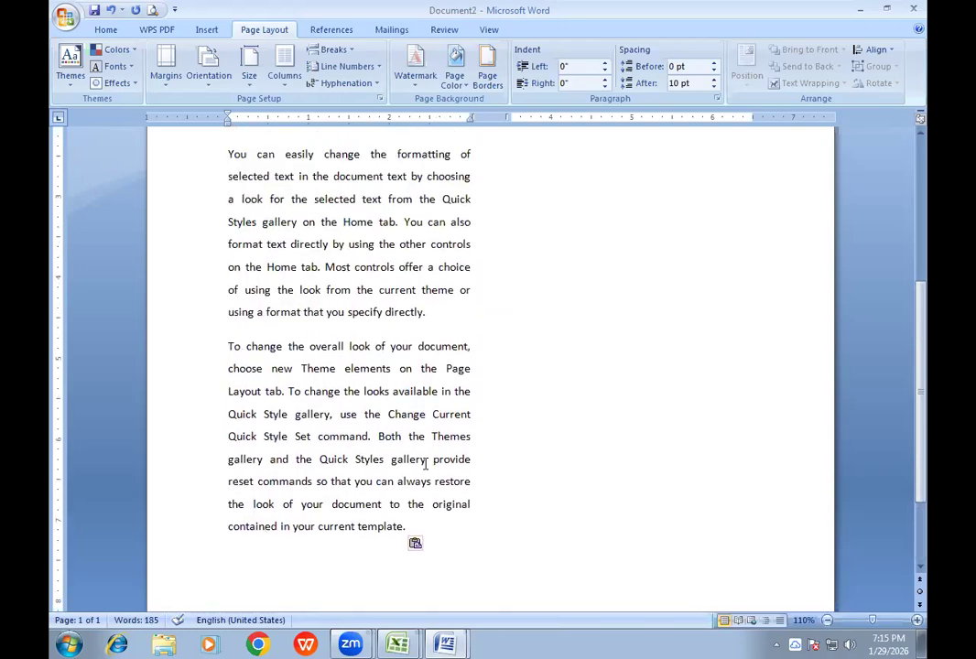
pyautogui.click(462, 643)
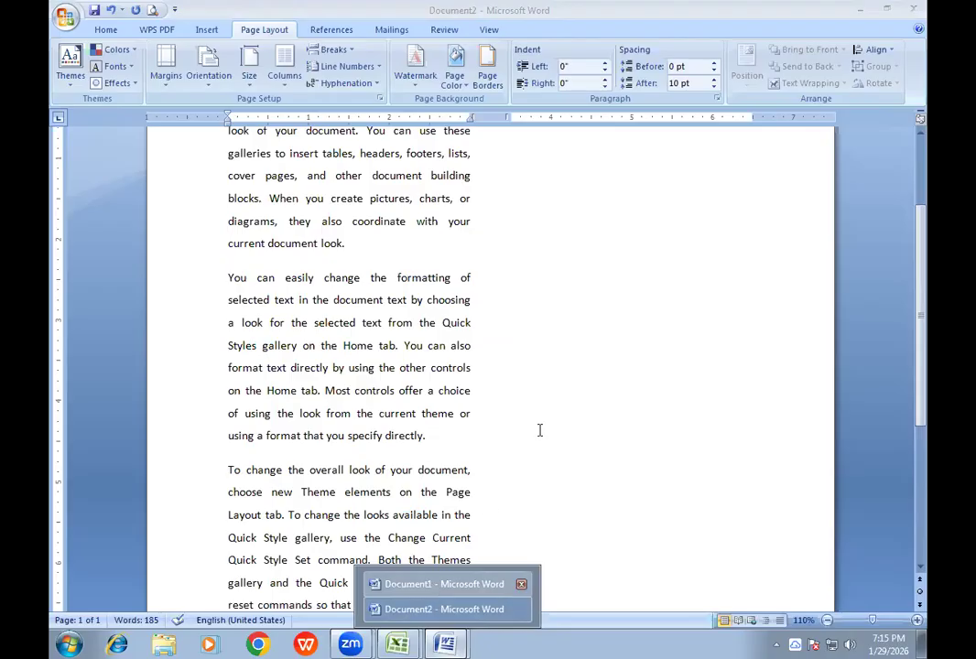
pyautogui.moveTo(511, 192); pyautogui.dragTo(682, 344)
pyautogui.hotkey('ctrl', 'c')
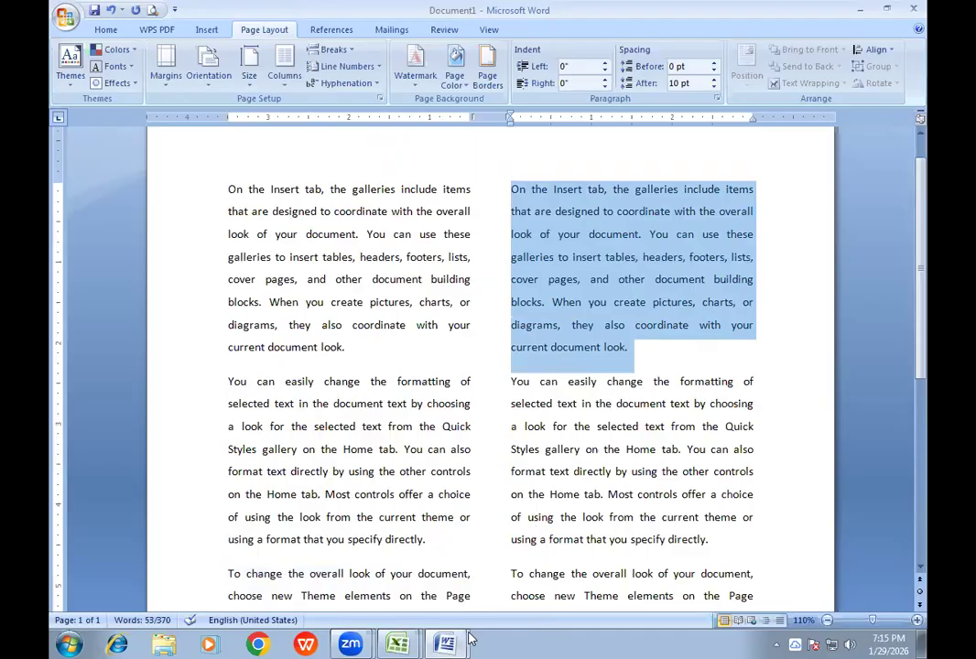
# - Insert a column break after the last paragraph in Document2 and paste the copied paragraph into the second column
pyautogui.click(445, 643)
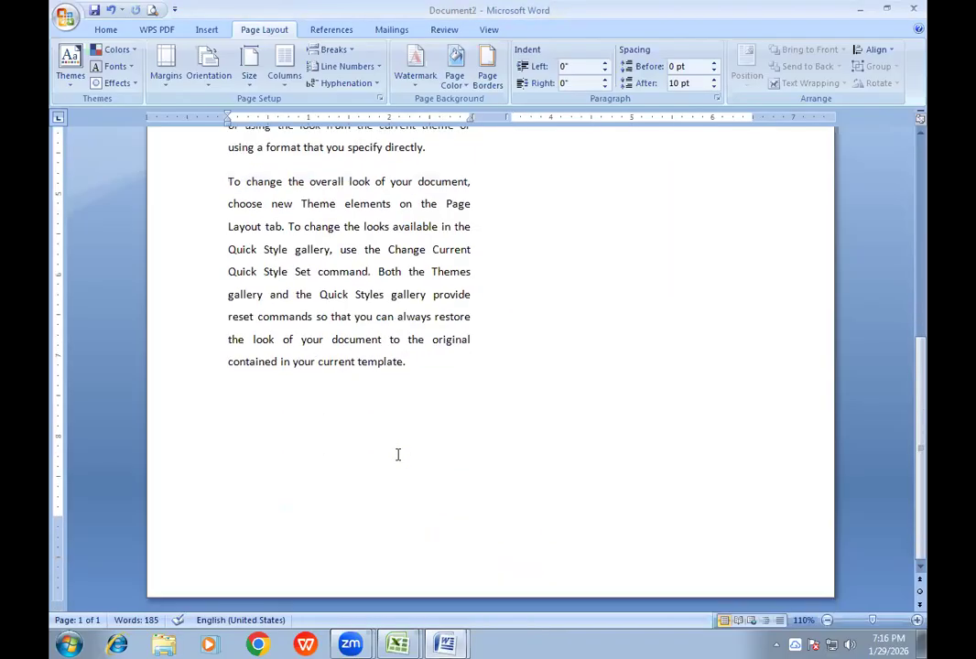
pyautogui.click(417, 363)
pyautogui.hotkey('ctrl', 'shift', 'Return')
pyautogui.scroll(1, 528, 357)
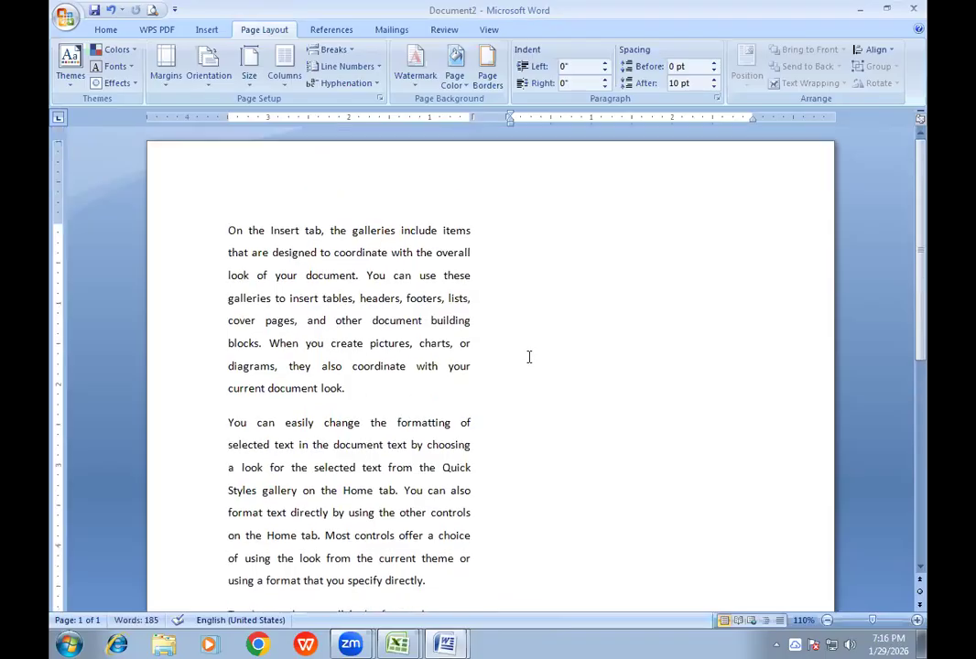
pyautogui.hotkey('ctrl', 'v')
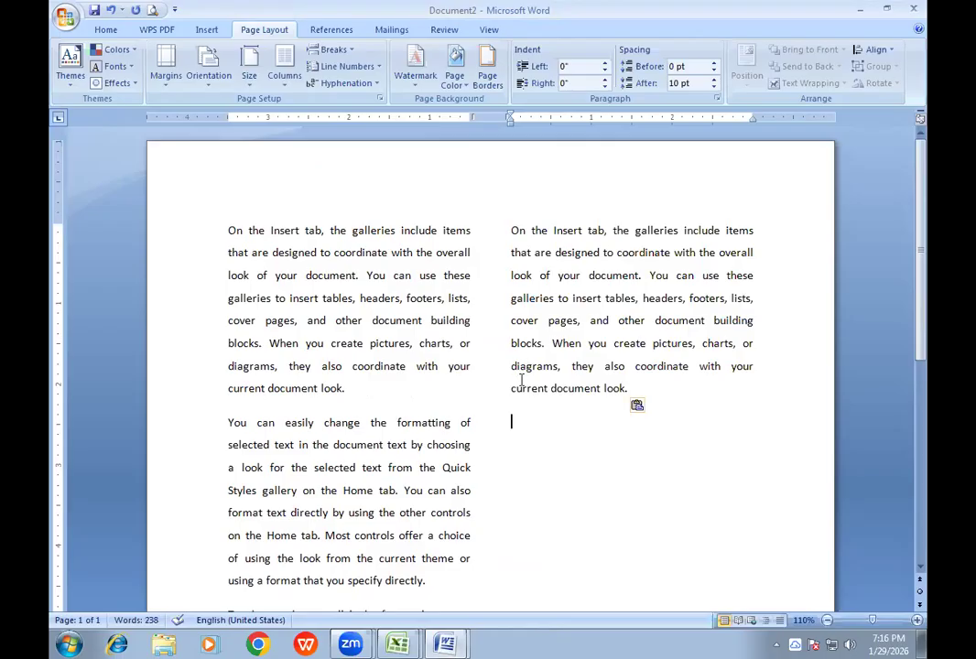
# - Copy the second paragraph, beginning "You can easily change", from Document1's second column and paste it into Document2's second column
pyautogui.click(449, 643)
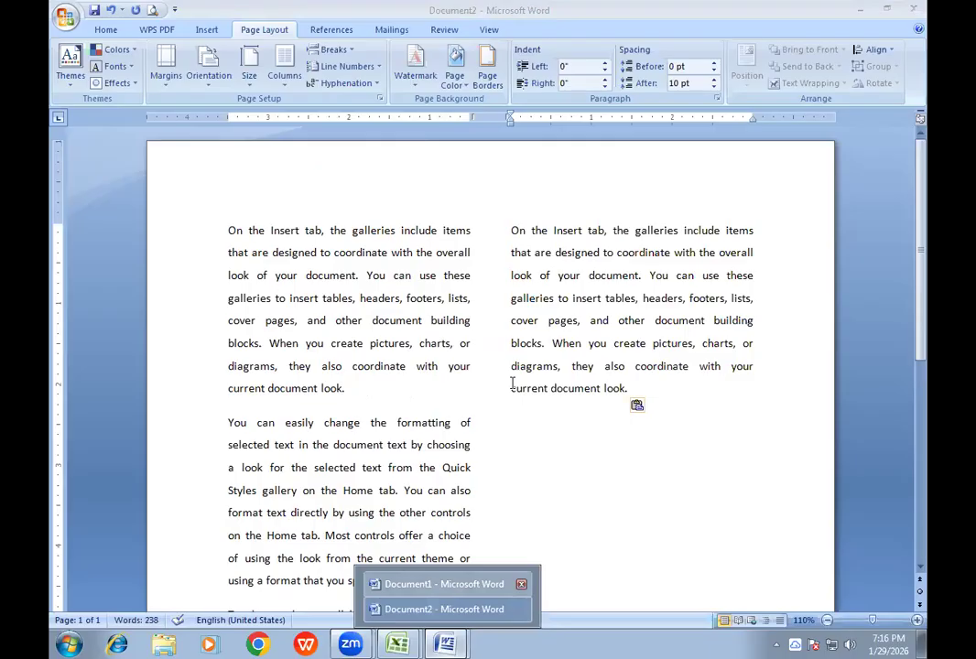
pyautogui.click(444, 584)
pyautogui.moveTo(511, 381); pyautogui.dragTo(755, 527)
pyautogui.scroll(-2, 695, 453)
pyautogui.moveTo(511, 258); pyautogui.dragTo(740, 419)
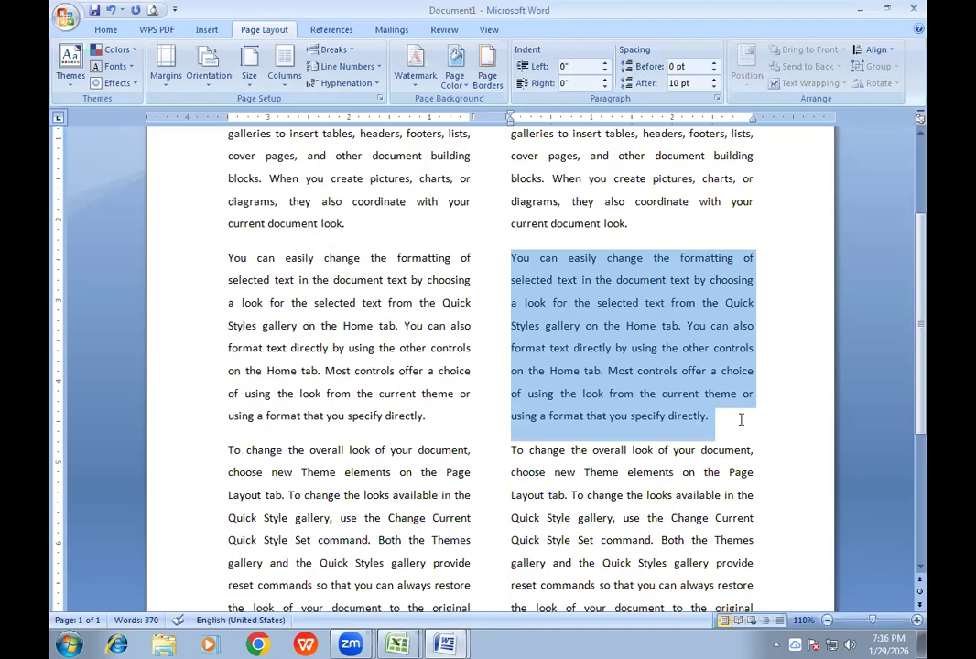
pyautogui.click(445, 645)
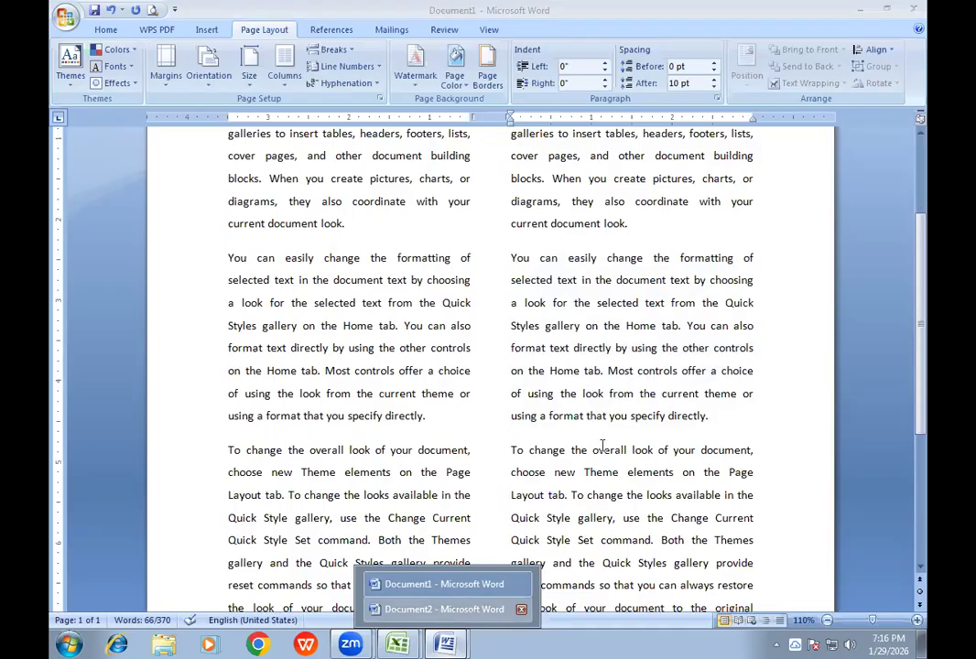
pyautogui.scroll(-5, 601, 446)
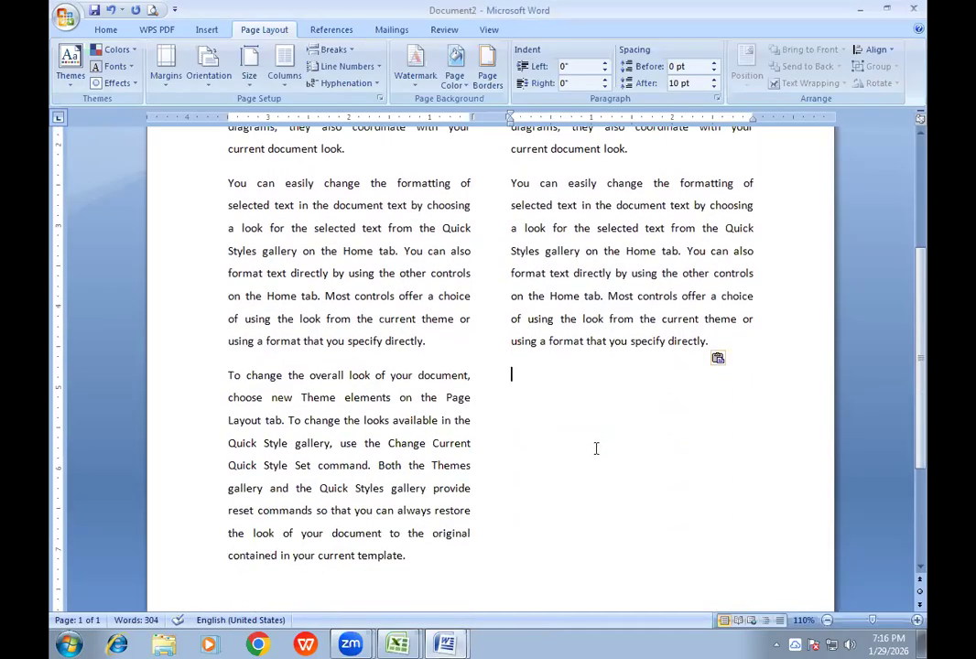
# - Copy the third paragraph, beginning "To change the overall look", from Document1's second column and paste it at the end of Document2's second column
pyautogui.click(444, 645)
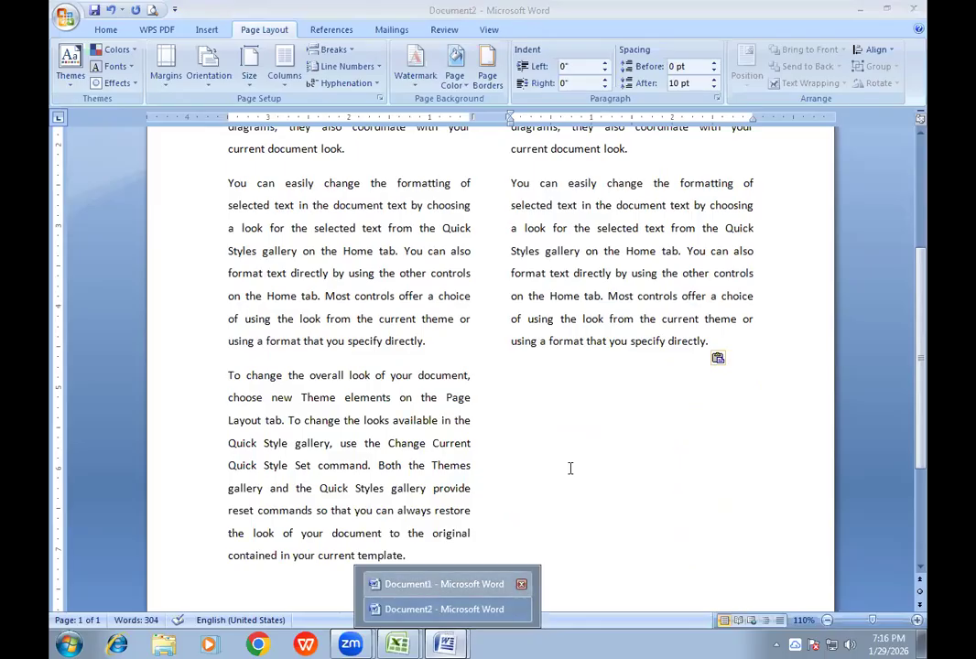
pyautogui.moveTo(508, 284); pyautogui.dragTo(737, 471)
pyautogui.hotkey('ctrl', 'c')
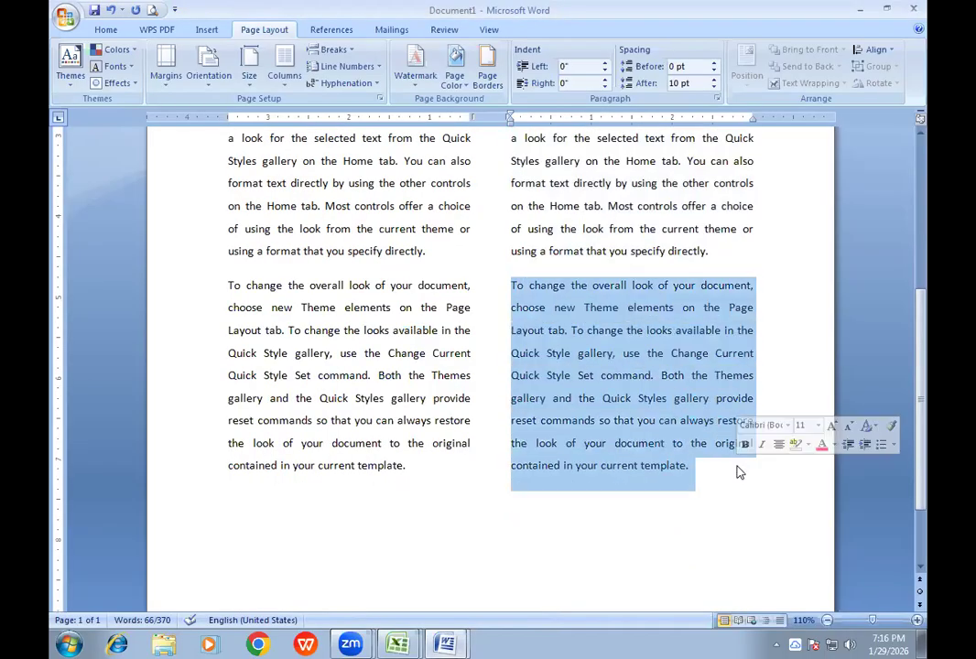
pyautogui.click(445, 645)
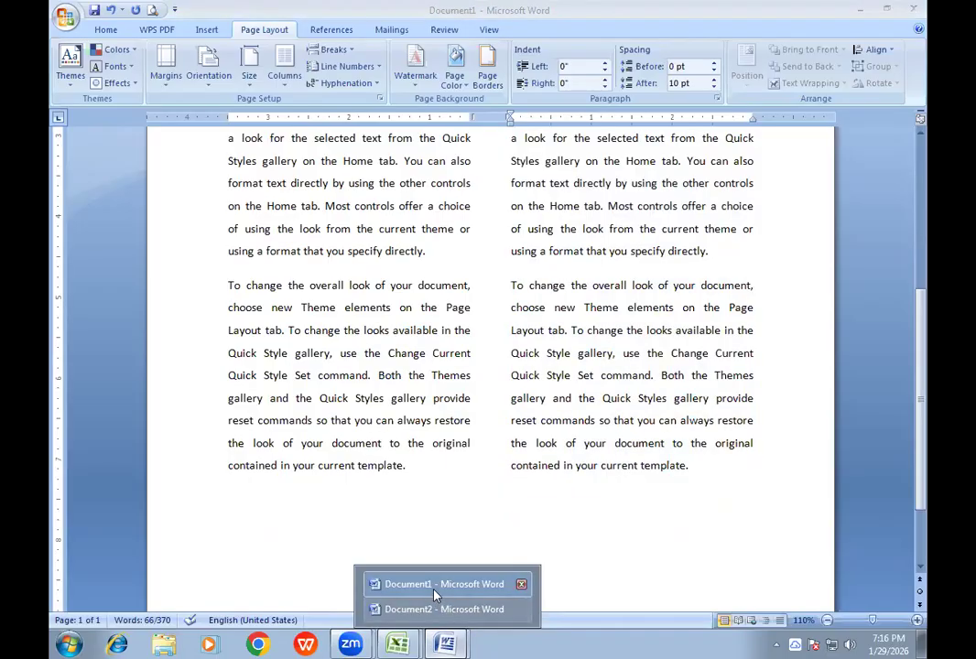
pyautogui.click(429, 614)
pyautogui.hotkey('ctrl', 'v')
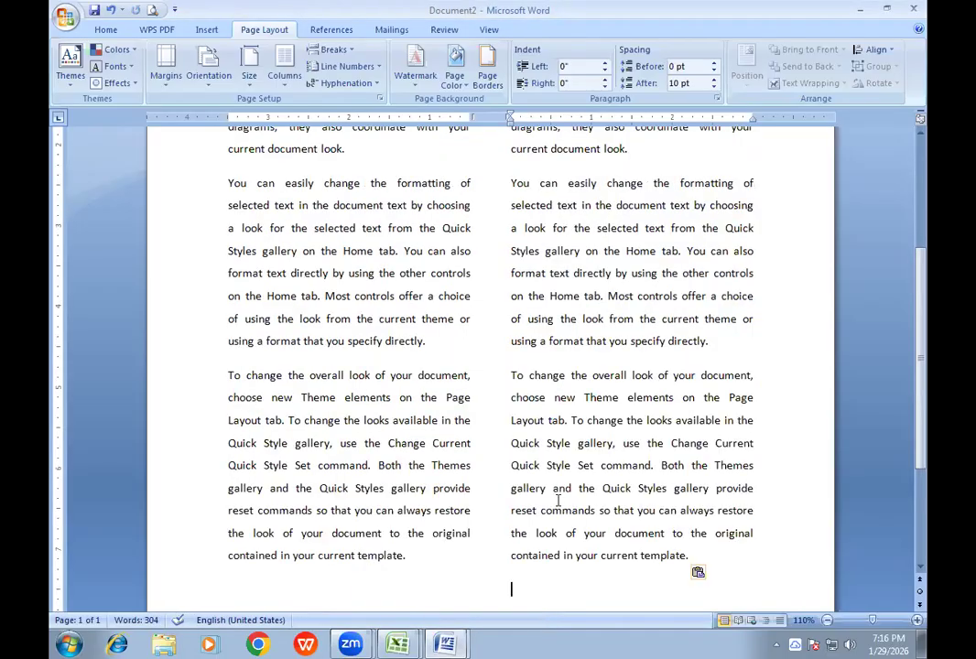
# - Examine Document2's two-column page in Print Preview at full-page and 100% zoom, and close the preview
pyautogui.scroll(-4, 577, 494)
pyautogui.scroll(9, 576, 492)
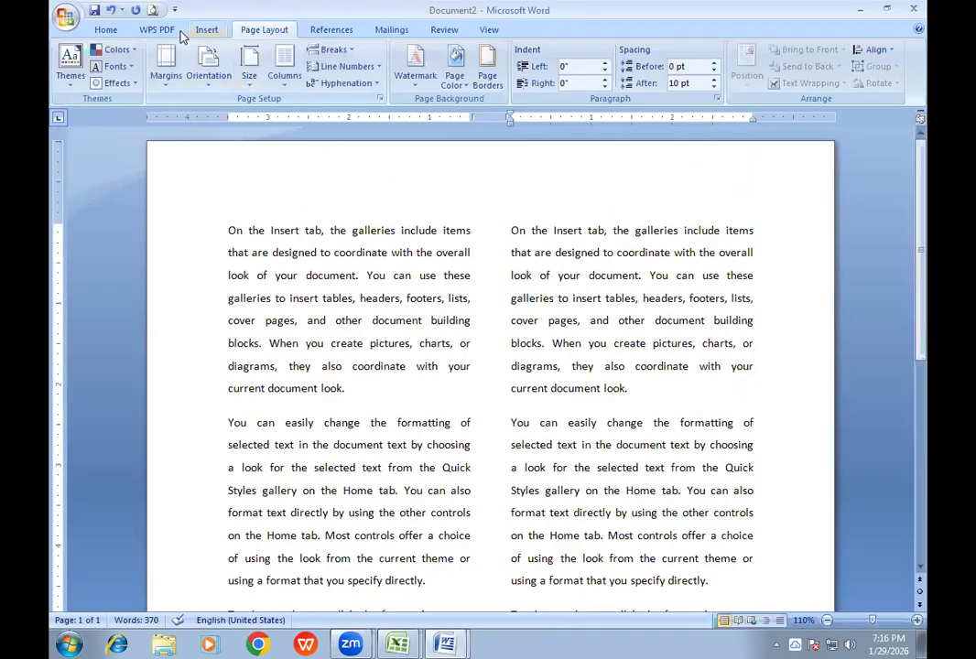
pyautogui.click(152, 10)
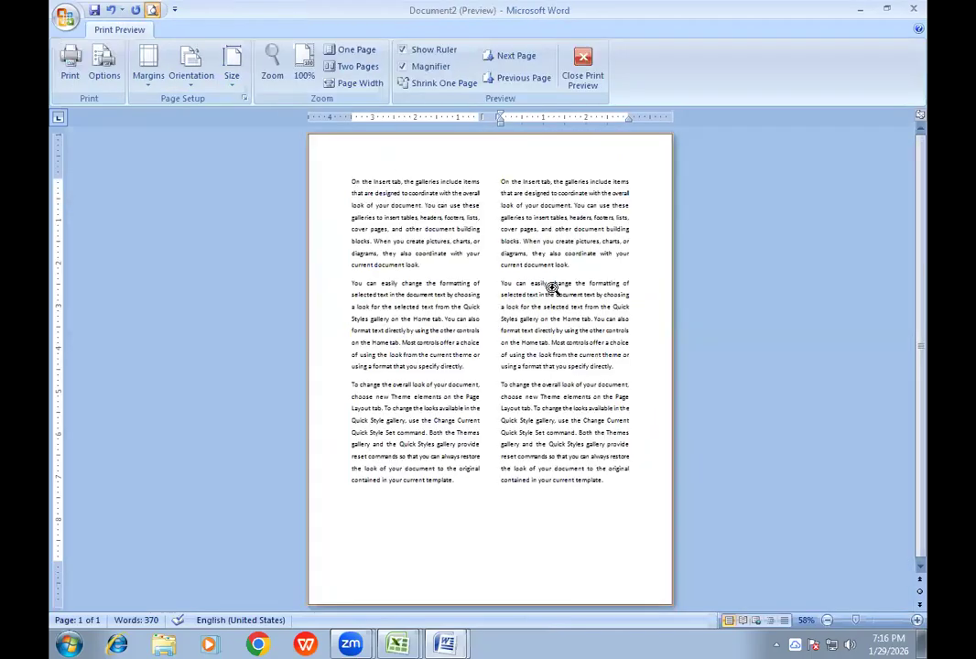
pyautogui.click(509, 256)
pyautogui.click(512, 258)
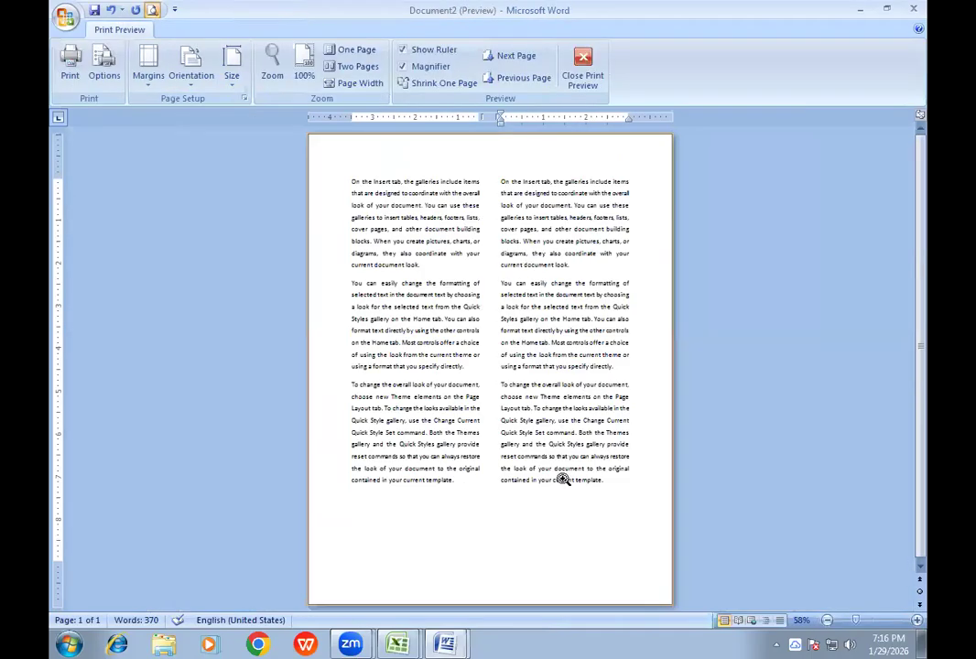
pyautogui.click(554, 494)
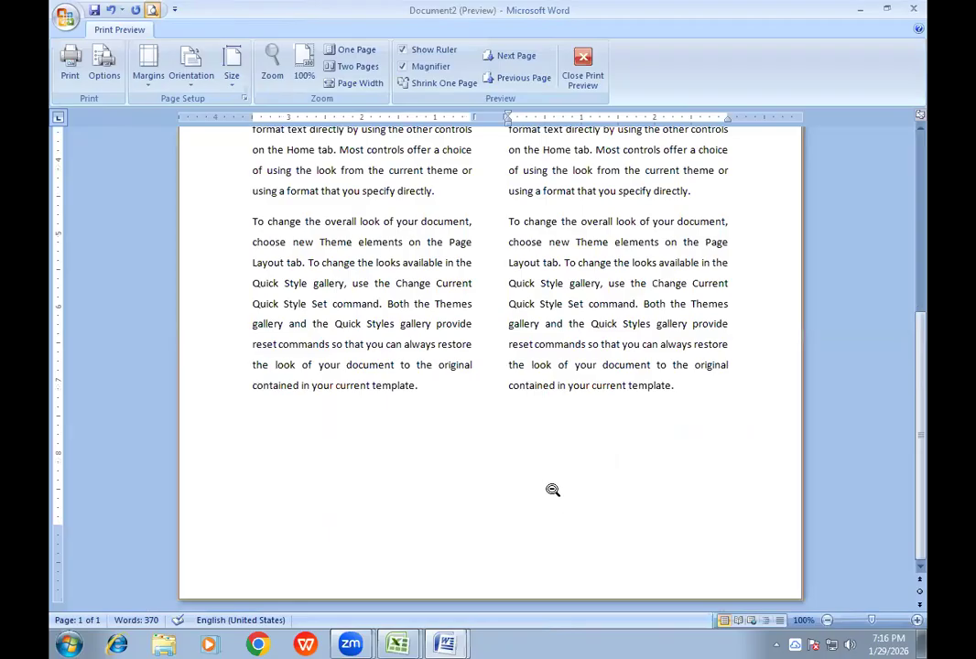
pyautogui.scroll(5, 547, 446)
pyautogui.scroll(2, 546, 444)
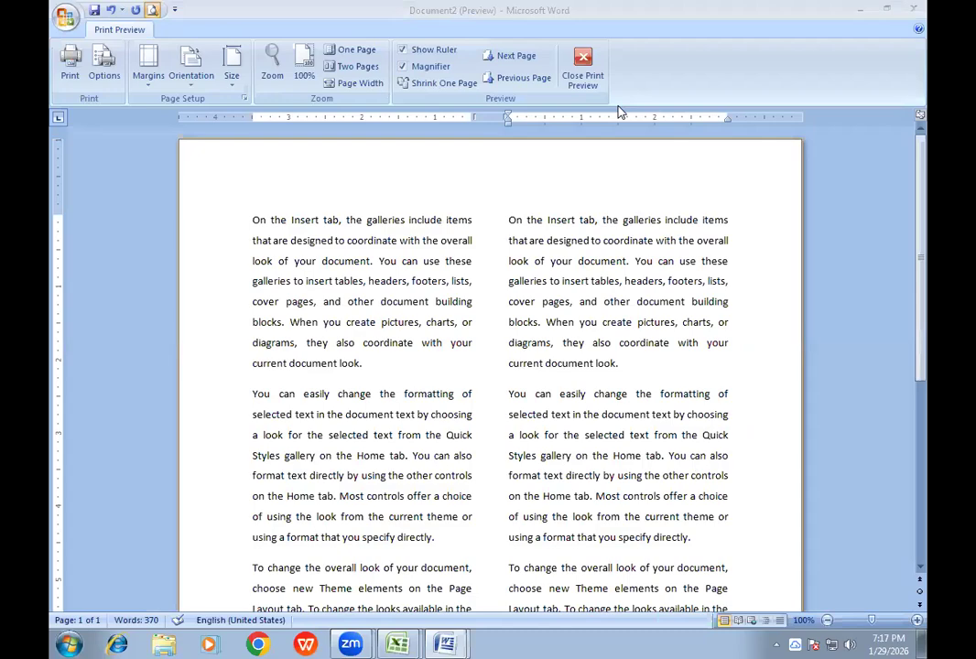
pyautogui.click(447, 267)
pyautogui.click(586, 64)
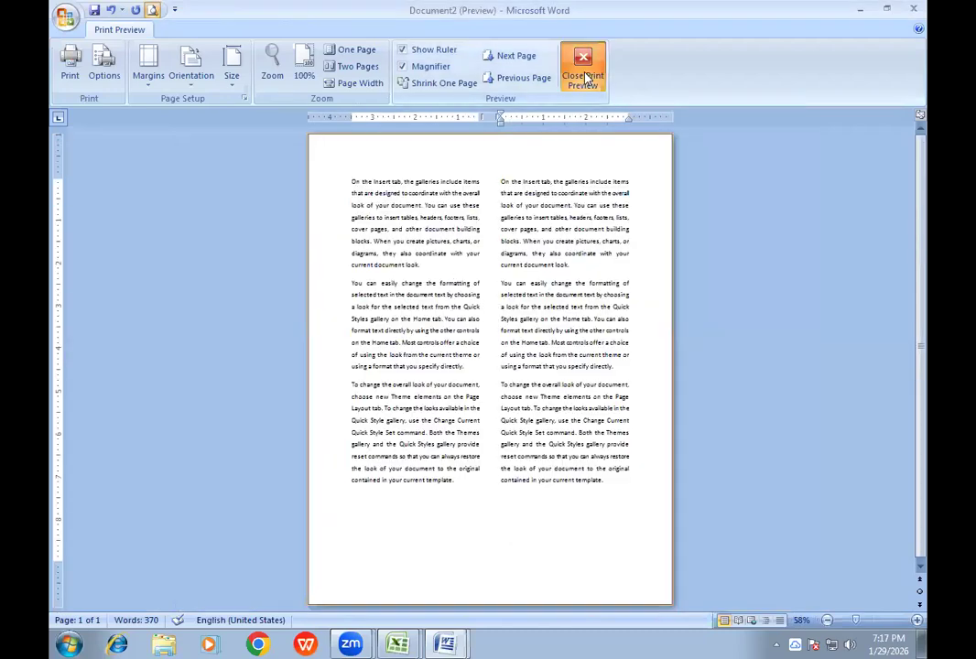
# - Delete all the text in Document2
pyautogui.scroll(5, 411, 322)
pyautogui.scroll(3, 411, 322)
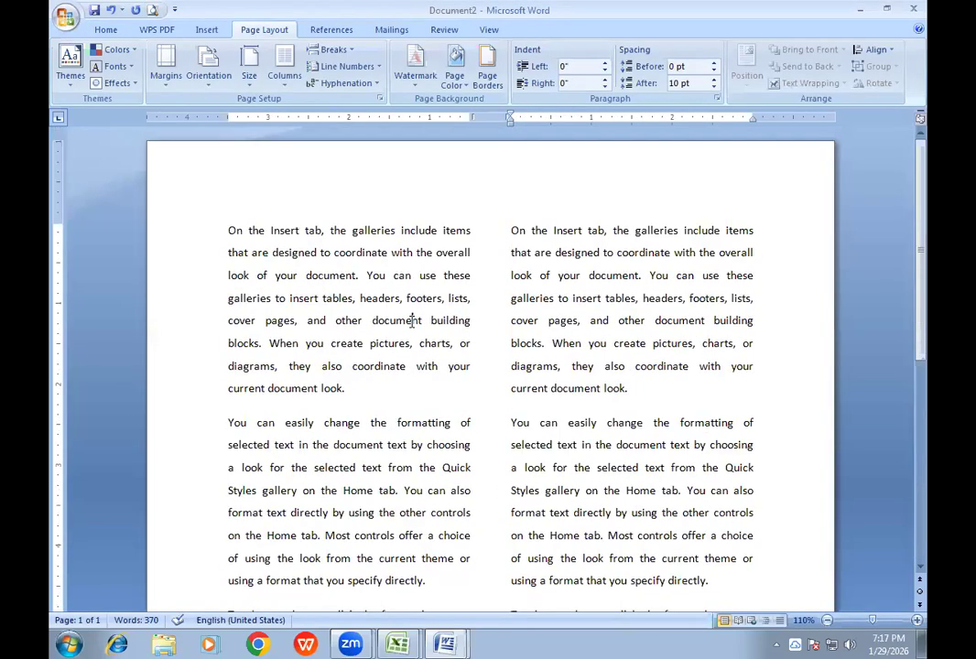
pyautogui.hotkey('ctrl', 'a')
pyautogui.press('Delete')
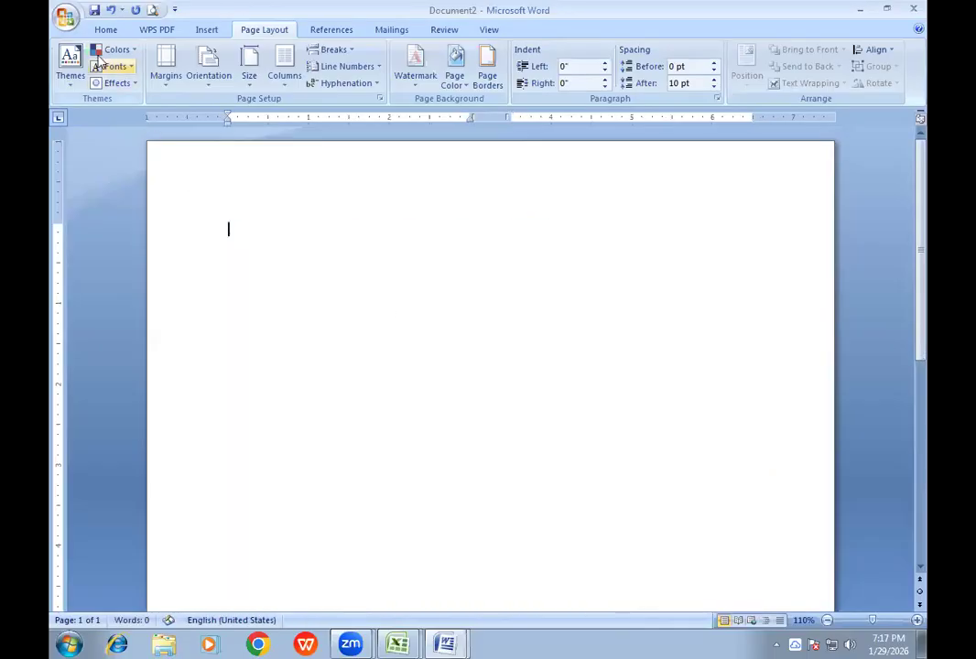
# - Browse the Downloads folder and Documents library for a Word document to open, and dismiss the Open dialog without choosing a file
pyautogui.click(65, 18)
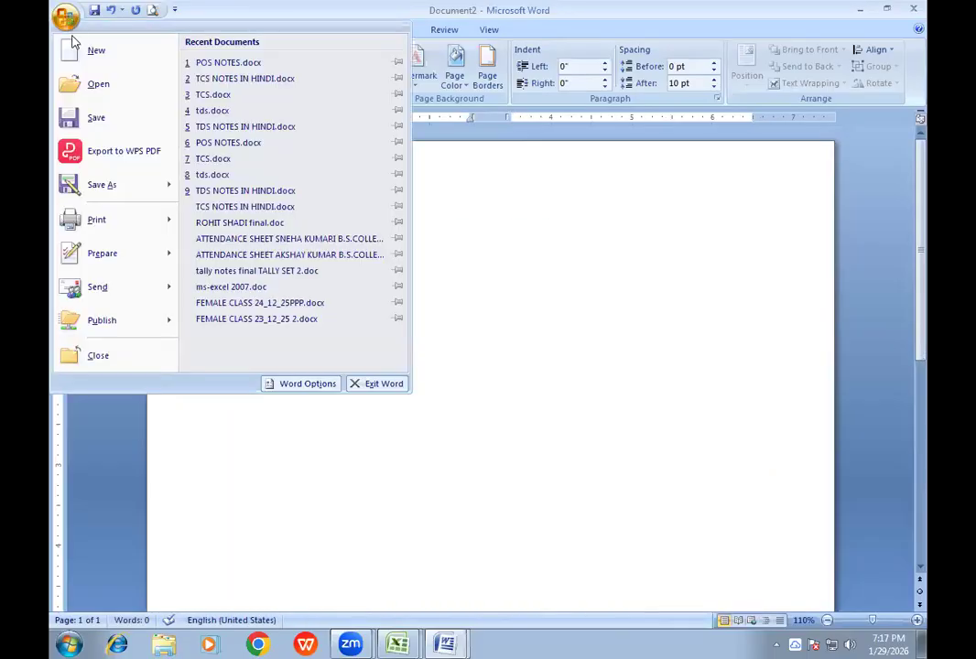
pyautogui.click(99, 85)
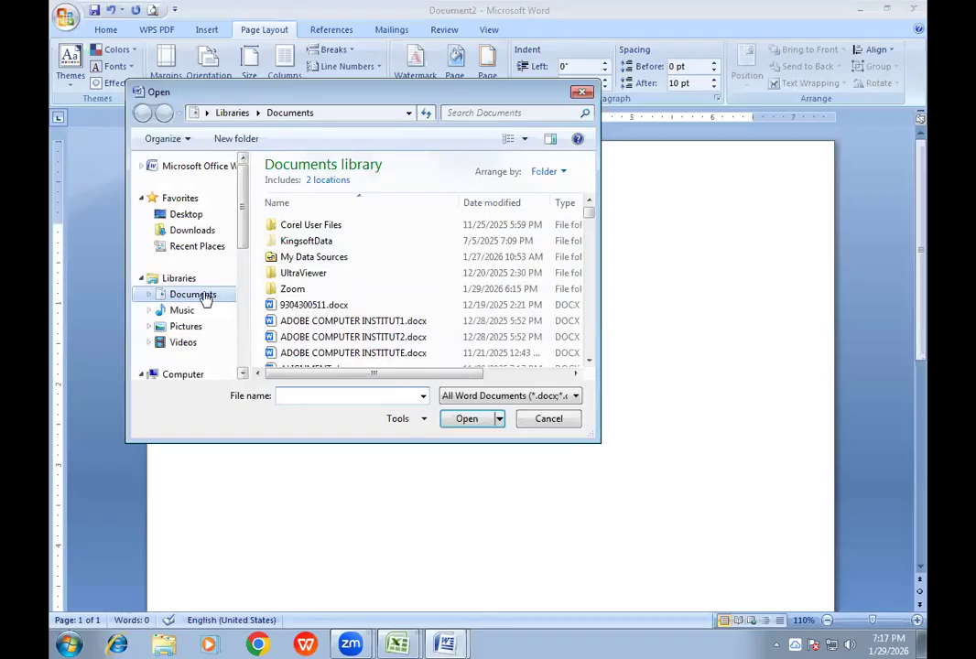
pyautogui.click(194, 232)
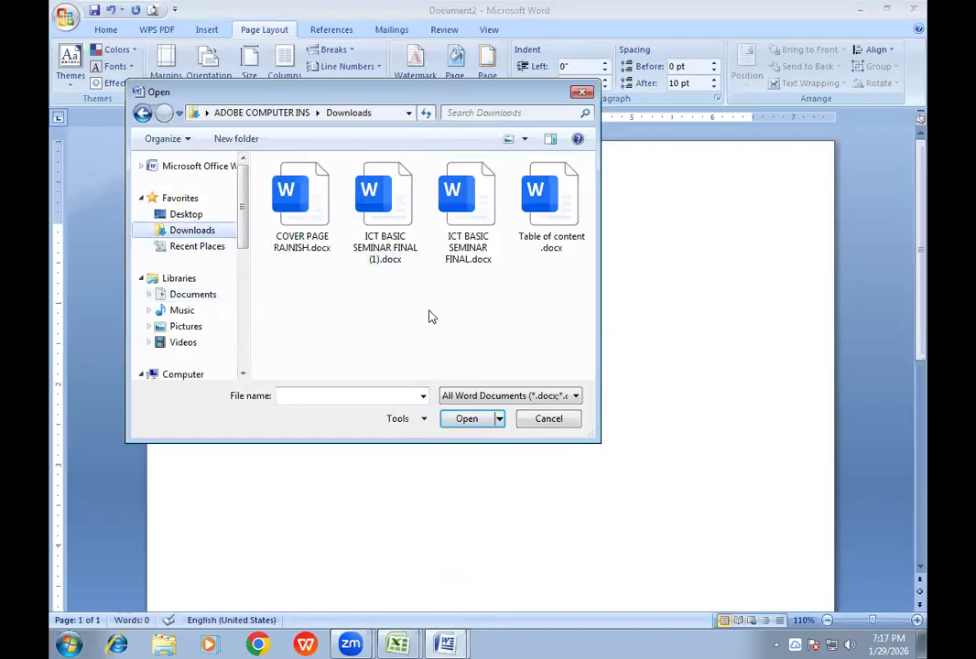
pyautogui.click(209, 296)
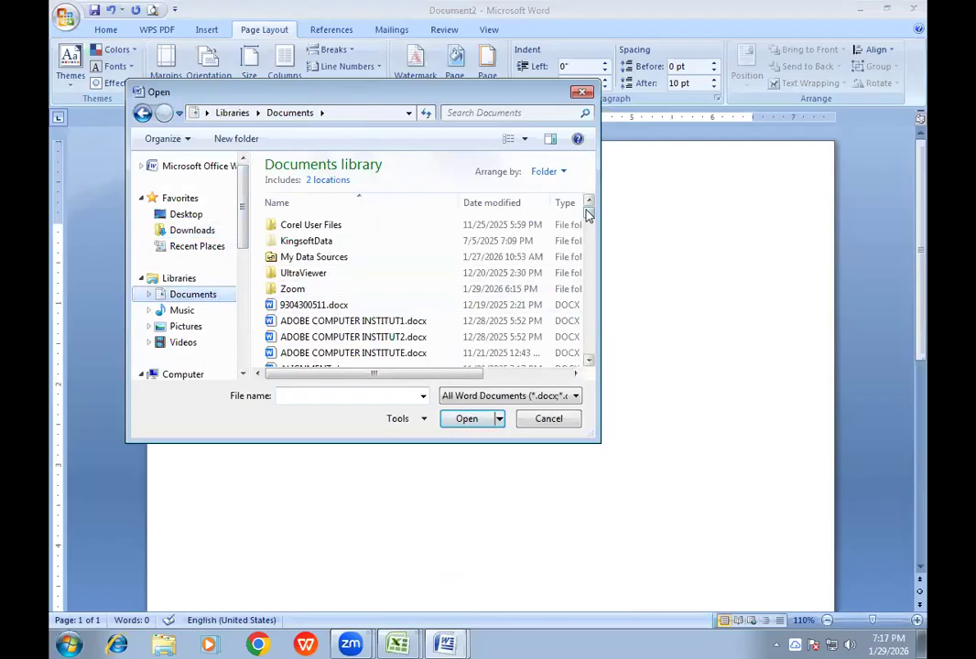
pyautogui.click(589, 359)
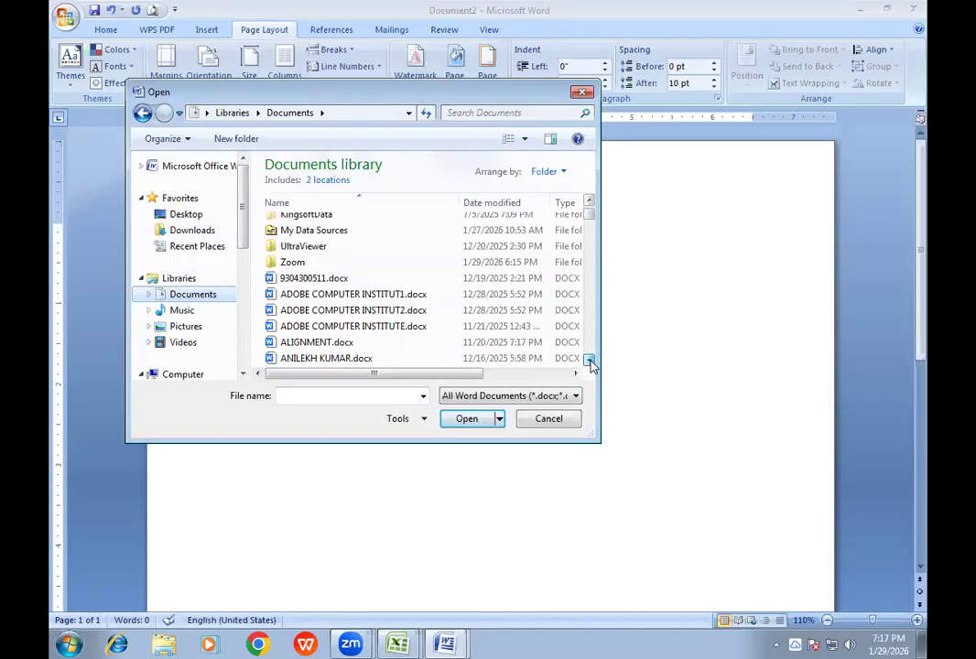
pyautogui.click(589, 360)
pyautogui.click(588, 360)
pyautogui.click(588, 360)
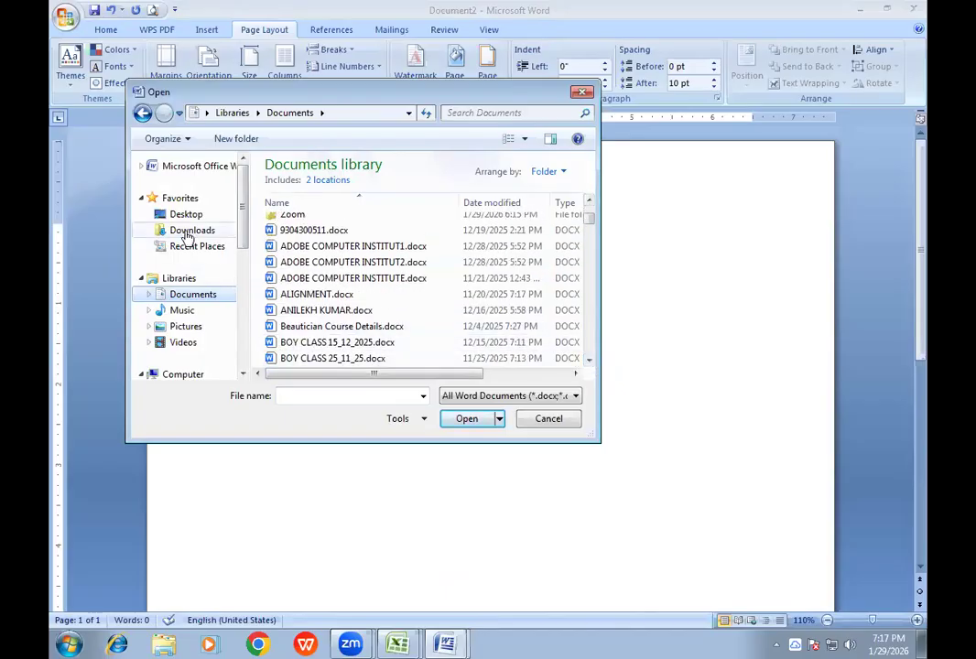
pyautogui.click(189, 232)
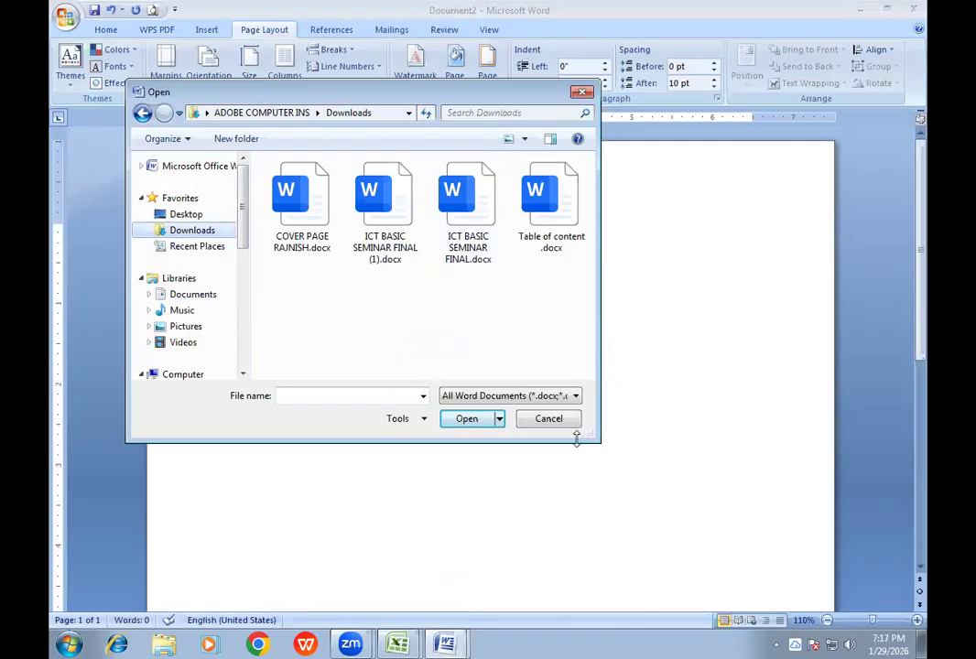
pyautogui.click(549, 419)
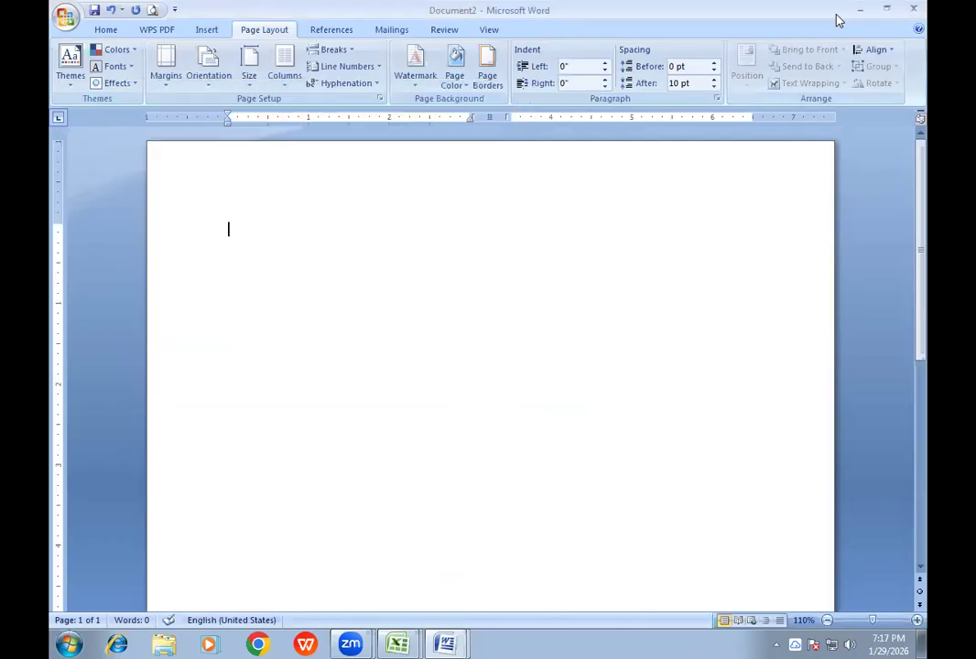
# - Minimize the Word and Excel windows to reach the desktop and browse the Downloads folder in Windows Explorer
pyautogui.click(860, 11)
pyautogui.click(860, 11)
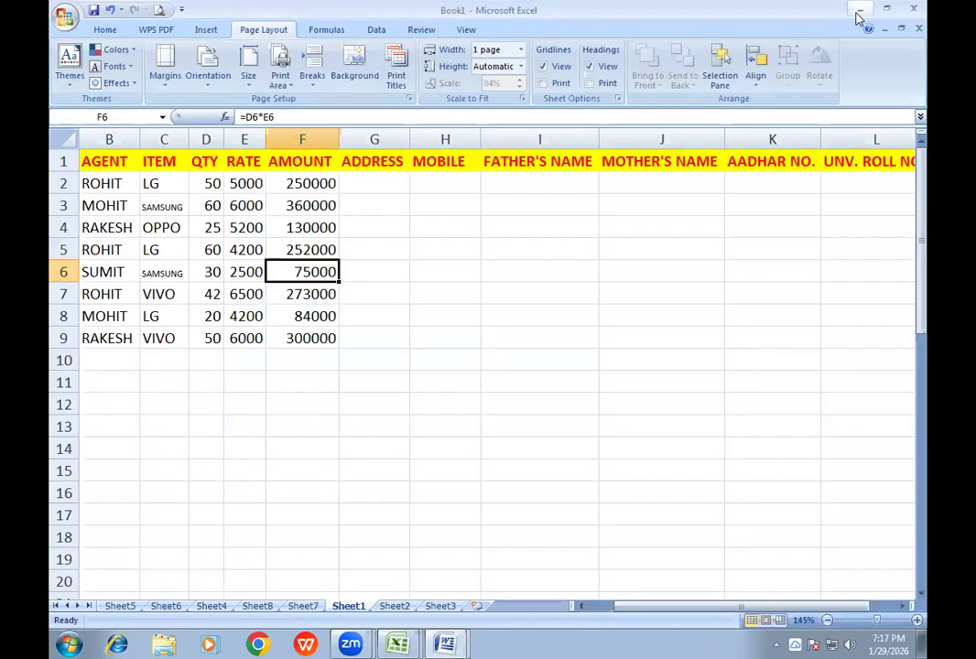
pyautogui.click(861, 11)
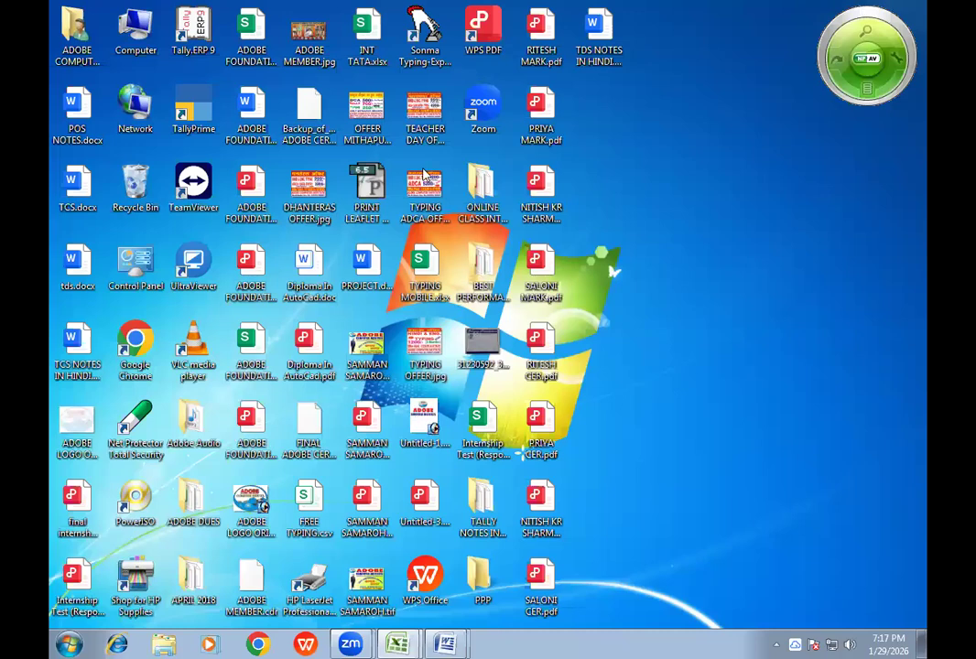
pyautogui.doubleClick(135, 32)
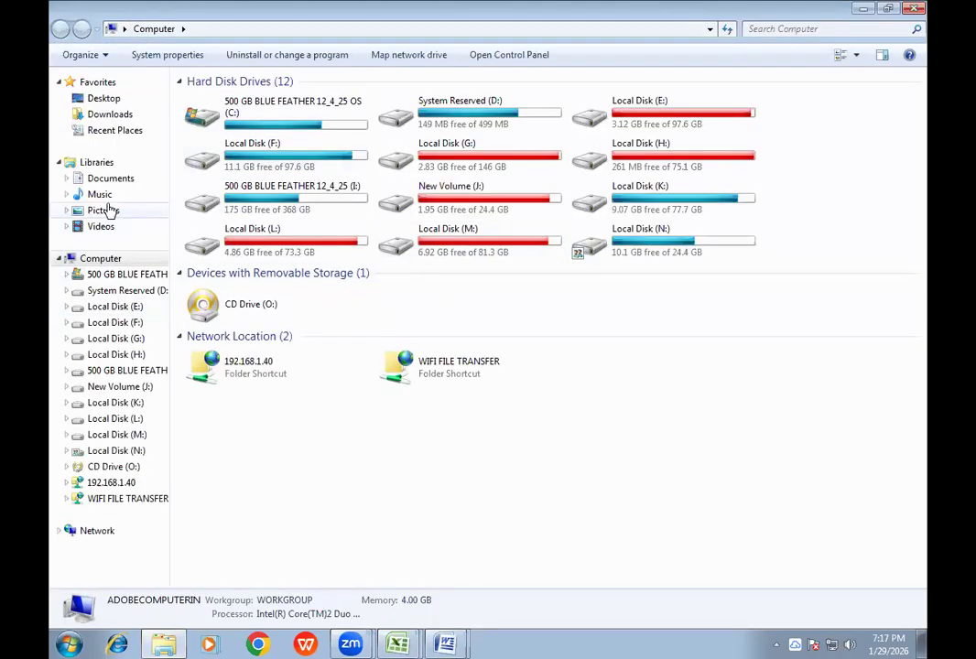
pyautogui.click(118, 115)
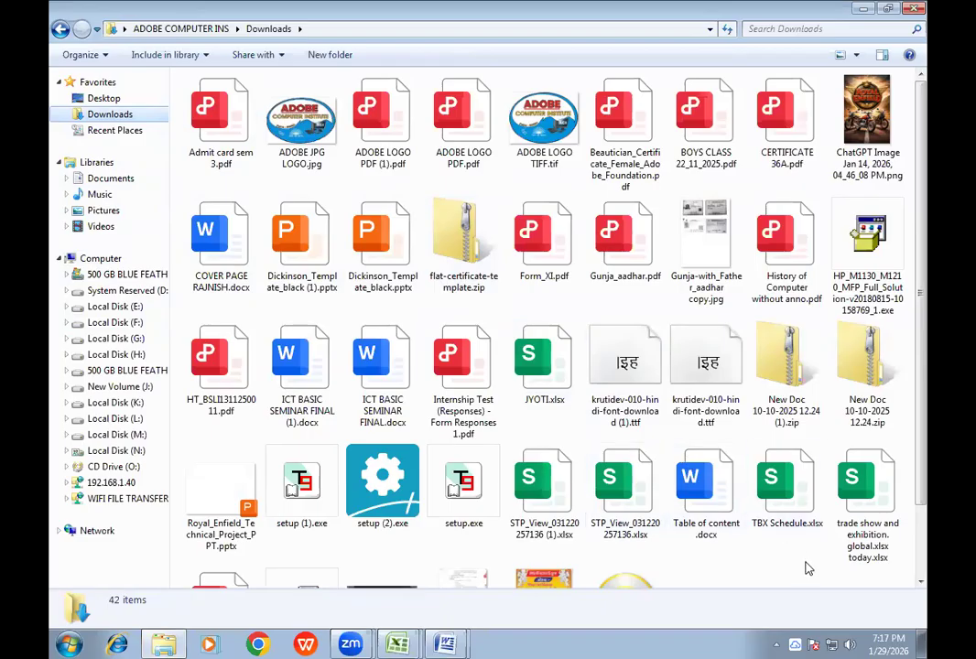
pyautogui.scroll(-2, 806, 570)
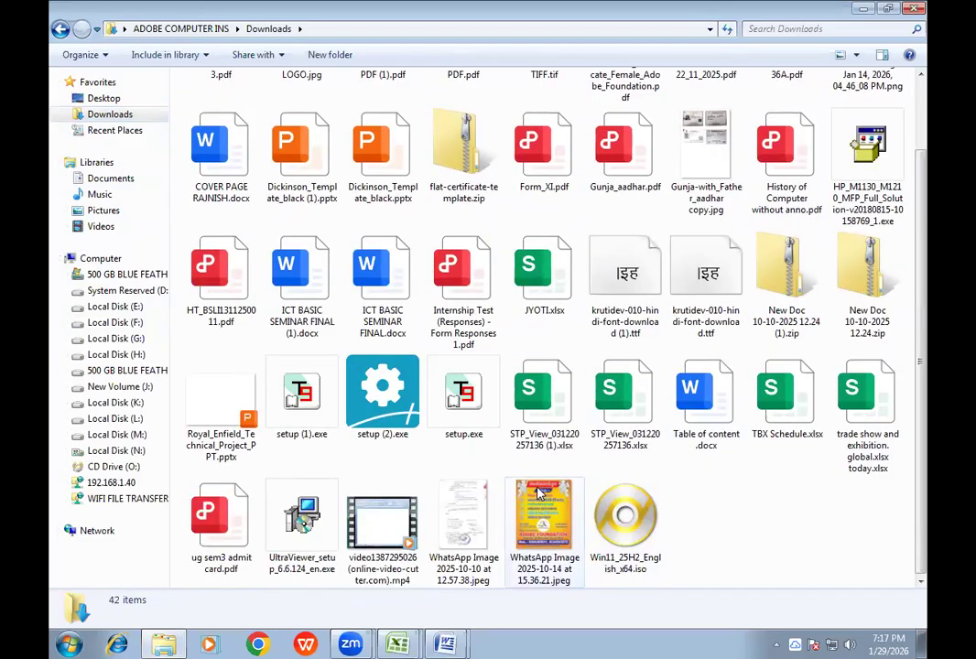
# - Look through the files in the Downloads folder and close the Explorer window
pyautogui.scroll(2, 567, 495)
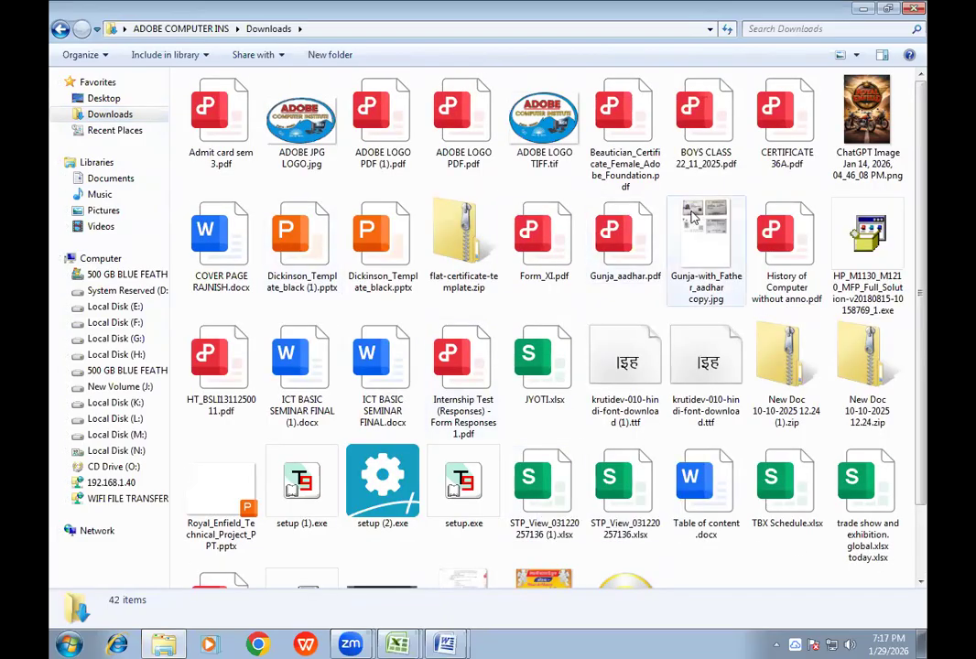
pyautogui.scroll(-2, 705, 279)
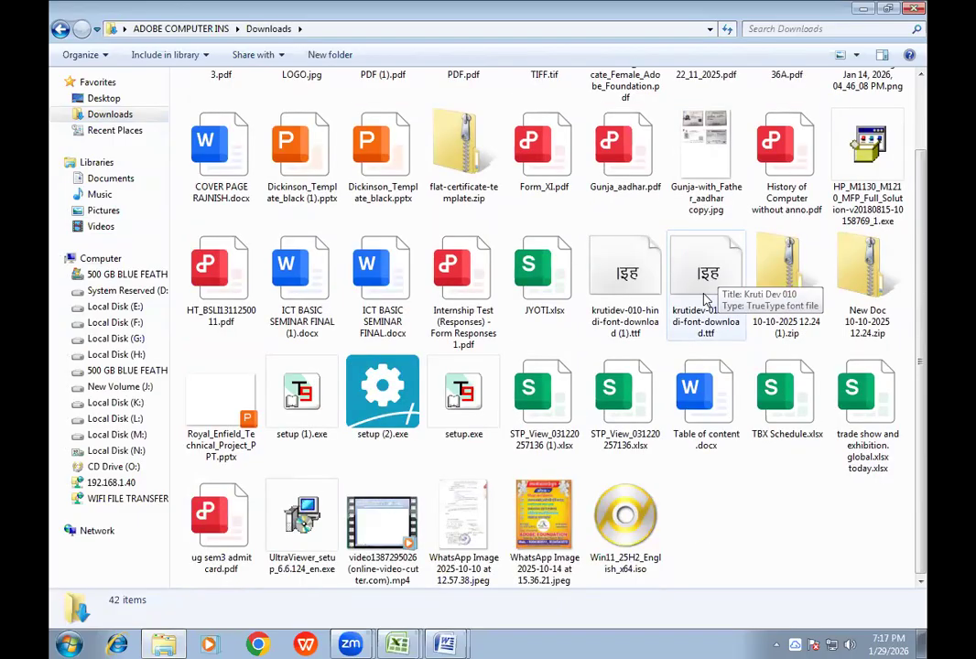
pyautogui.scroll(2, 706, 299)
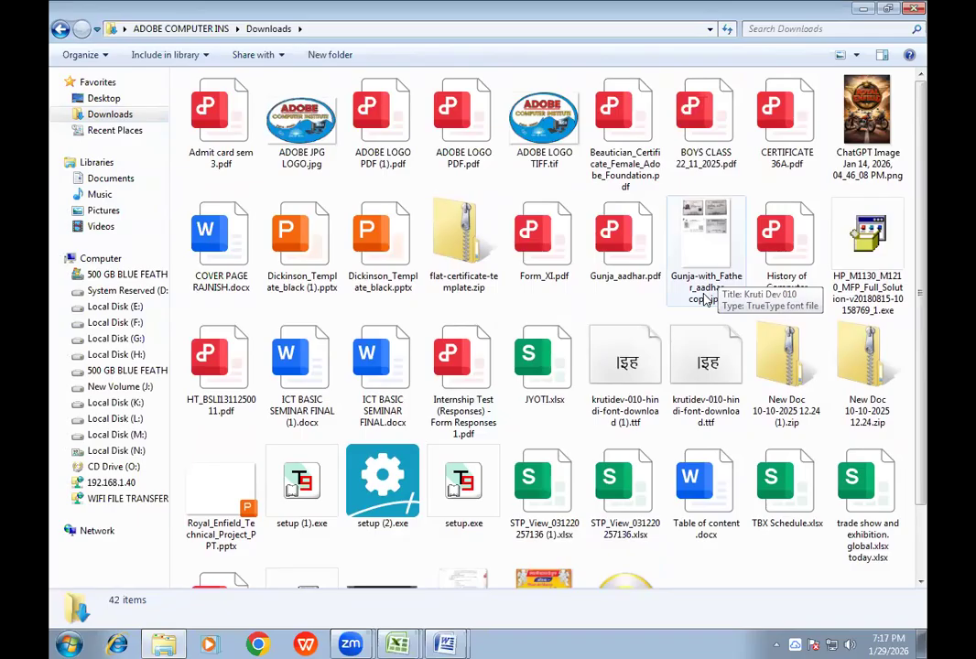
pyautogui.click(910, 10)
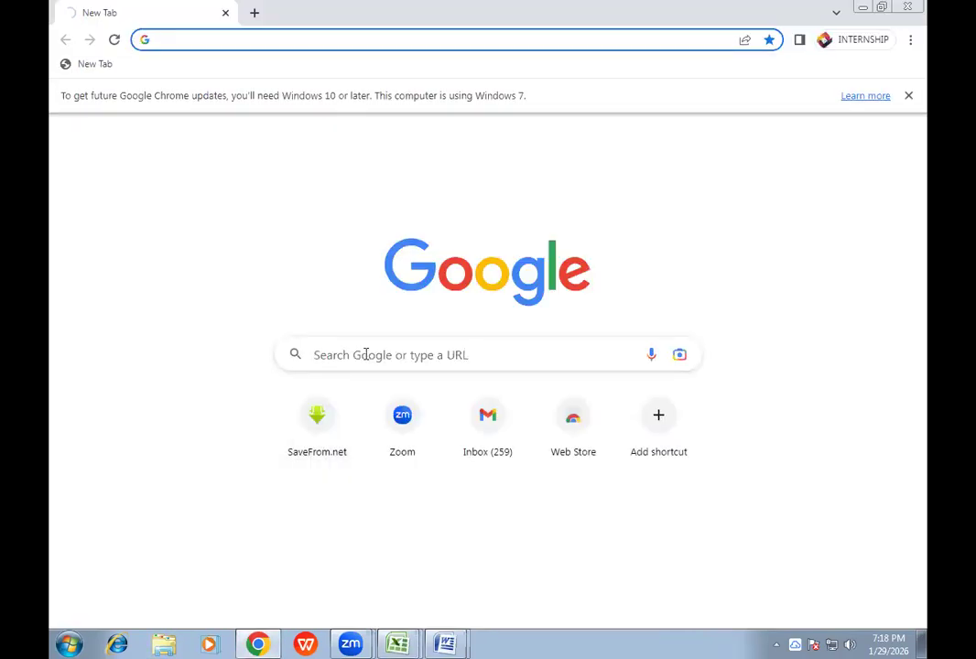
# - Open WhatsApp Web in Chrome through the suggested "whatsapp web" Google search, and minimize the browser
pyautogui.click(365, 354)
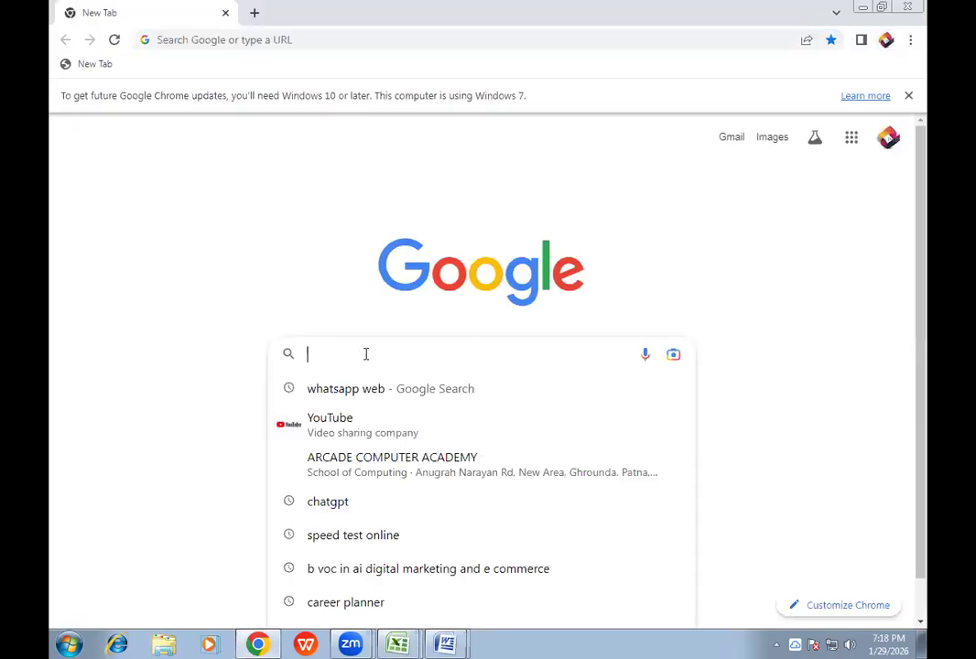
pyautogui.click(348, 389)
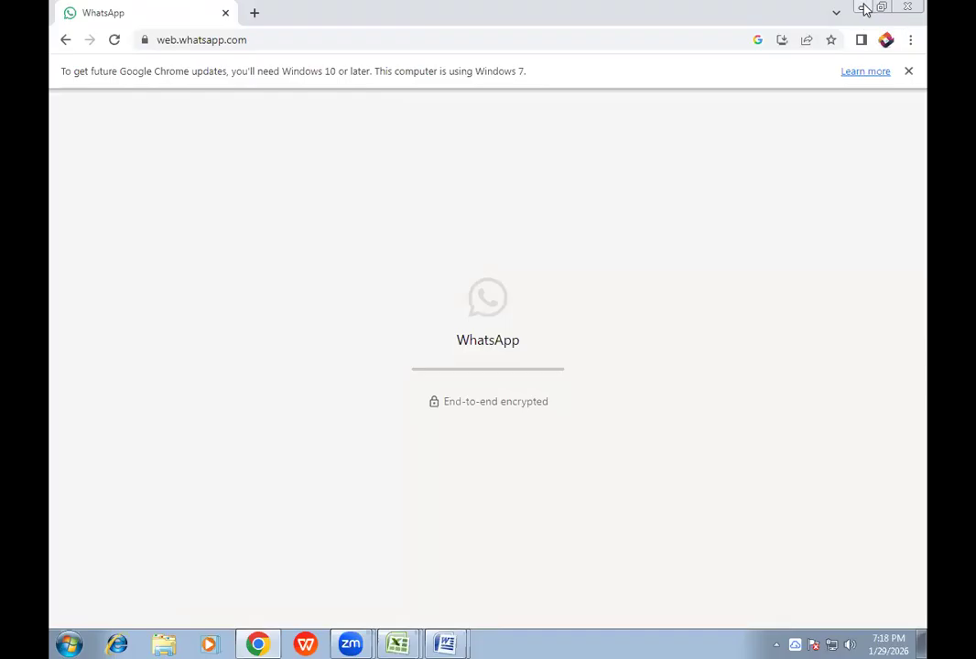
pyautogui.click(864, 10)
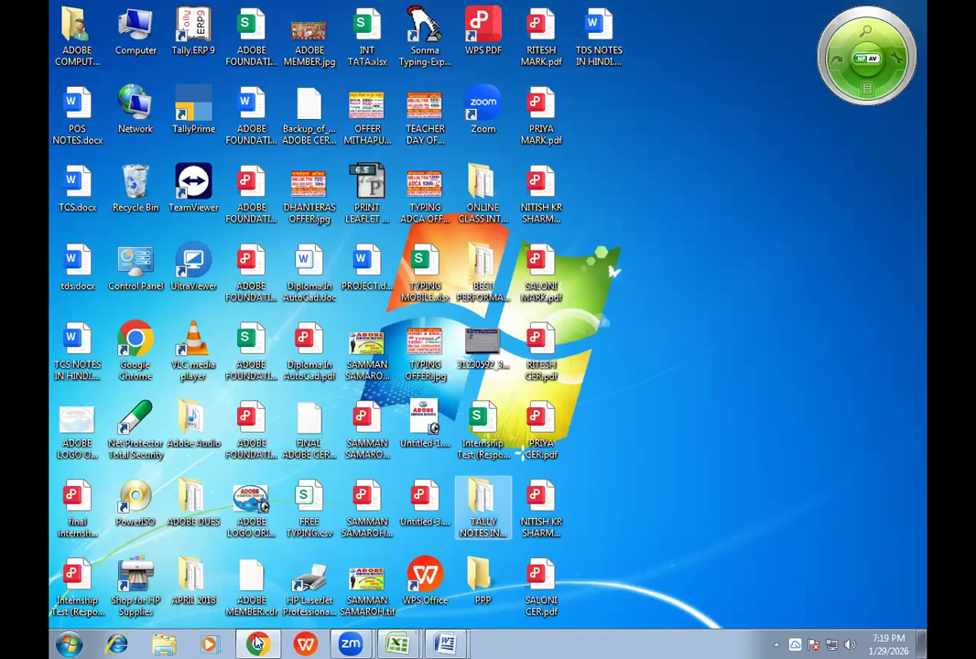
# - Check the chat loading progress of WhatsApp Web in Chrome twice, returning to the desktop after each look
pyautogui.moveTo(259, 644)
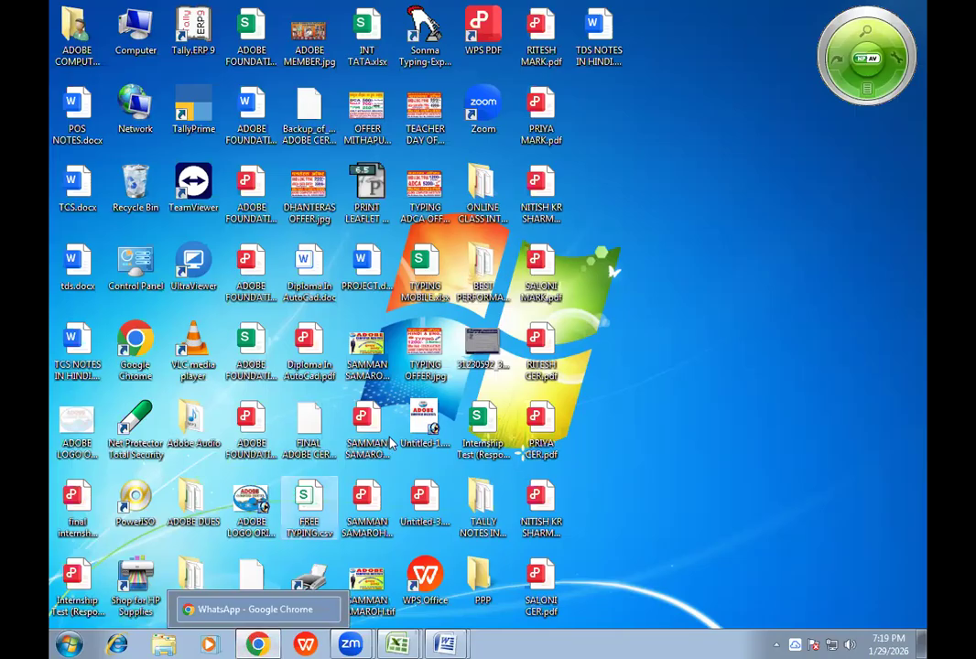
pyautogui.click(256, 644)
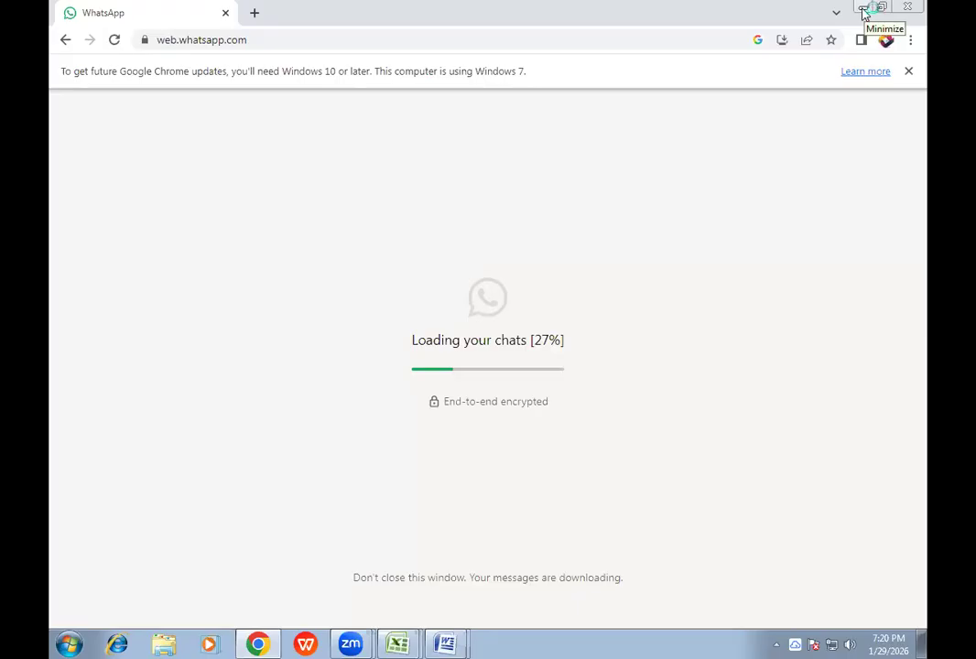
pyautogui.press('super+d')
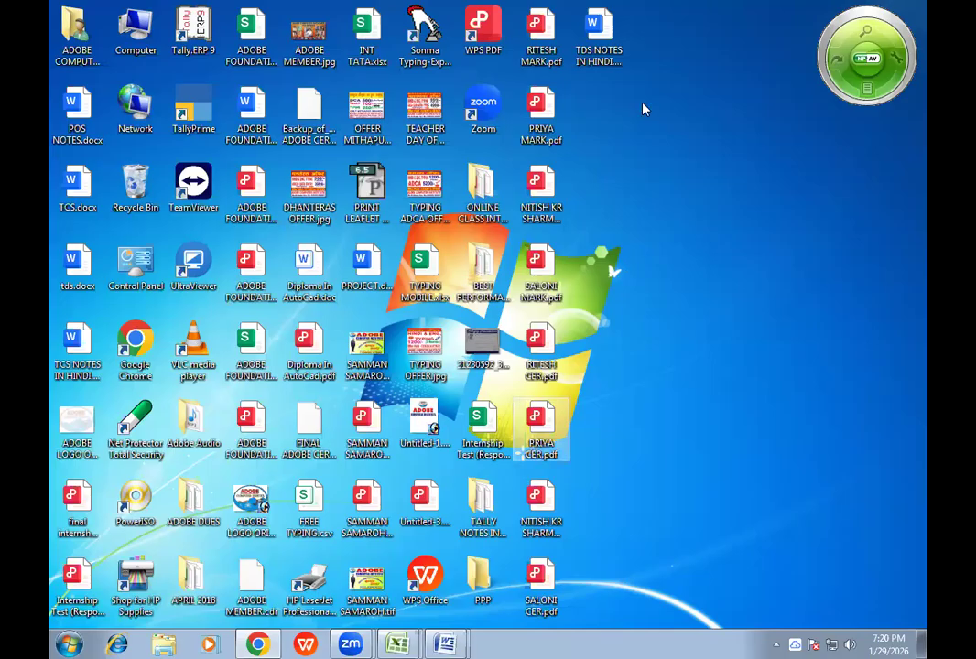
pyautogui.click(264, 642)
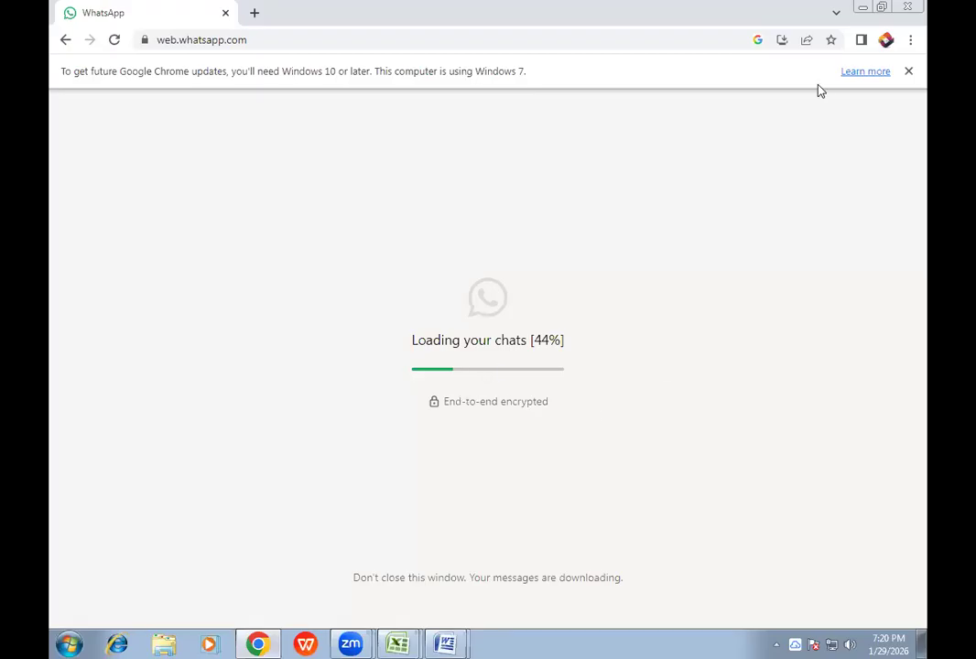
pyautogui.click(862, 9)
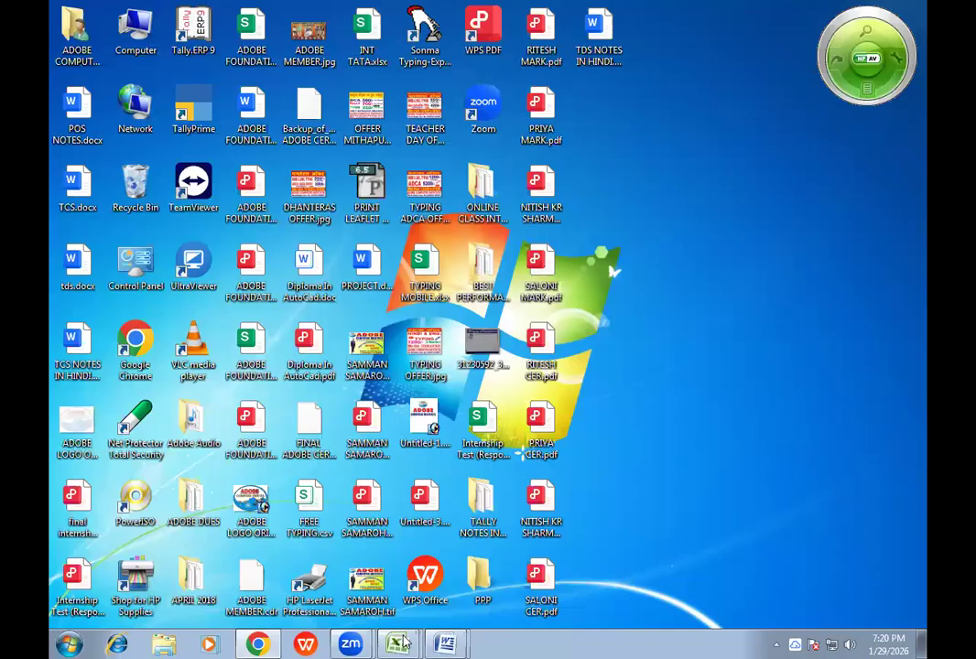
# - View the open Excel workbook and the list of open Word documents, and minimize Excel
pyautogui.moveTo(398, 643)
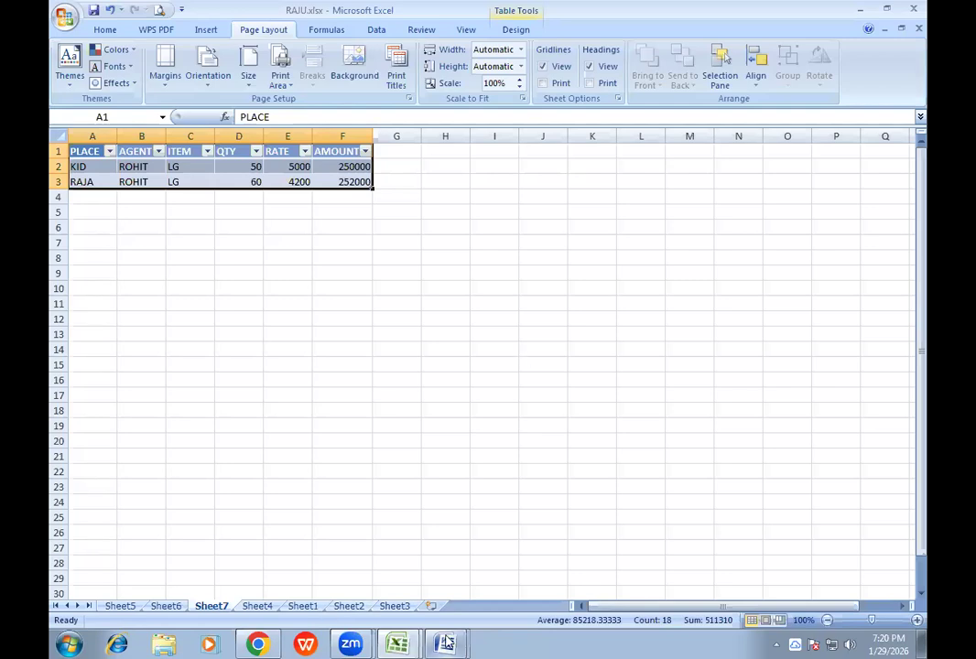
pyautogui.moveTo(446, 643)
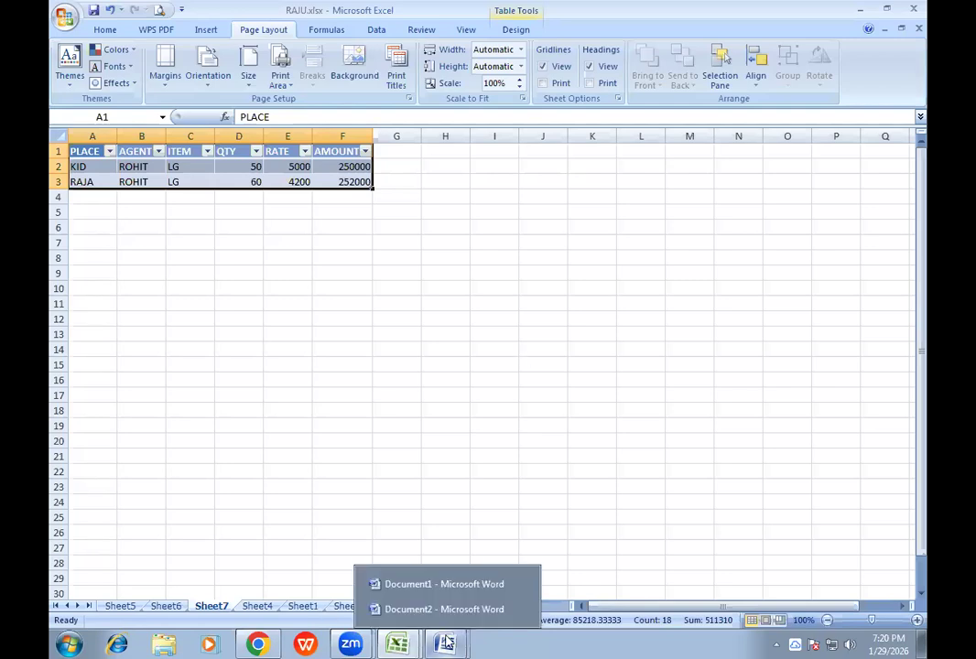
pyautogui.click(863, 8)
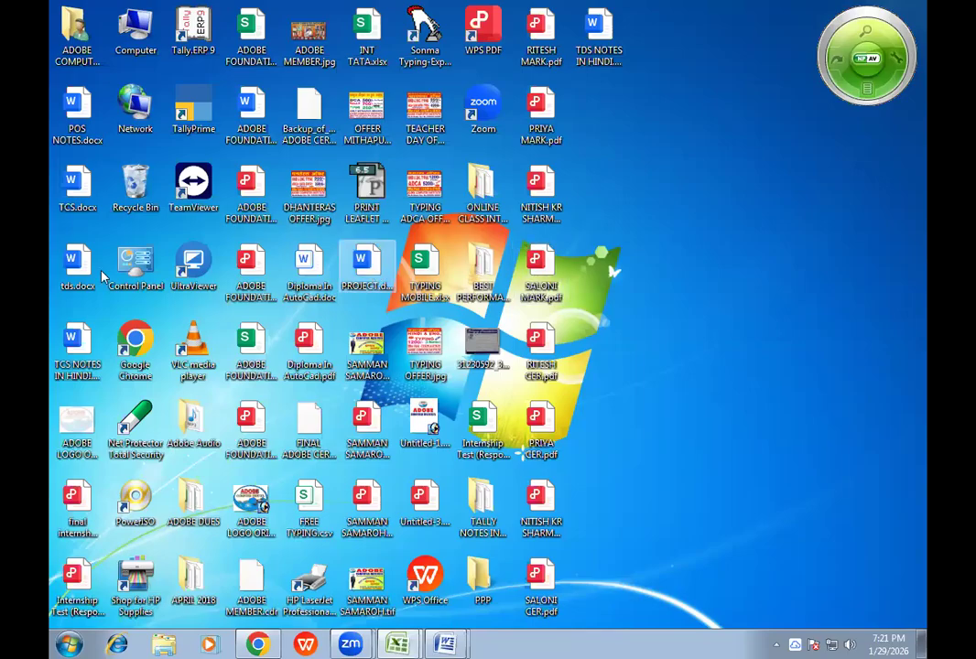
# - Look through the desktop files for a usable document, stepping through those whose names begin with R
pyautogui.click(55, 275)
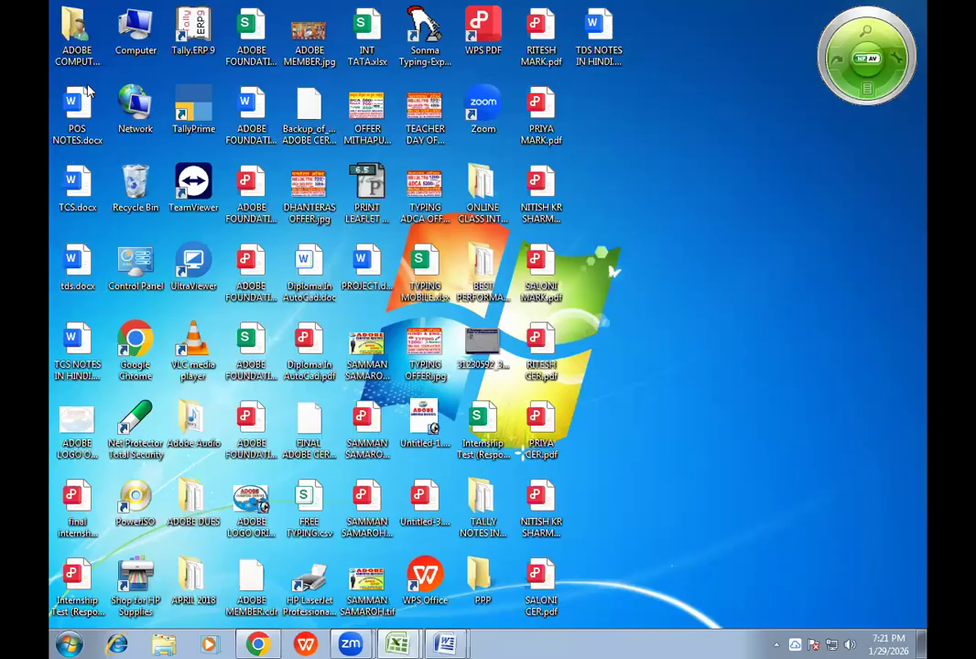
pyautogui.click(134, 105)
pyautogui.click(600, 55)
pyautogui.click(379, 423)
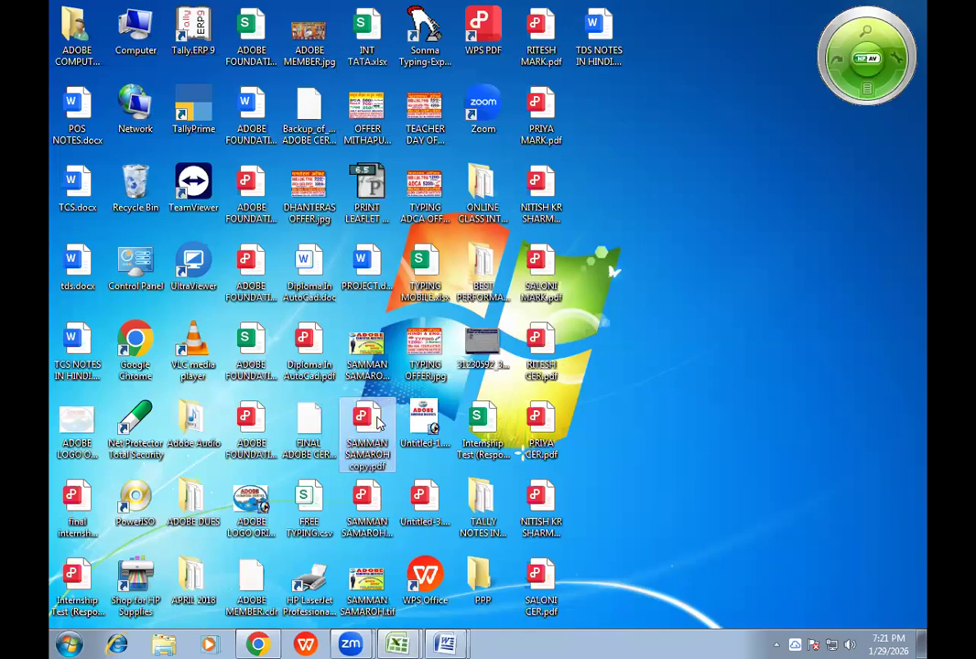
pyautogui.press('r')
pyautogui.press('r')
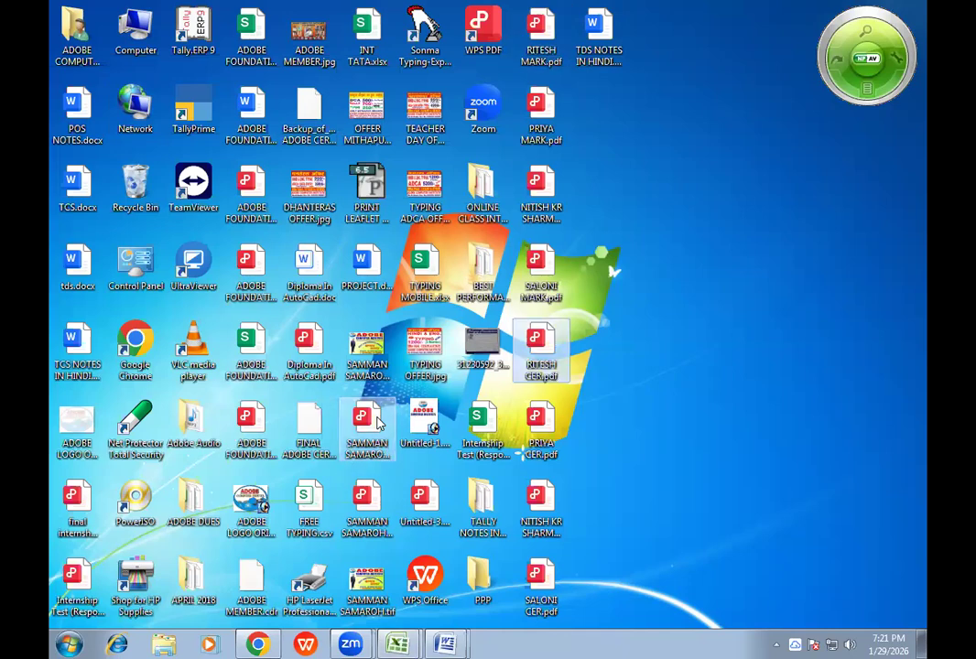
pyautogui.press('r')
pyautogui.press('r')
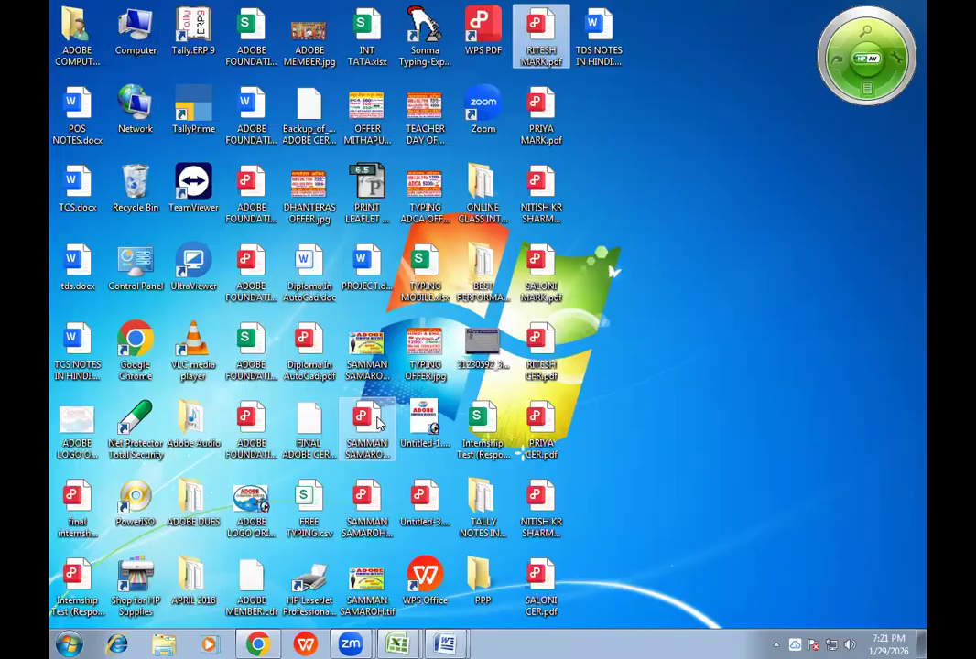
pyautogui.press('r')
pyautogui.press('r')
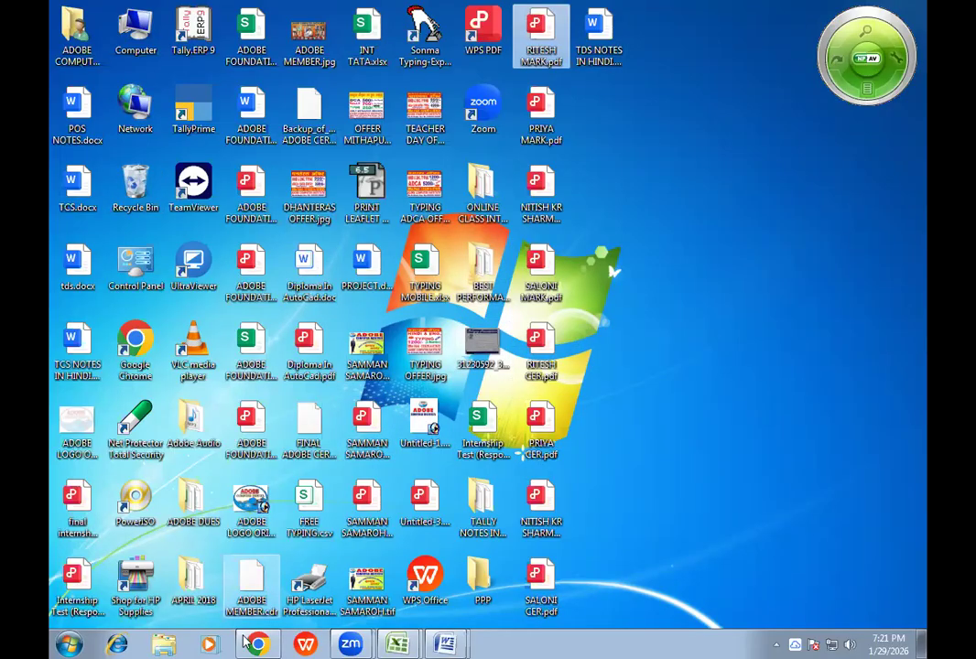
# - Switch back to WhatsApp Web in Chrome to check whether the chats have loaded
pyautogui.moveTo(252, 643)
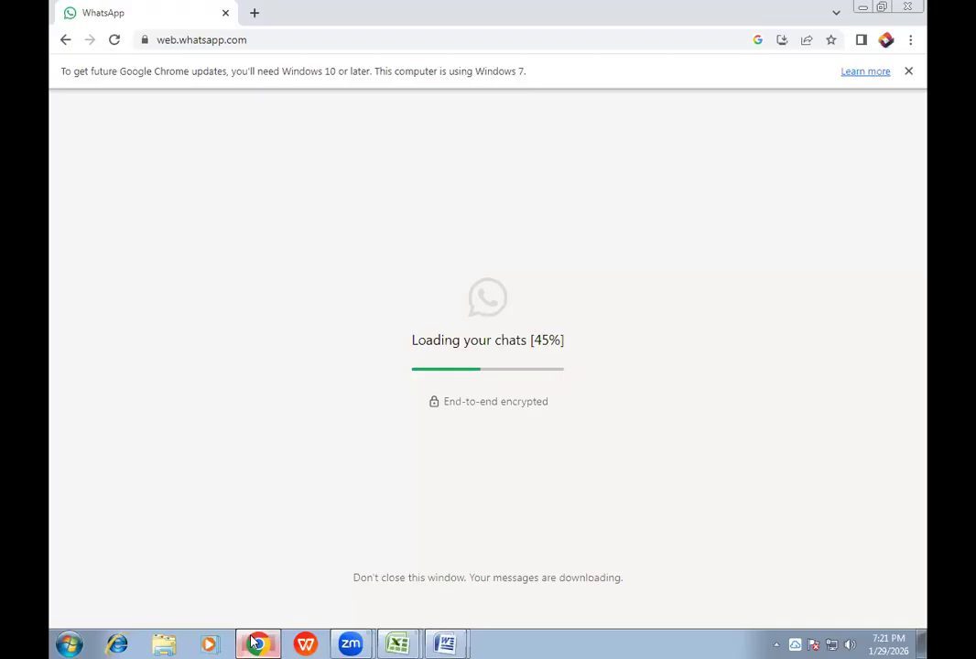